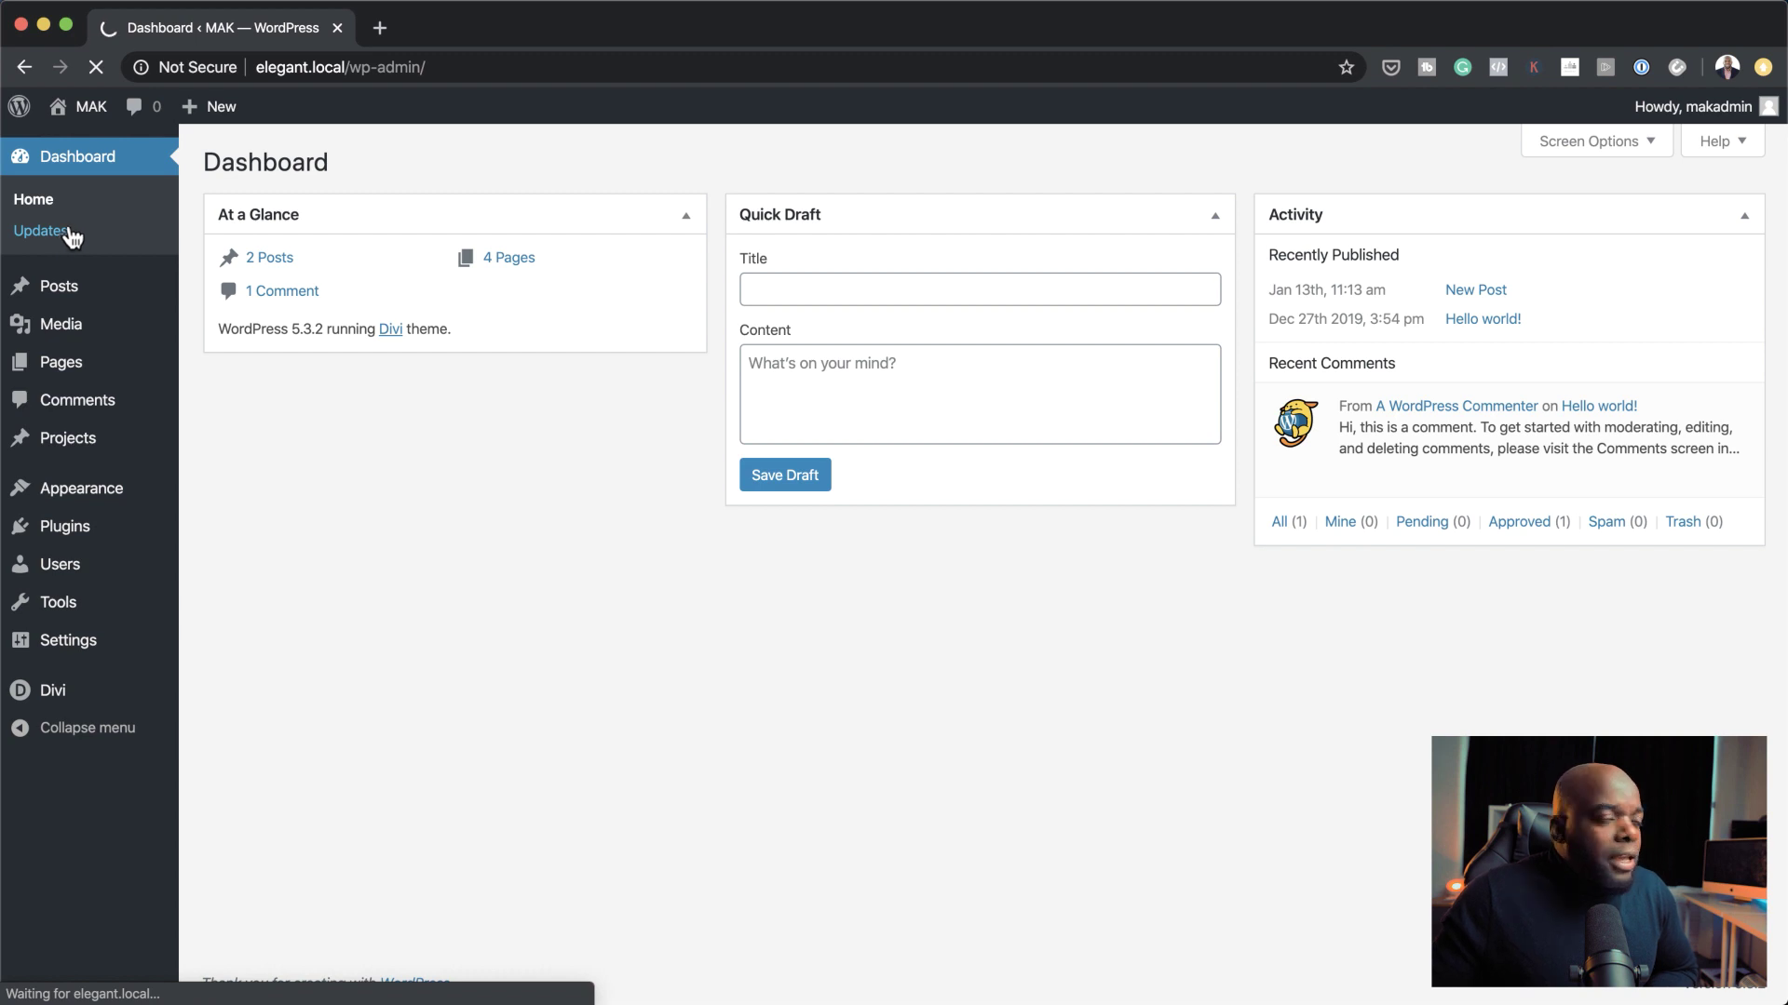
- Check the WordPress updates page, and create a new post titled "test post" using the default editor
{"action": "left_click", "coordinate": [42, 241]}
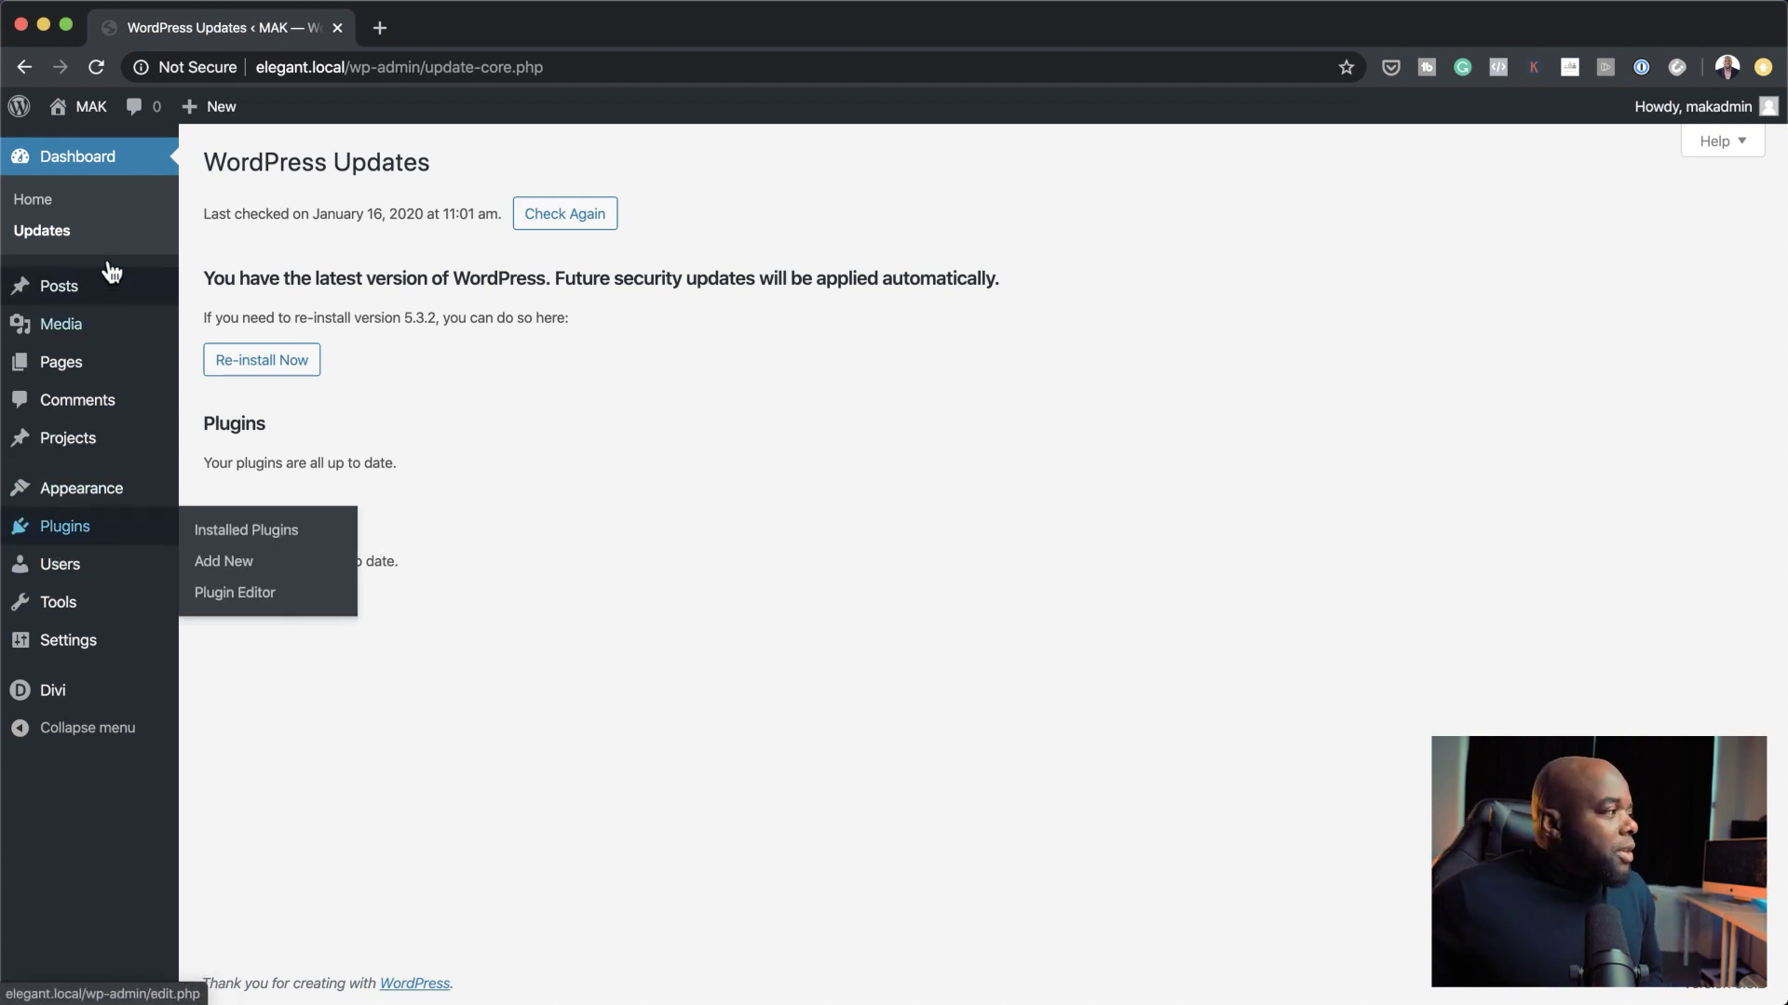
{"action": "mouse_move", "coordinate": [88, 300]}
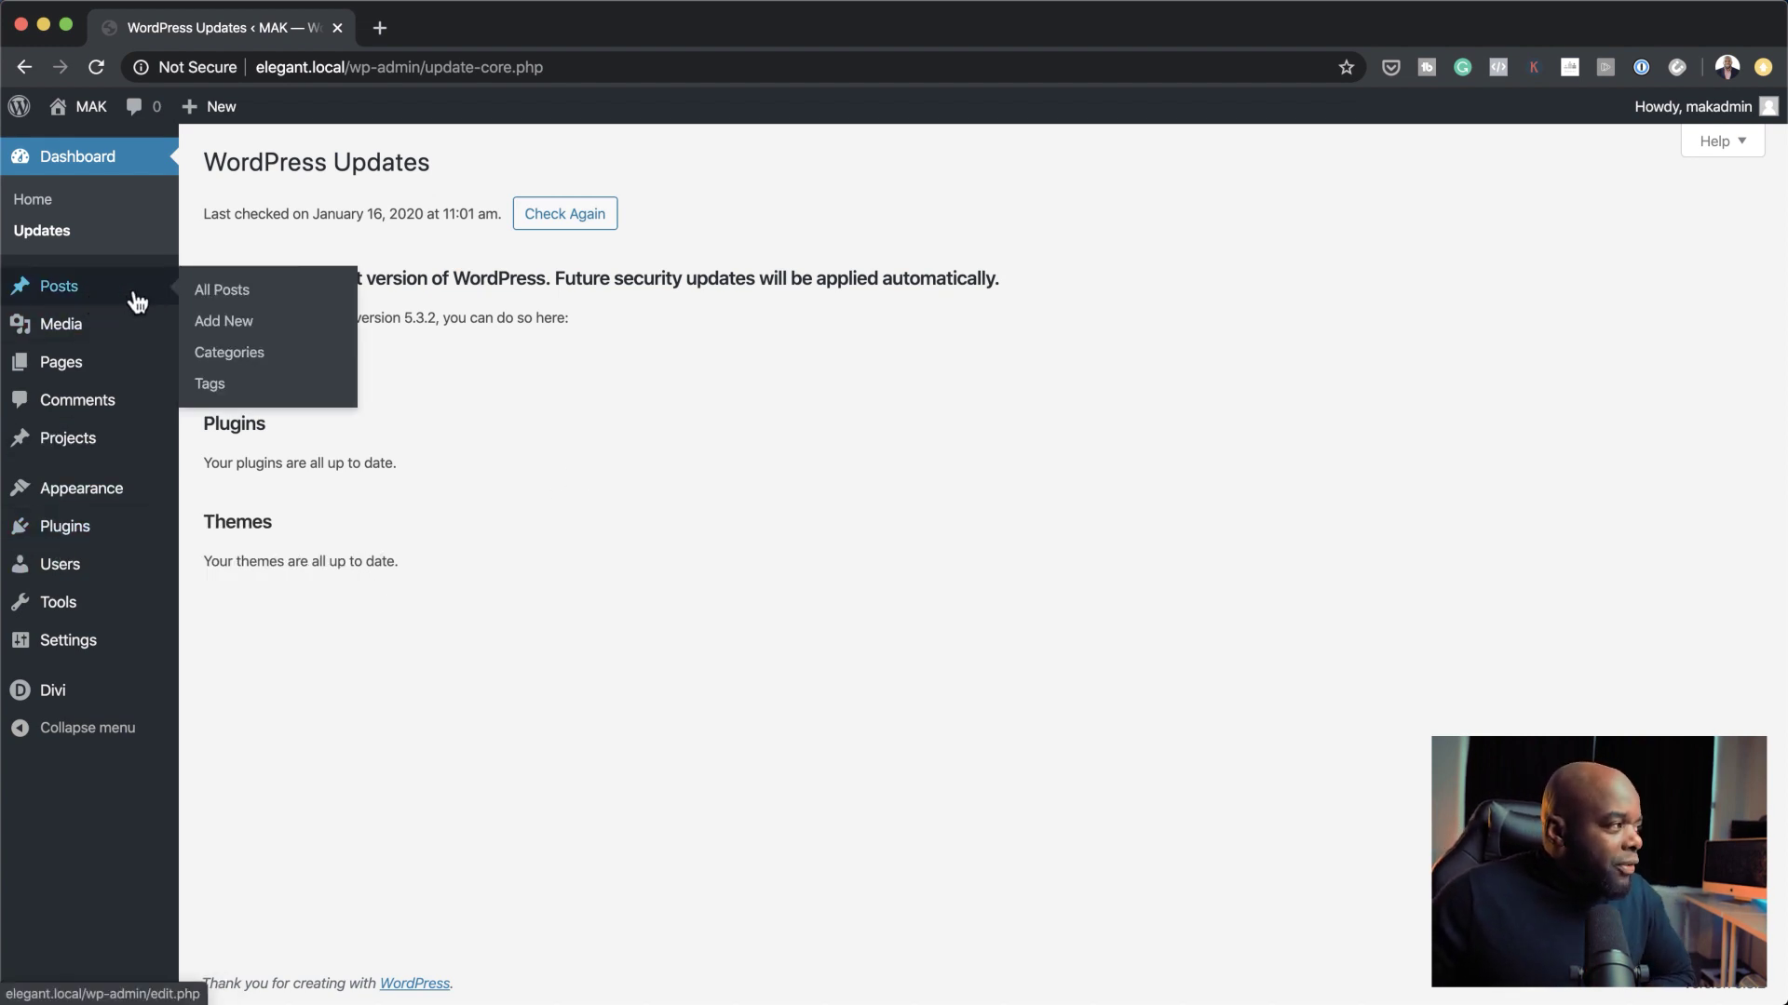
{"action": "left_click", "coordinate": [235, 326]}
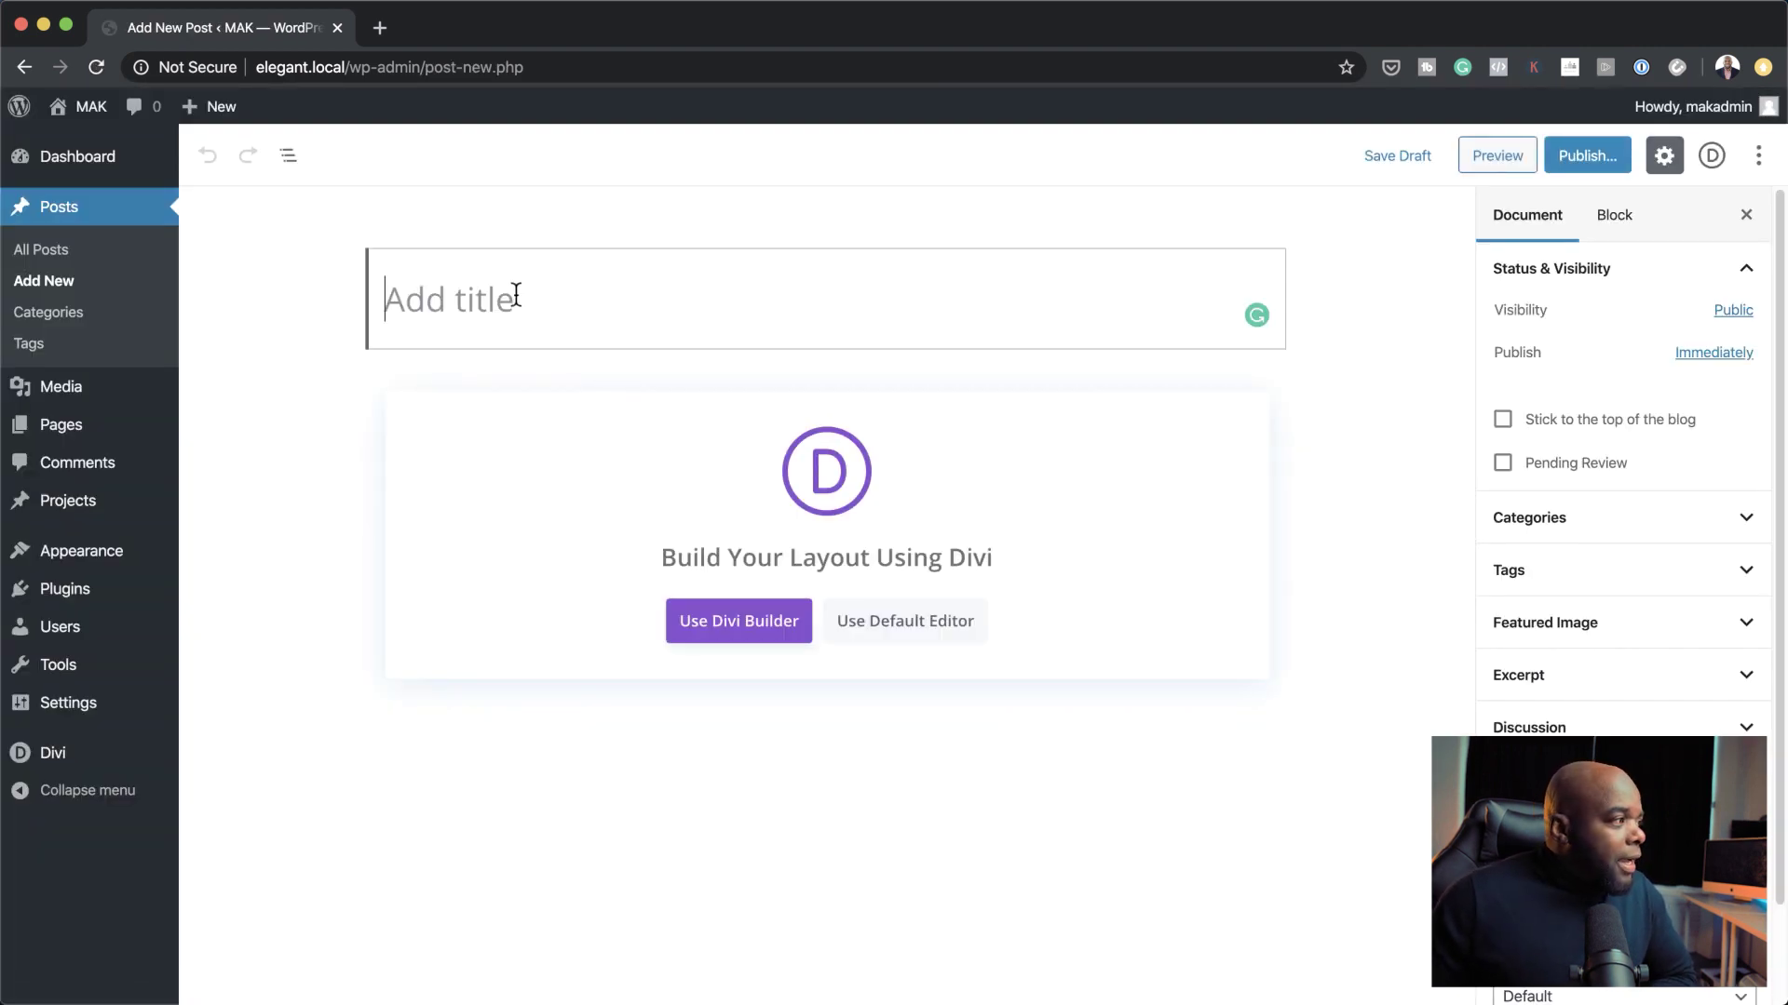
{"action": "type", "text": "te"}
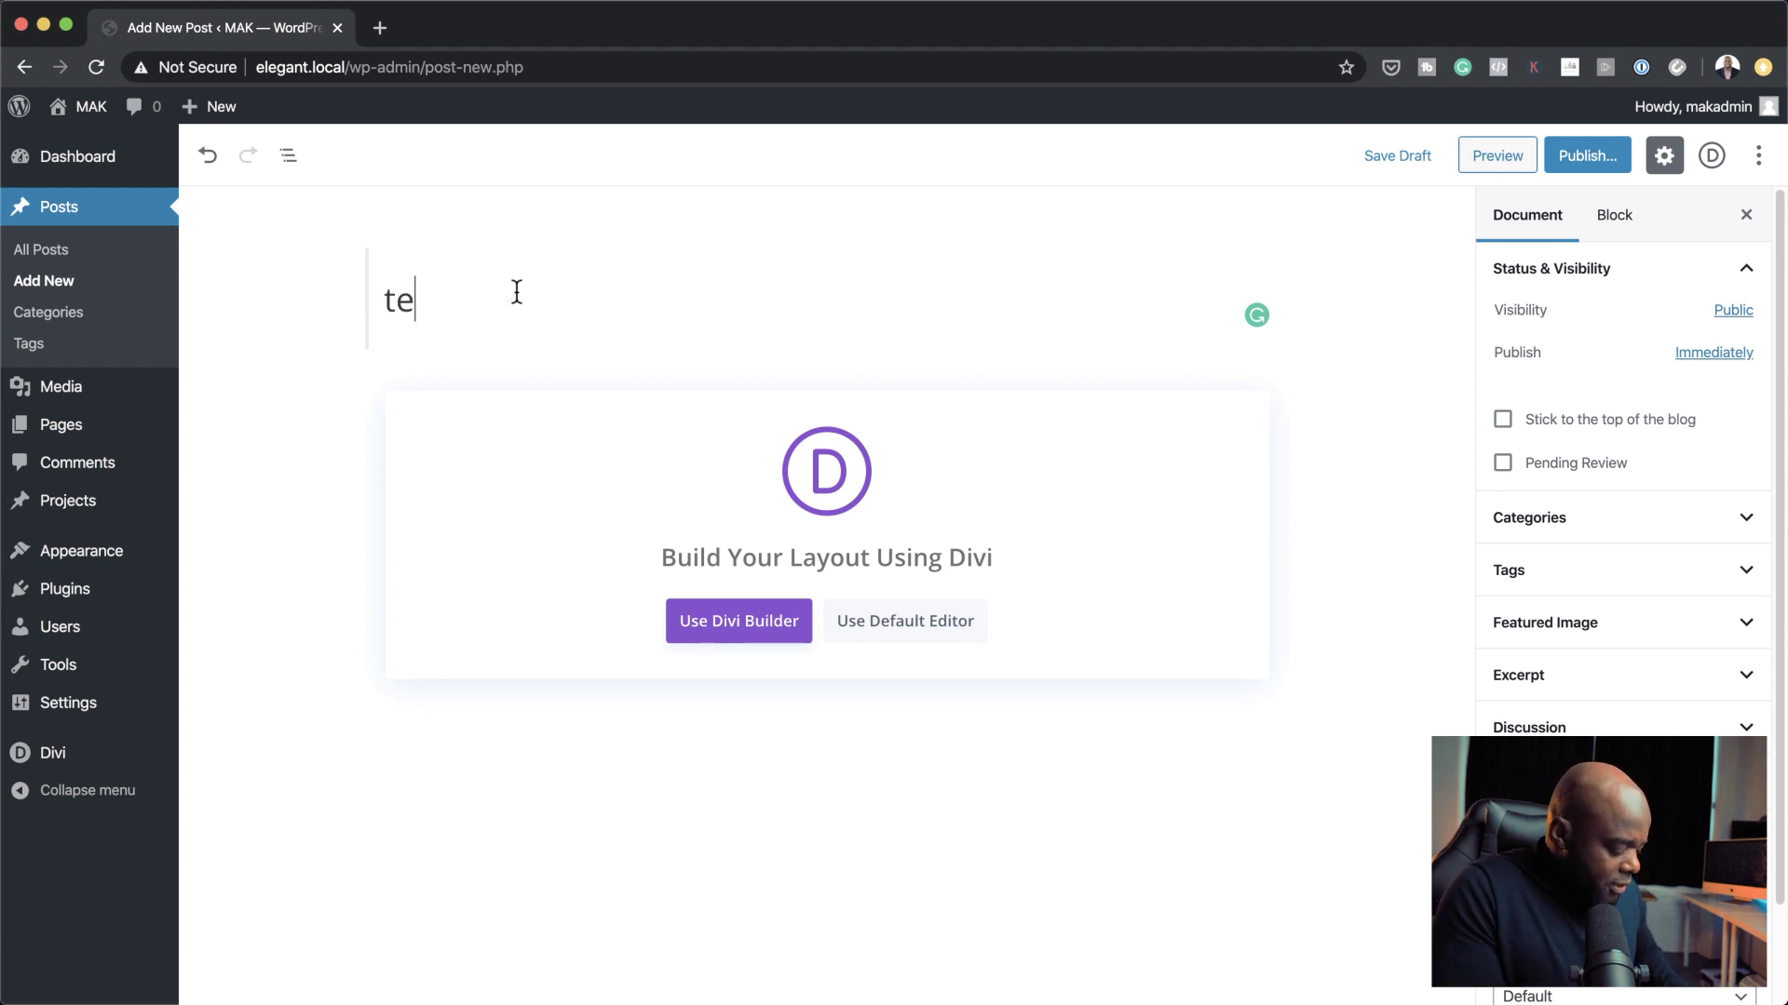
{"action": "type", "text": "st post"}
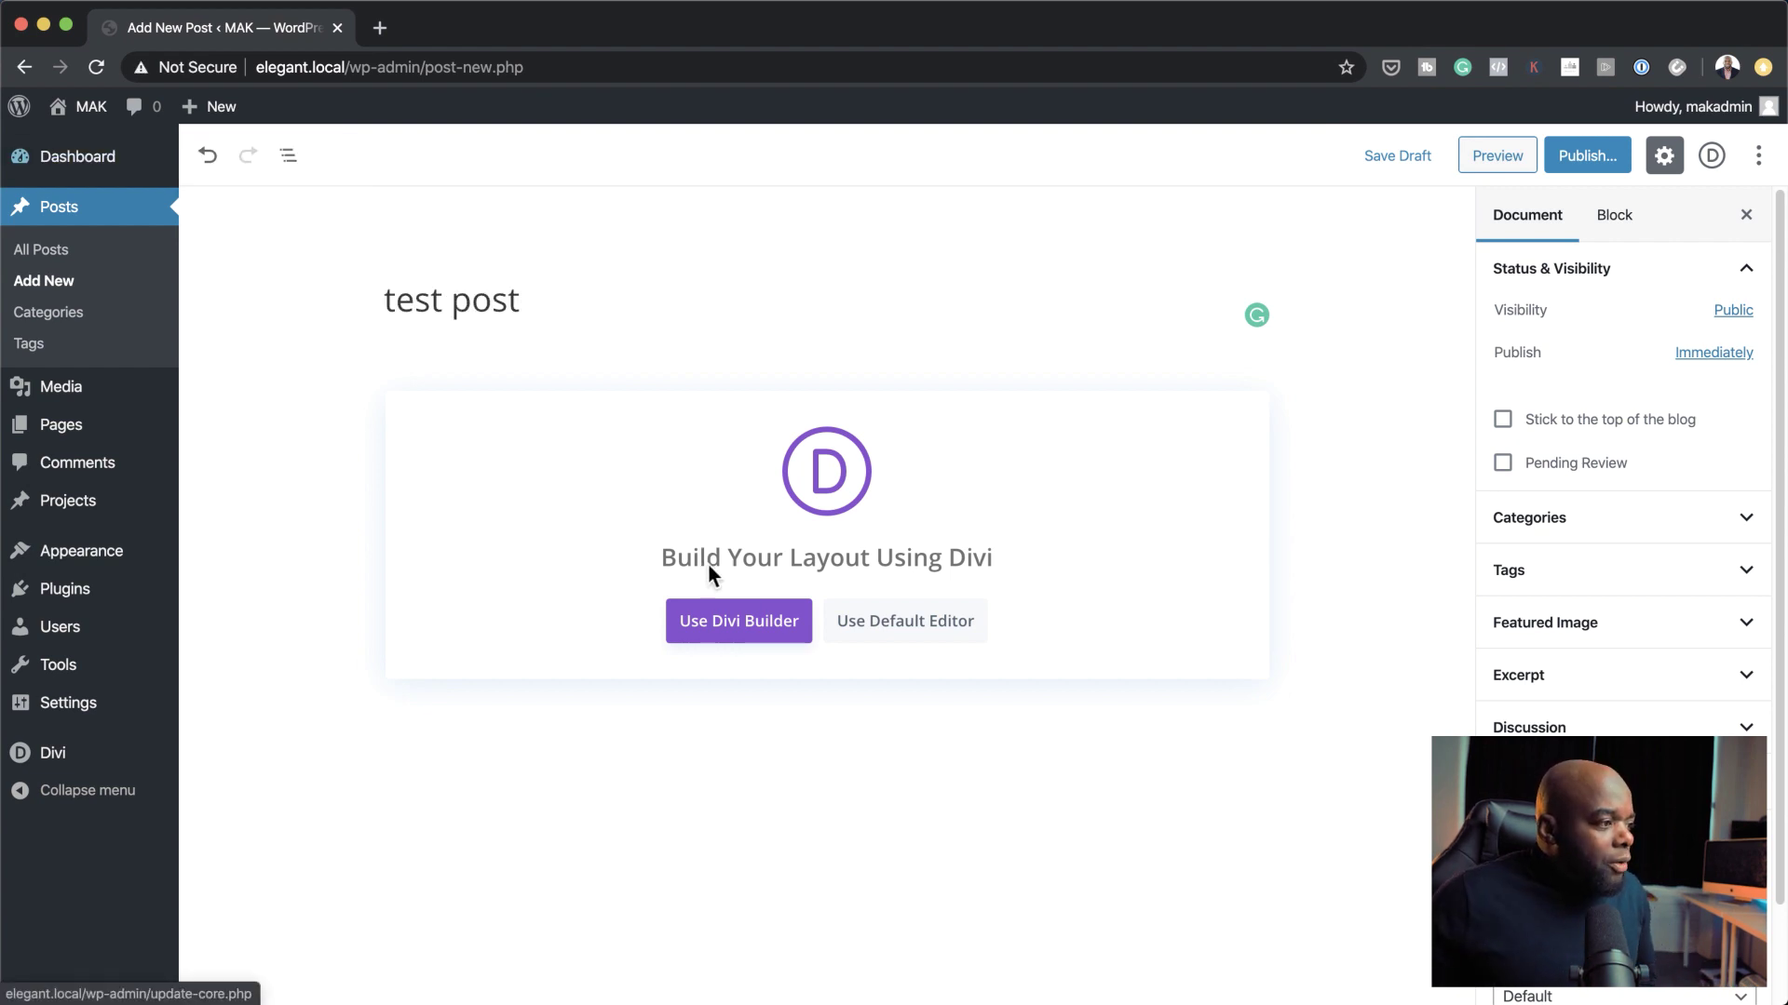
{"action": "left_click", "coordinate": [943, 641]}
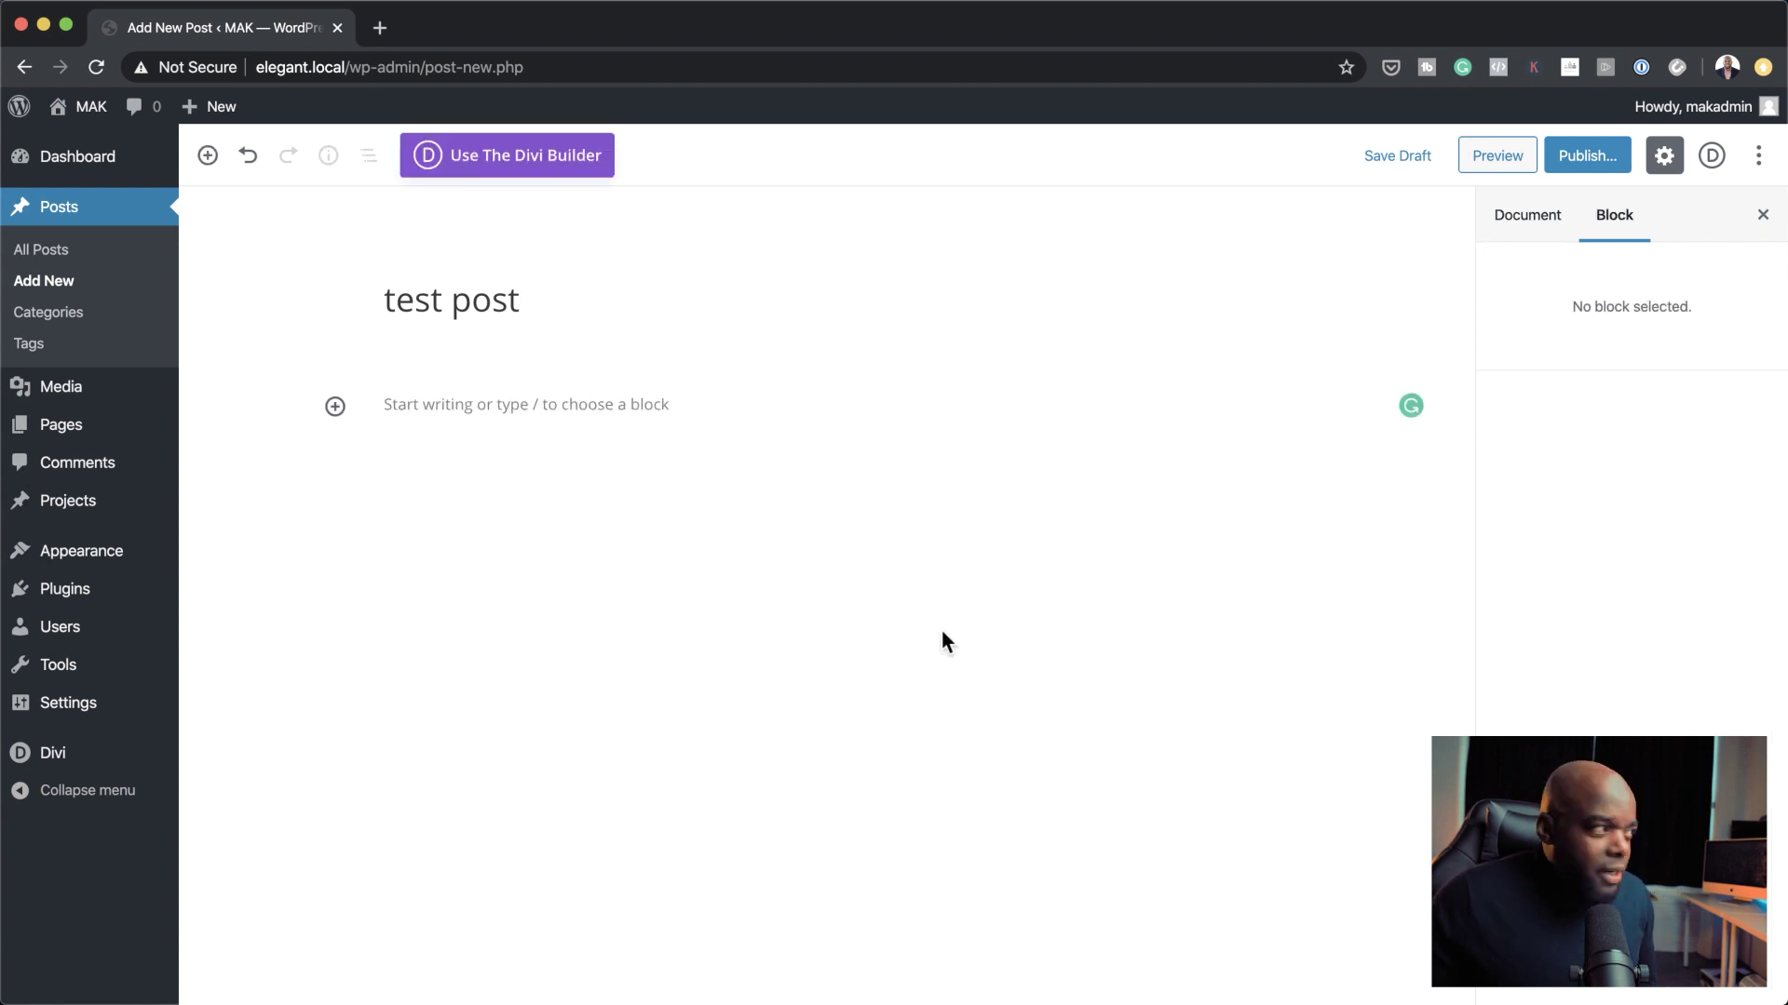
- Add a paragraph block reading "my text" to the post and make the word "my" bold
{"action": "left_click", "coordinate": [335, 407]}
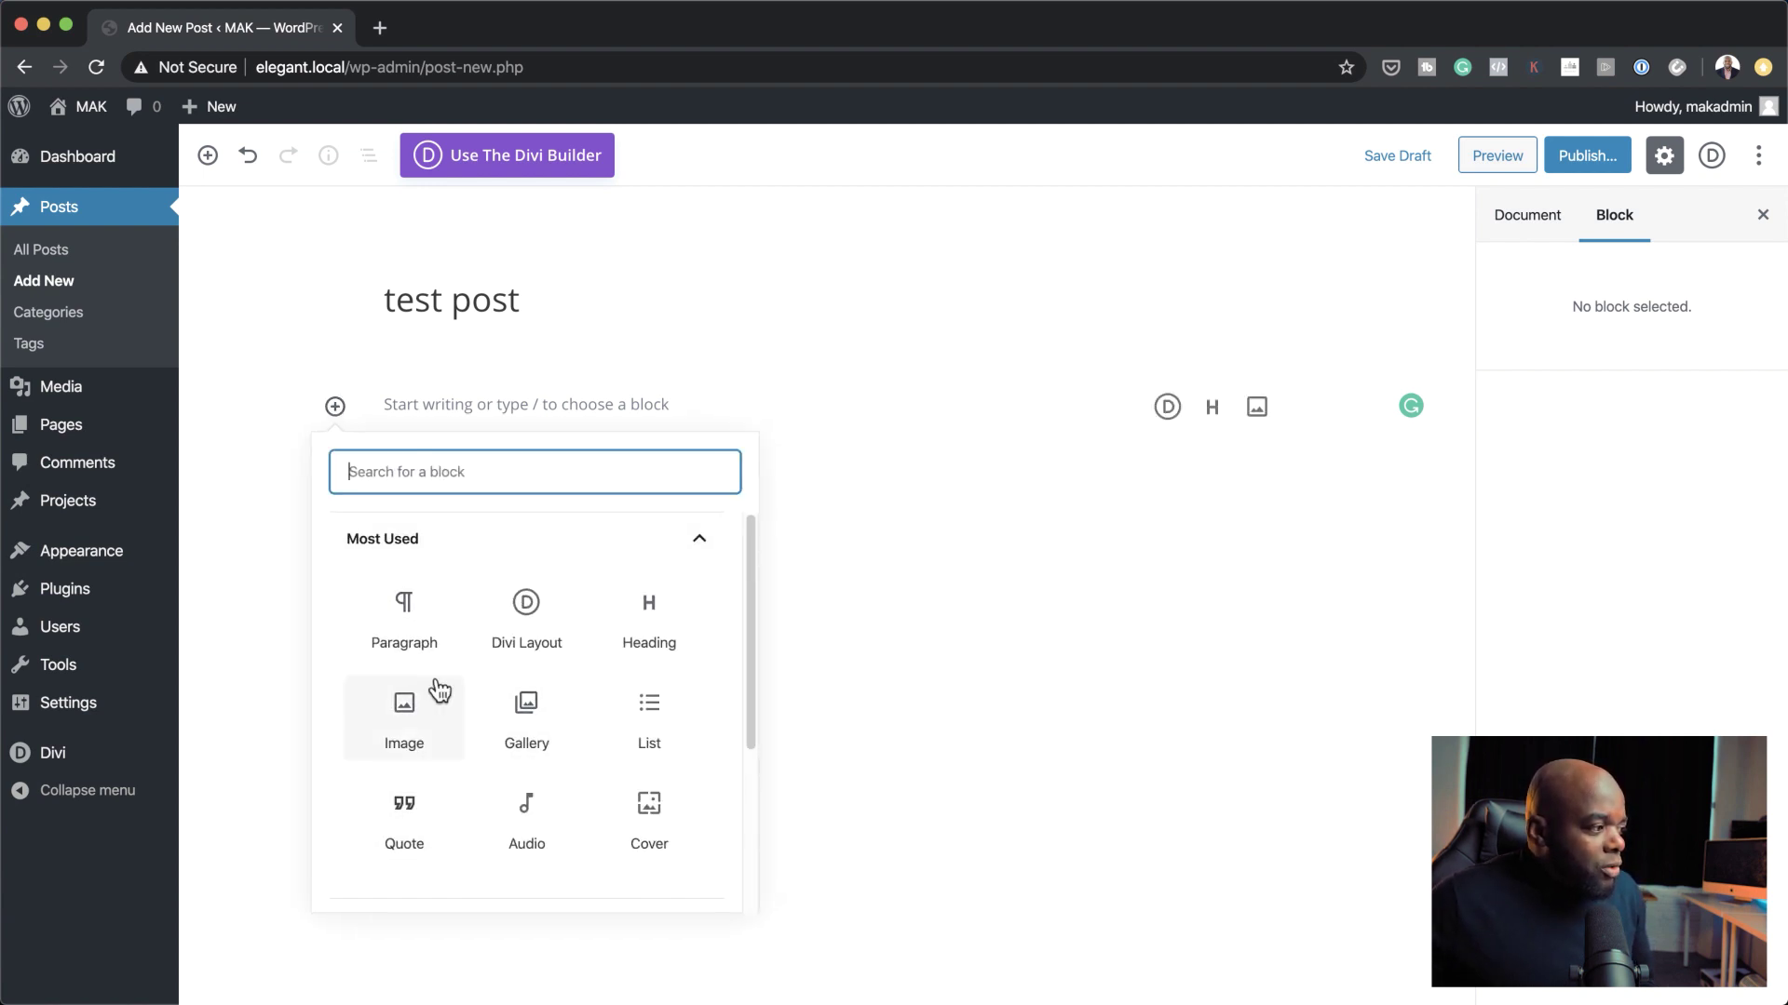
{"action": "left_click", "coordinate": [405, 615]}
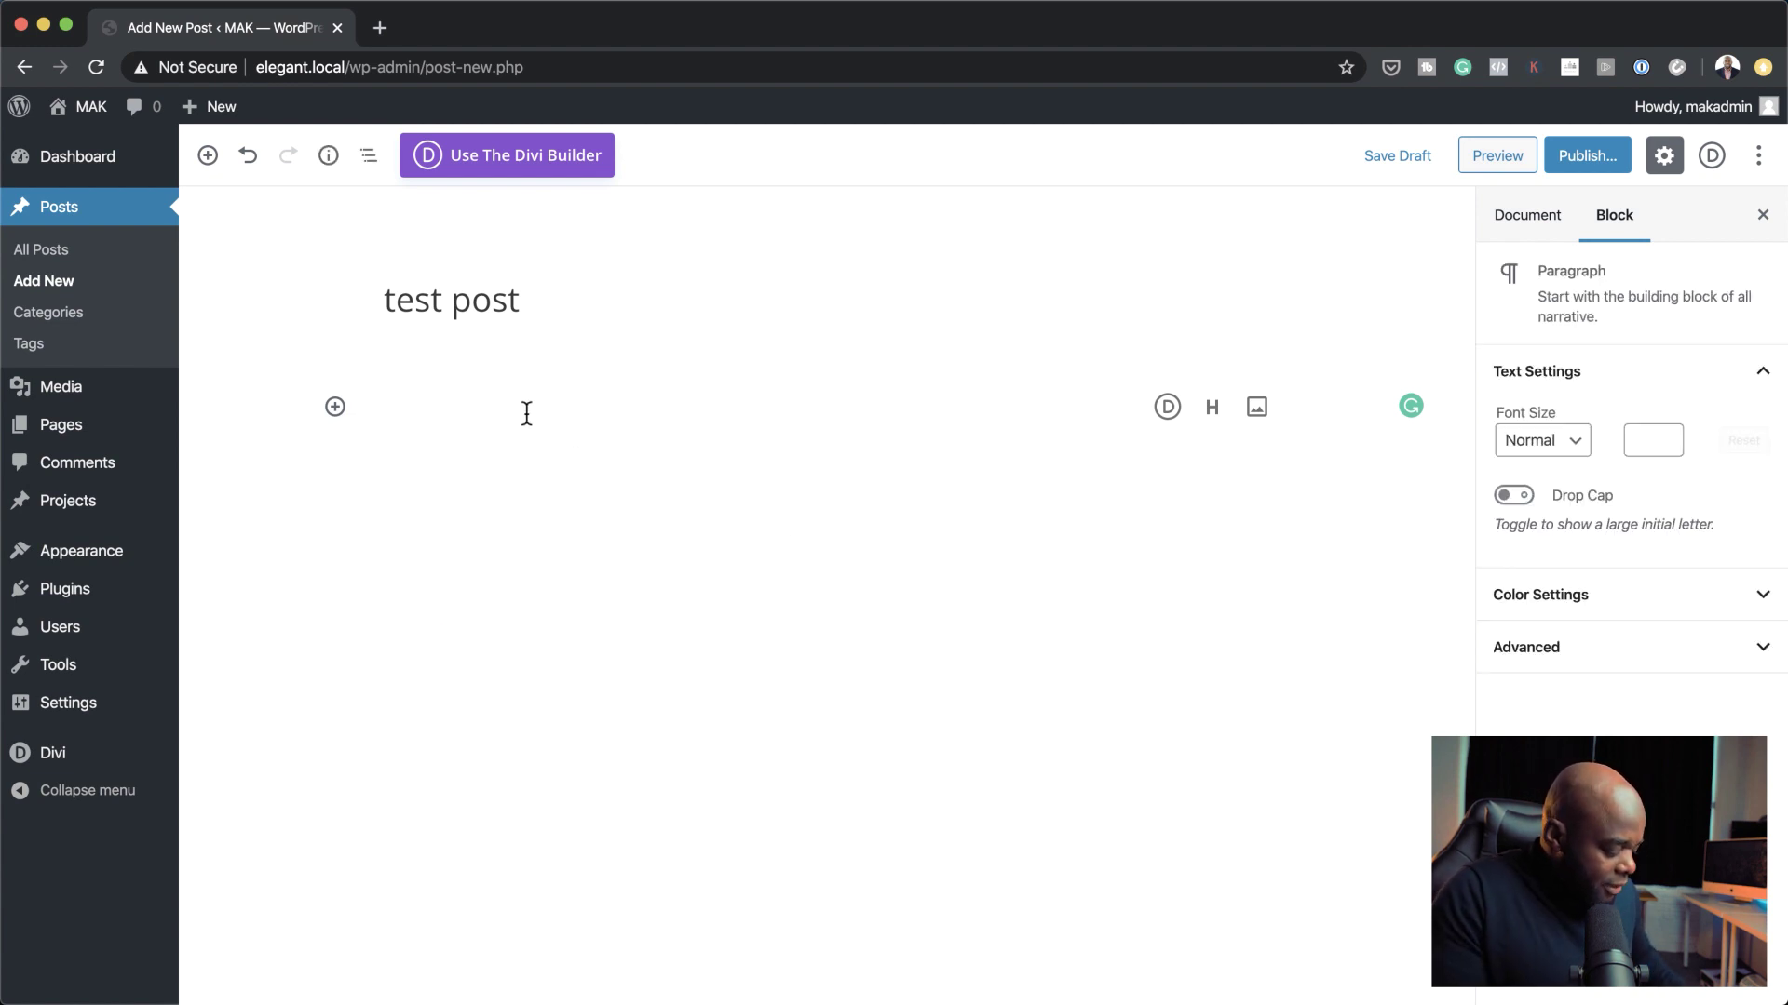
{"action": "type", "text": "m"}
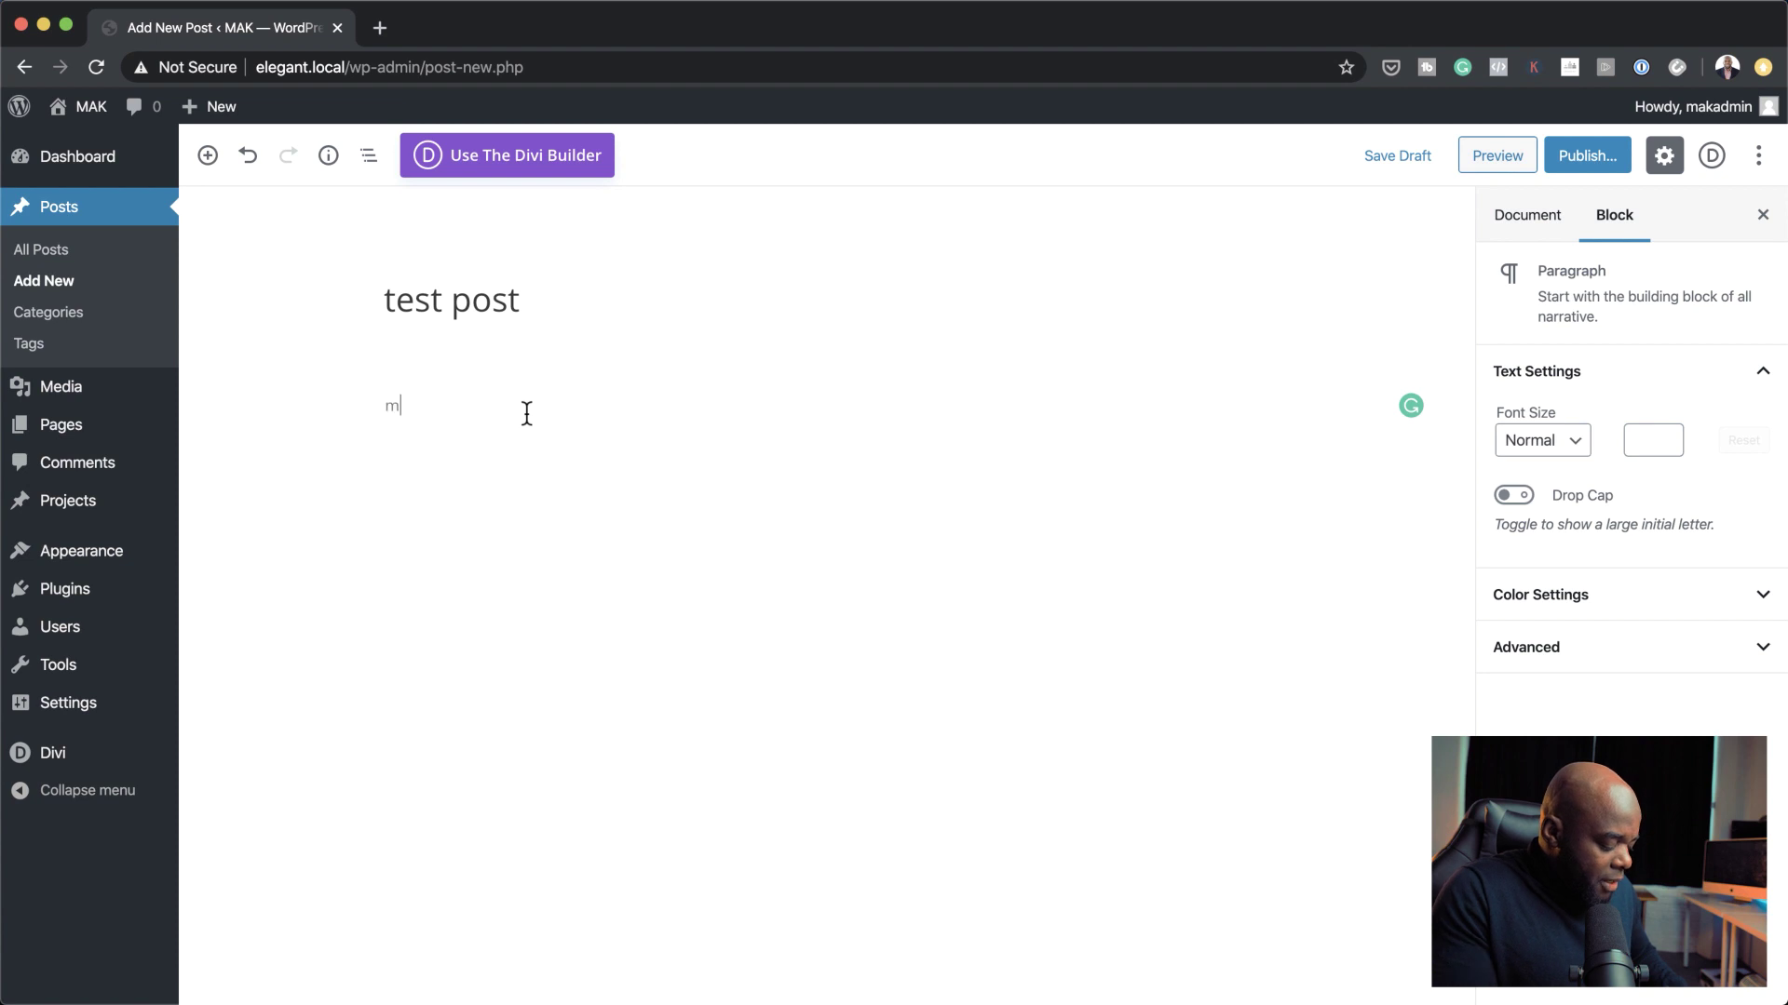
{"action": "type", "text": "y text"}
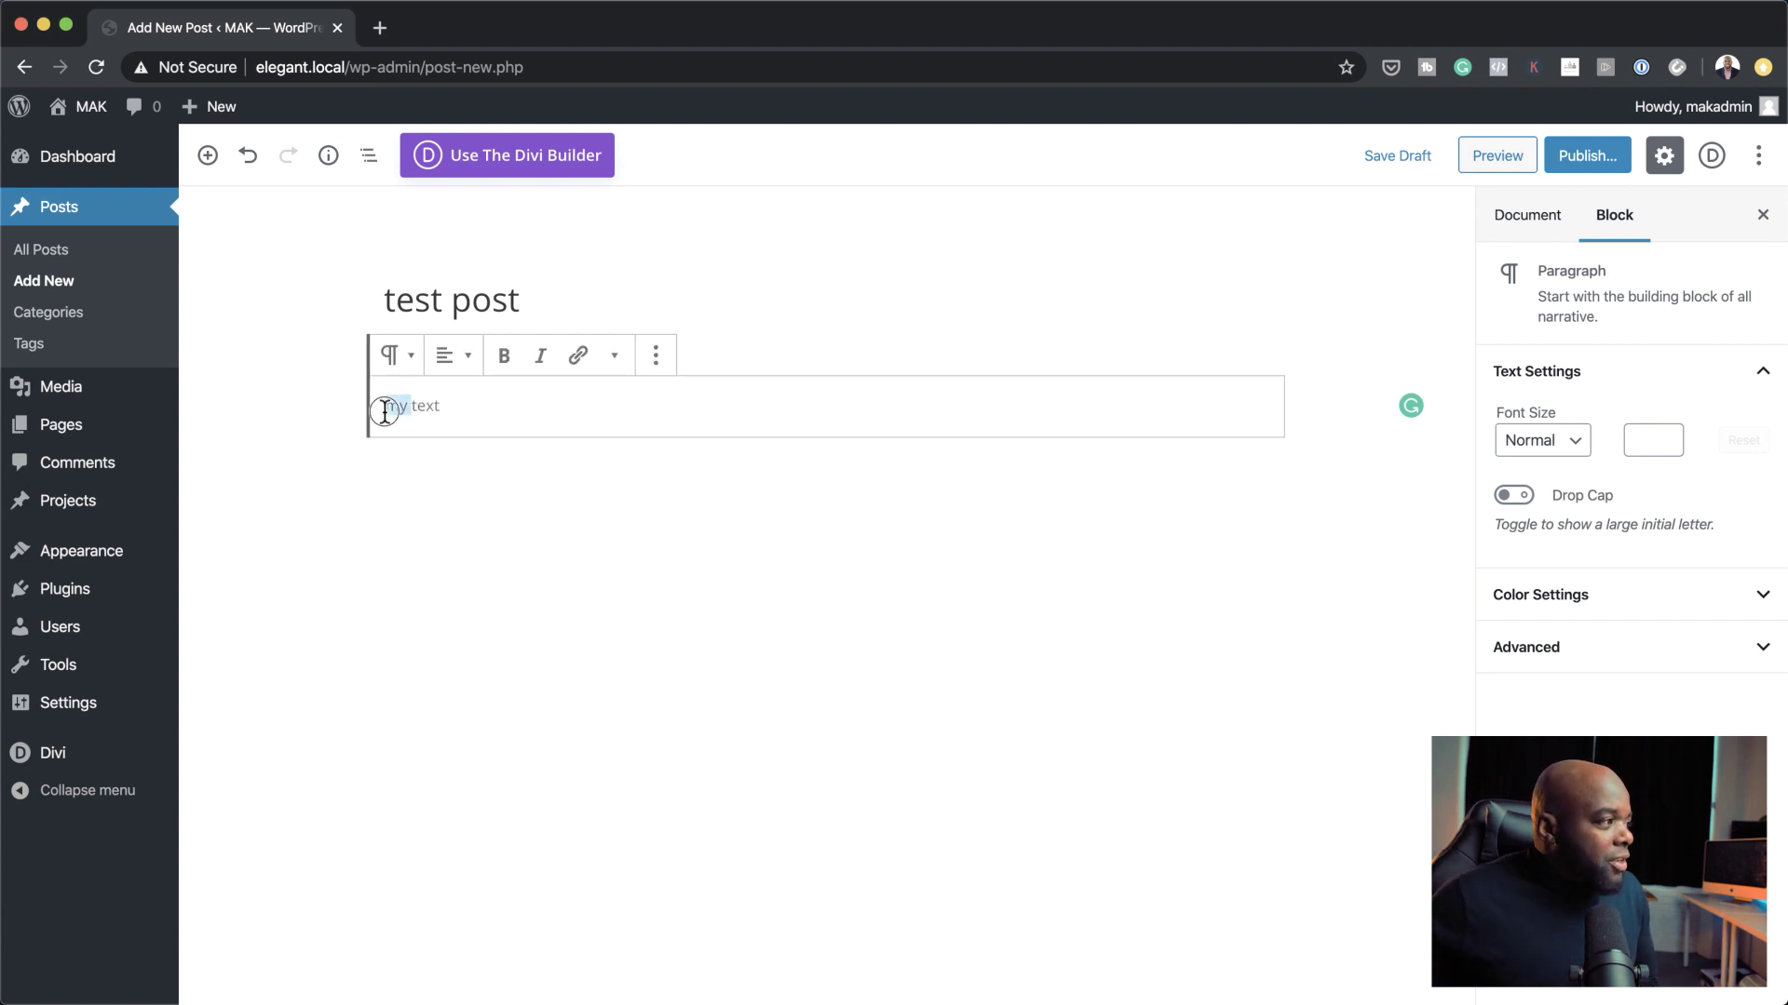
{"action": "left_click_drag", "start_coordinate": [386, 406], "coordinate": [410, 407]}
{"action": "left_click", "coordinate": [504, 355]}
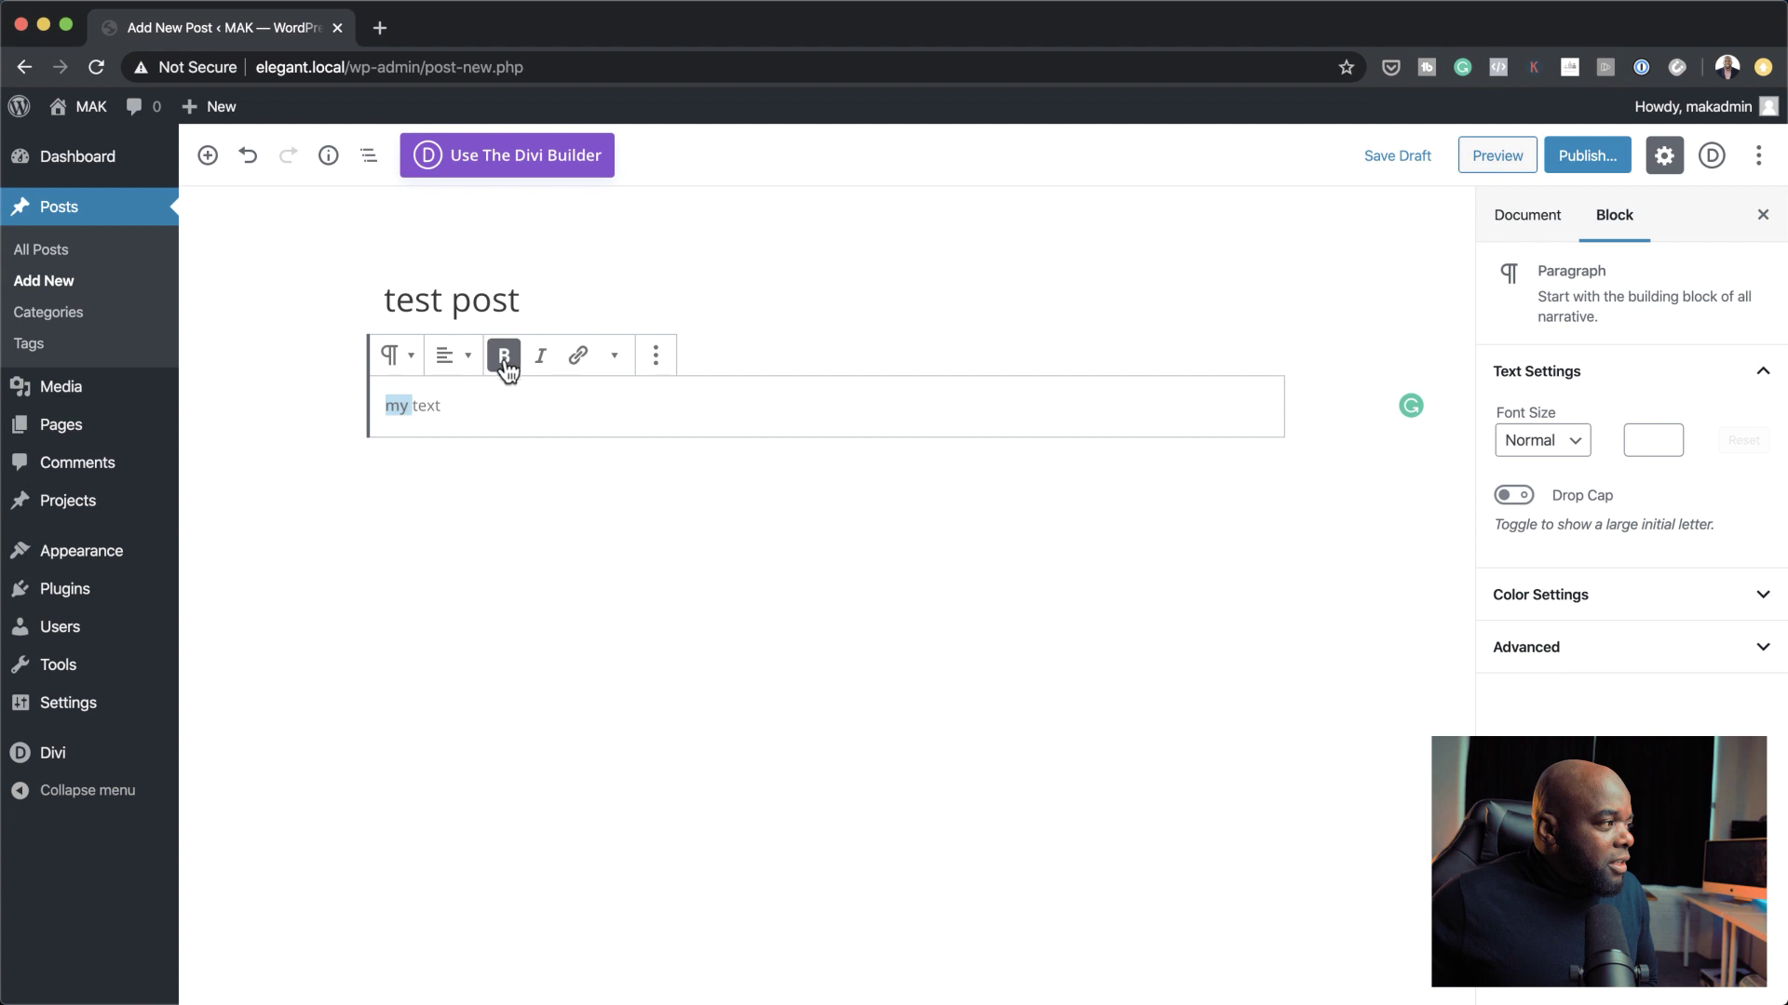
{"action": "left_click", "coordinate": [444, 518]}
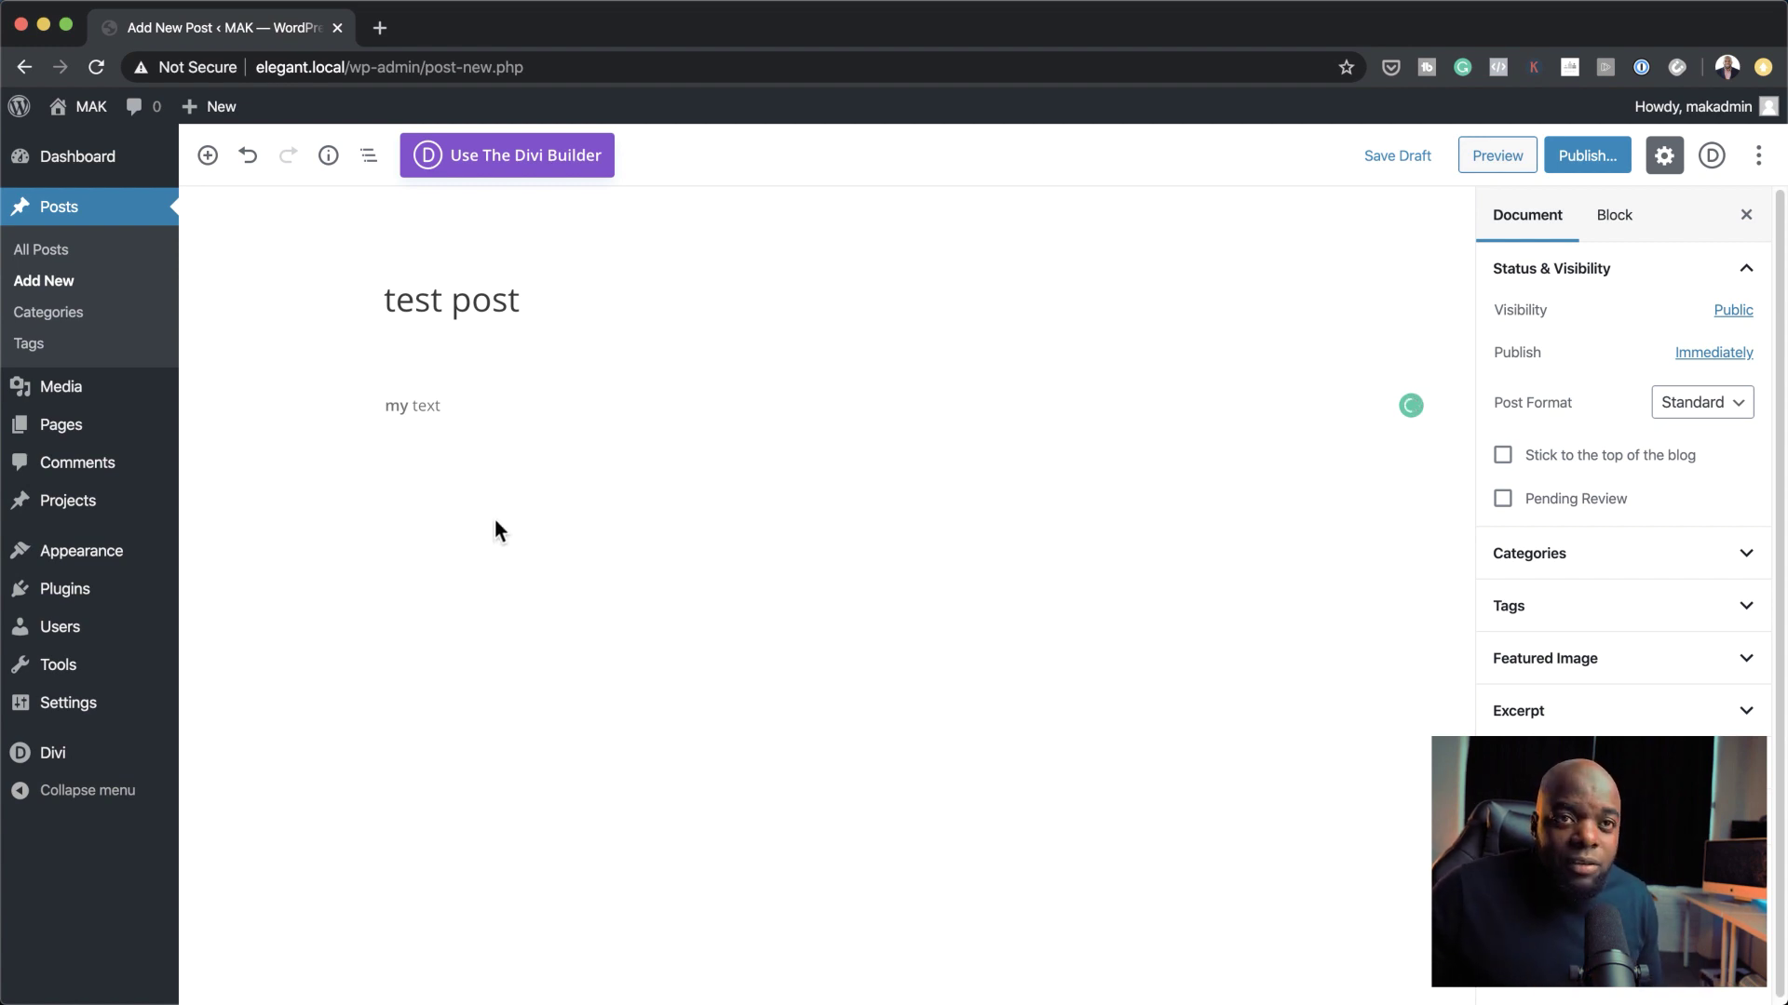
- Insert a Divi Layout block below the "my text" paragraph
{"action": "left_click", "coordinate": [490, 413]}
{"action": "key", "text": "Return"}
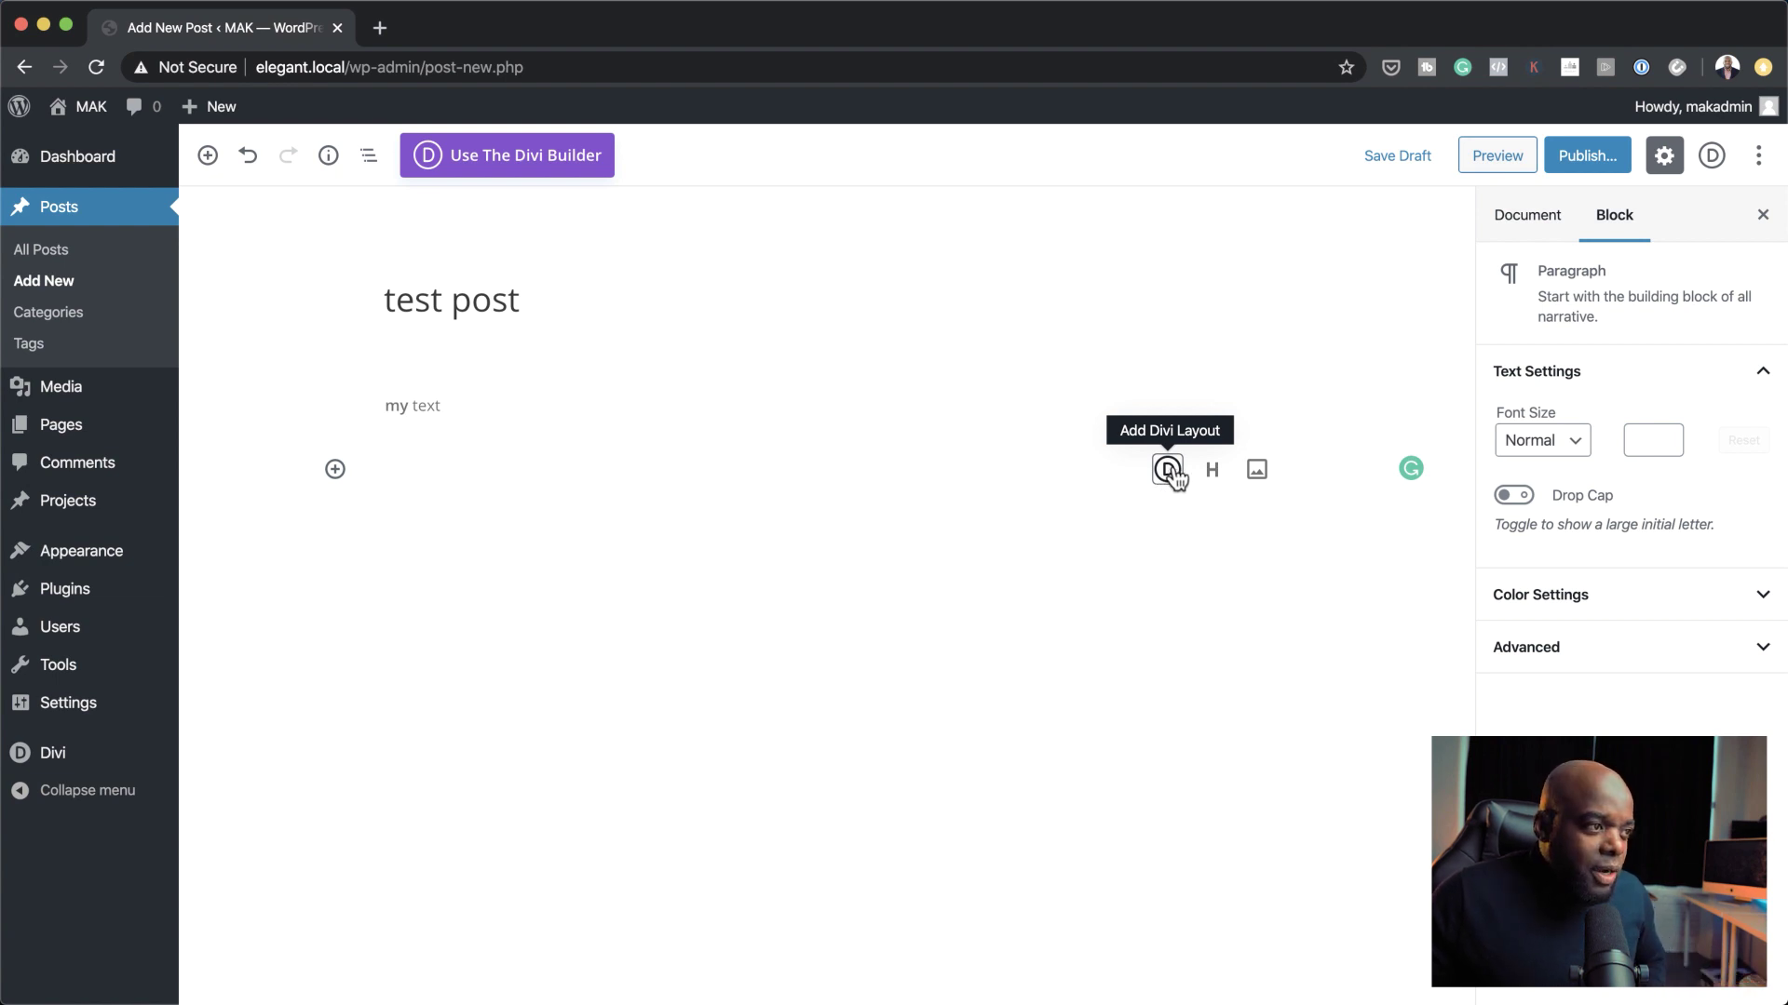
{"action": "left_click", "coordinate": [336, 468]}
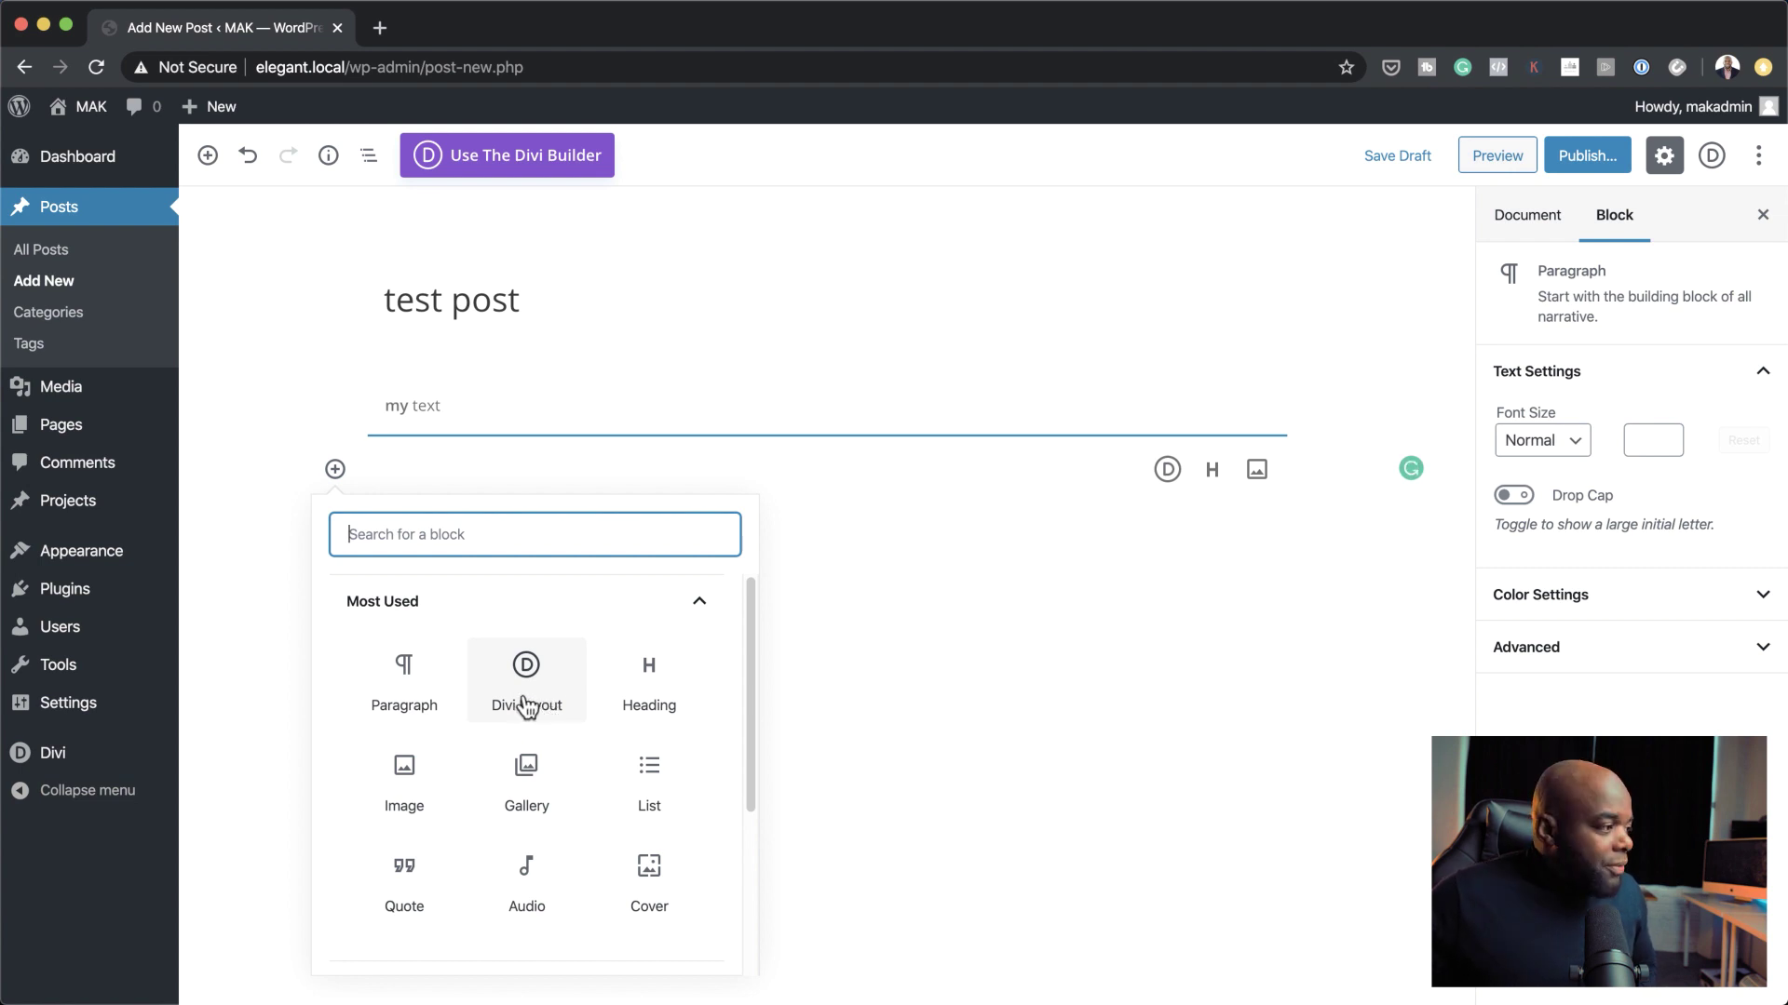
{"action": "left_click", "coordinate": [534, 699]}
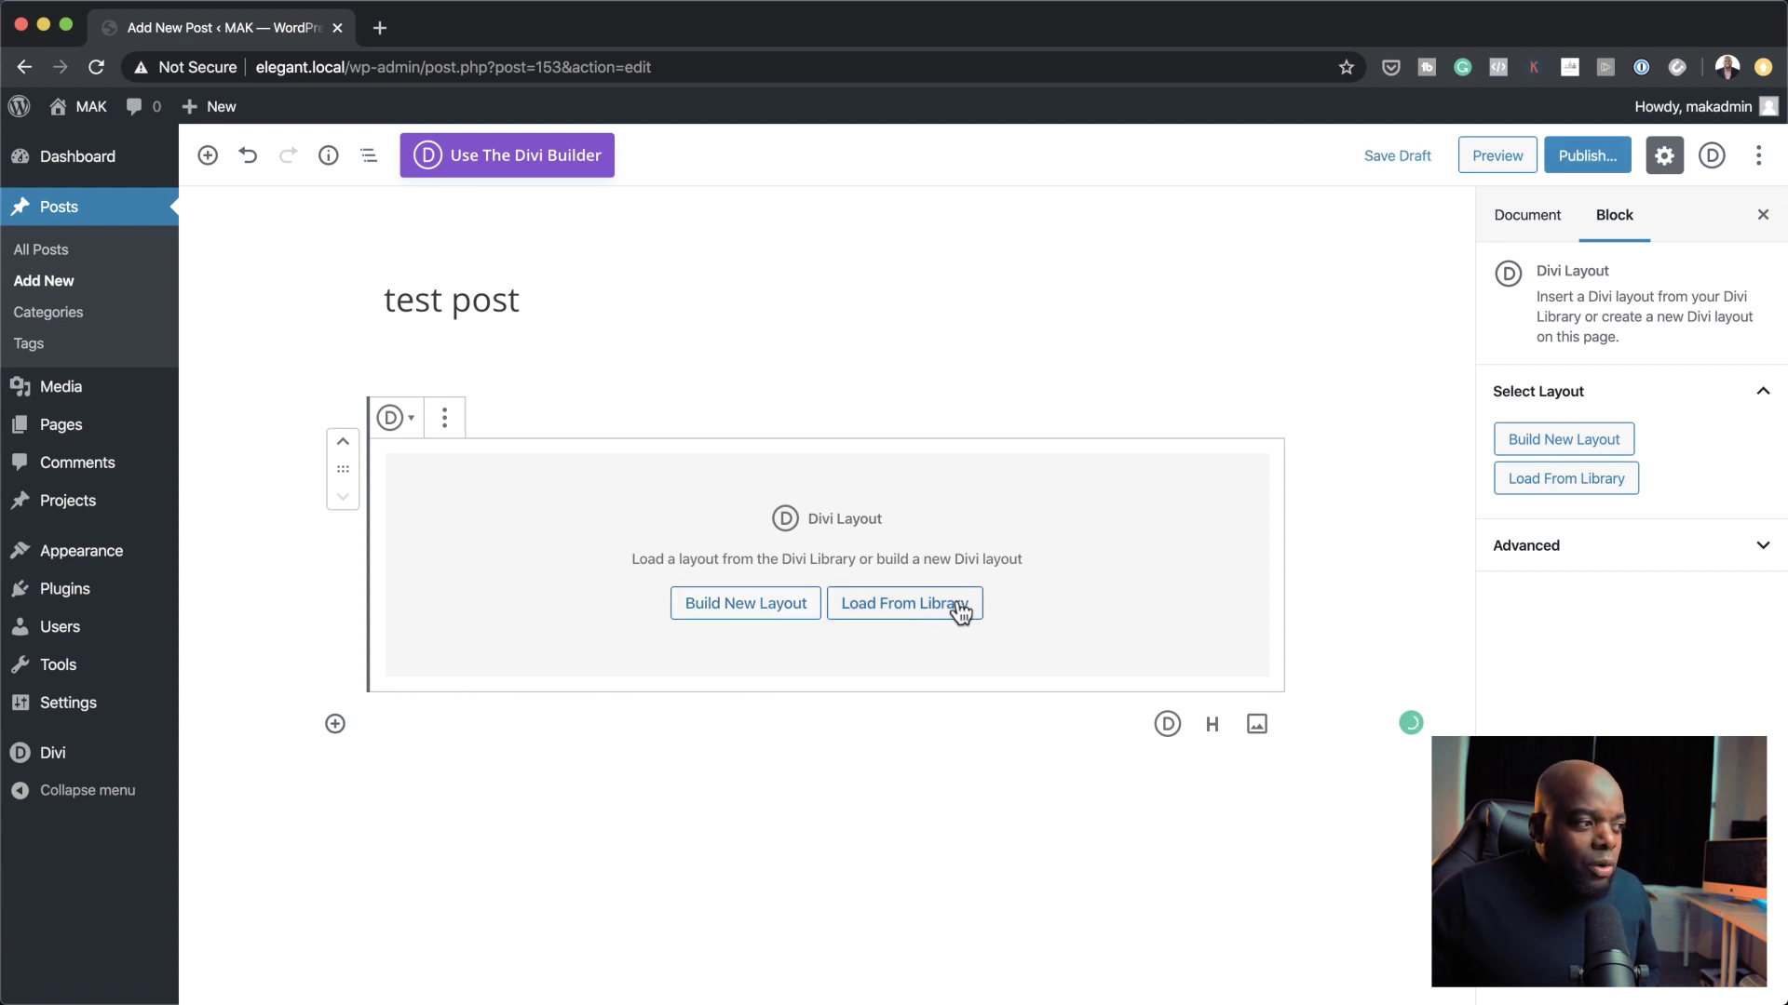
- Build a new layout from scratch with three equal columns and a Call To Action module in the first column
{"action": "left_click", "coordinate": [770, 605]}
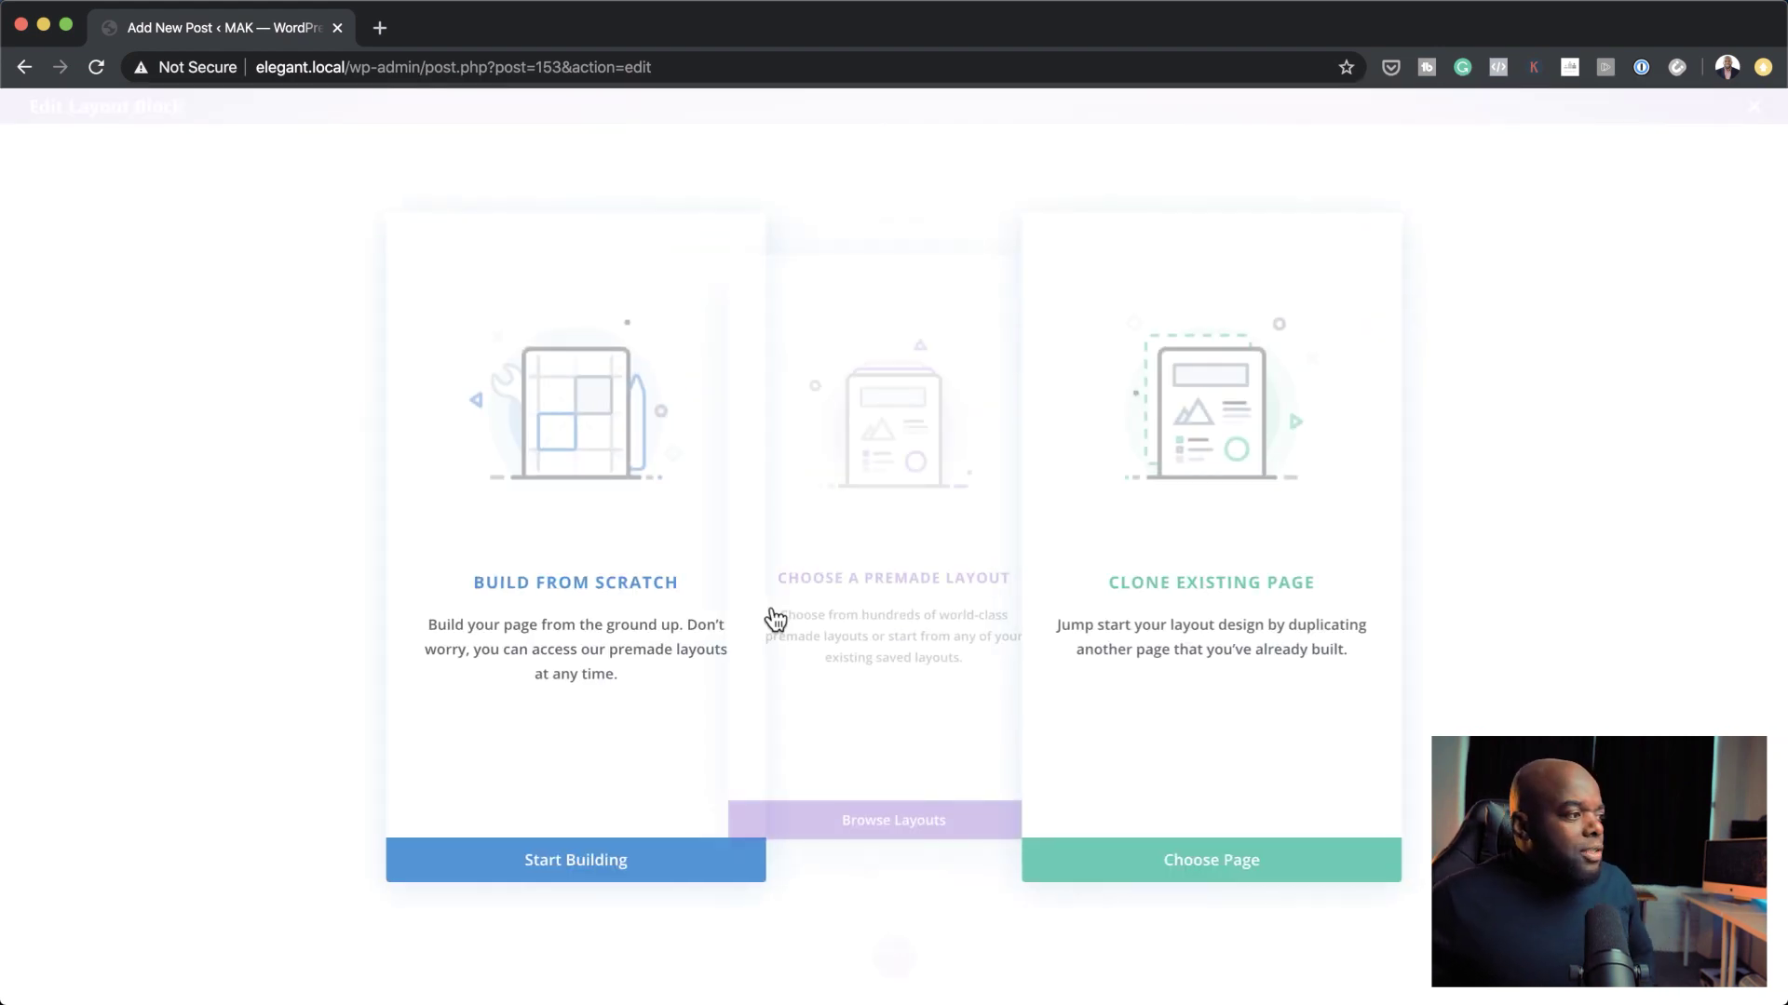
{"action": "left_click", "coordinate": [527, 592]}
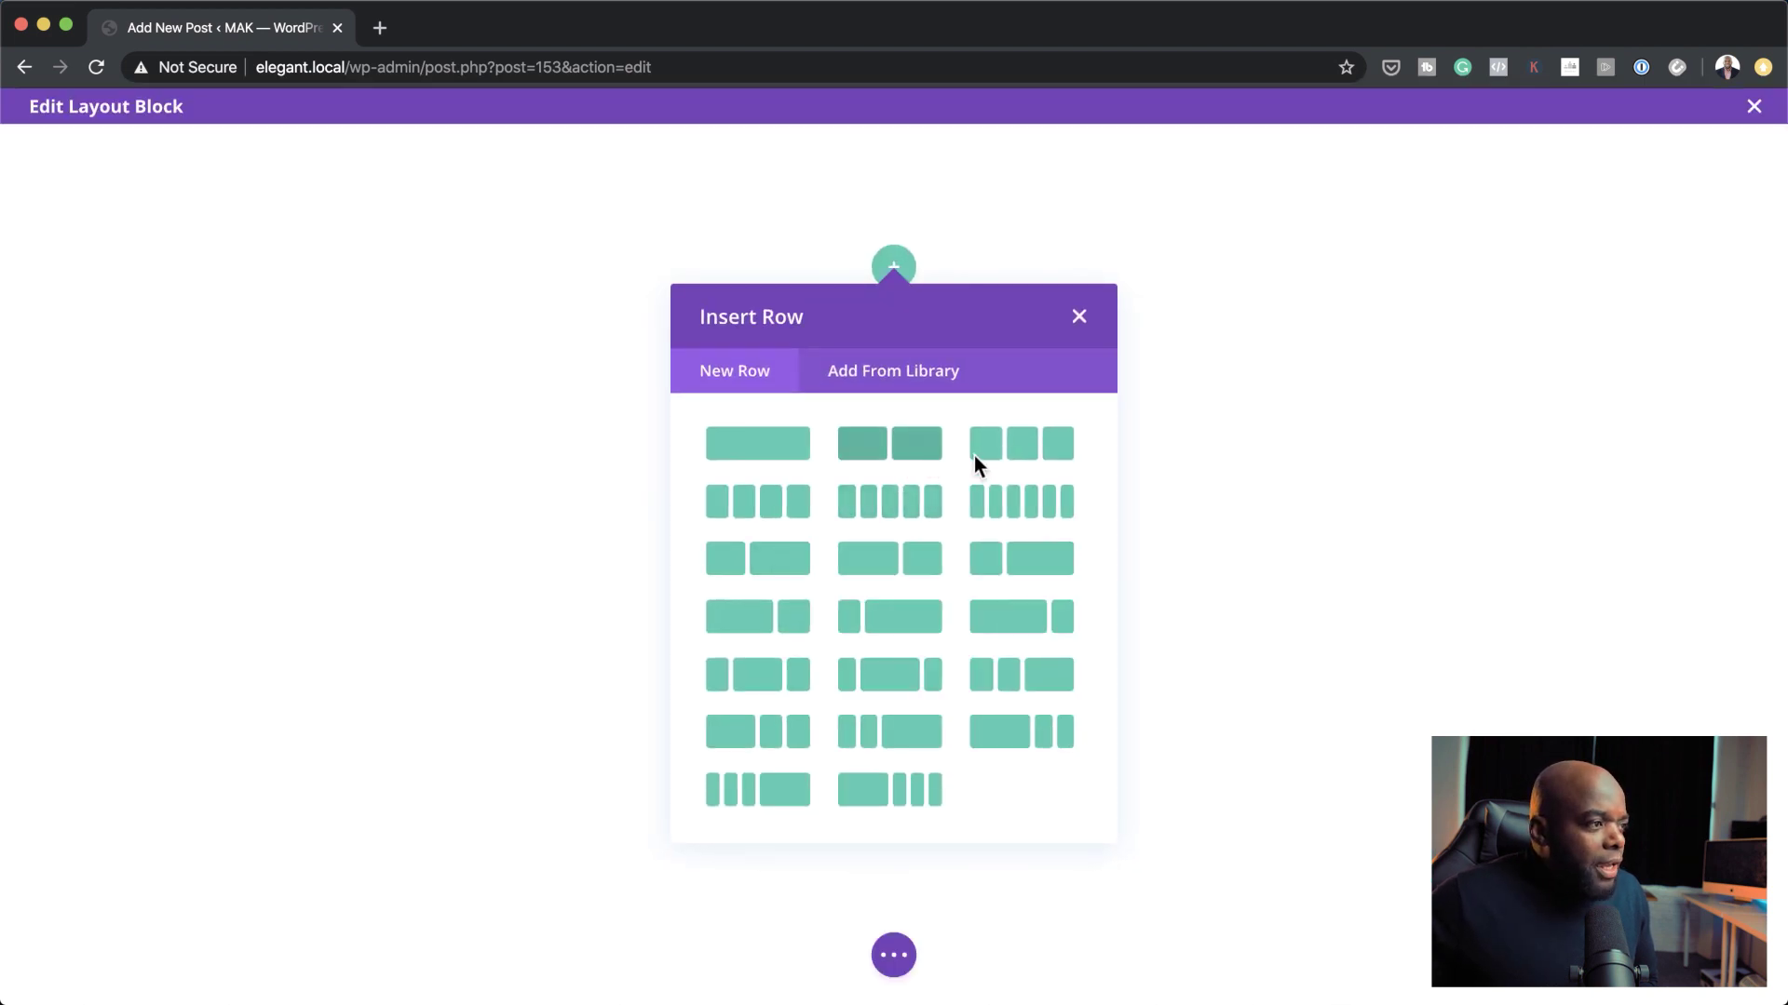
{"action": "left_click", "coordinate": [1018, 457]}
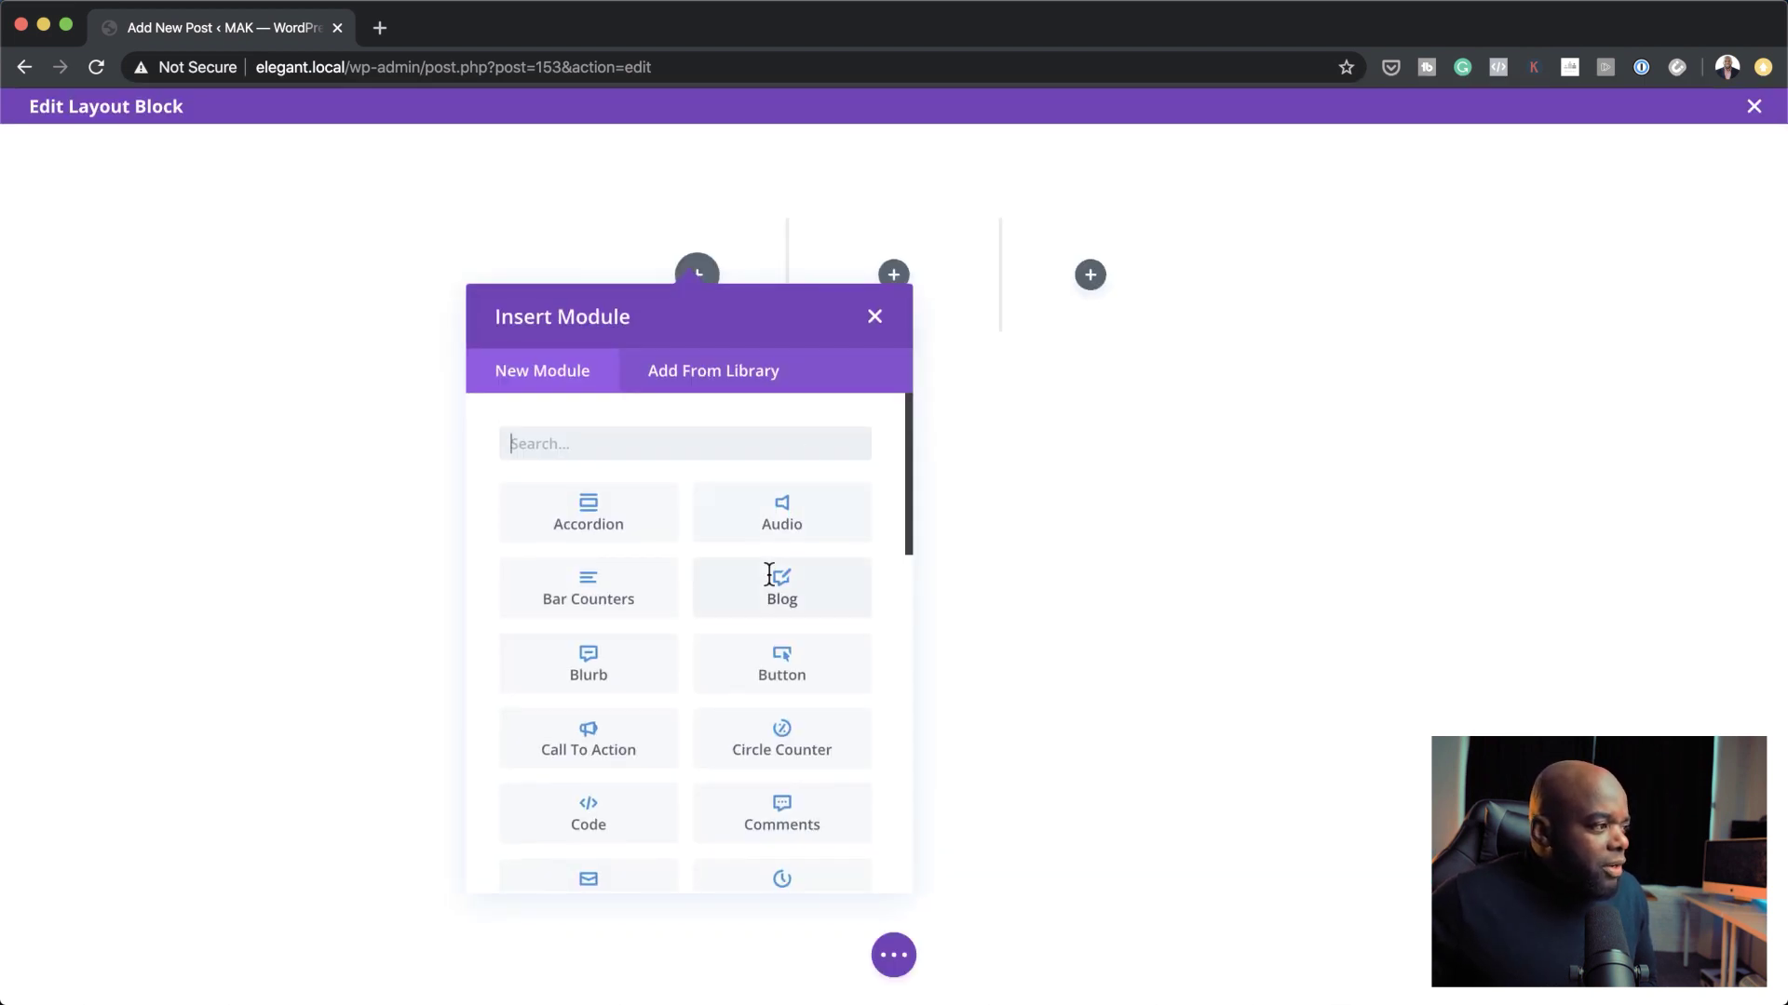
{"action": "left_click", "coordinate": [644, 752]}
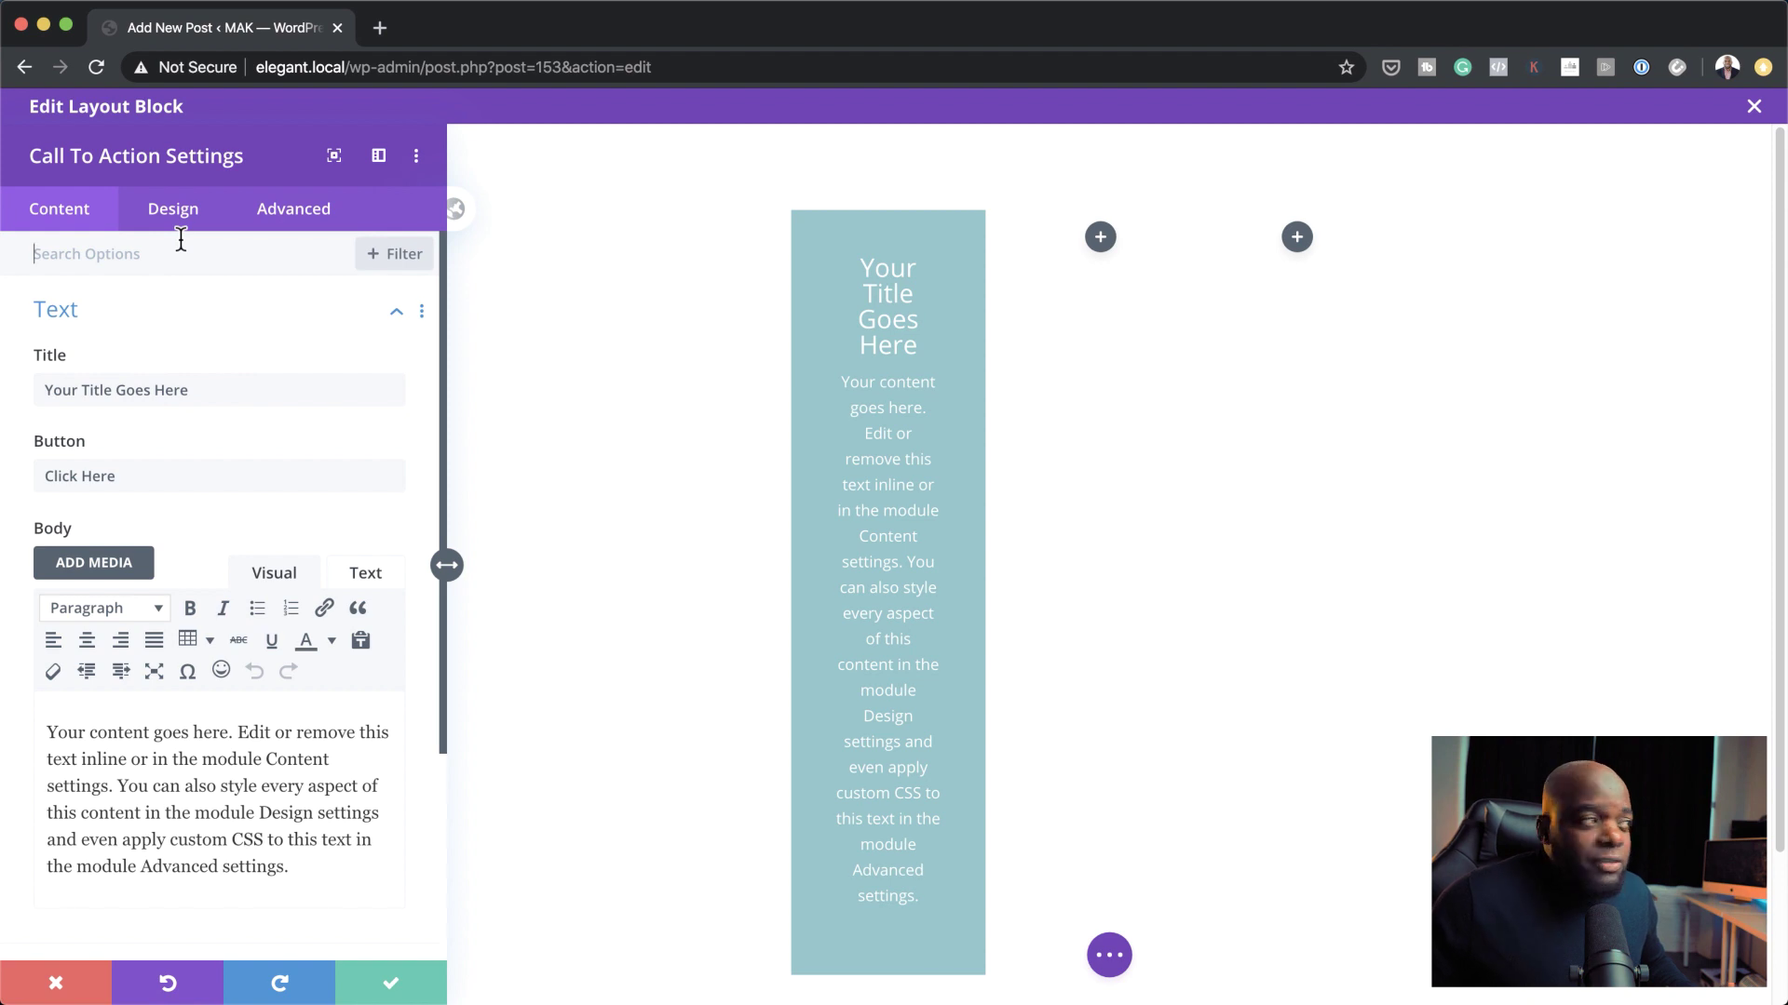
- Set the title font of the Call To Action module to Poppins
{"action": "left_click", "coordinate": [896, 271]}
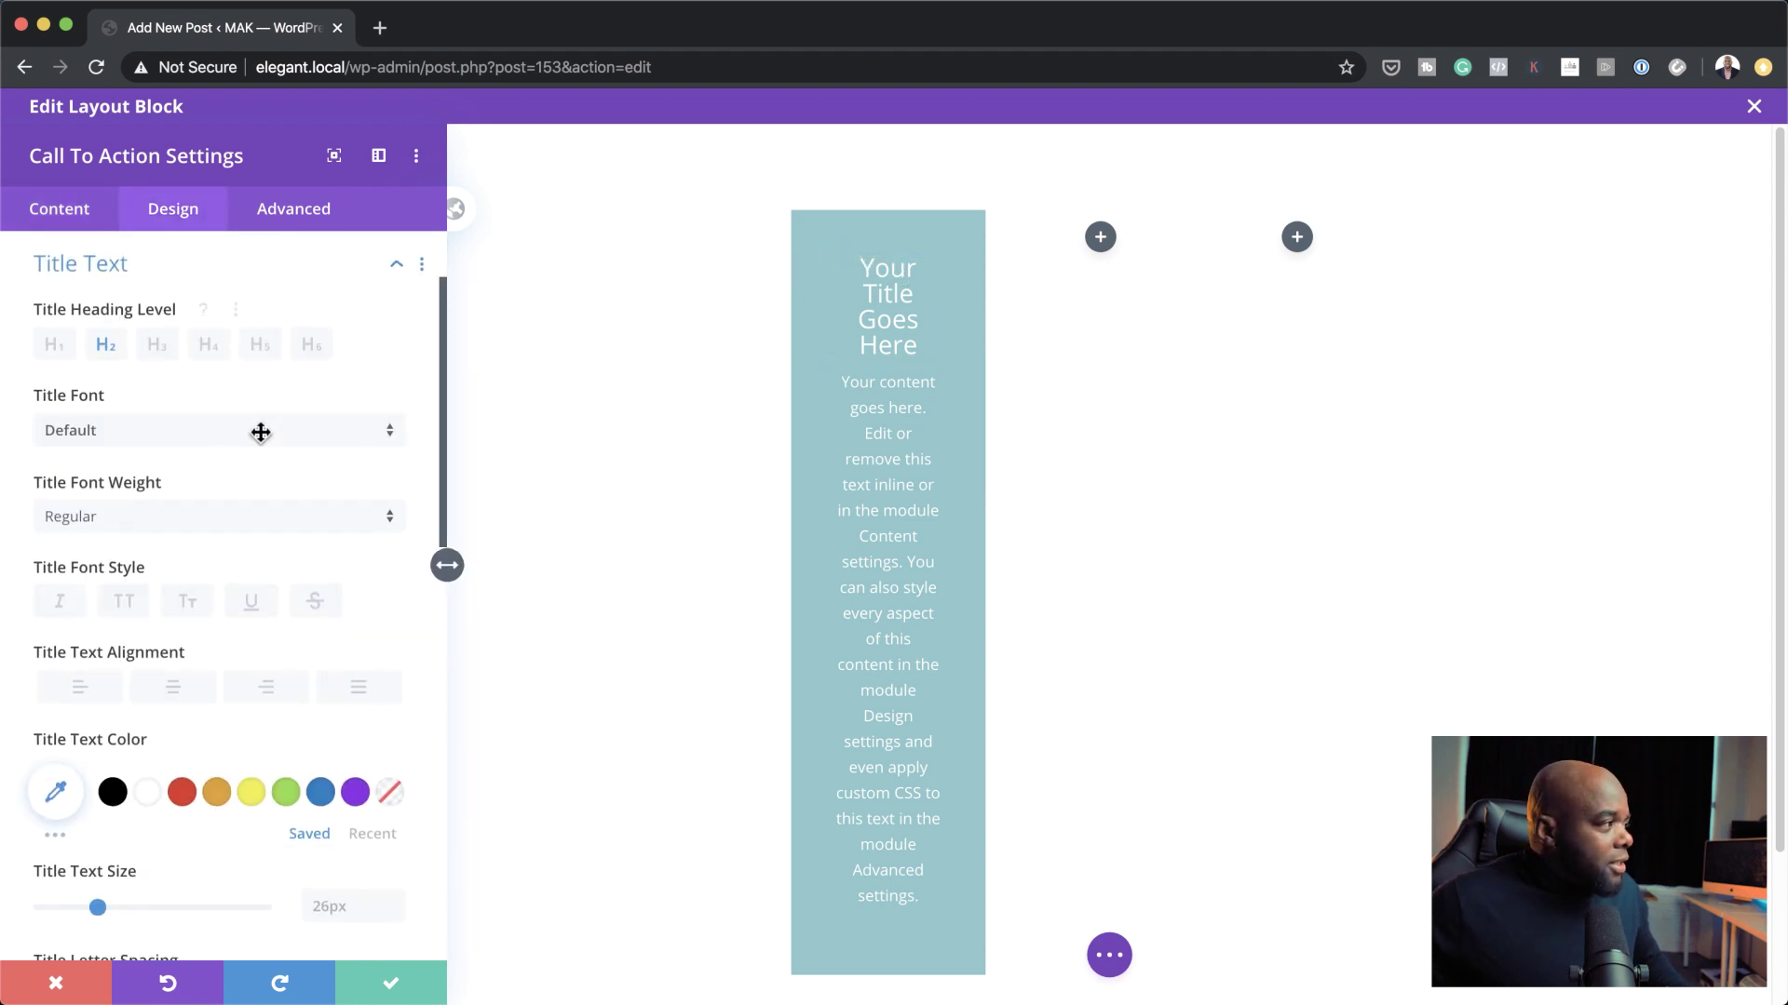
{"action": "left_click", "coordinate": [182, 442]}
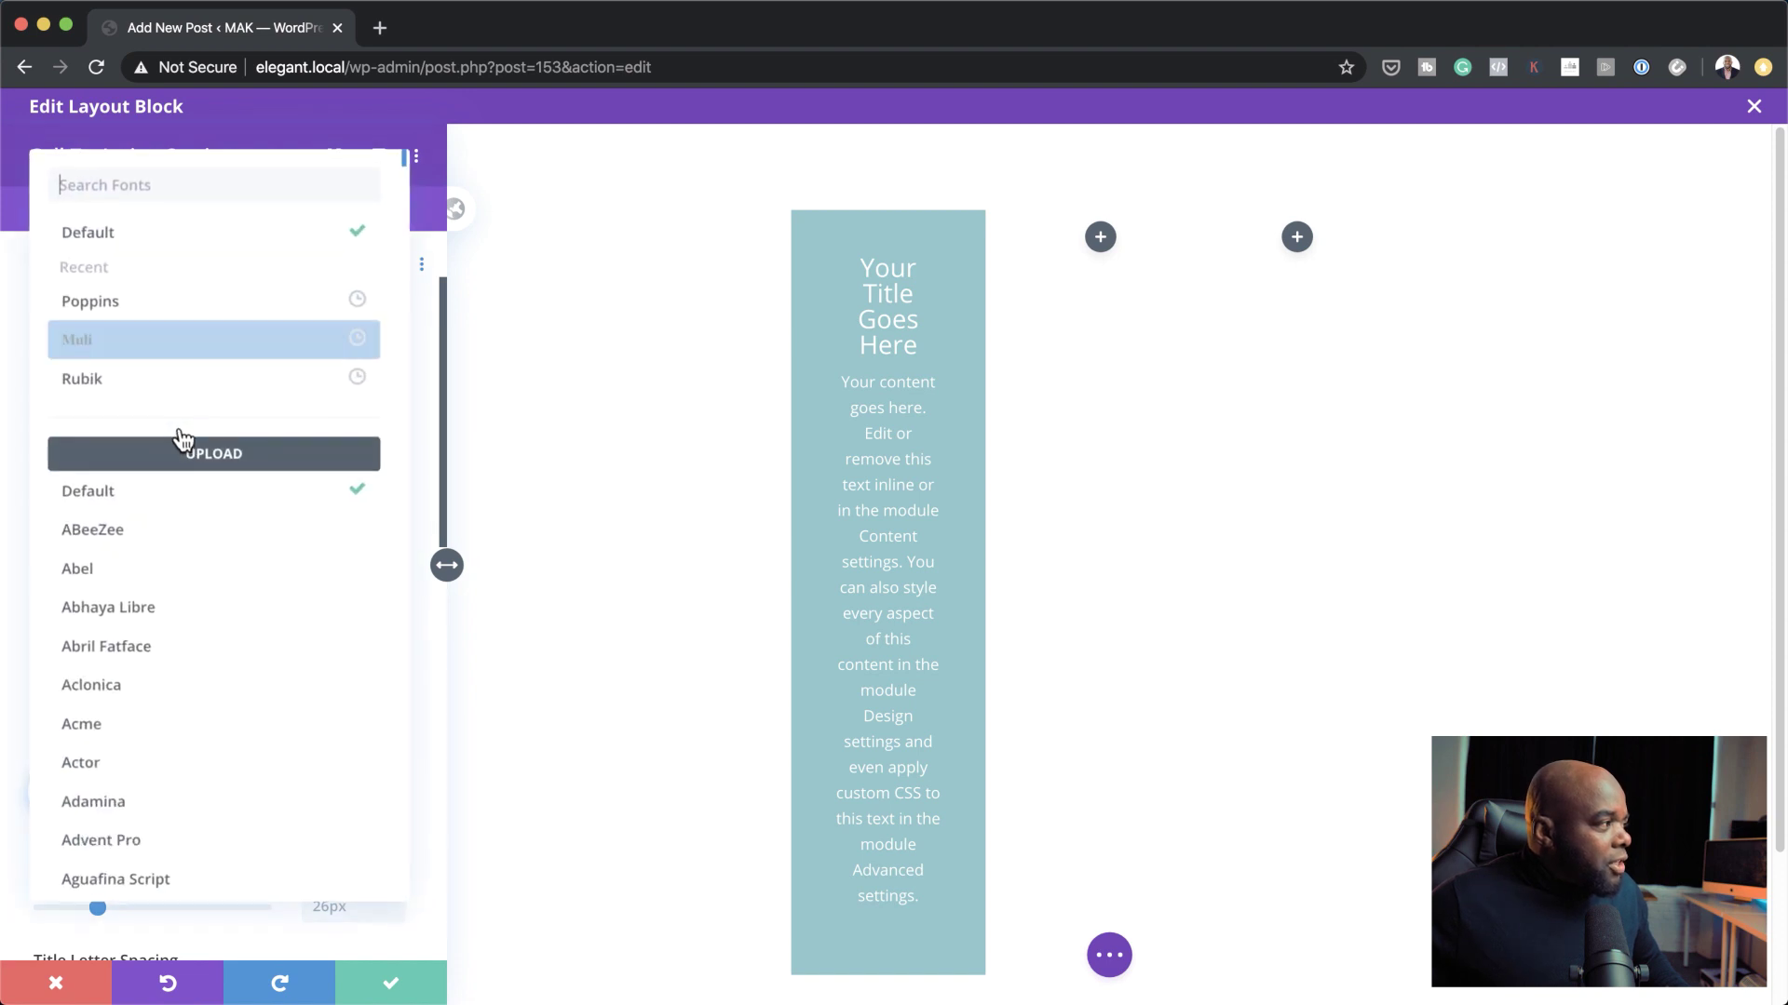
{"action": "left_click", "coordinate": [174, 318]}
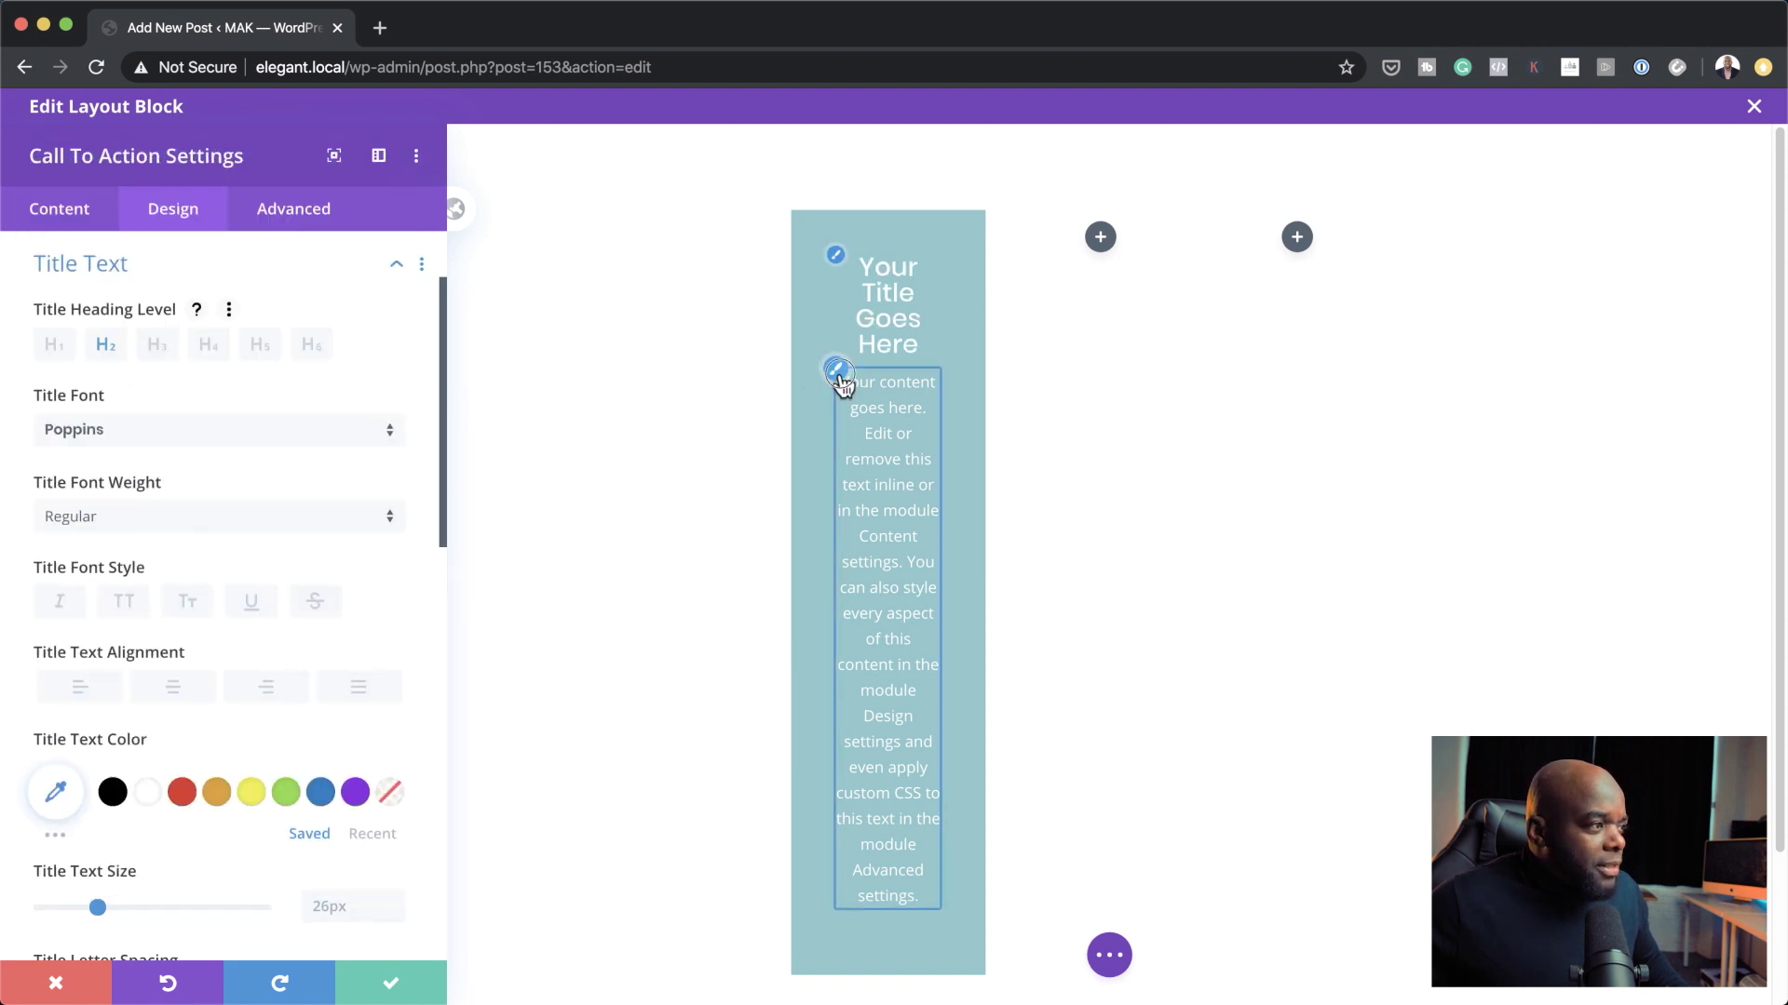
- Set the body font of the Call To Action module to Poppins, keeping its weight at Regular
{"action": "left_click", "coordinate": [838, 372]}
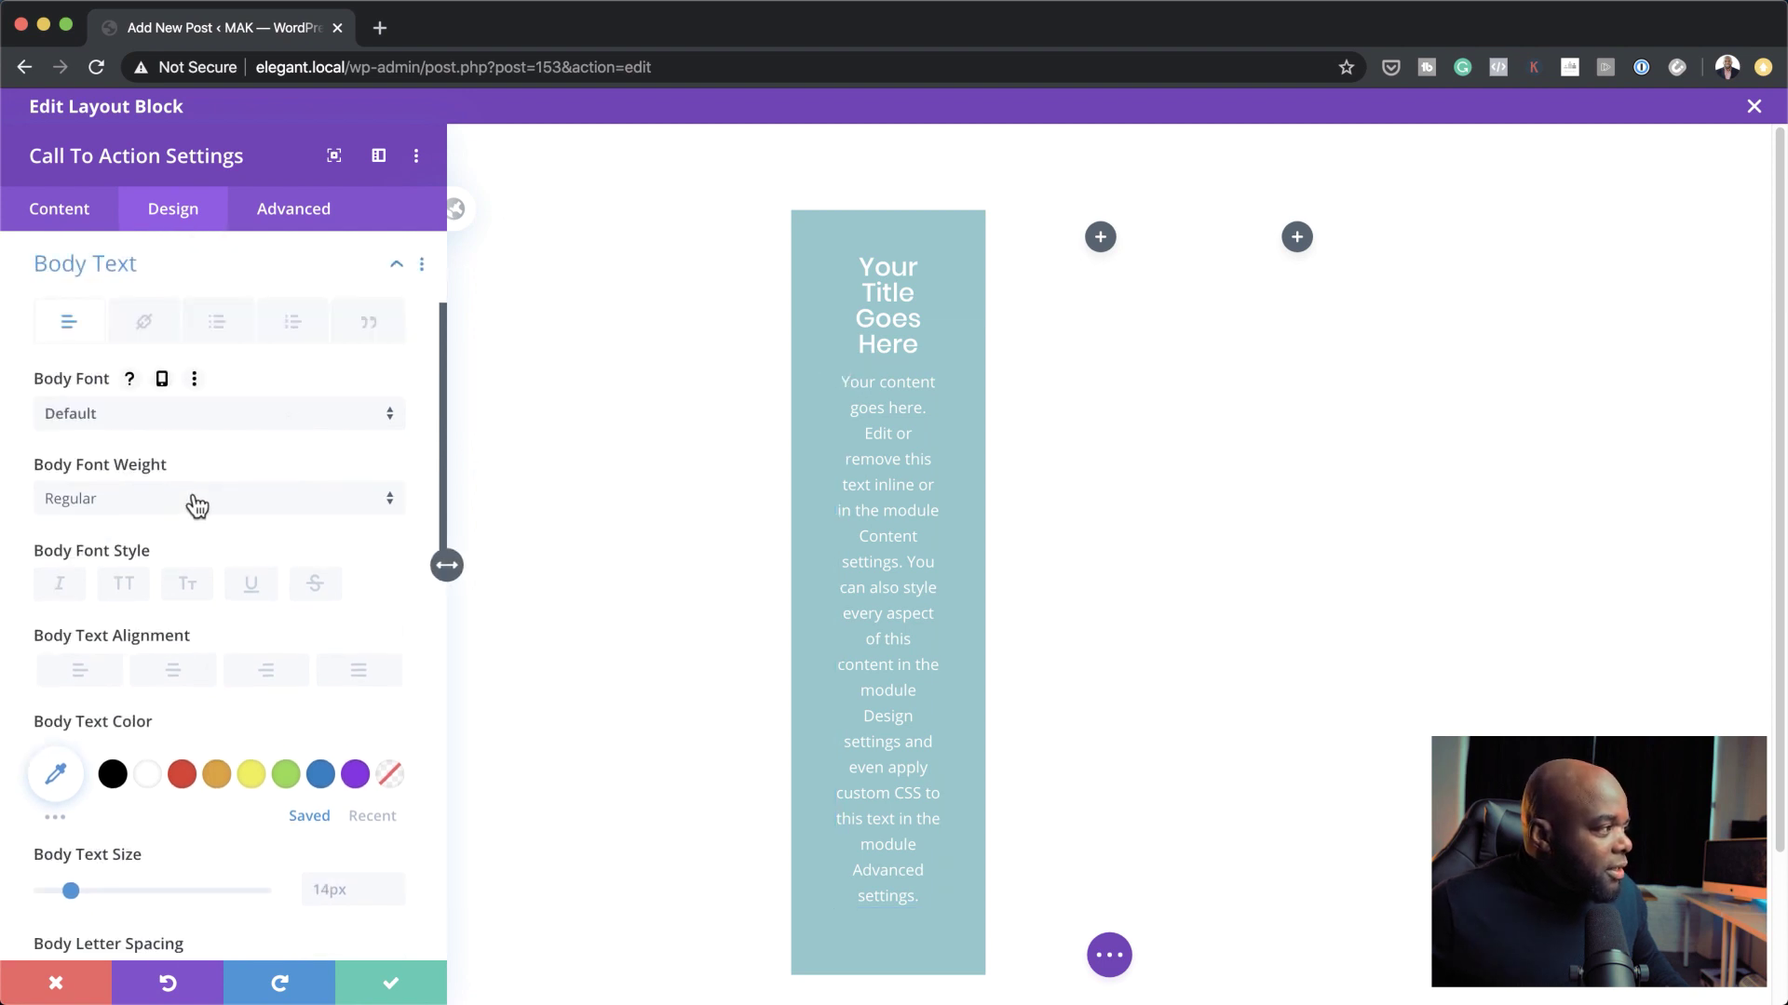
{"action": "left_click", "coordinate": [196, 506]}
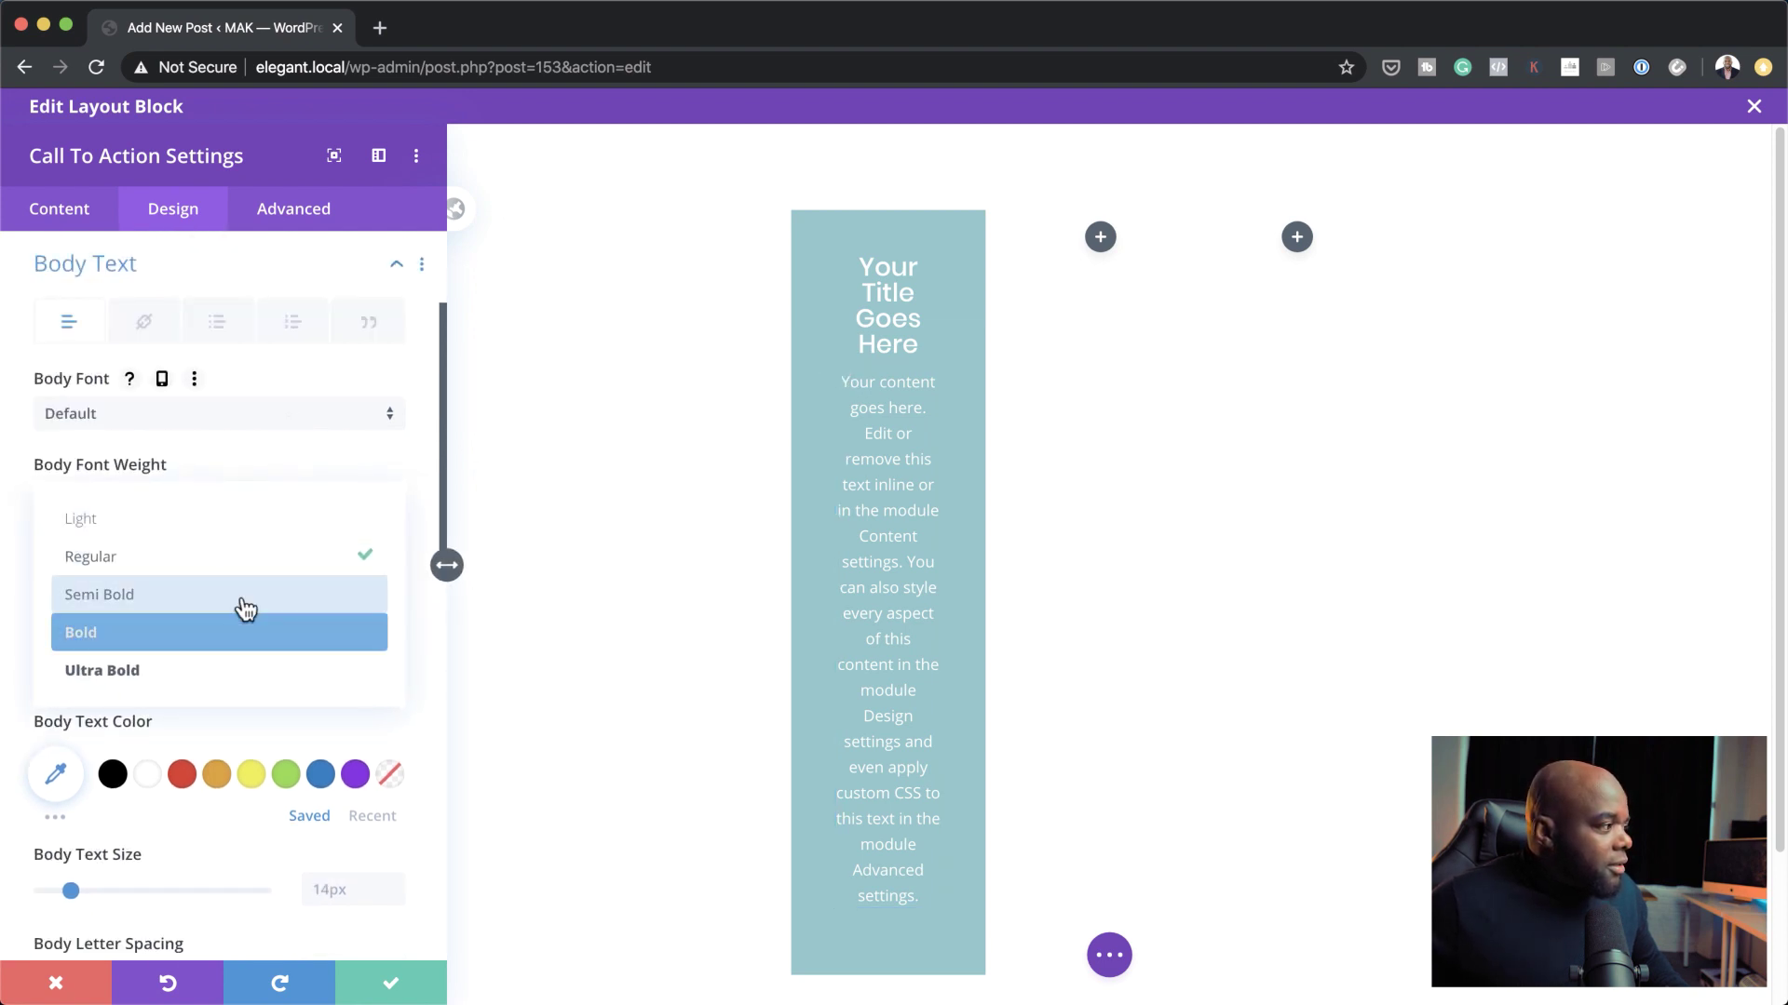
{"action": "left_click", "coordinate": [249, 563]}
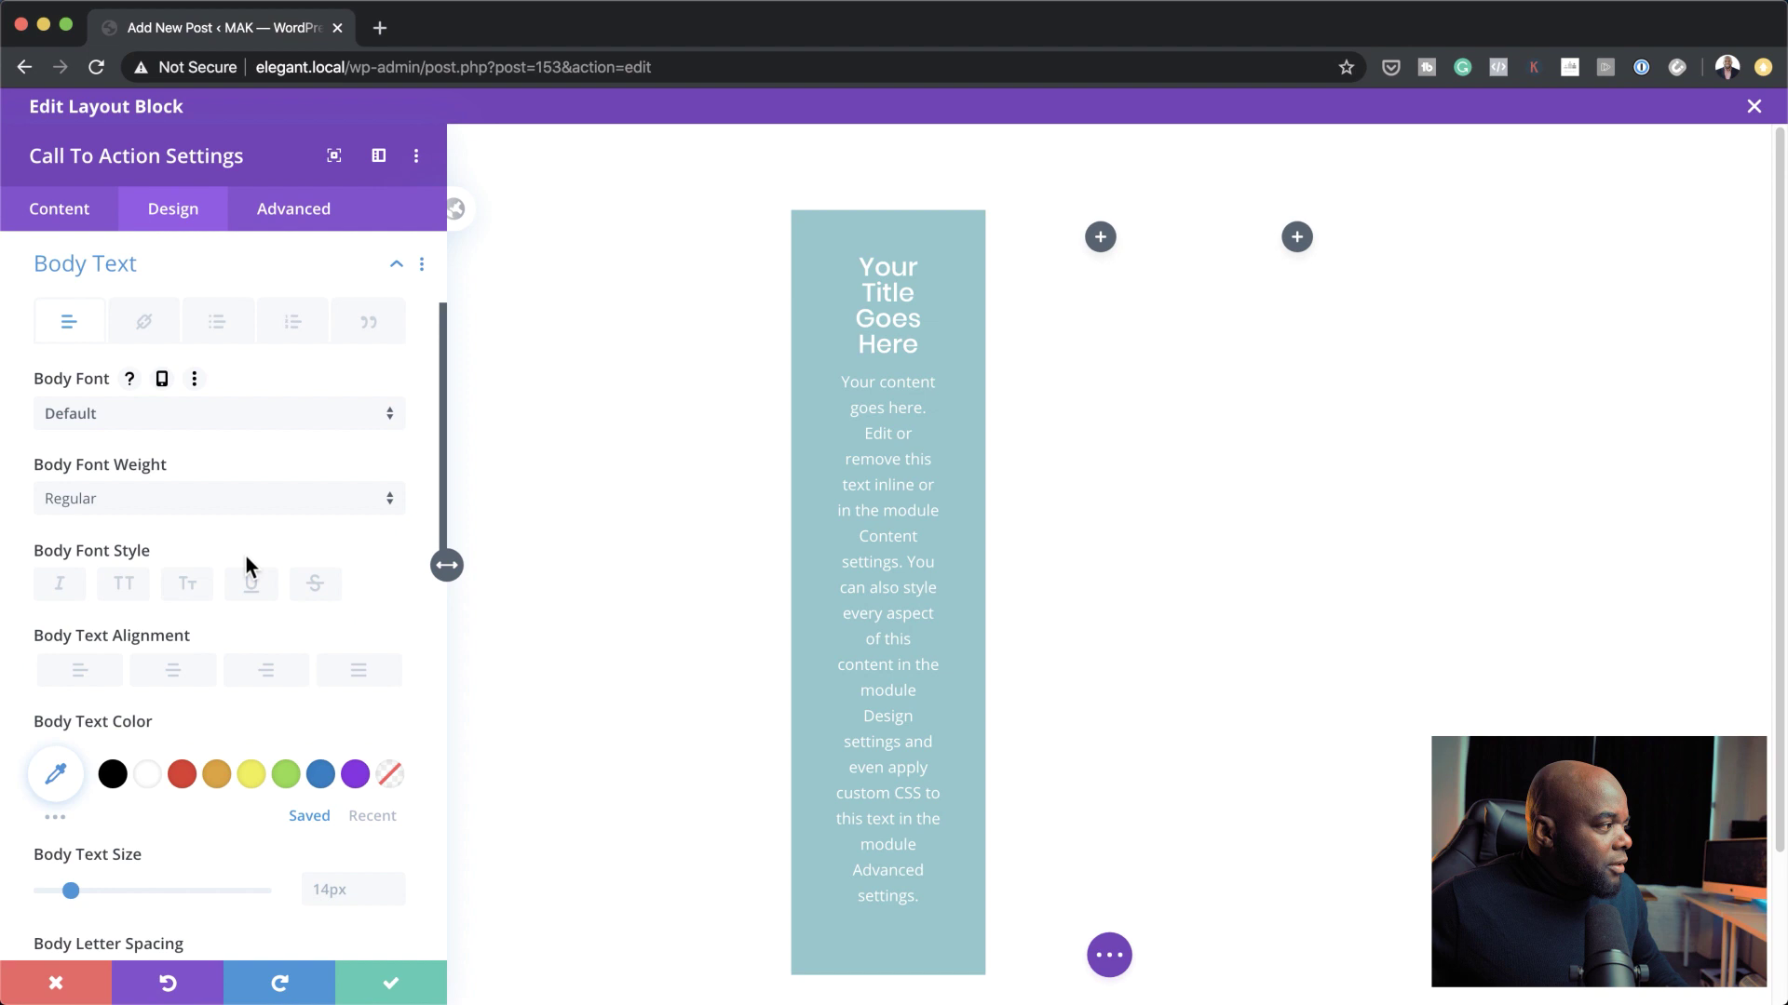
{"action": "left_click", "coordinate": [232, 419]}
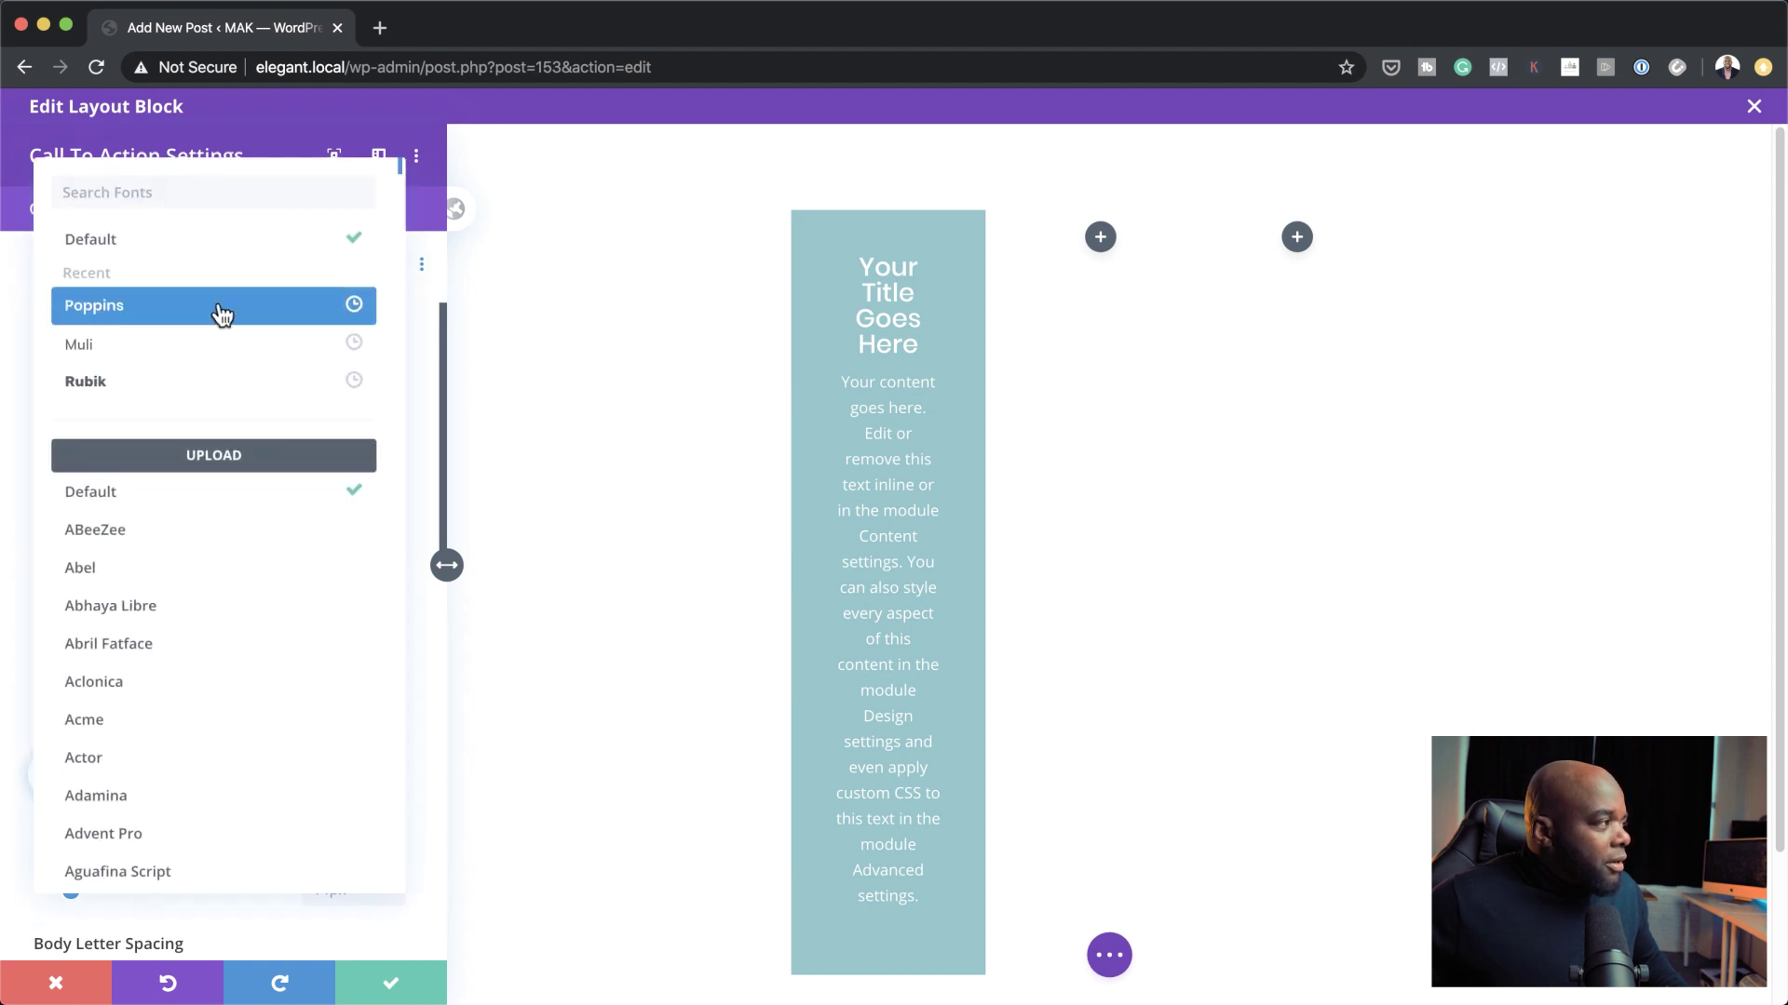
{"action": "left_click", "coordinate": [221, 314]}
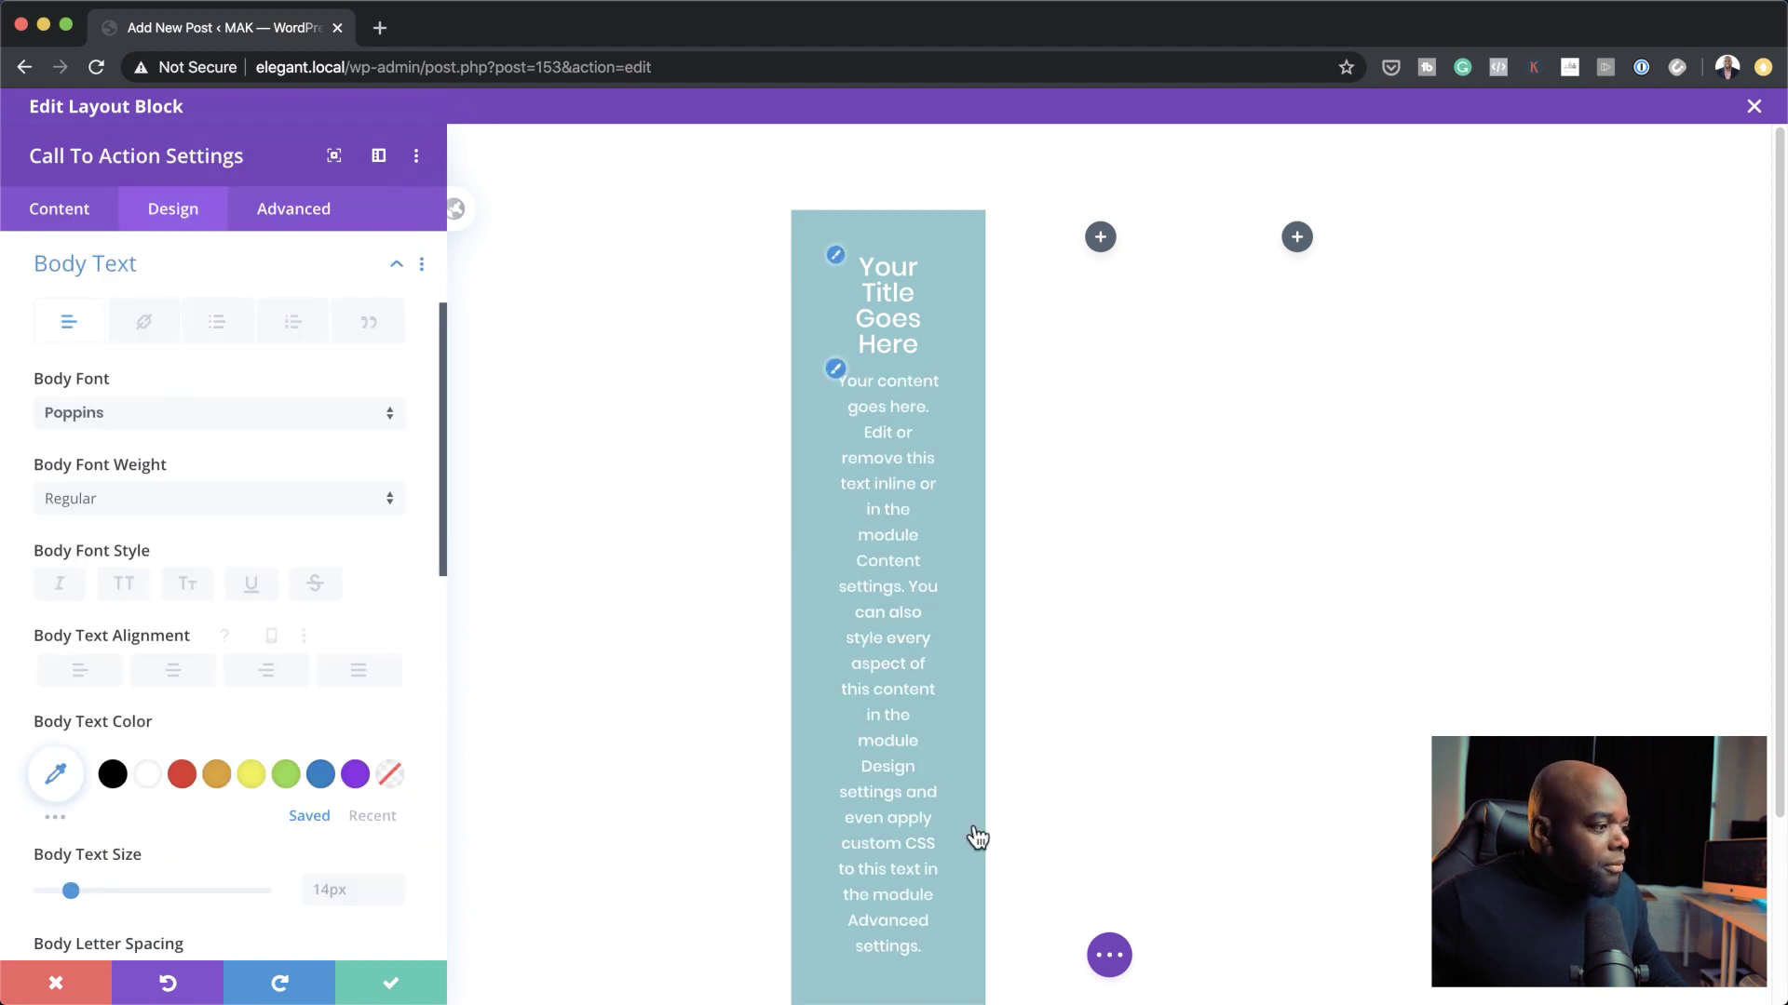
{"action": "scroll", "coordinate": [964, 908], "scroll_direction": "down", "scroll_amount": 2}
{"action": "scroll", "coordinate": [964, 907], "scroll_direction": "down", "scroll_amount": 1}
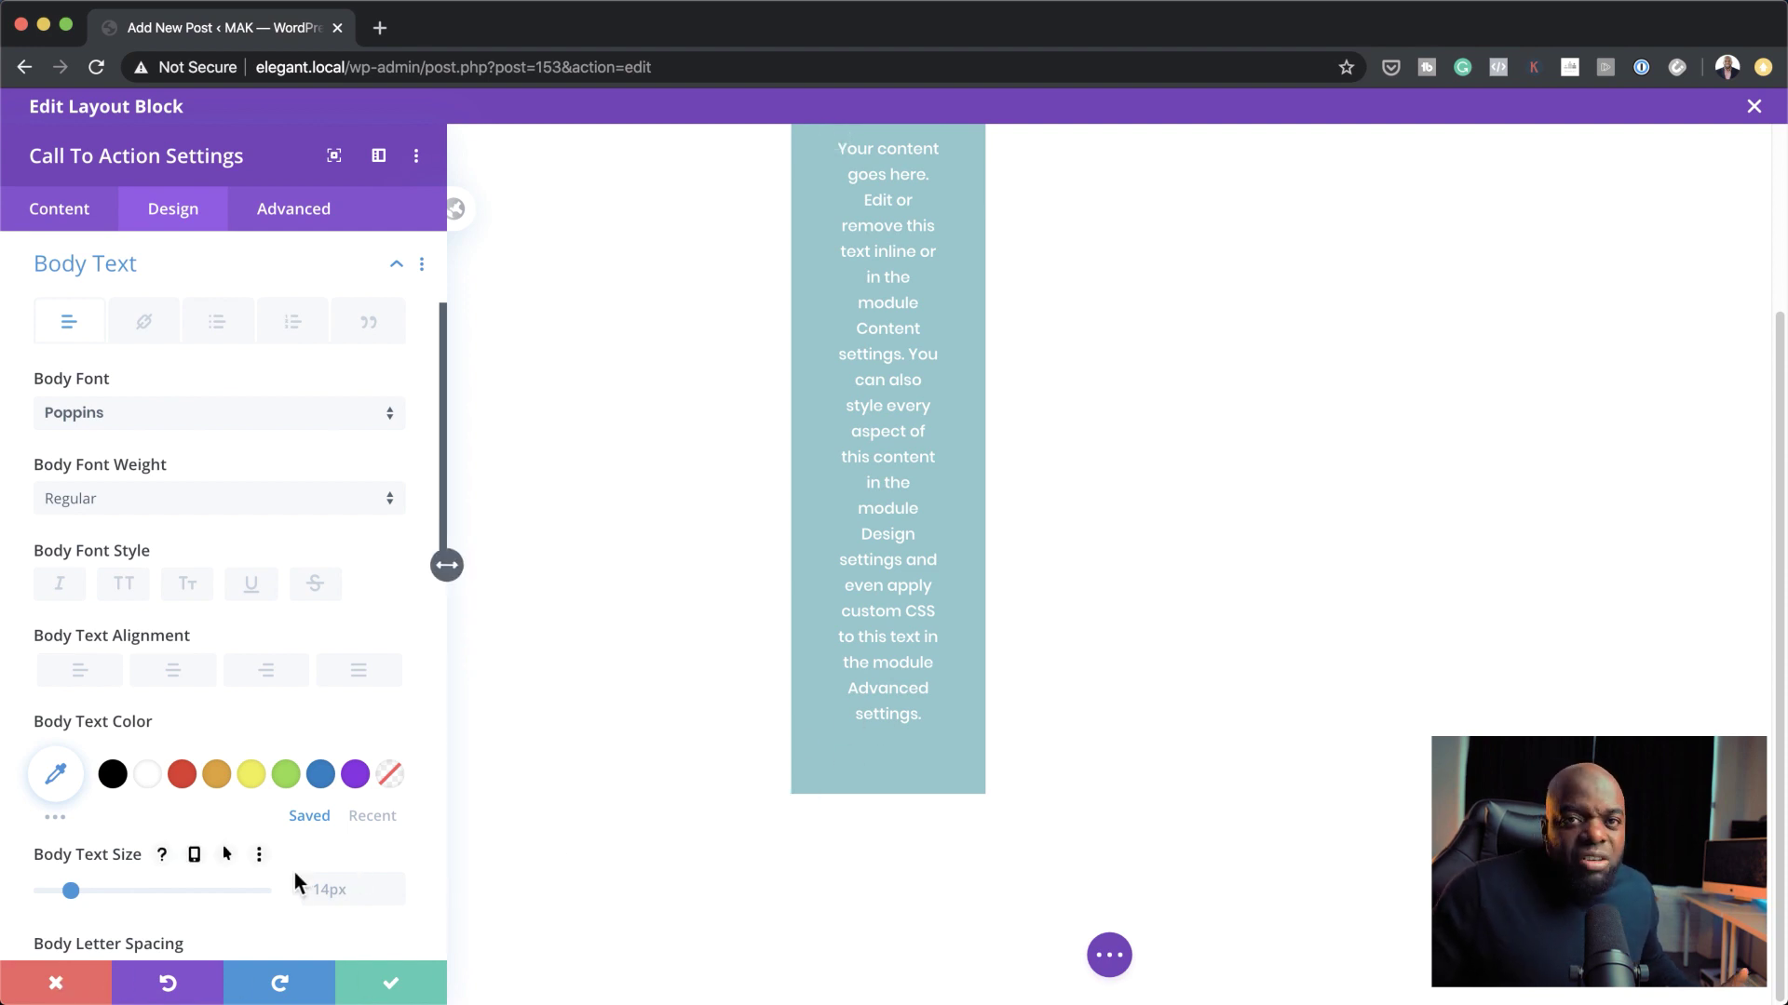
- Change the Call To Action module's background color to a dark brown
{"action": "left_click", "coordinate": [44, 220]}
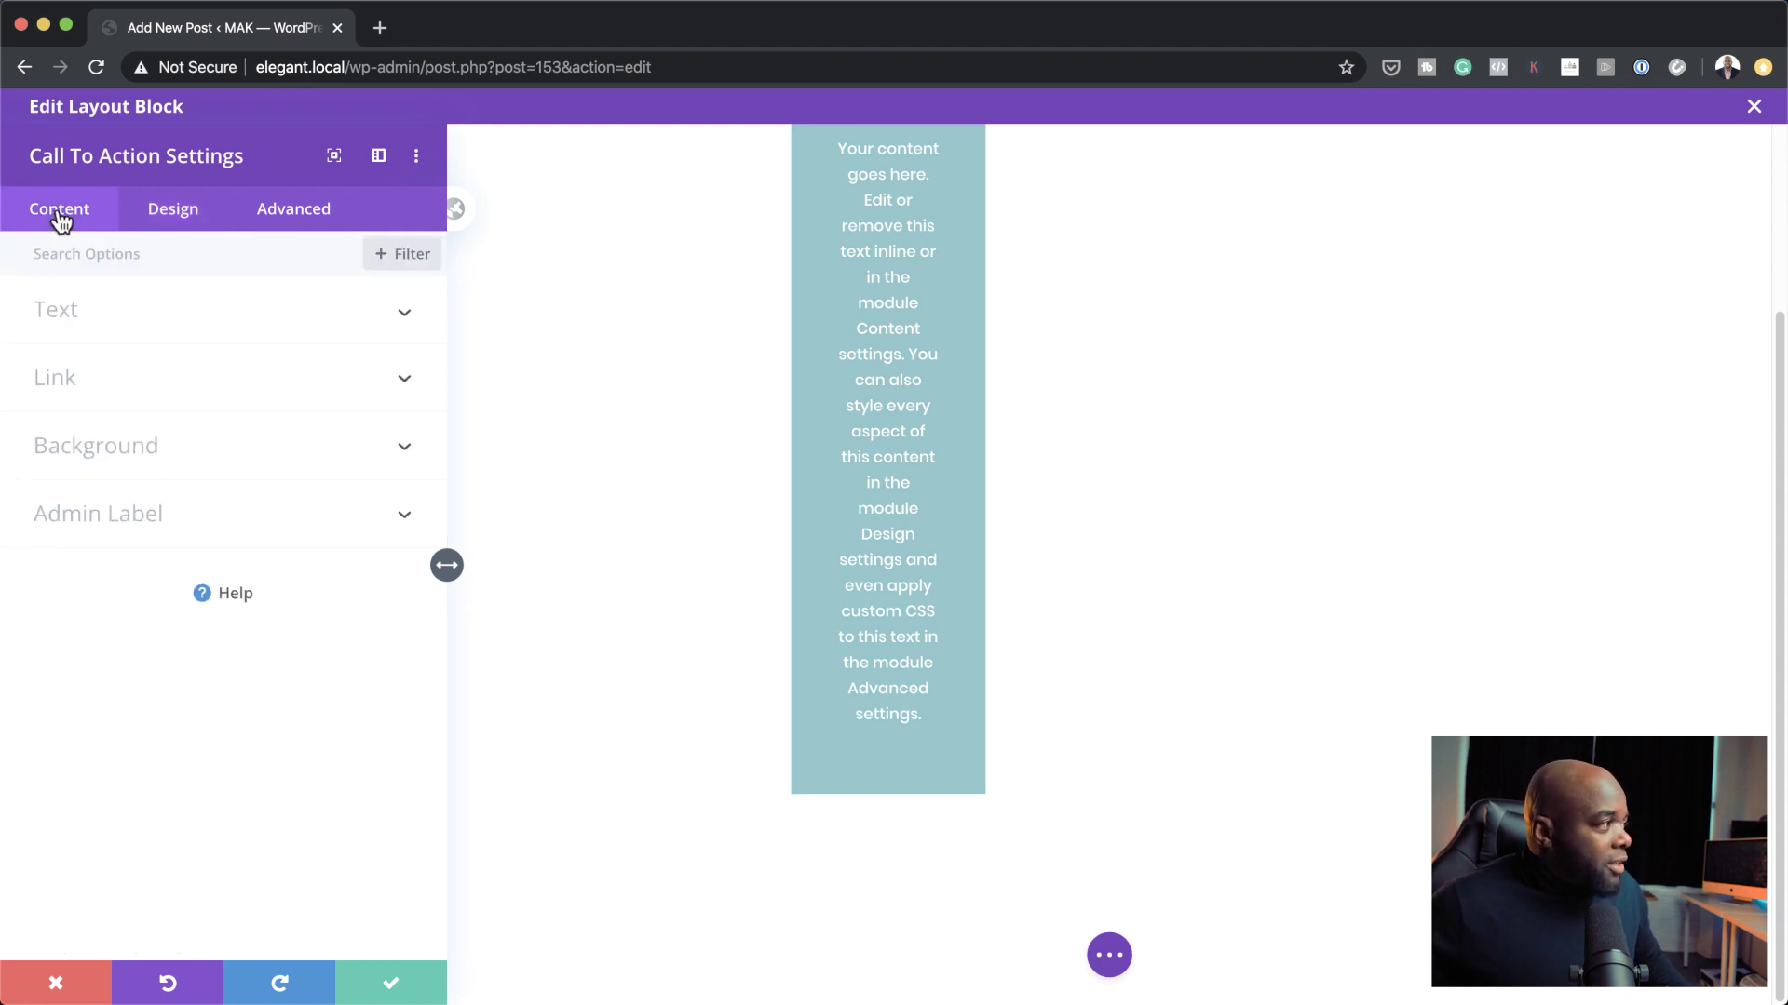
{"action": "left_click", "coordinate": [112, 456]}
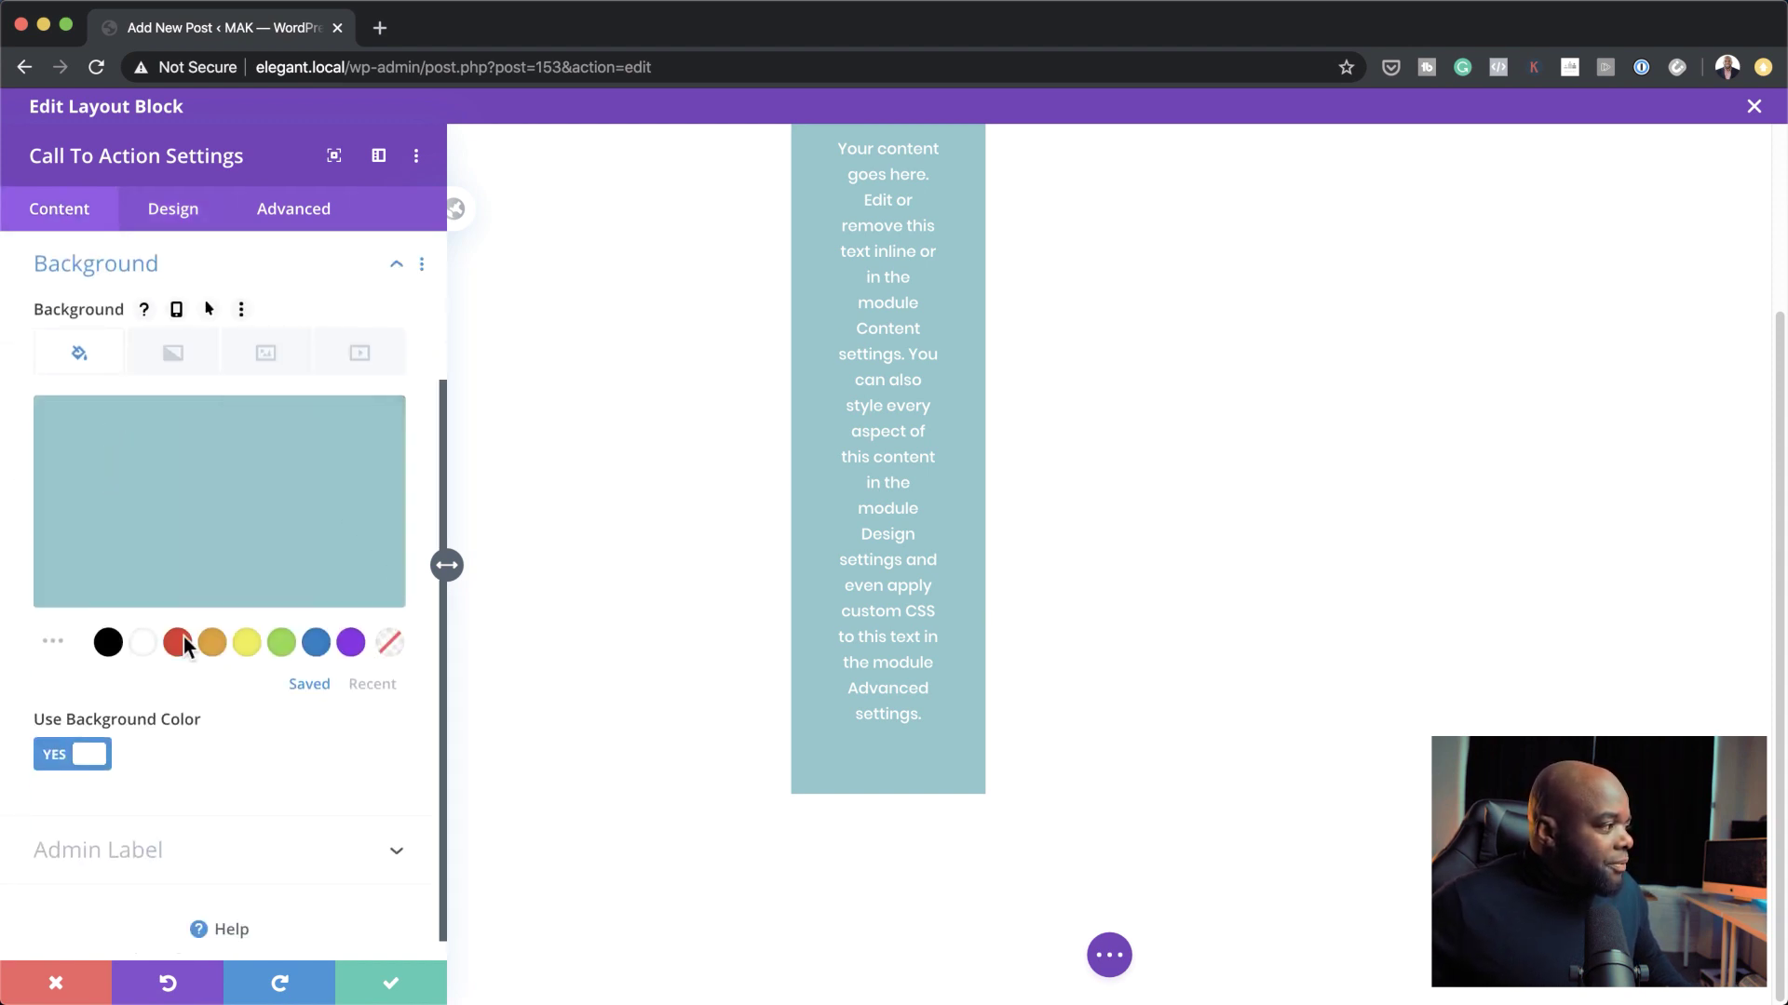
{"action": "left_click", "coordinate": [178, 508]}
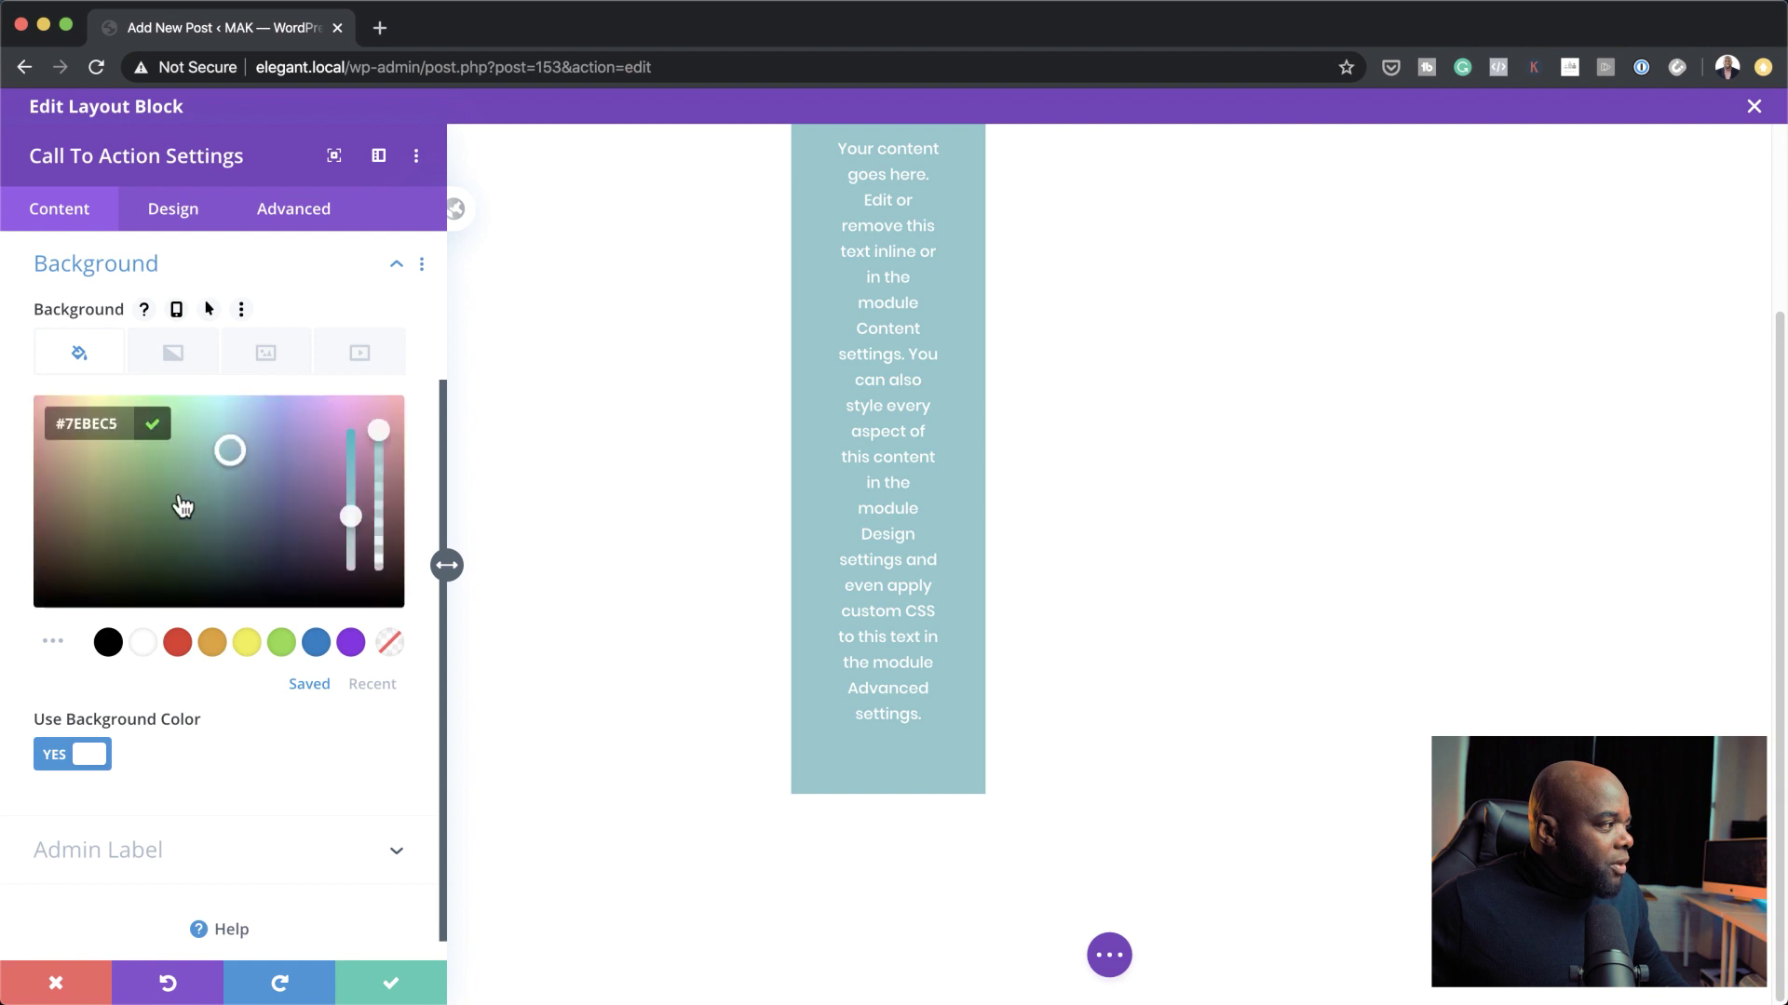
{"action": "left_click_drag", "start_coordinate": [67, 538], "coordinate": [7, 565]}
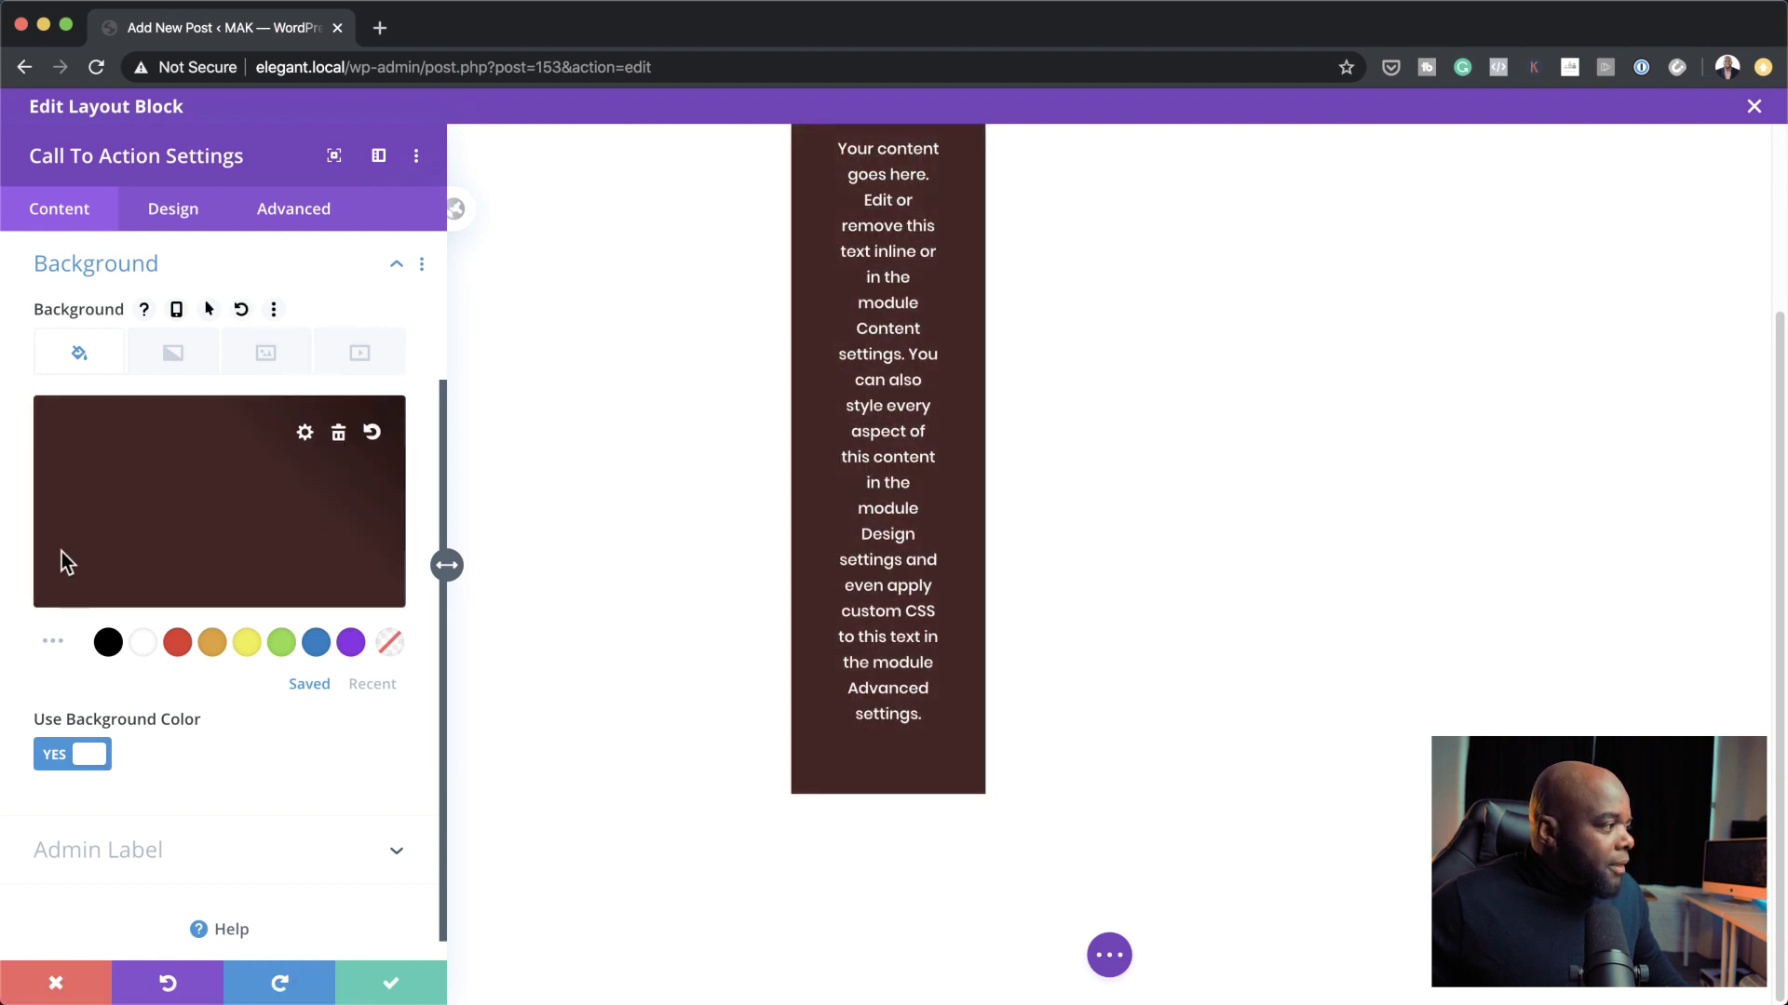
- Set the Call To Action module's background color to semi-opaque light grey, rgba(214,214,214,0.93)
{"action": "left_click", "coordinate": [108, 642]}
{"action": "left_click", "coordinate": [196, 515]}
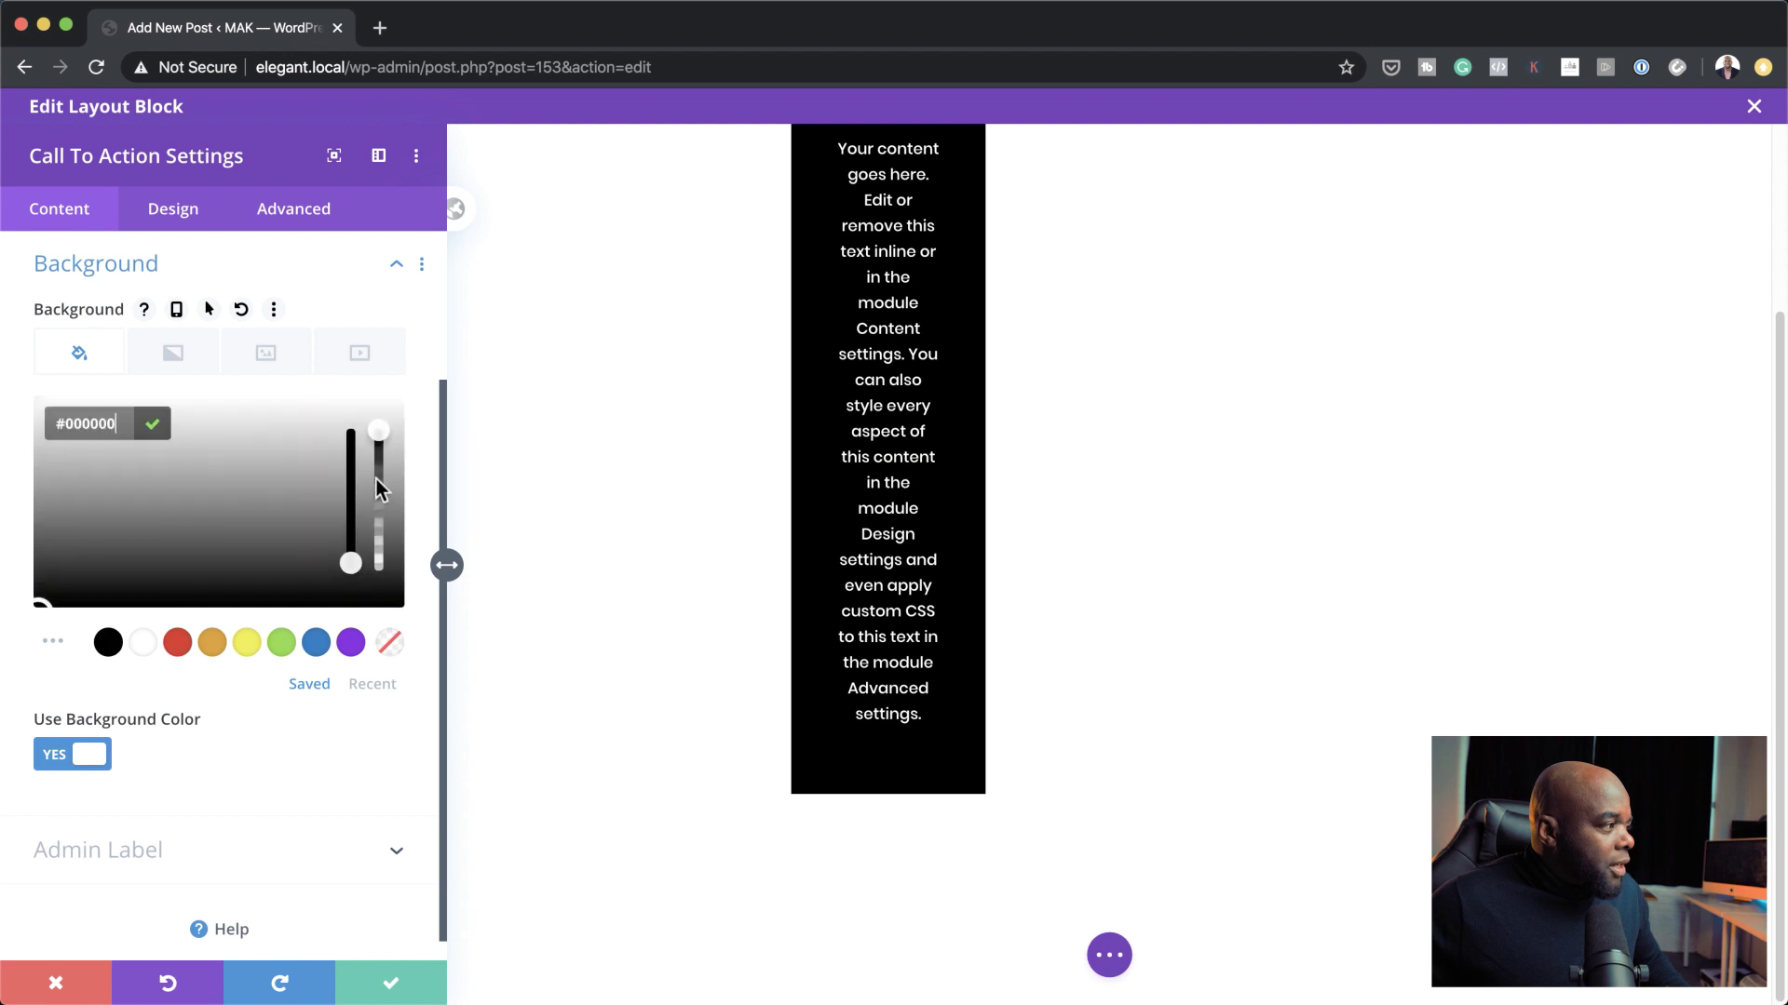
{"action": "left_click_drag", "start_coordinate": [379, 447], "coordinate": [373, 508]}
{"action": "left_click_drag", "start_coordinate": [48, 612], "coordinate": [37, 479]}
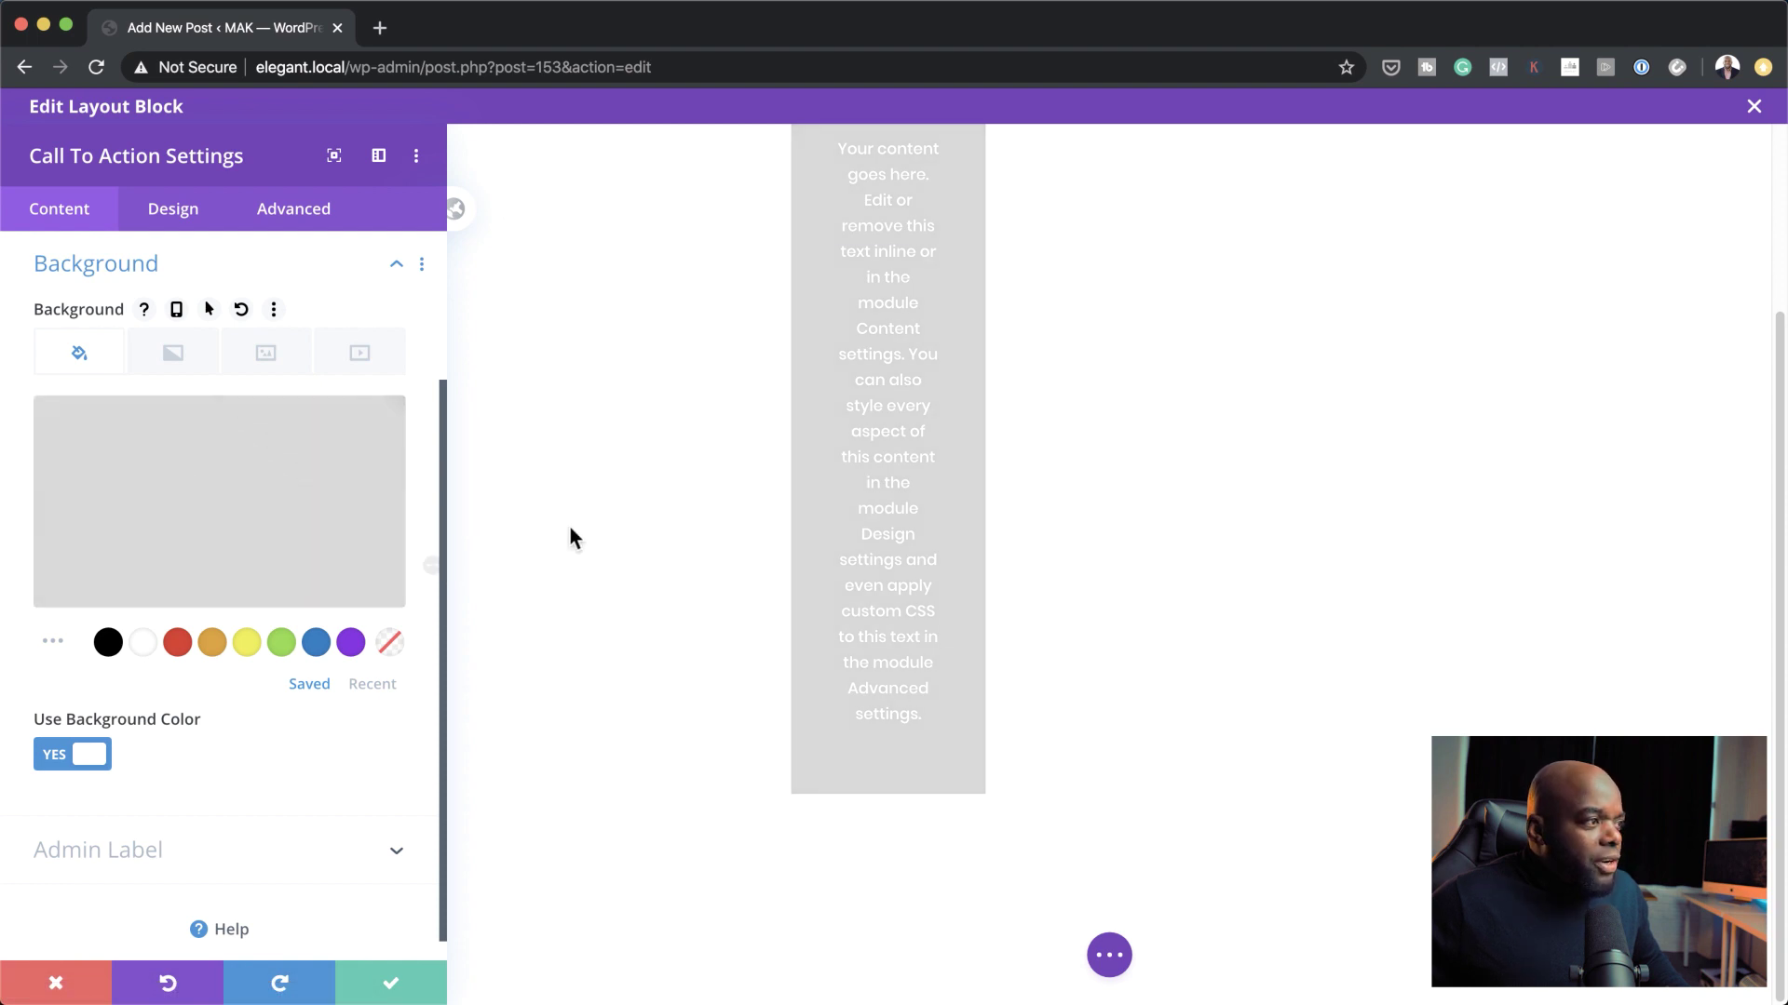
{"action": "left_click", "coordinate": [40, 467]}
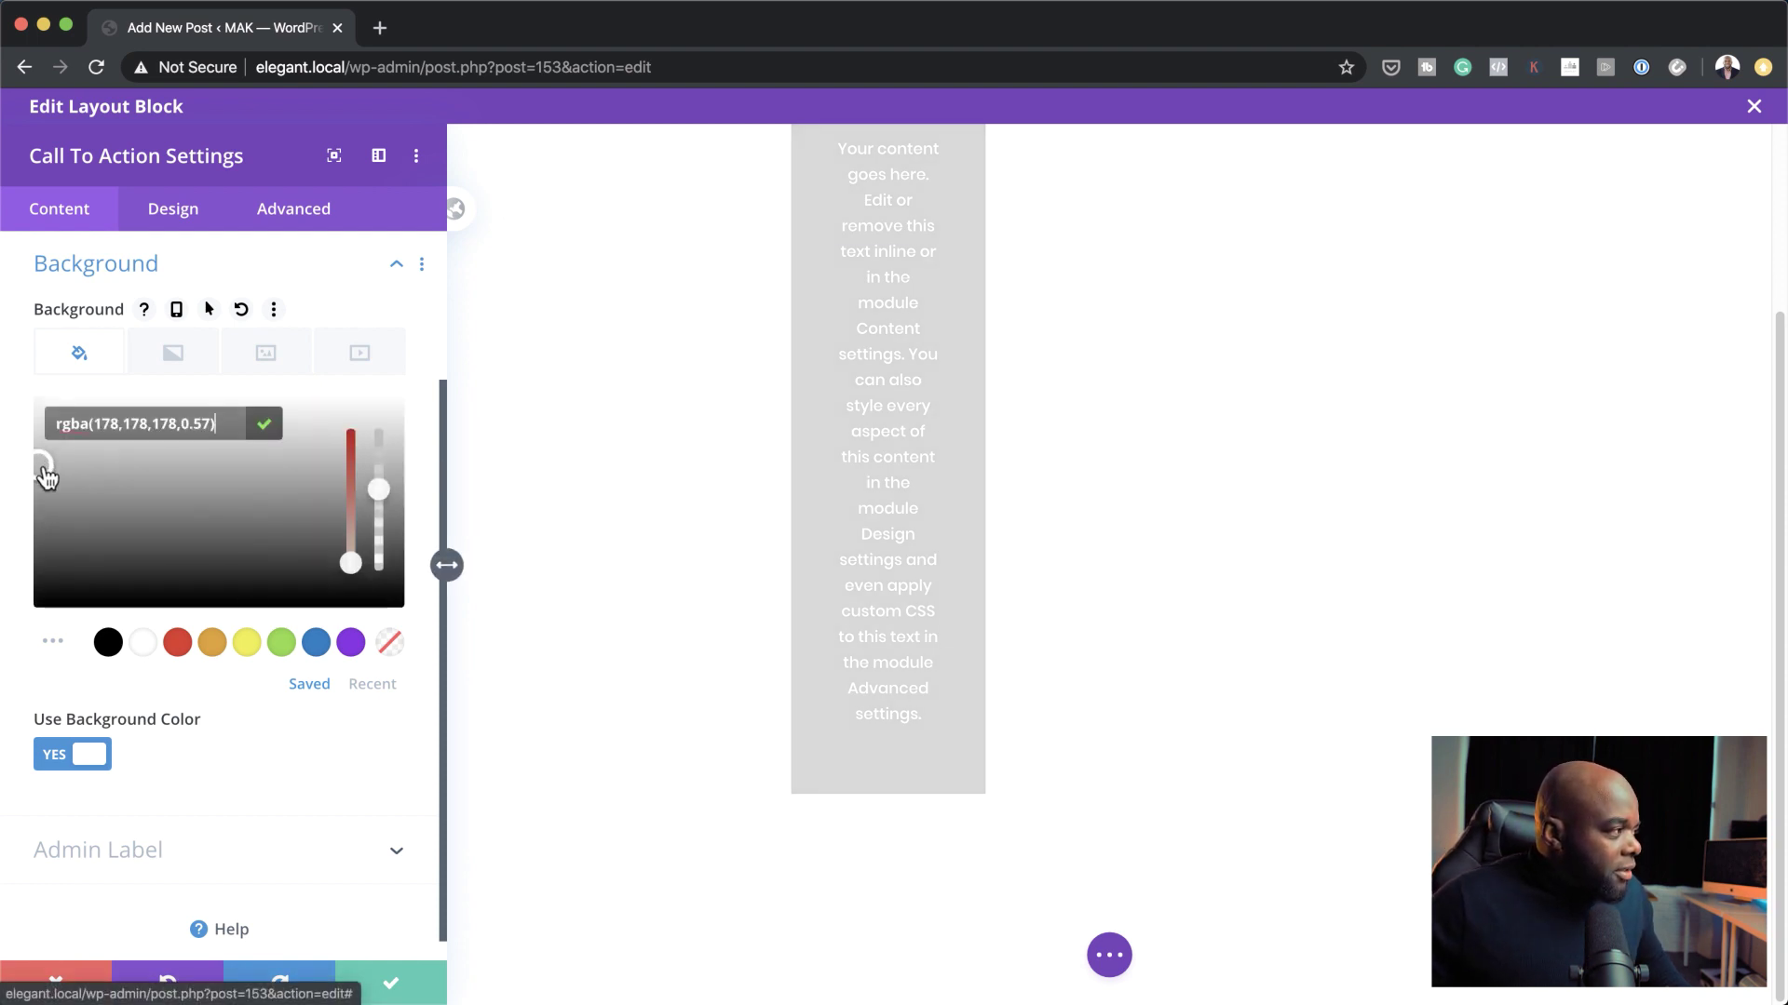
{"action": "left_click_drag", "start_coordinate": [40, 468], "coordinate": [32, 439]}
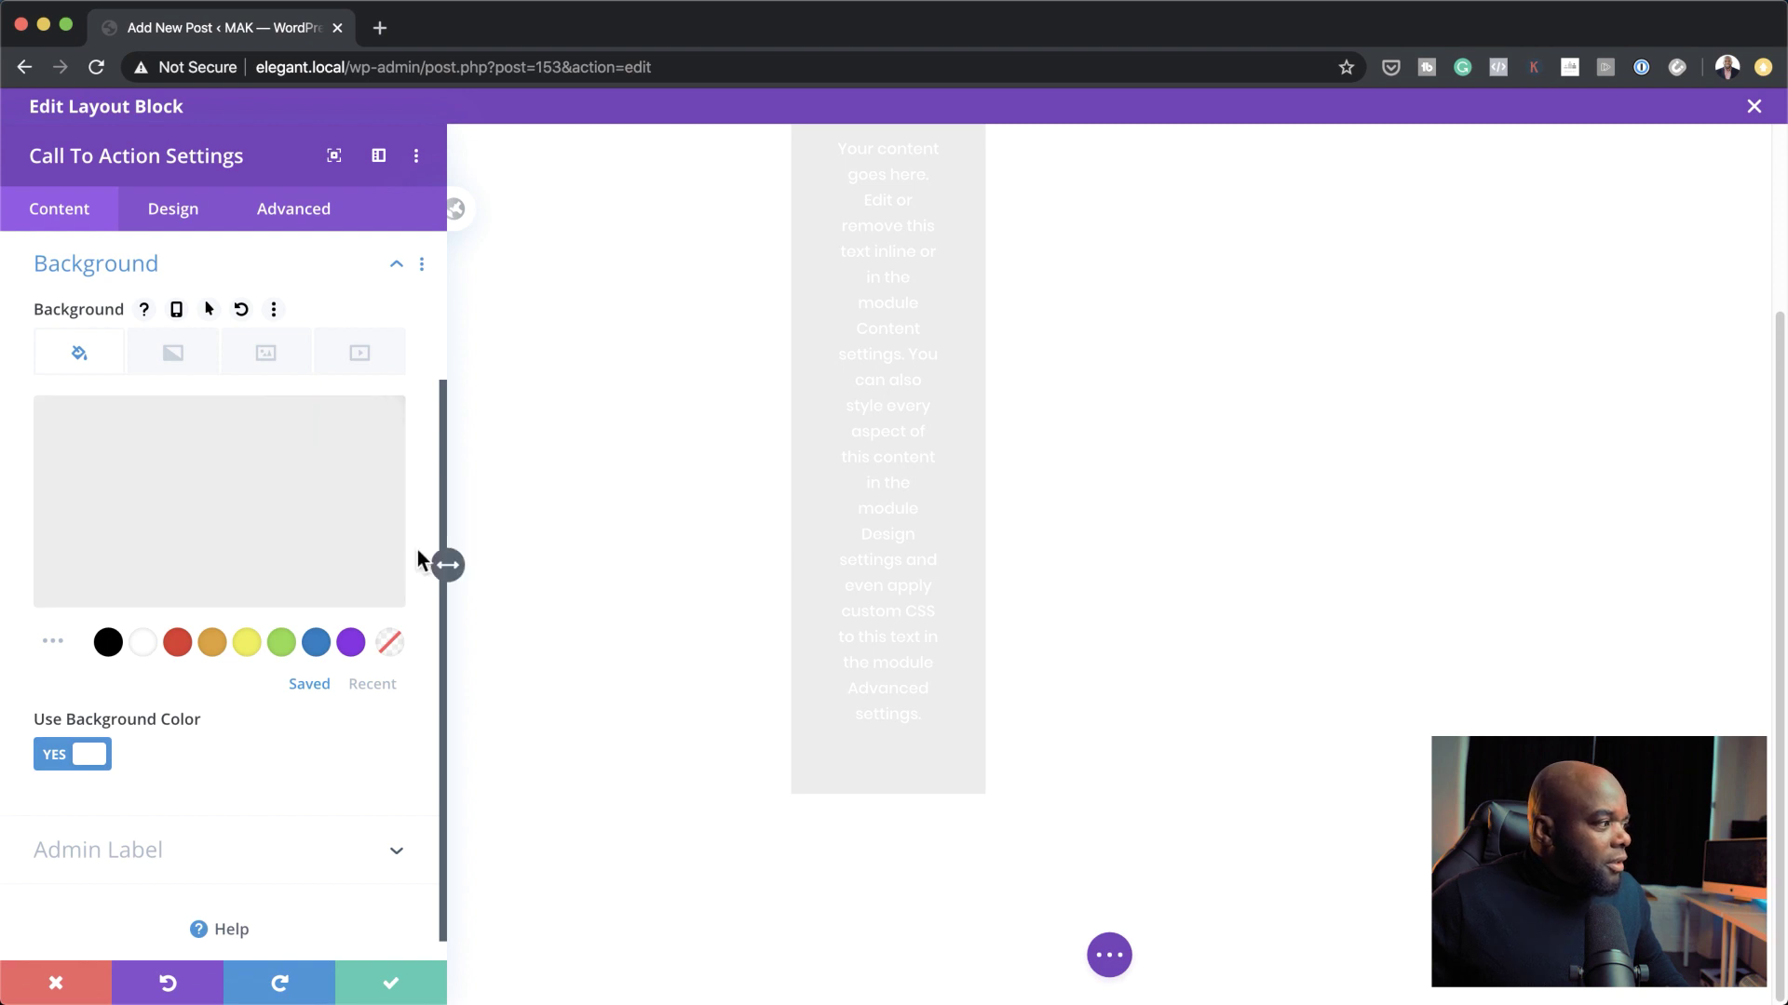
{"action": "mouse_move", "coordinate": [385, 501]}
{"action": "left_click_drag", "start_coordinate": [385, 501], "coordinate": [379, 439]}
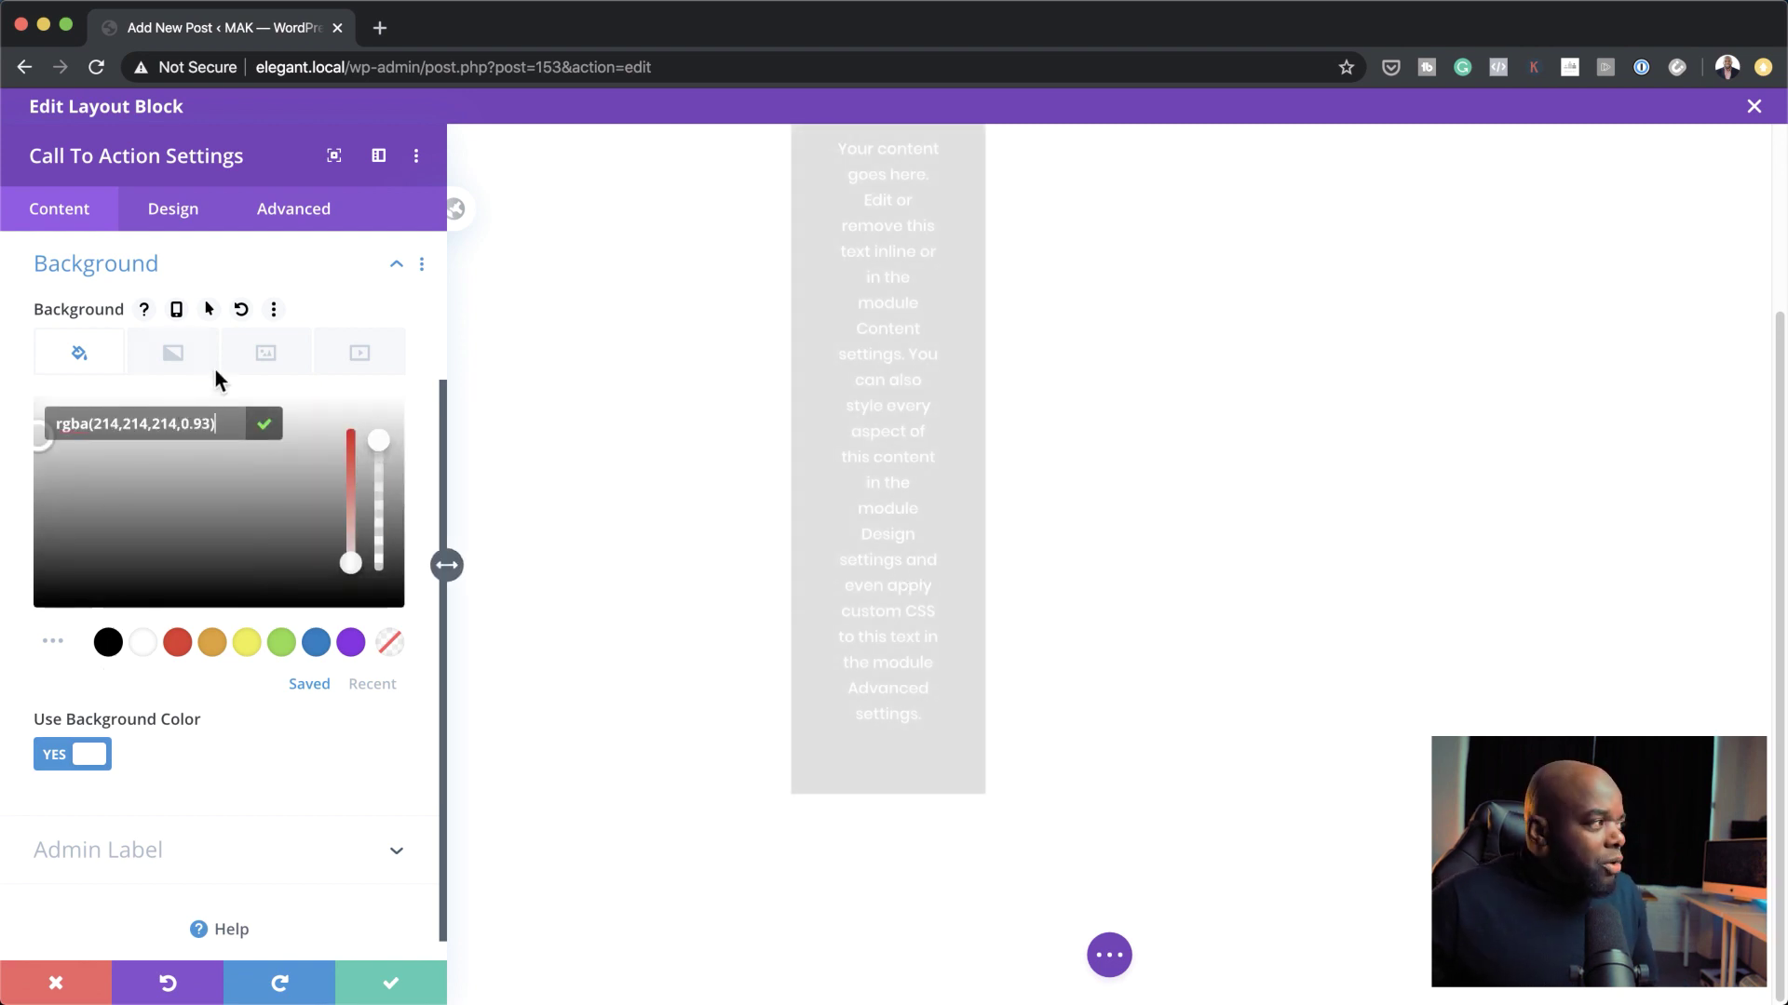
{"action": "scroll", "coordinate": [288, 742], "scroll_direction": "down", "scroll_amount": 1}
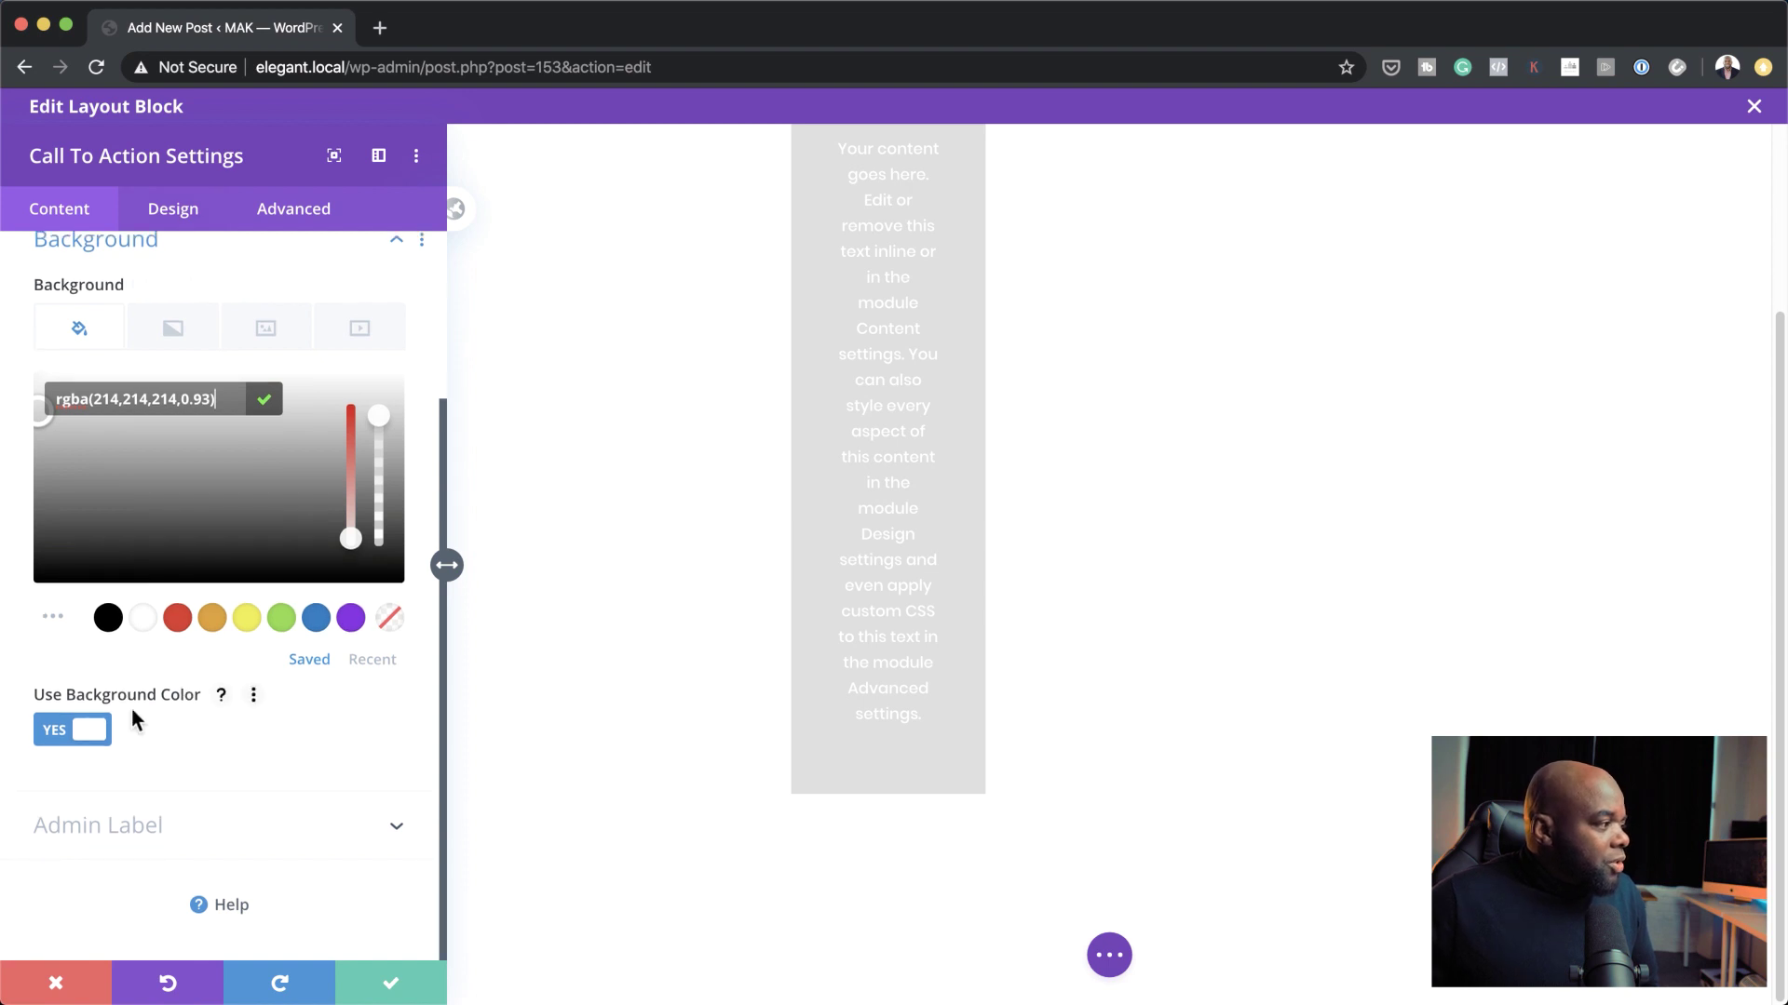
- Set the Button Link URL of the Call To Action module to #
{"action": "scroll", "coordinate": [243, 529], "scroll_direction": "up", "scroll_amount": 5}
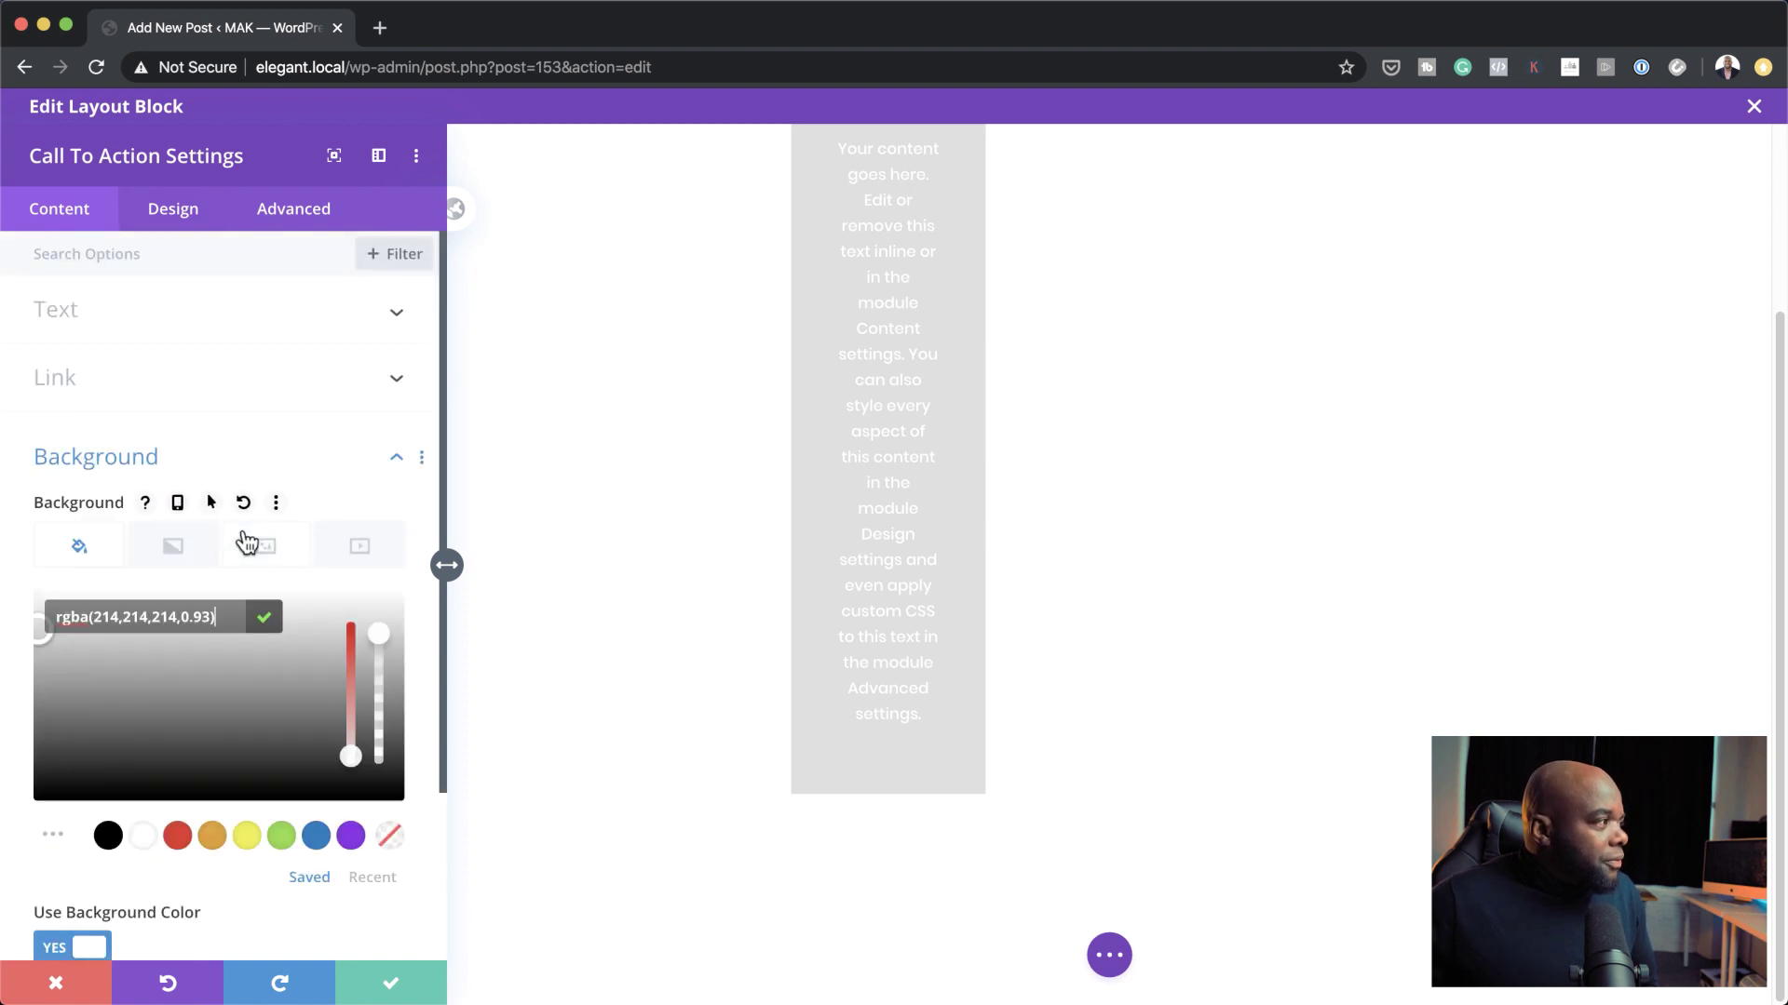
{"action": "left_click", "coordinate": [106, 389]}
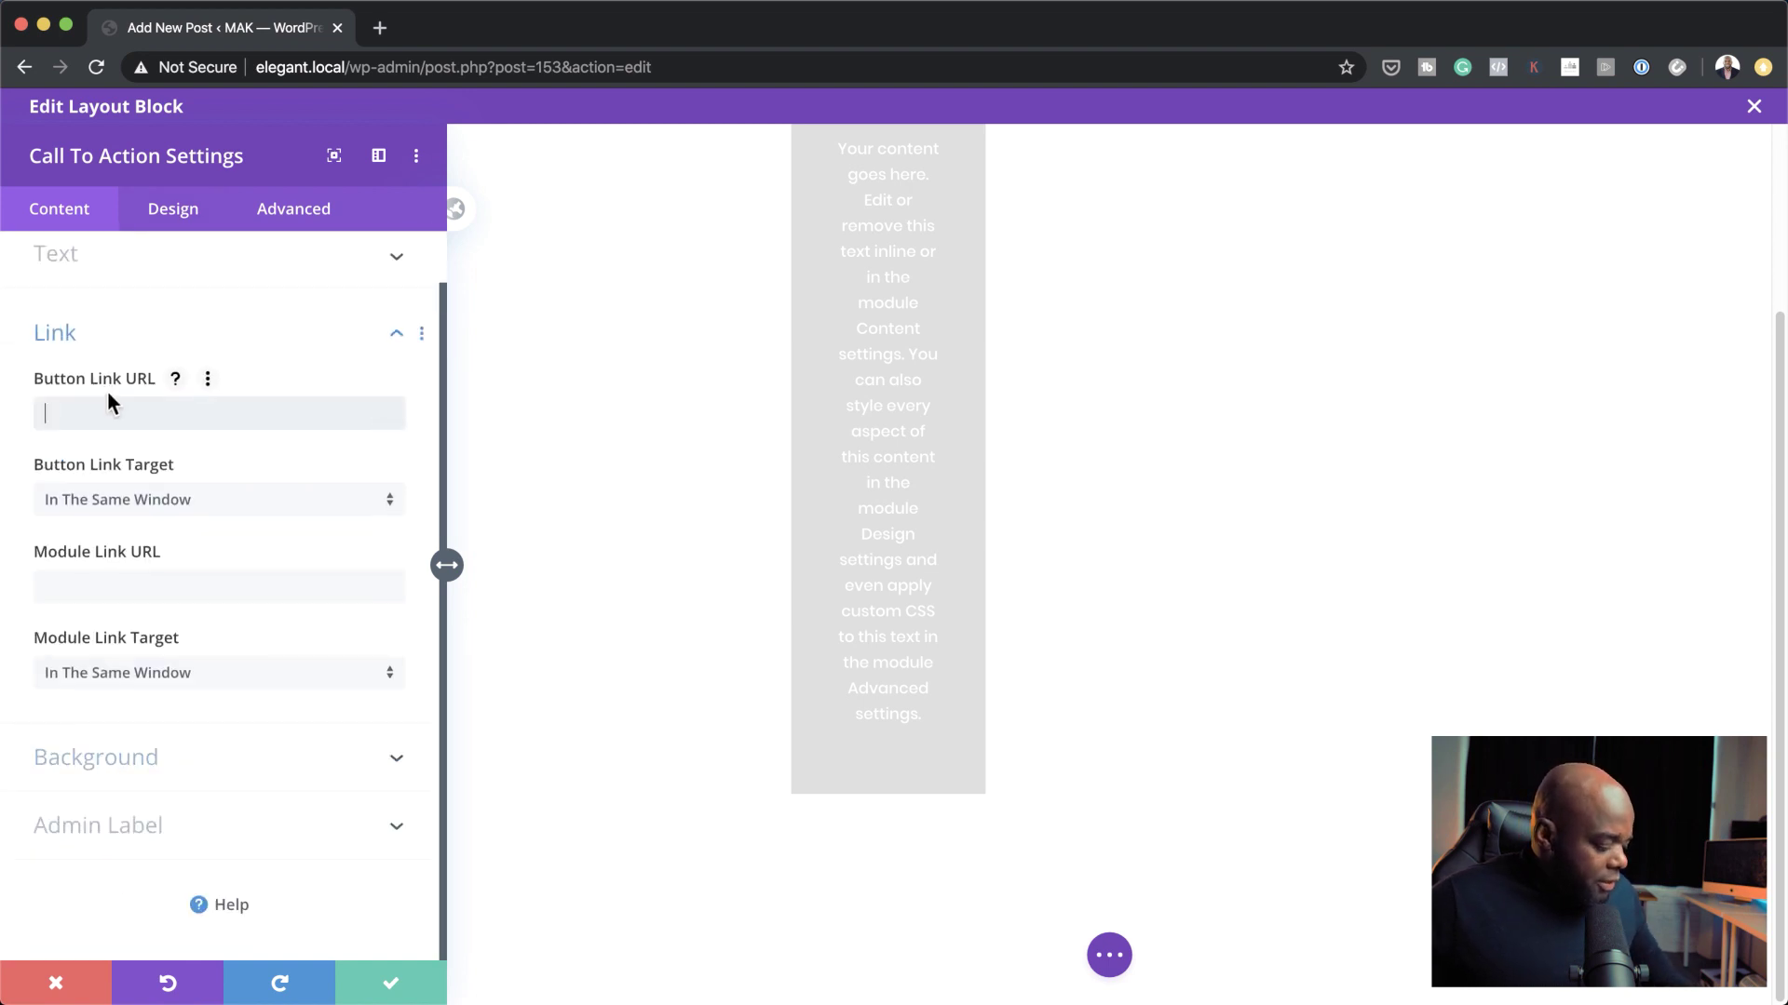
{"action": "type", "text": "#"}
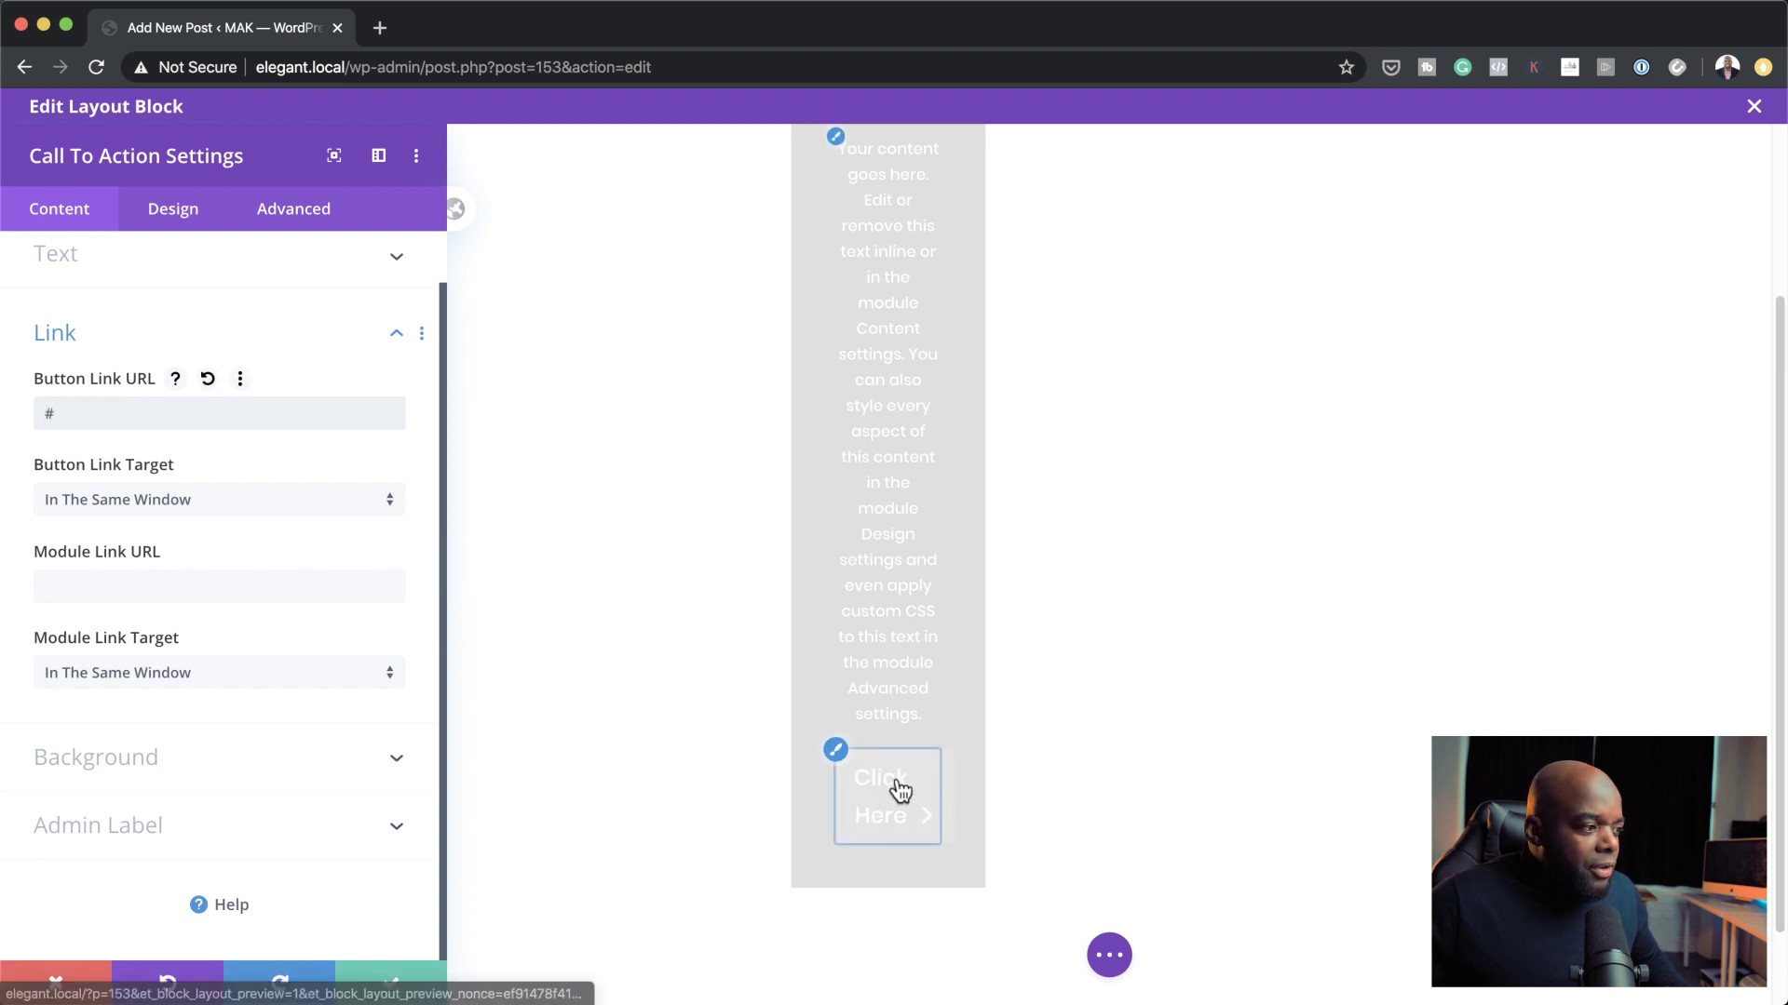
- Enable custom styles for the module's button, give it a red background and a 0px border width, and save the module
{"action": "left_click", "coordinate": [837, 754]}
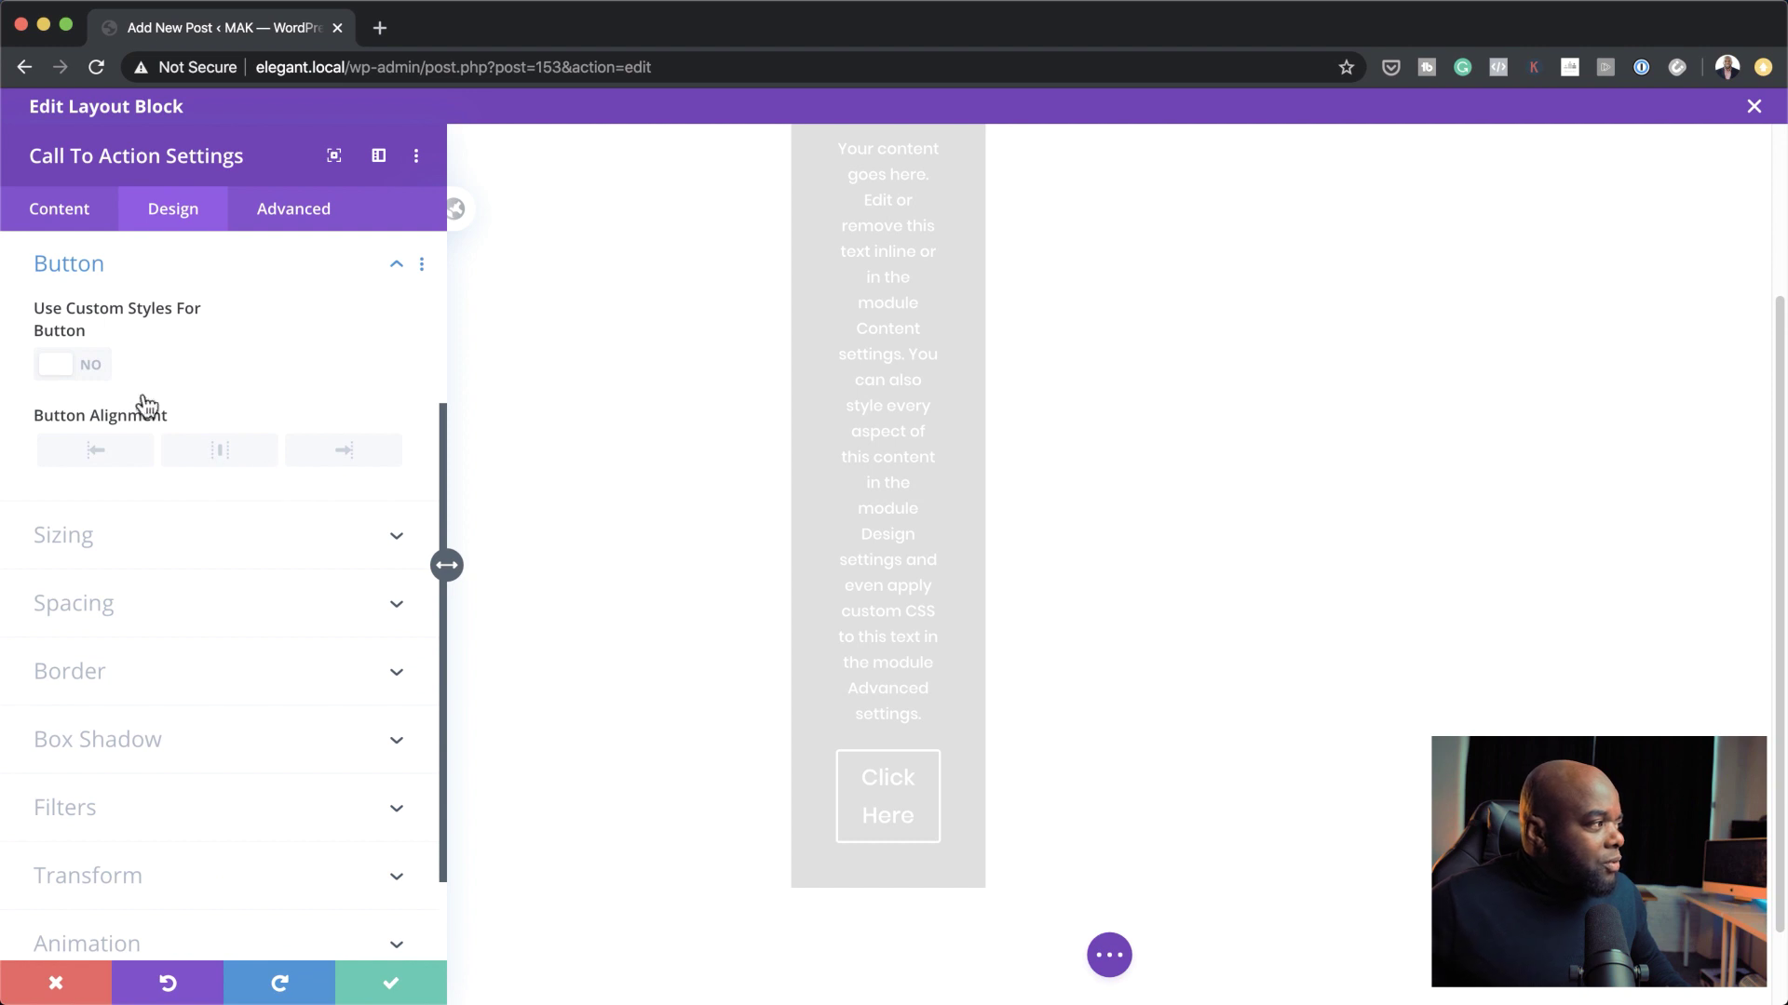
{"action": "left_click", "coordinate": [90, 373]}
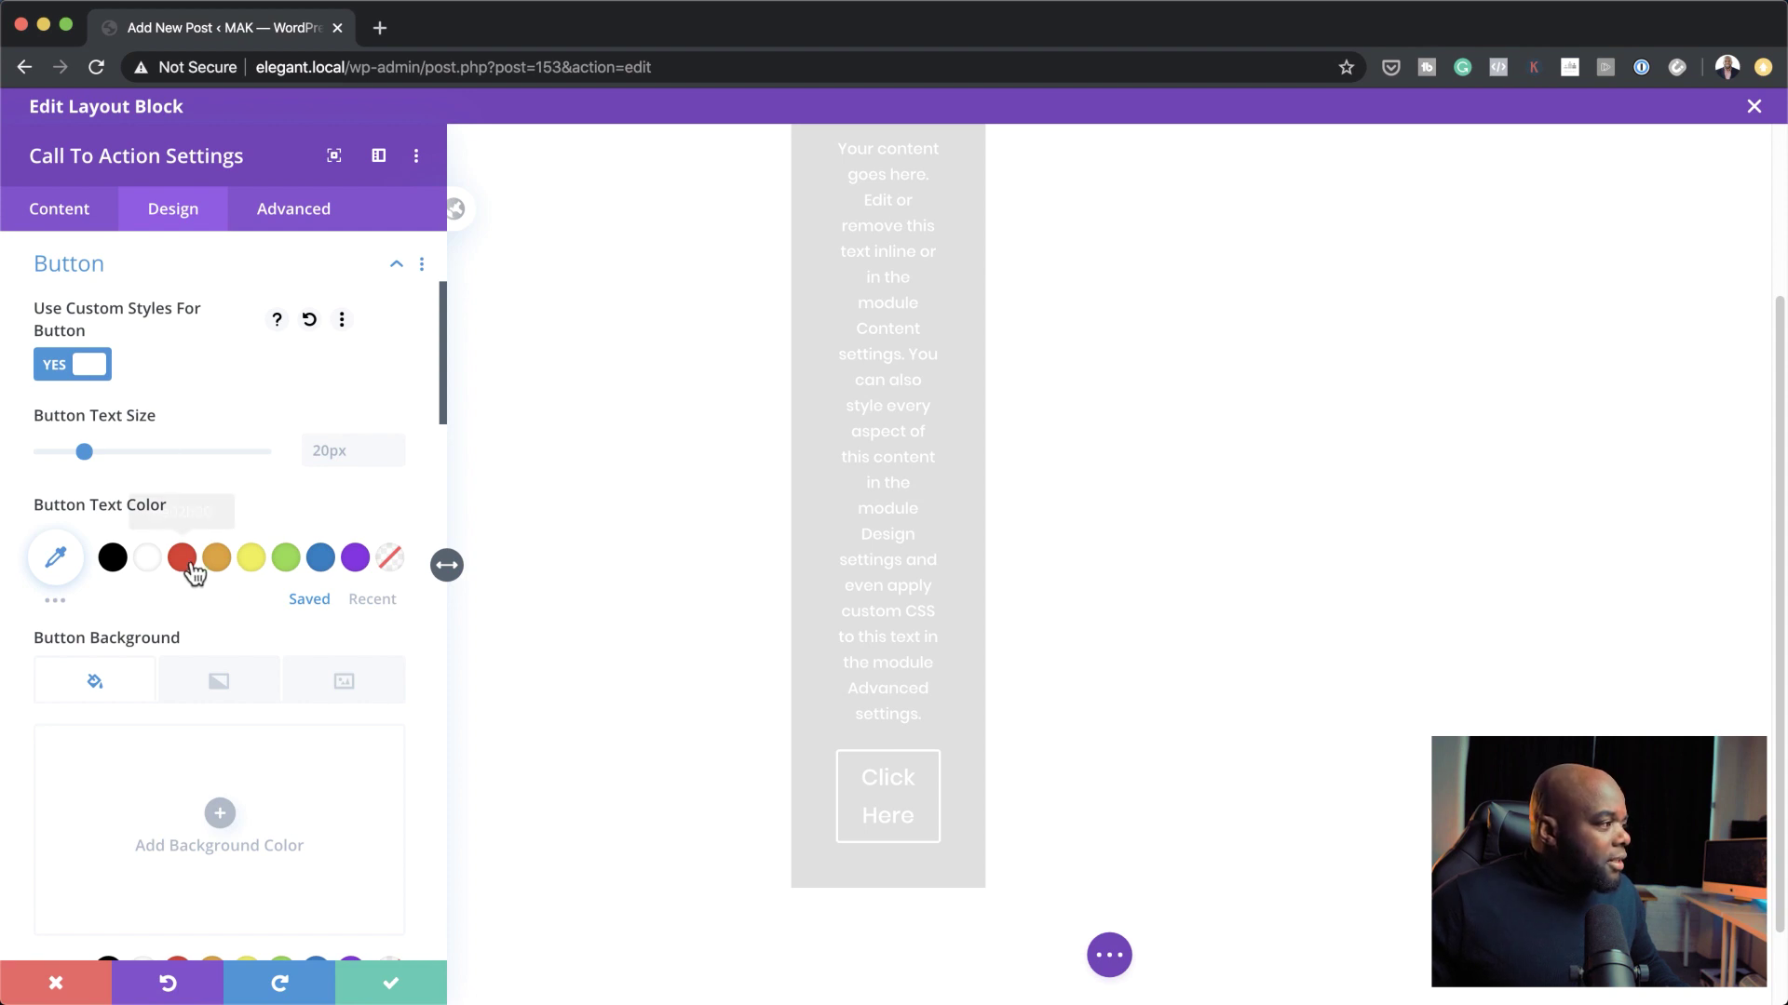
{"action": "scroll", "coordinate": [282, 745], "scroll_direction": "down", "scroll_amount": 5}
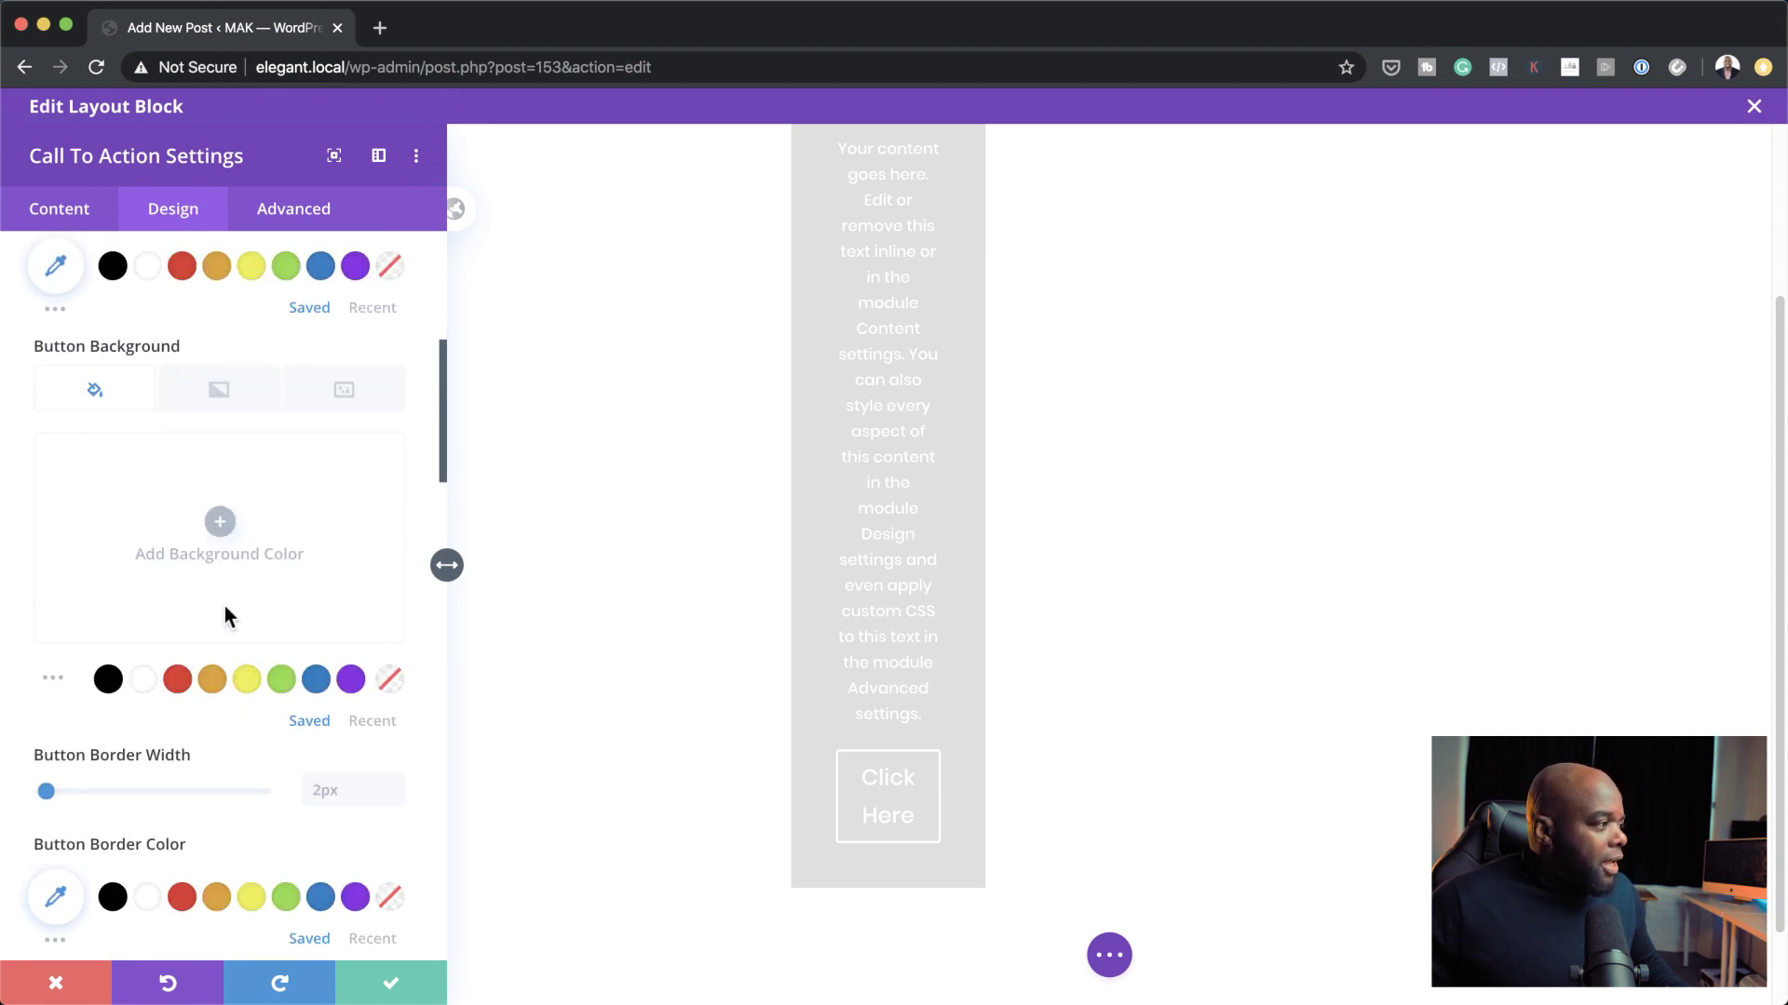
{"action": "left_click", "coordinate": [178, 680]}
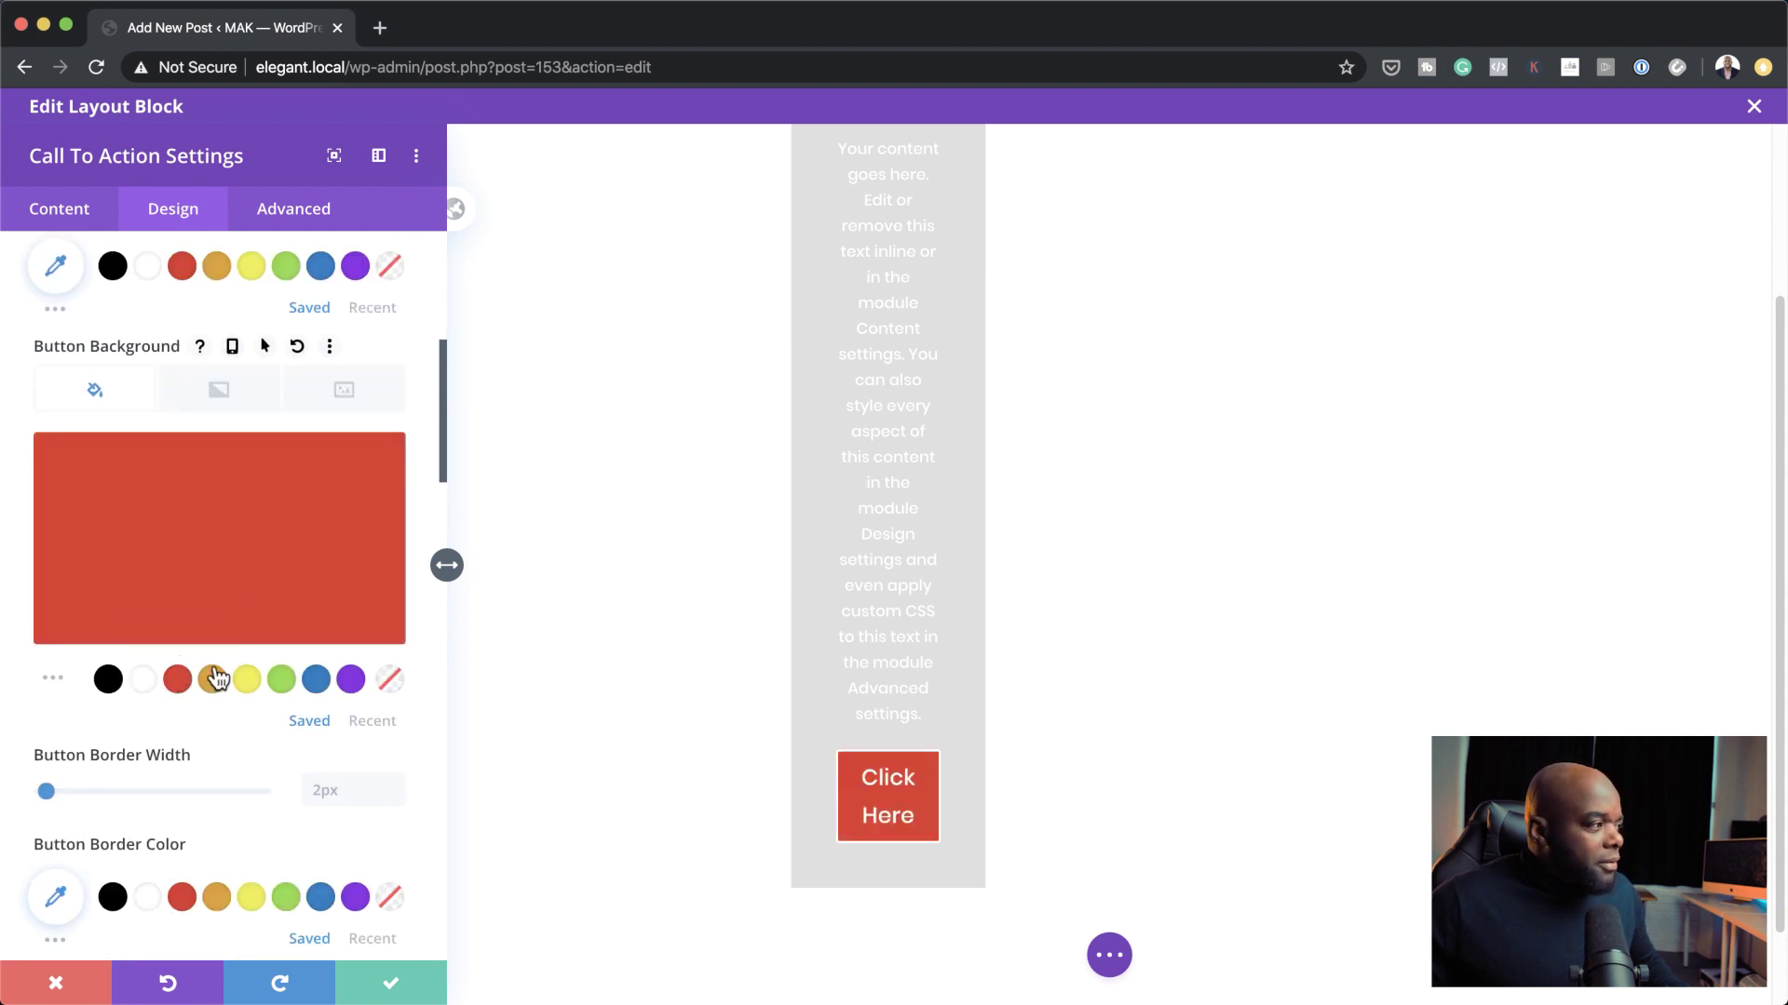
{"action": "left_click_drag", "start_coordinate": [43, 792], "coordinate": [26, 796]}
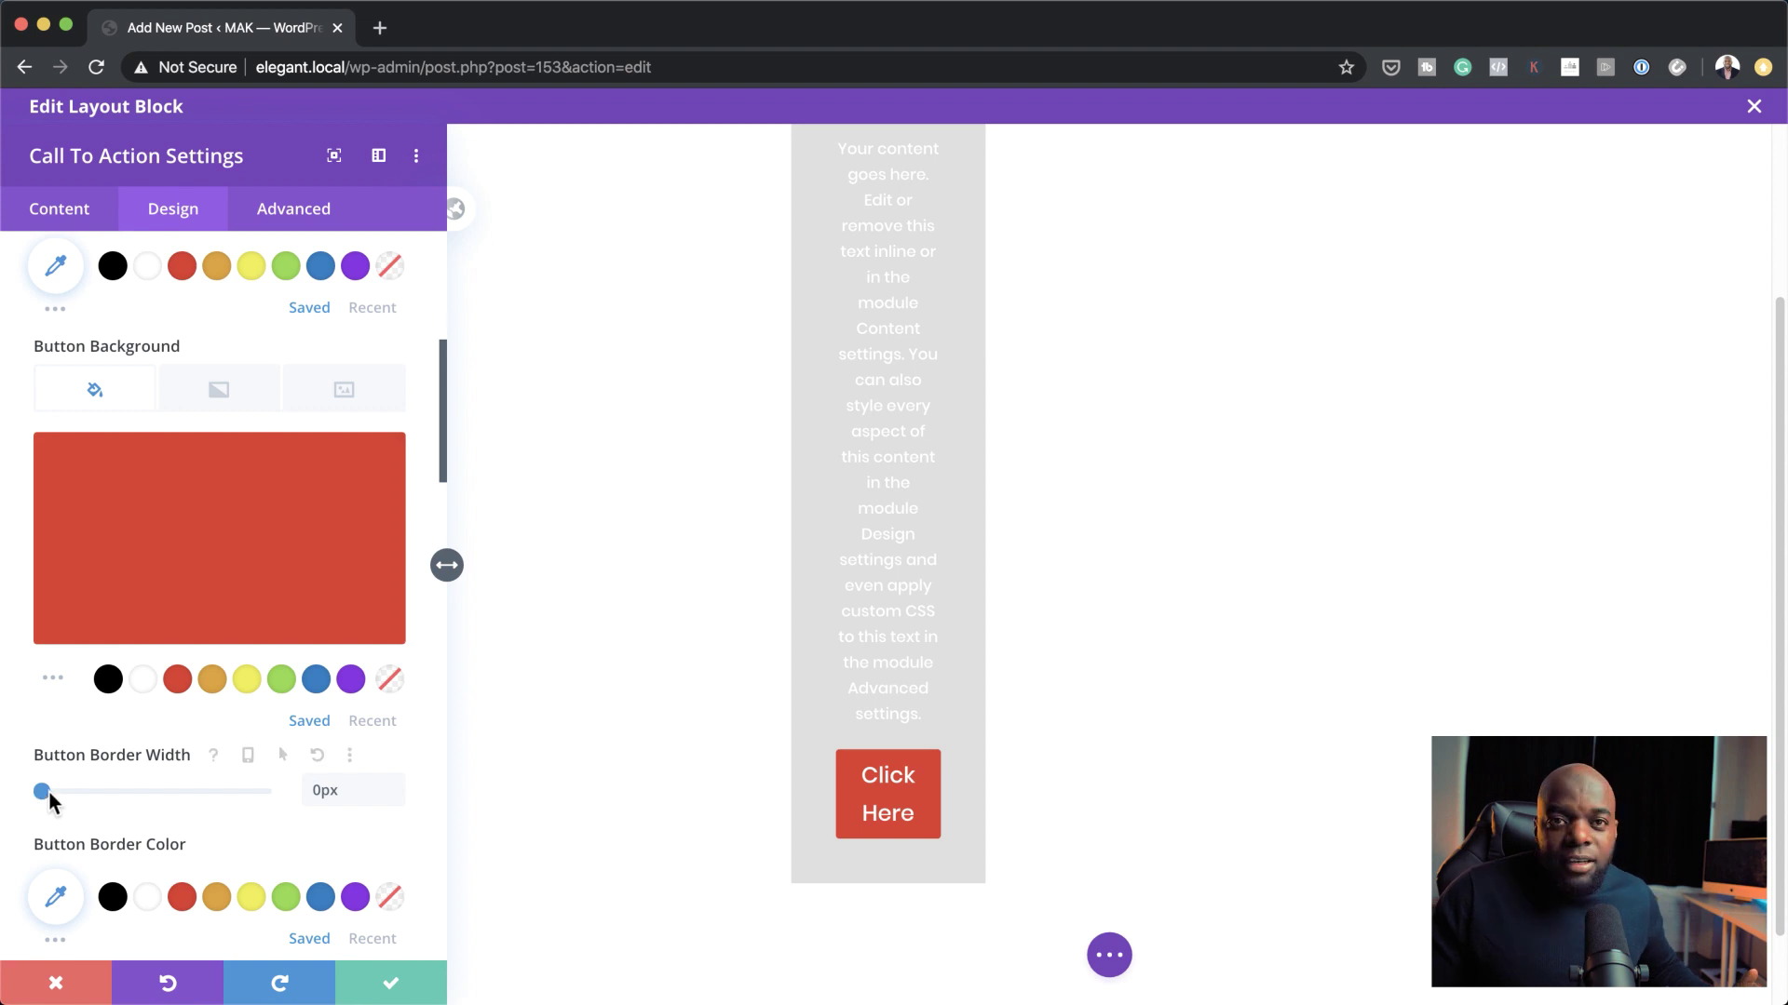
{"action": "left_click", "coordinate": [391, 989]}
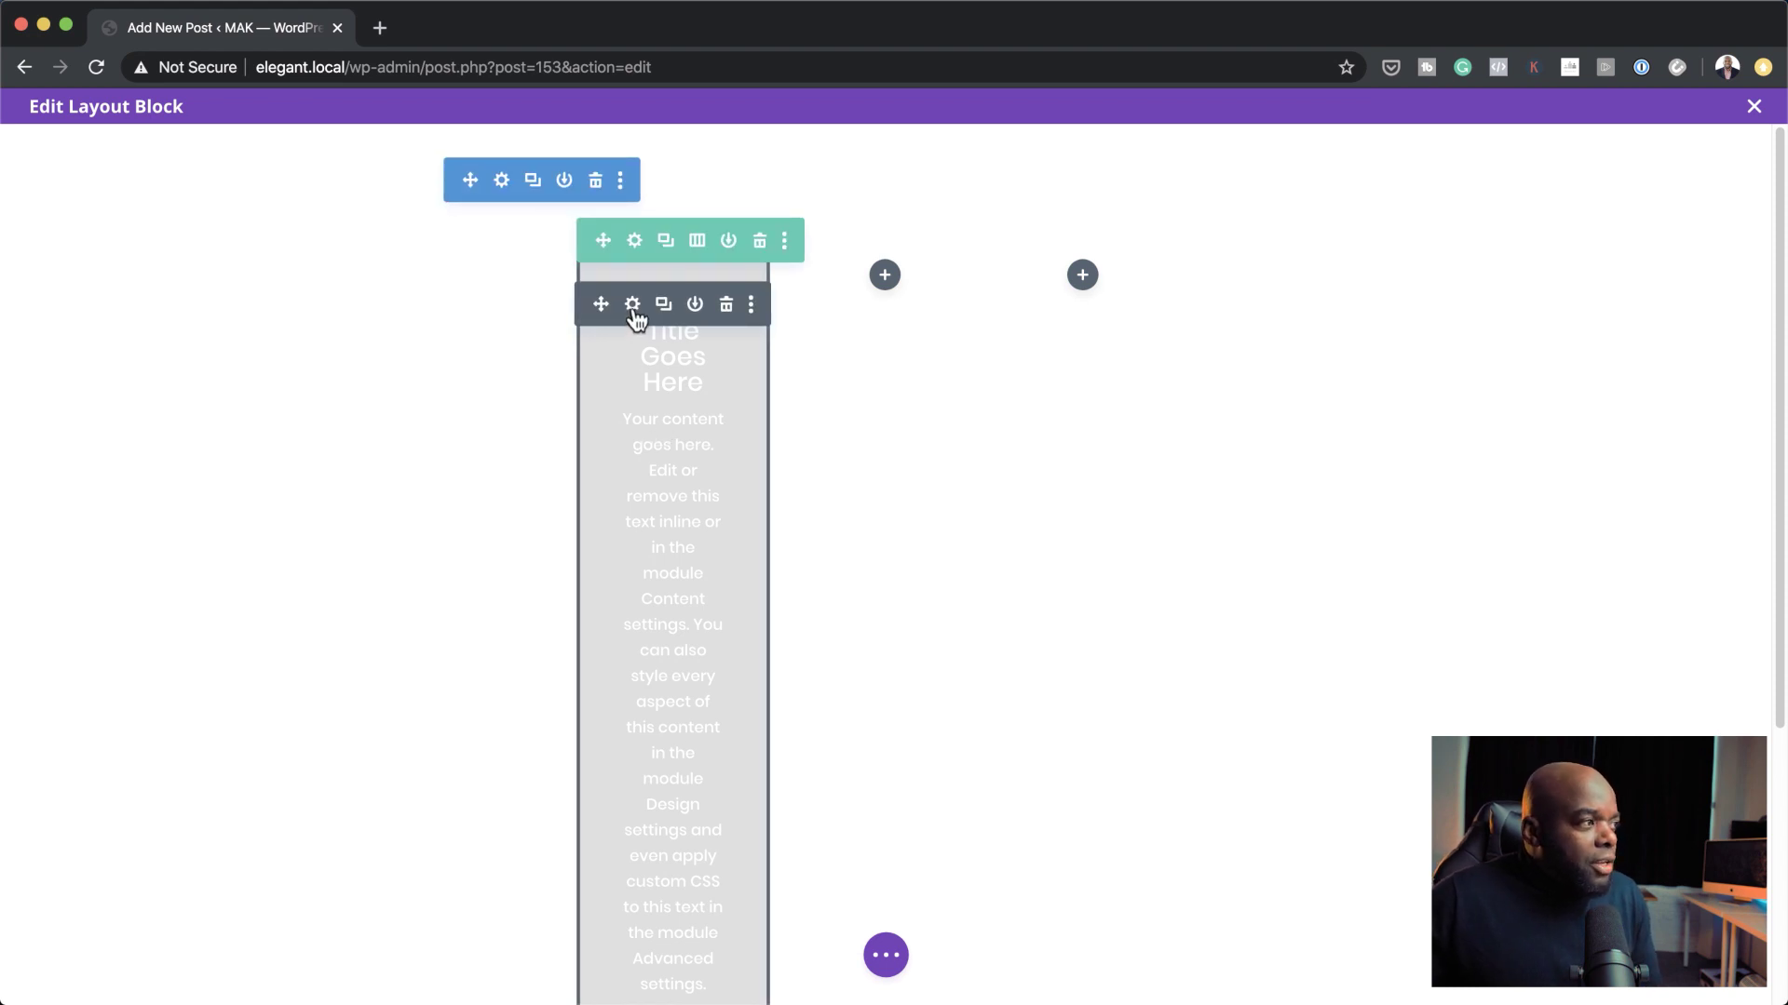
- Set the Call To Action module's overall text color to Dark and save the module settings
{"action": "left_click", "coordinate": [632, 304]}
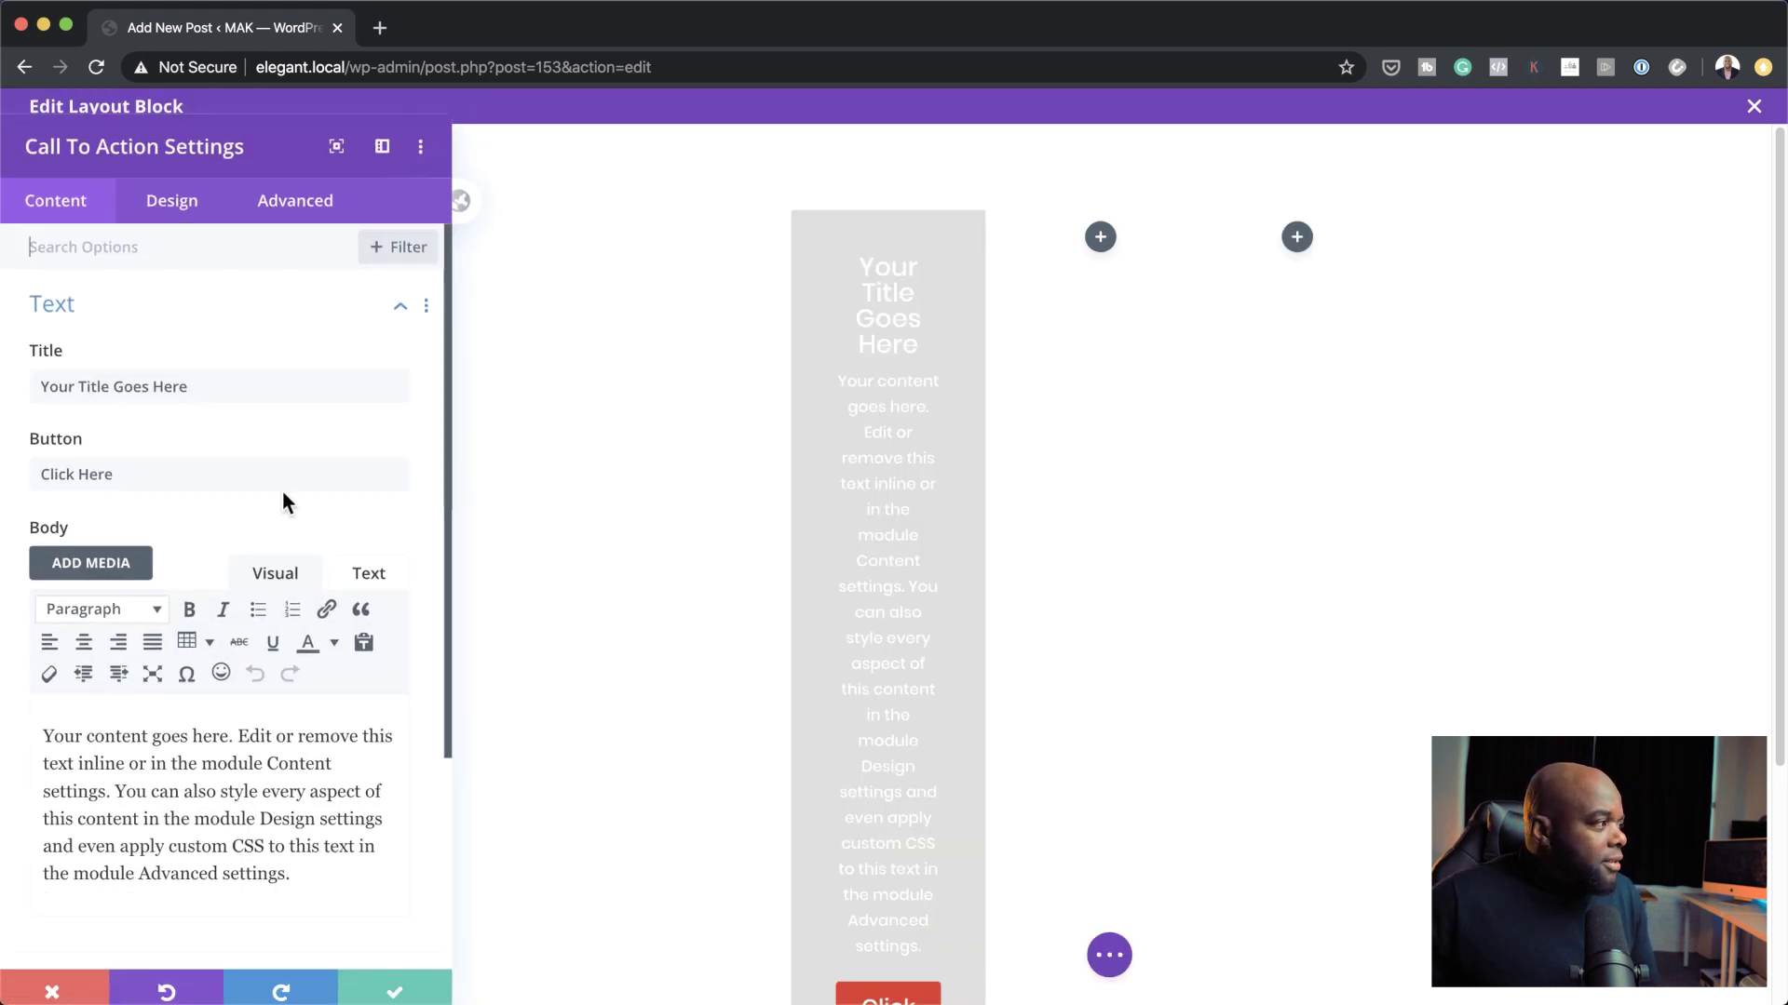
{"action": "left_click", "coordinate": [168, 220]}
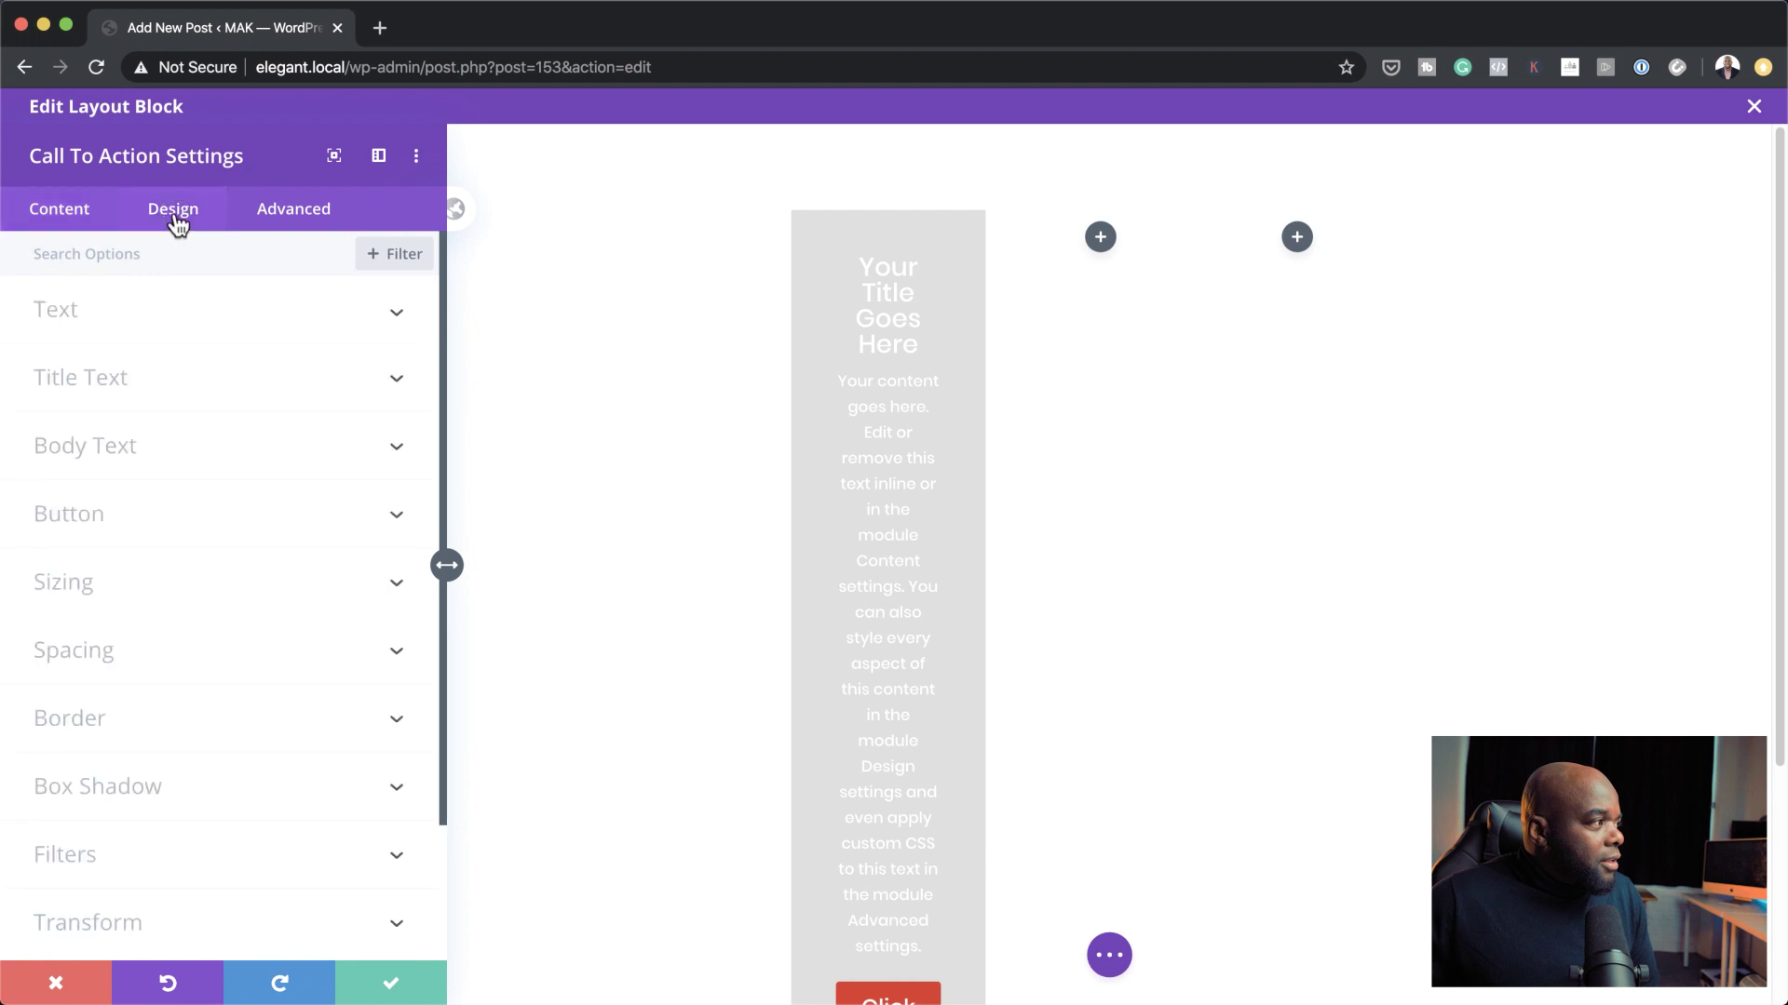
{"action": "left_click", "coordinate": [84, 311]}
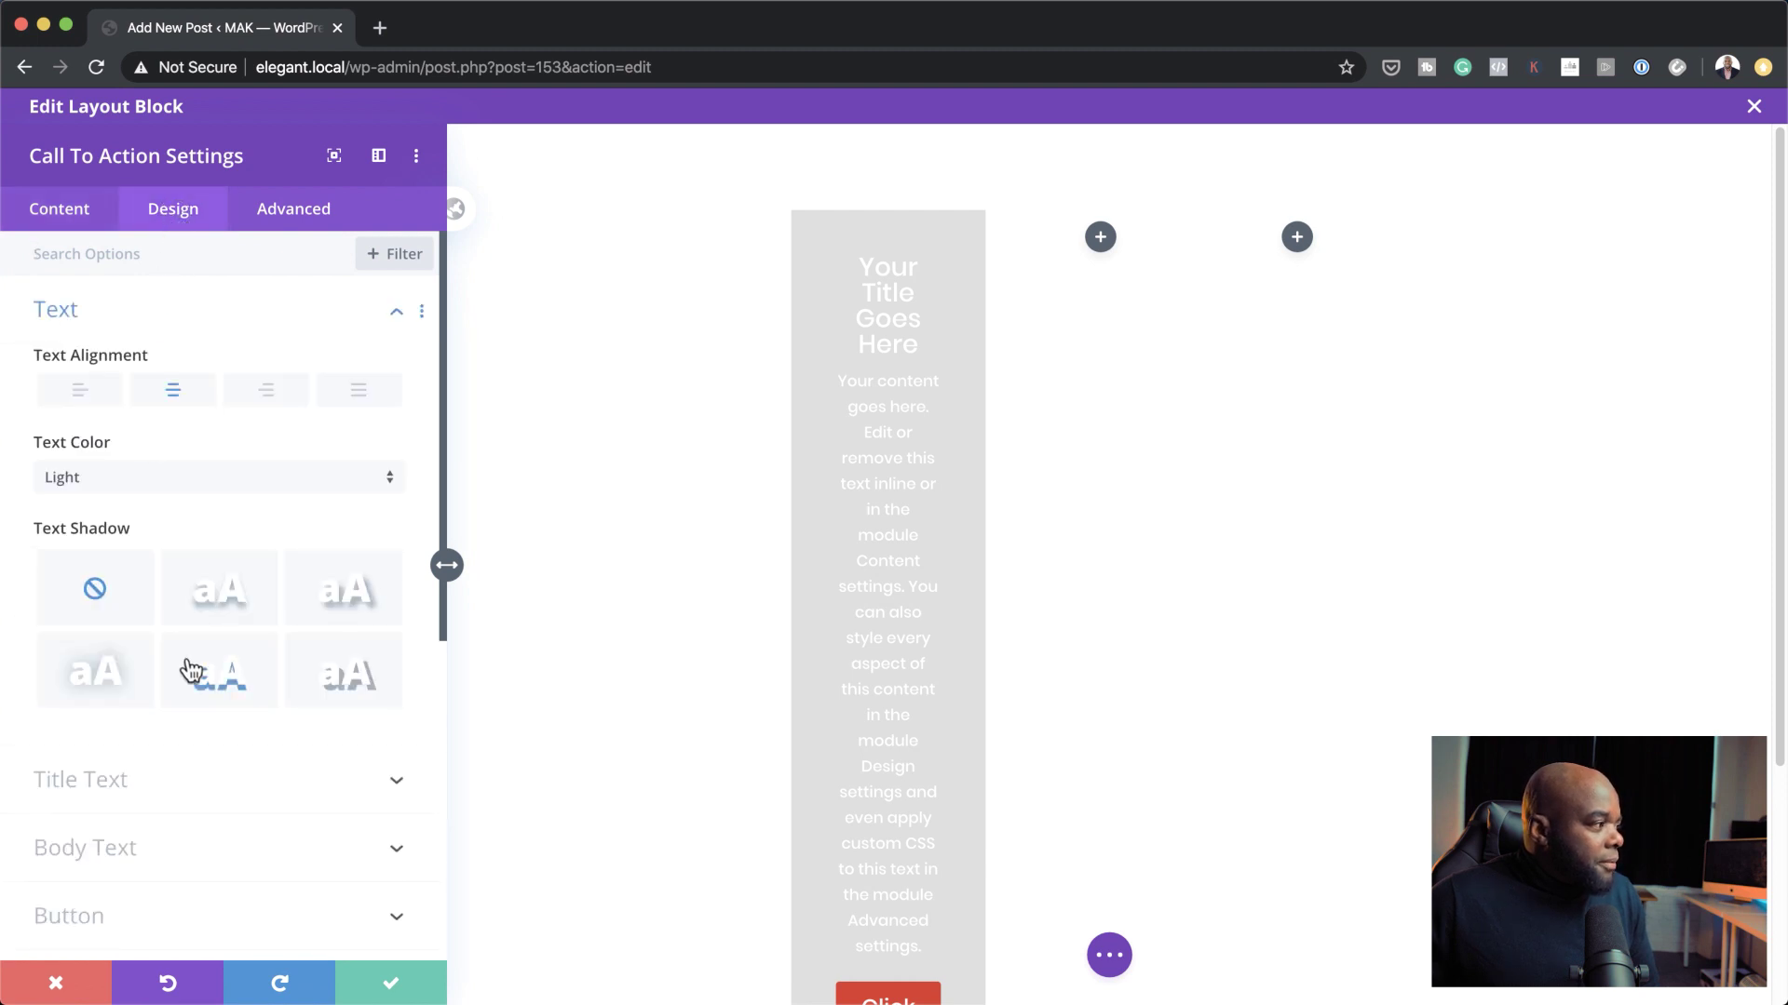
{"action": "left_click", "coordinate": [154, 465]}
{"action": "left_click", "coordinate": [159, 522]}
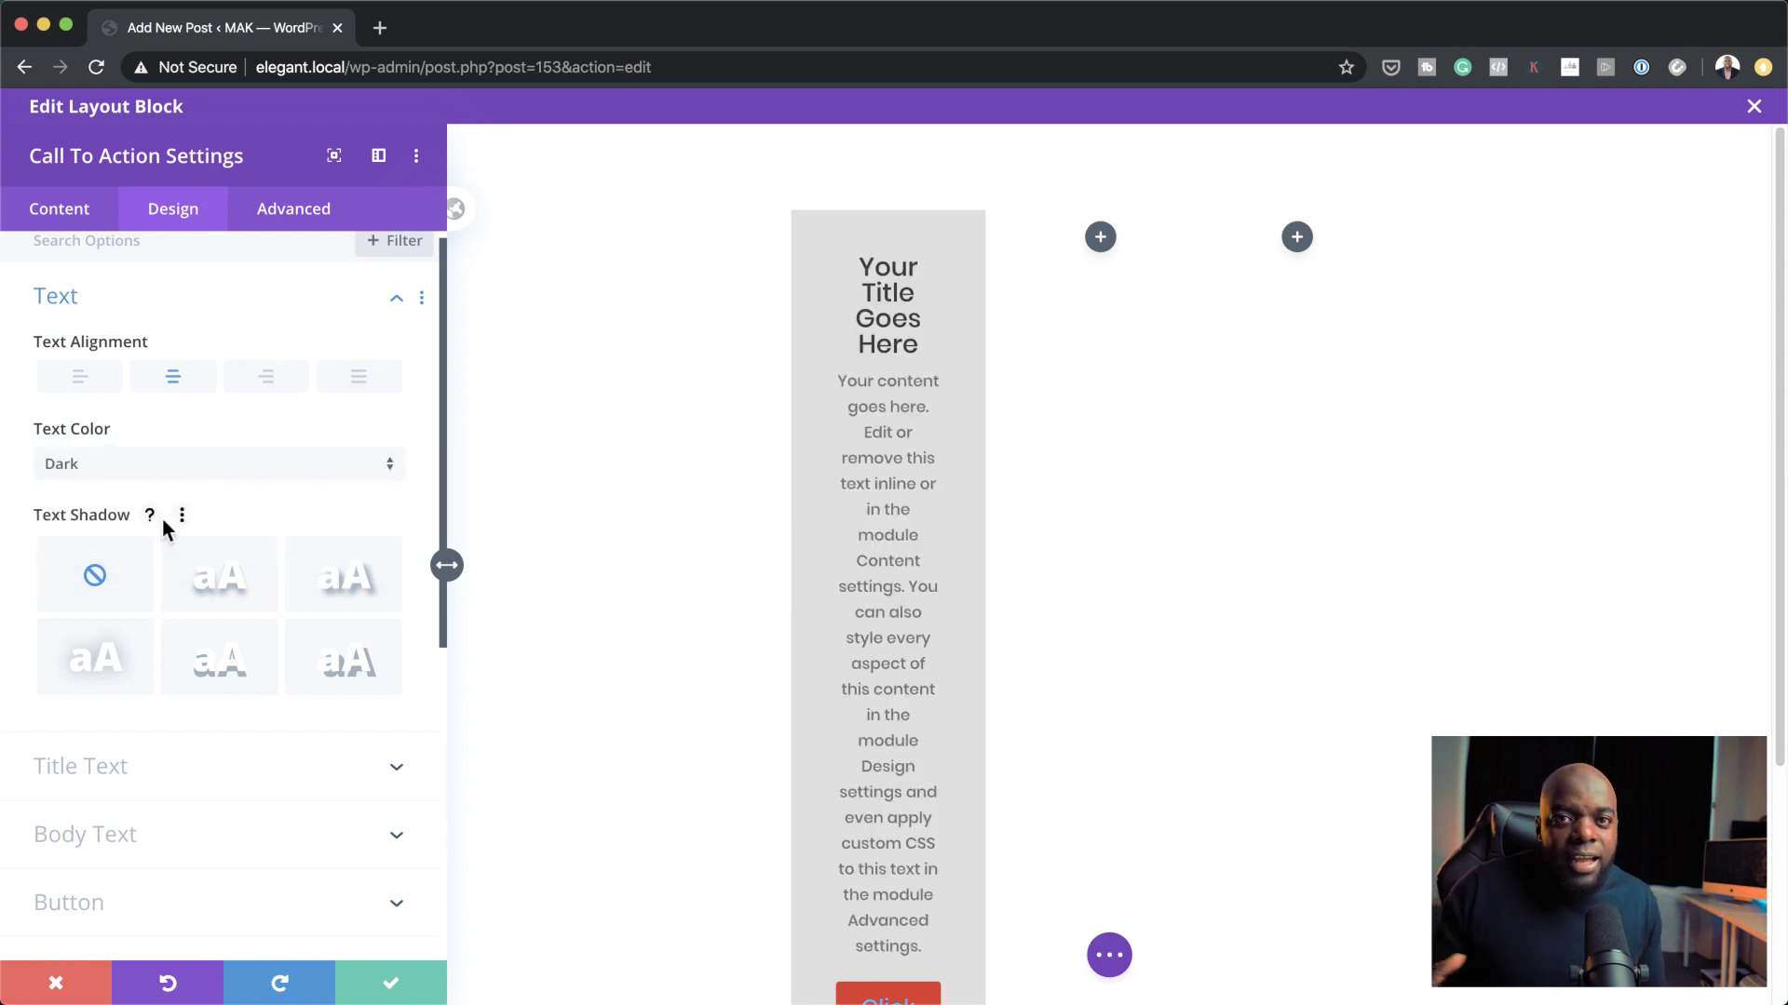
{"action": "left_click", "coordinate": [395, 988]}
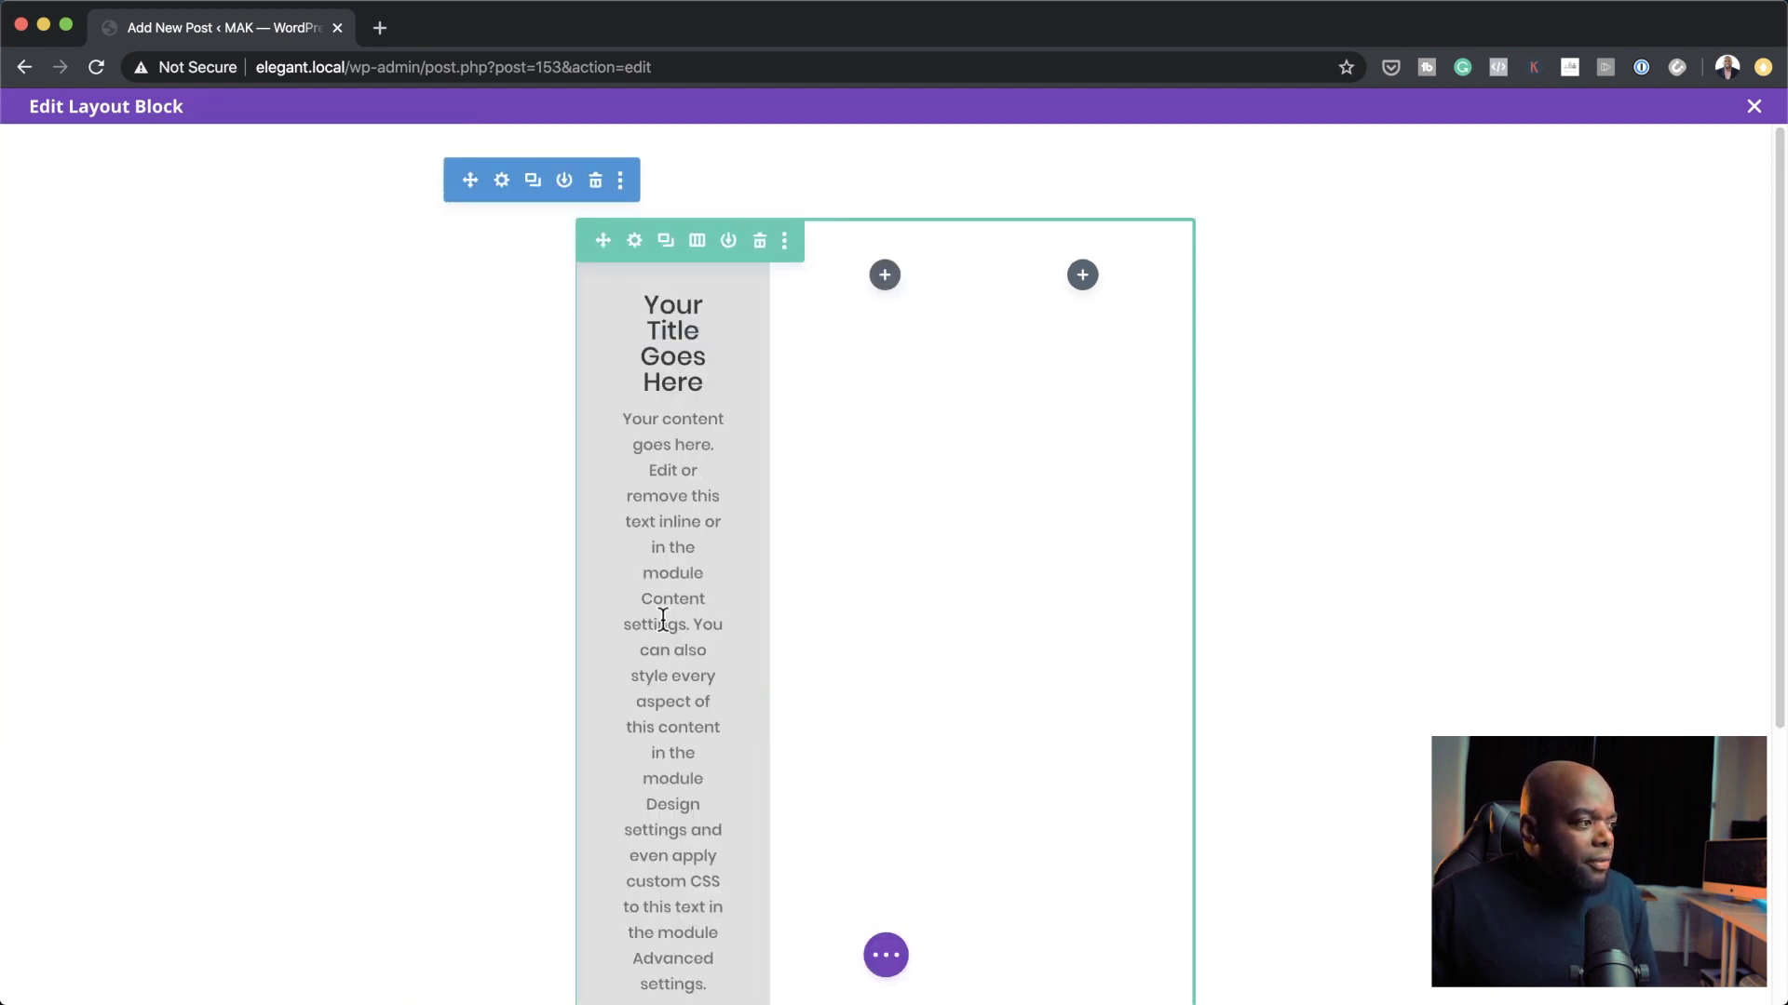
- Leave the layout block editor with the changes kept and check the Call To Action module in the post editor
{"action": "scroll", "coordinate": [711, 845], "scroll_direction": "down", "scroll_amount": 4}
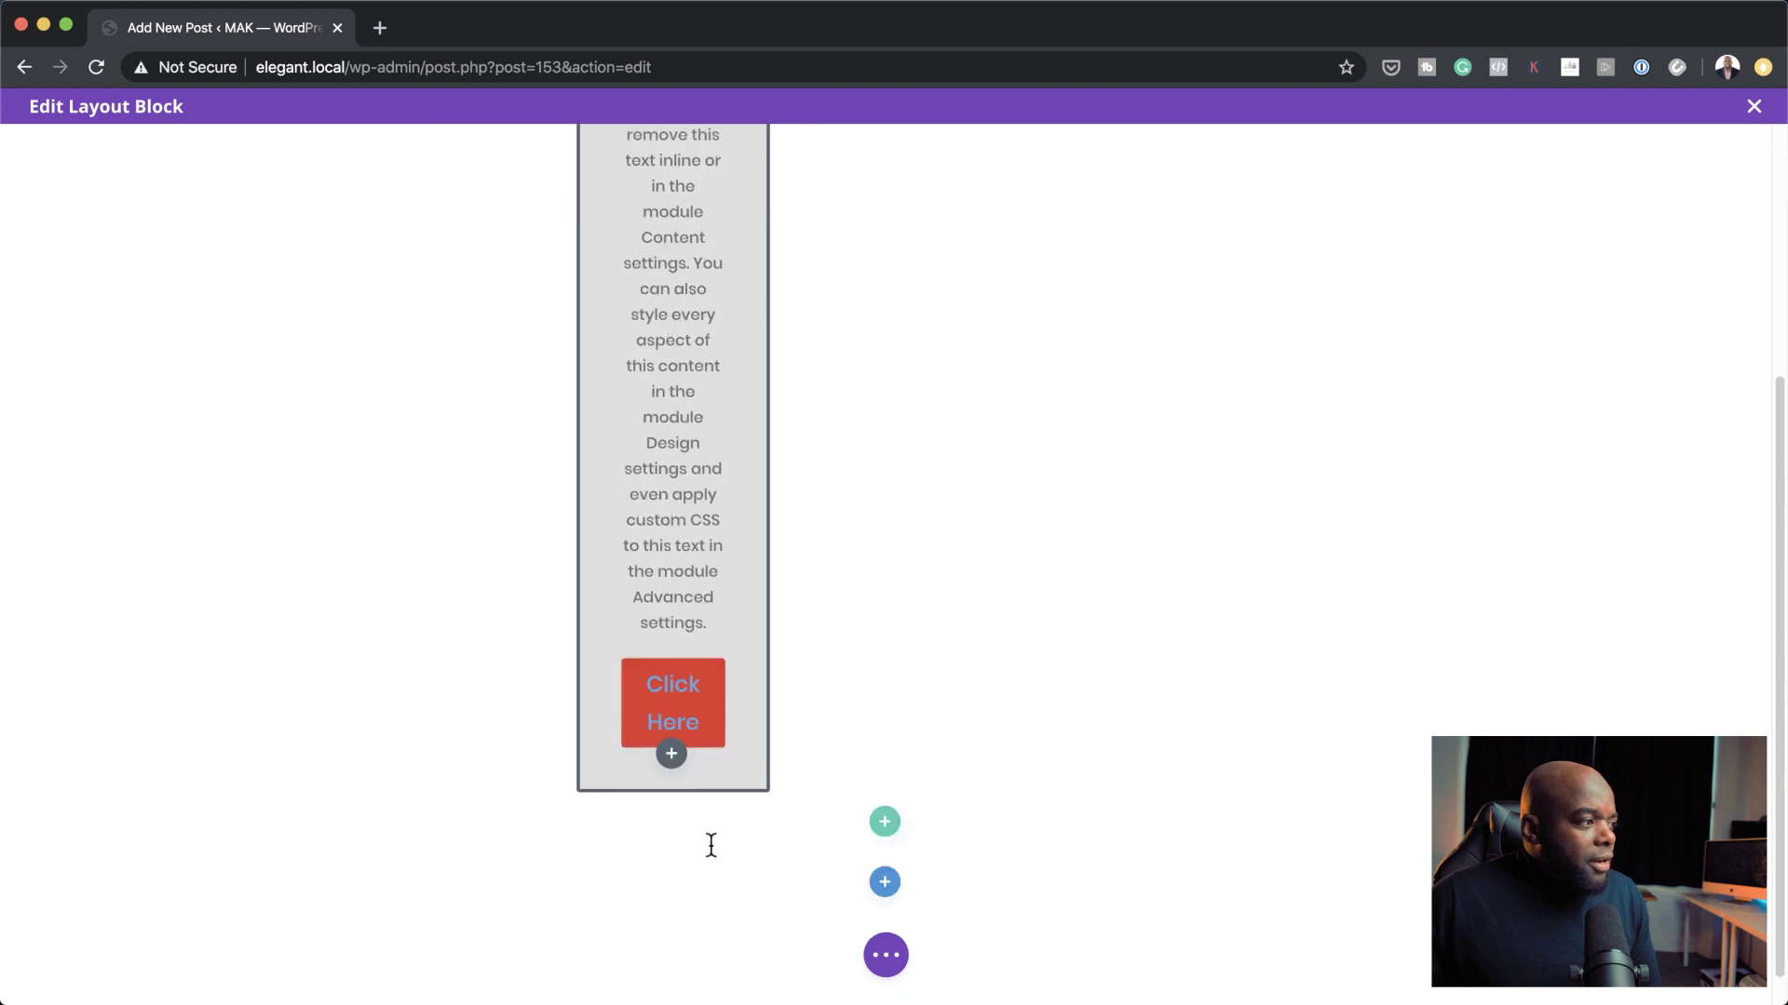
{"action": "scroll", "coordinate": [711, 845], "scroll_direction": "up", "scroll_amount": 4}
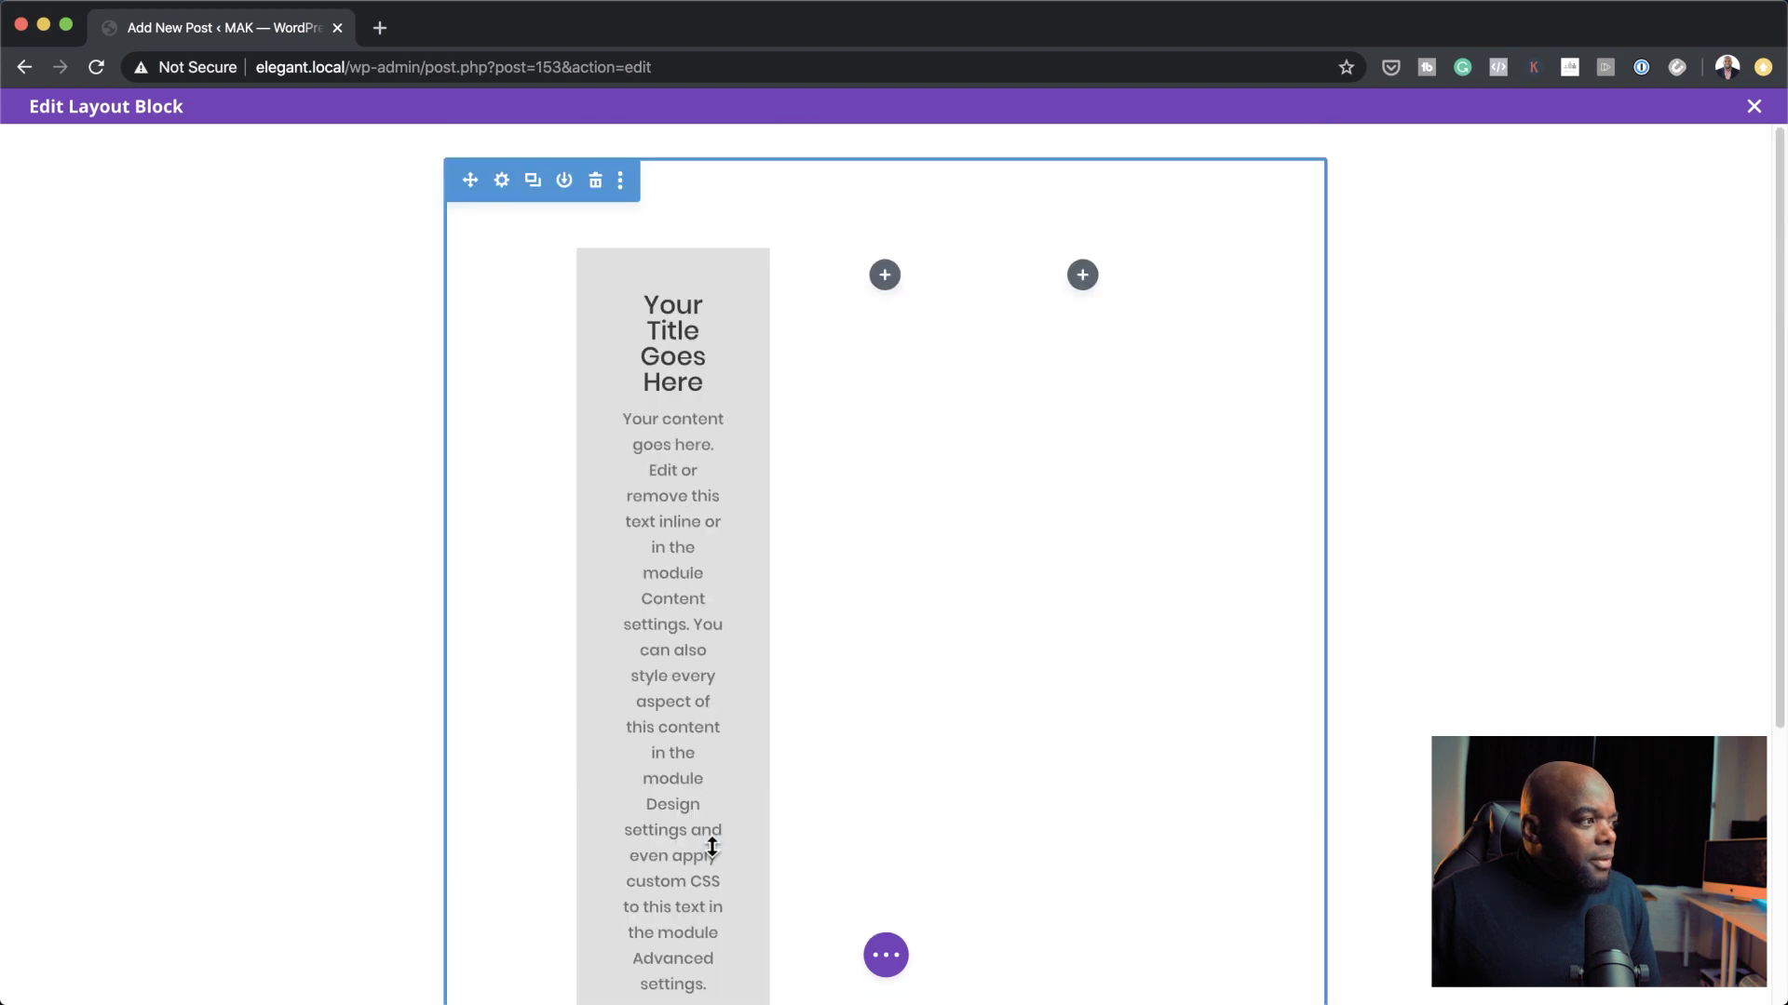
{"action": "left_click", "coordinate": [887, 955]}
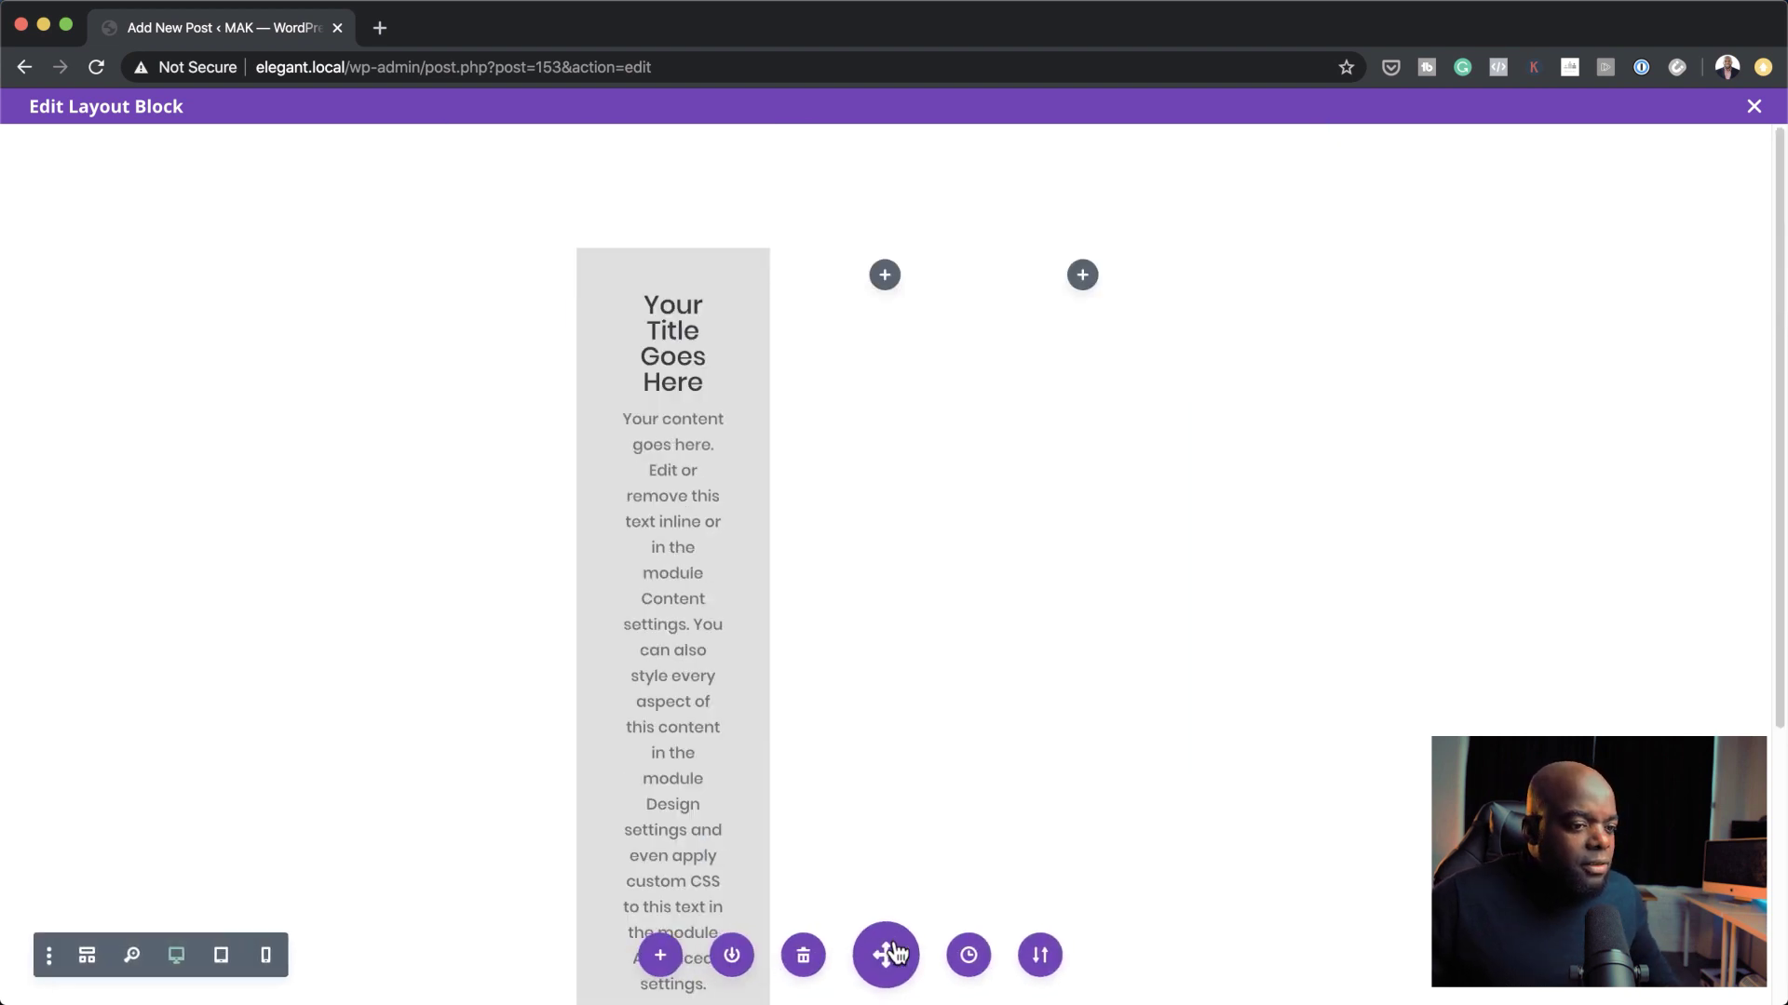
{"action": "left_click", "coordinate": [889, 954]}
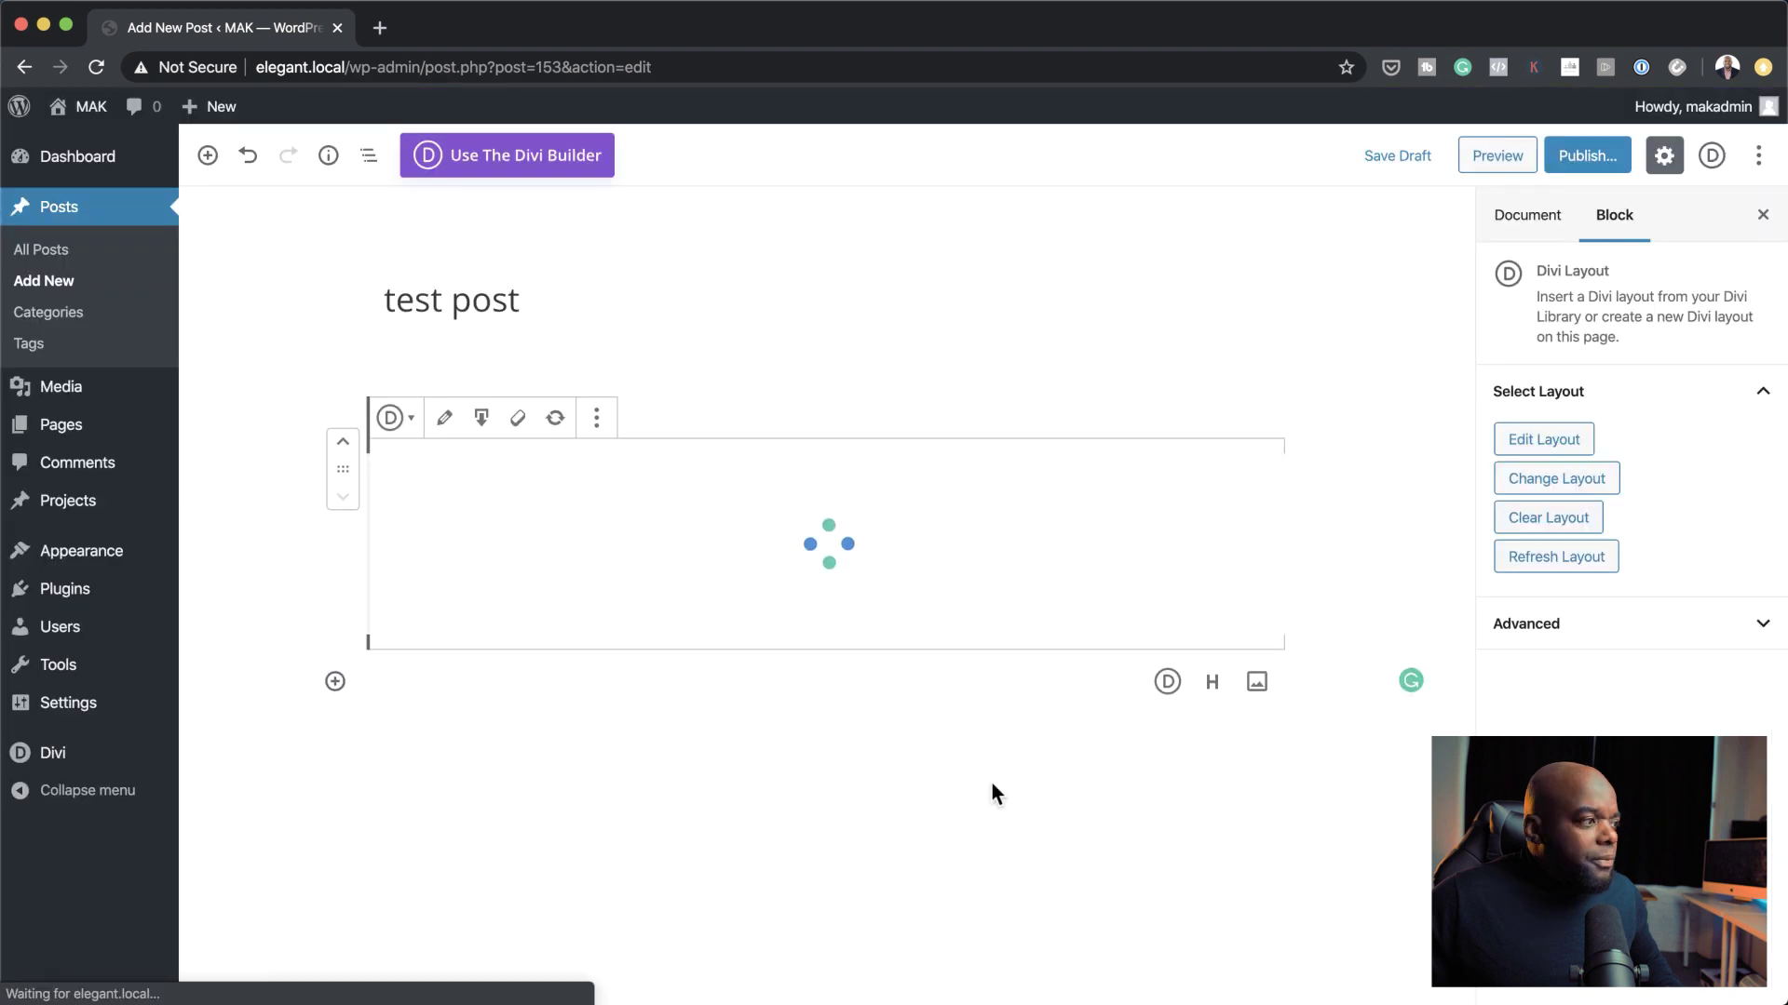
{"action": "scroll", "coordinate": [669, 573], "scroll_direction": "down", "scroll_amount": 3}
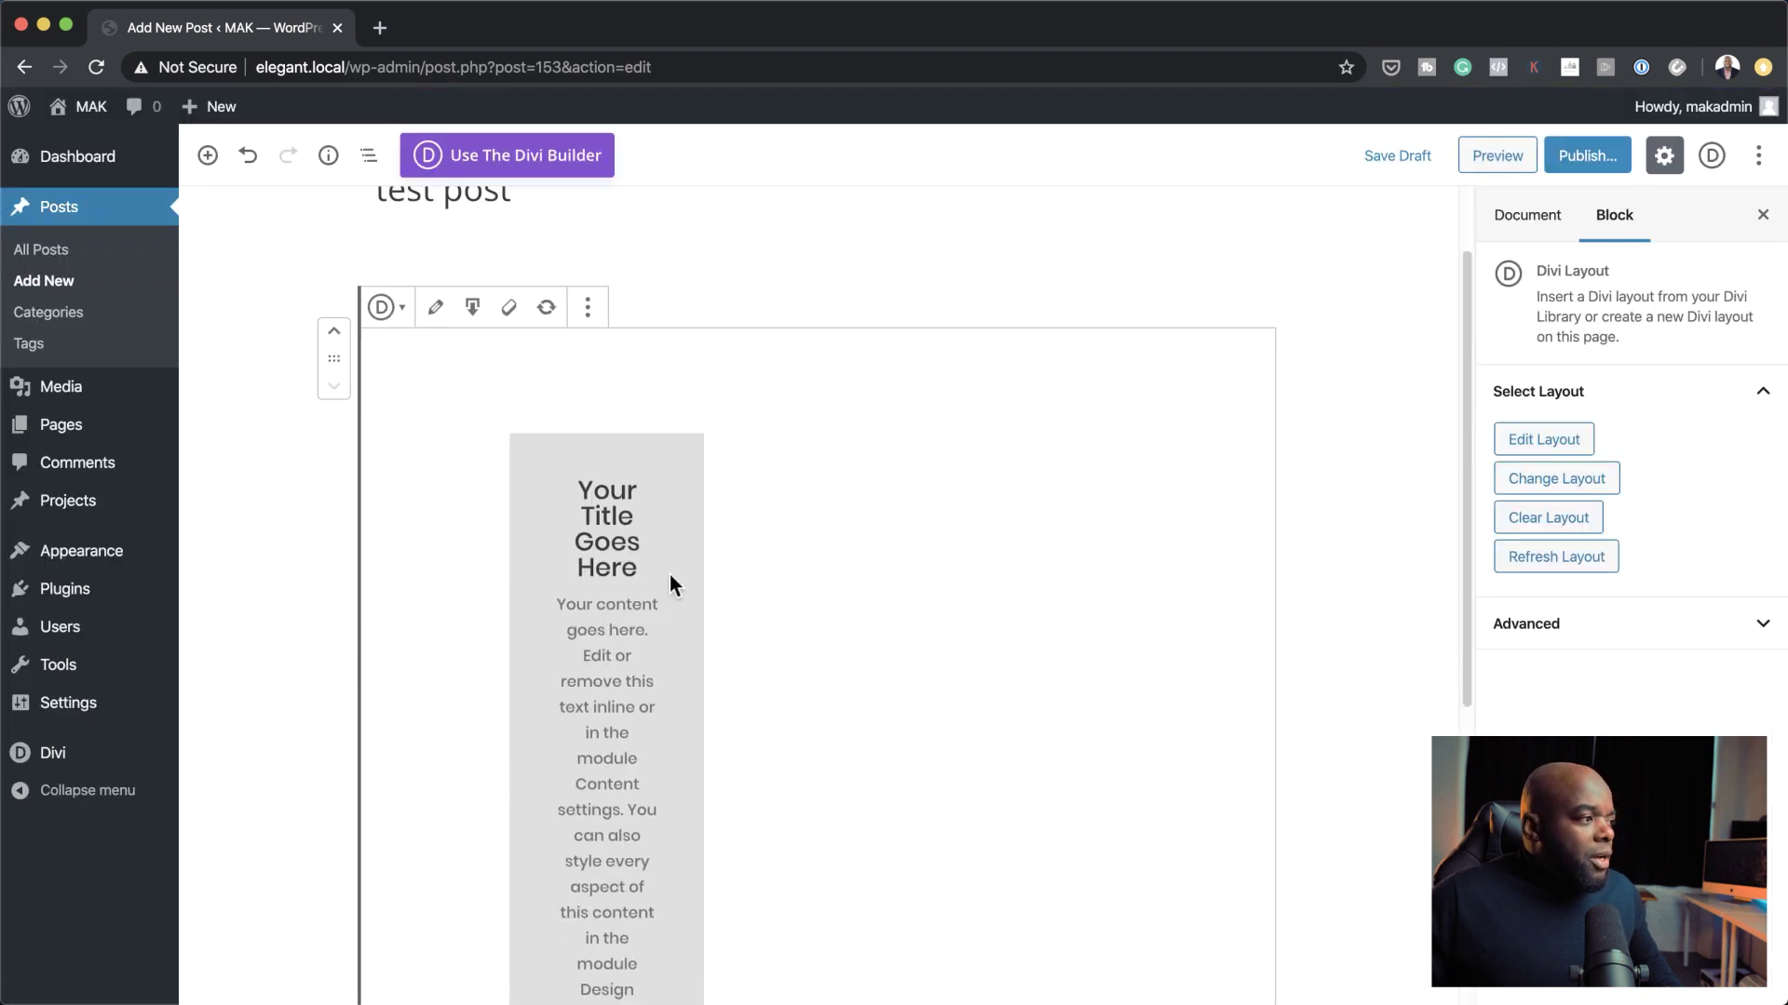
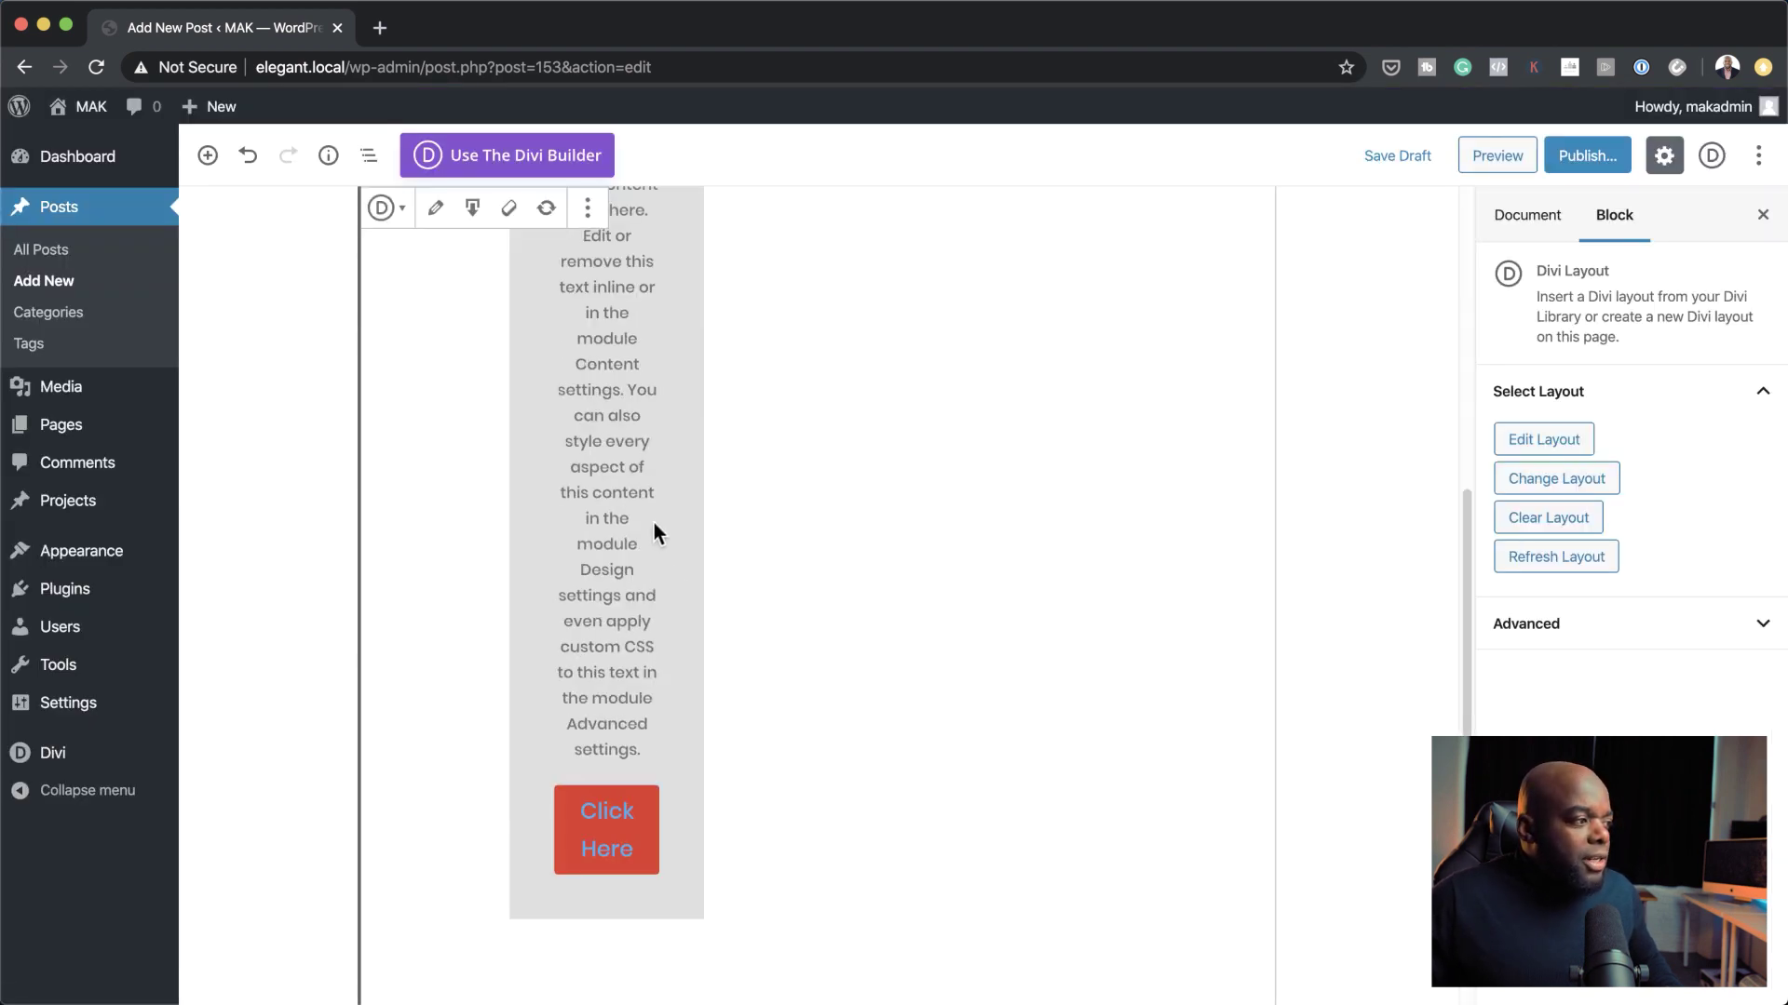
{"action": "scroll", "coordinate": [689, 678], "scroll_direction": "up", "scroll_amount": 1}
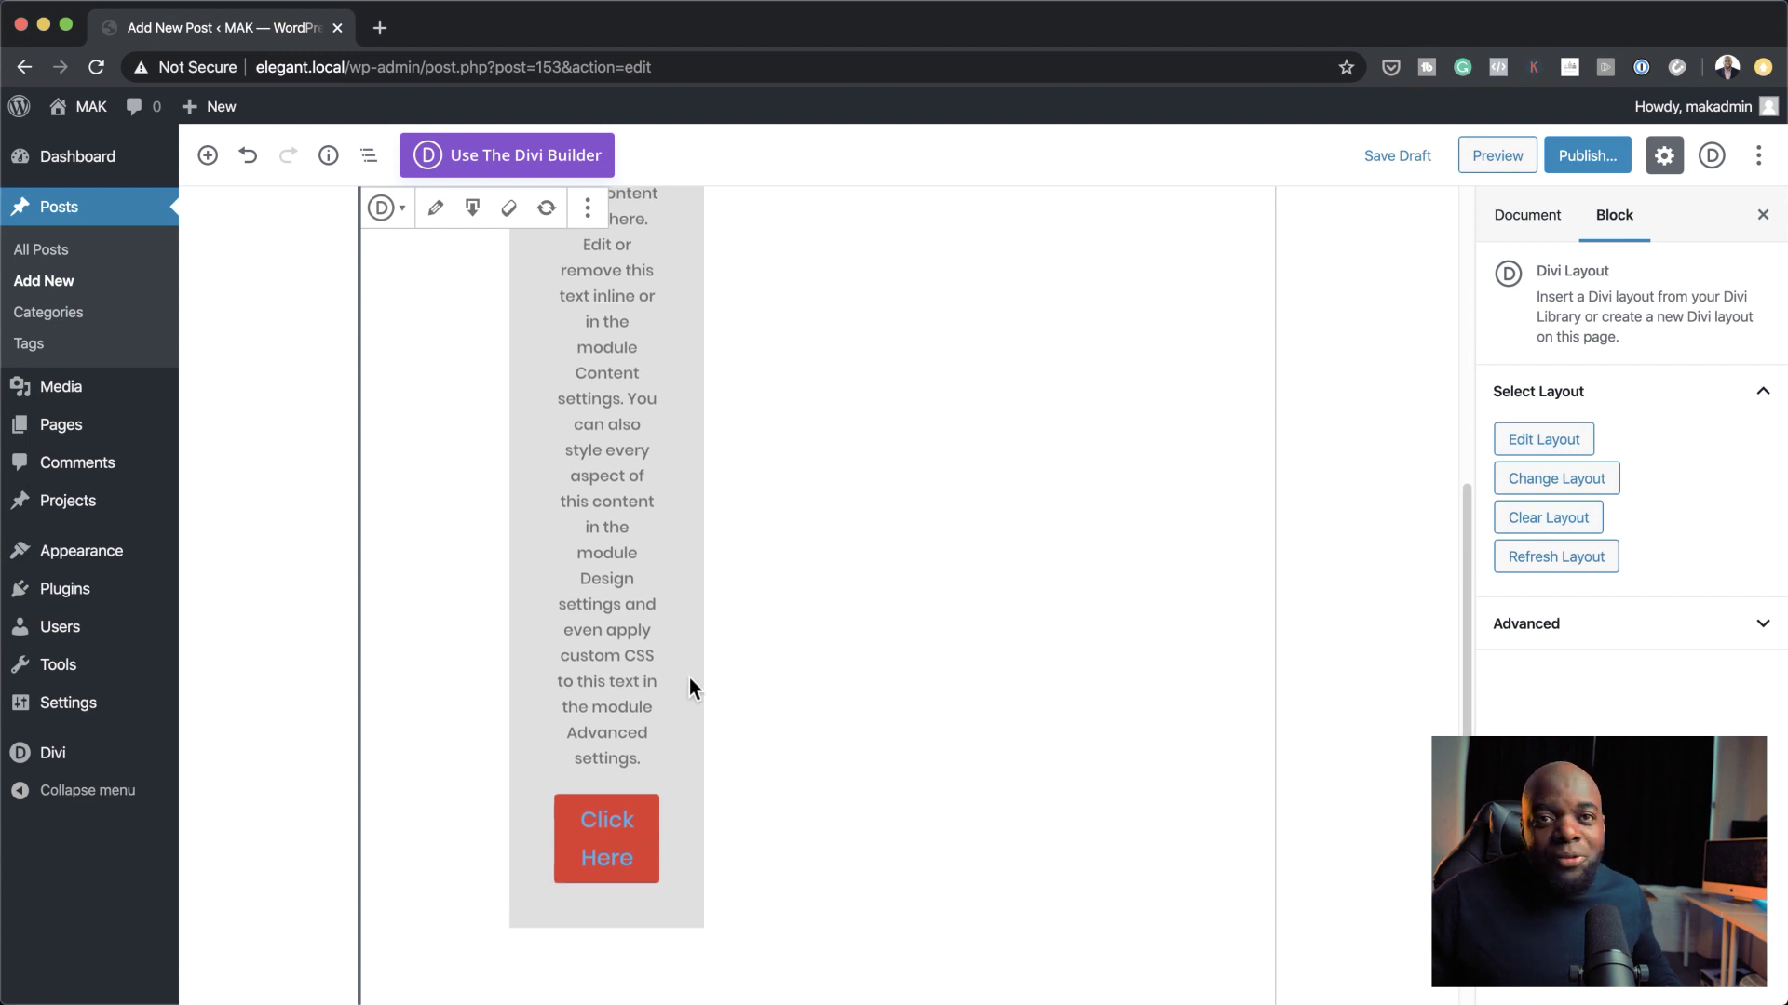
{"action": "scroll", "coordinate": [689, 680], "scroll_direction": "up", "scroll_amount": 7}
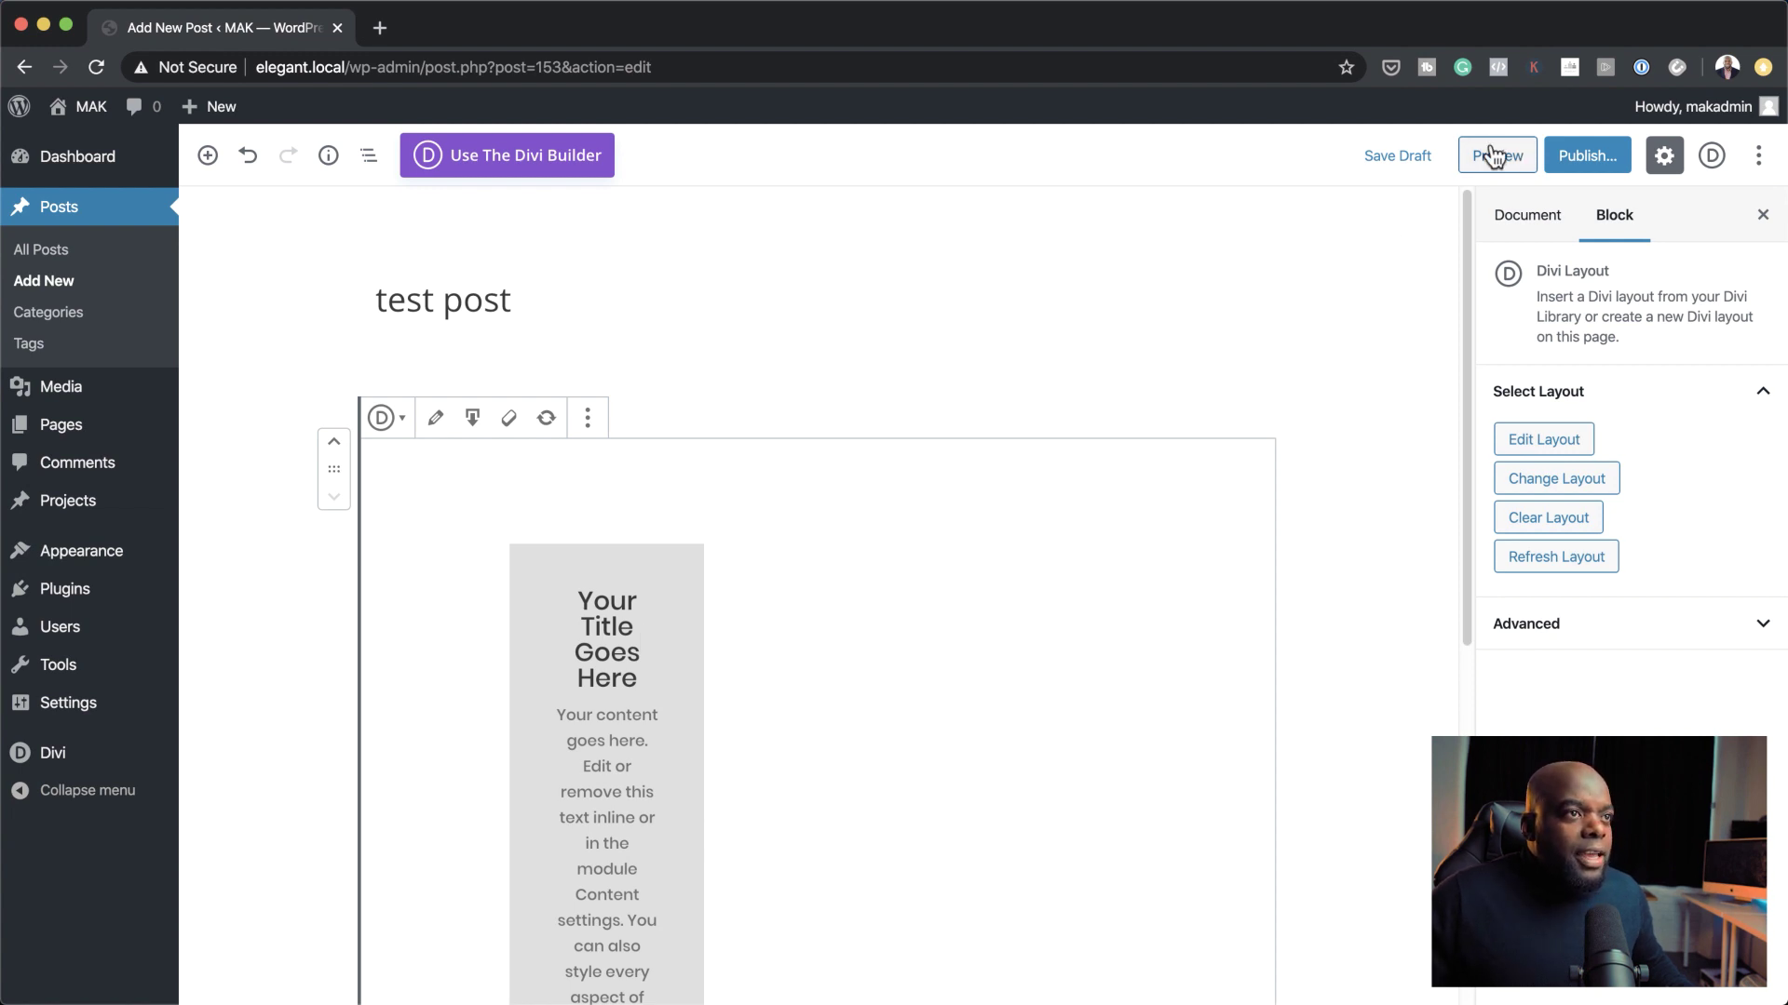
- Publish the test post immediately with public visibility and open the live post
{"action": "left_click", "coordinate": [1590, 156]}
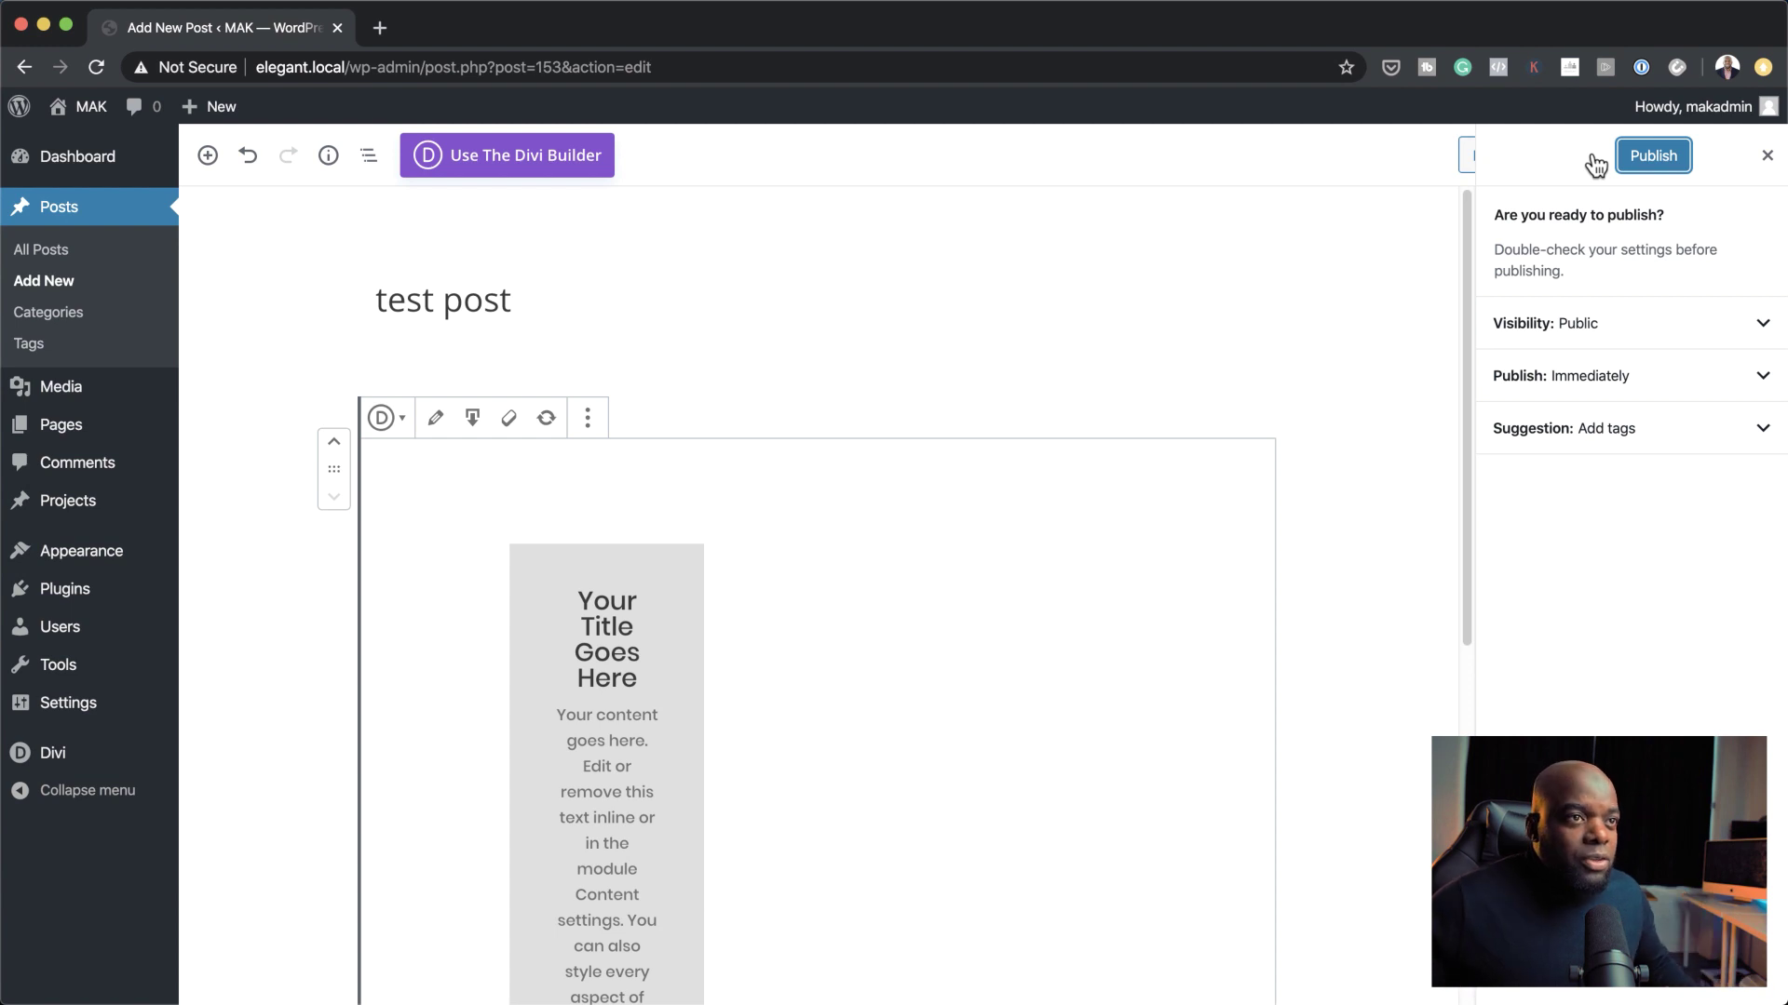
{"action": "left_click", "coordinate": [1668, 150]}
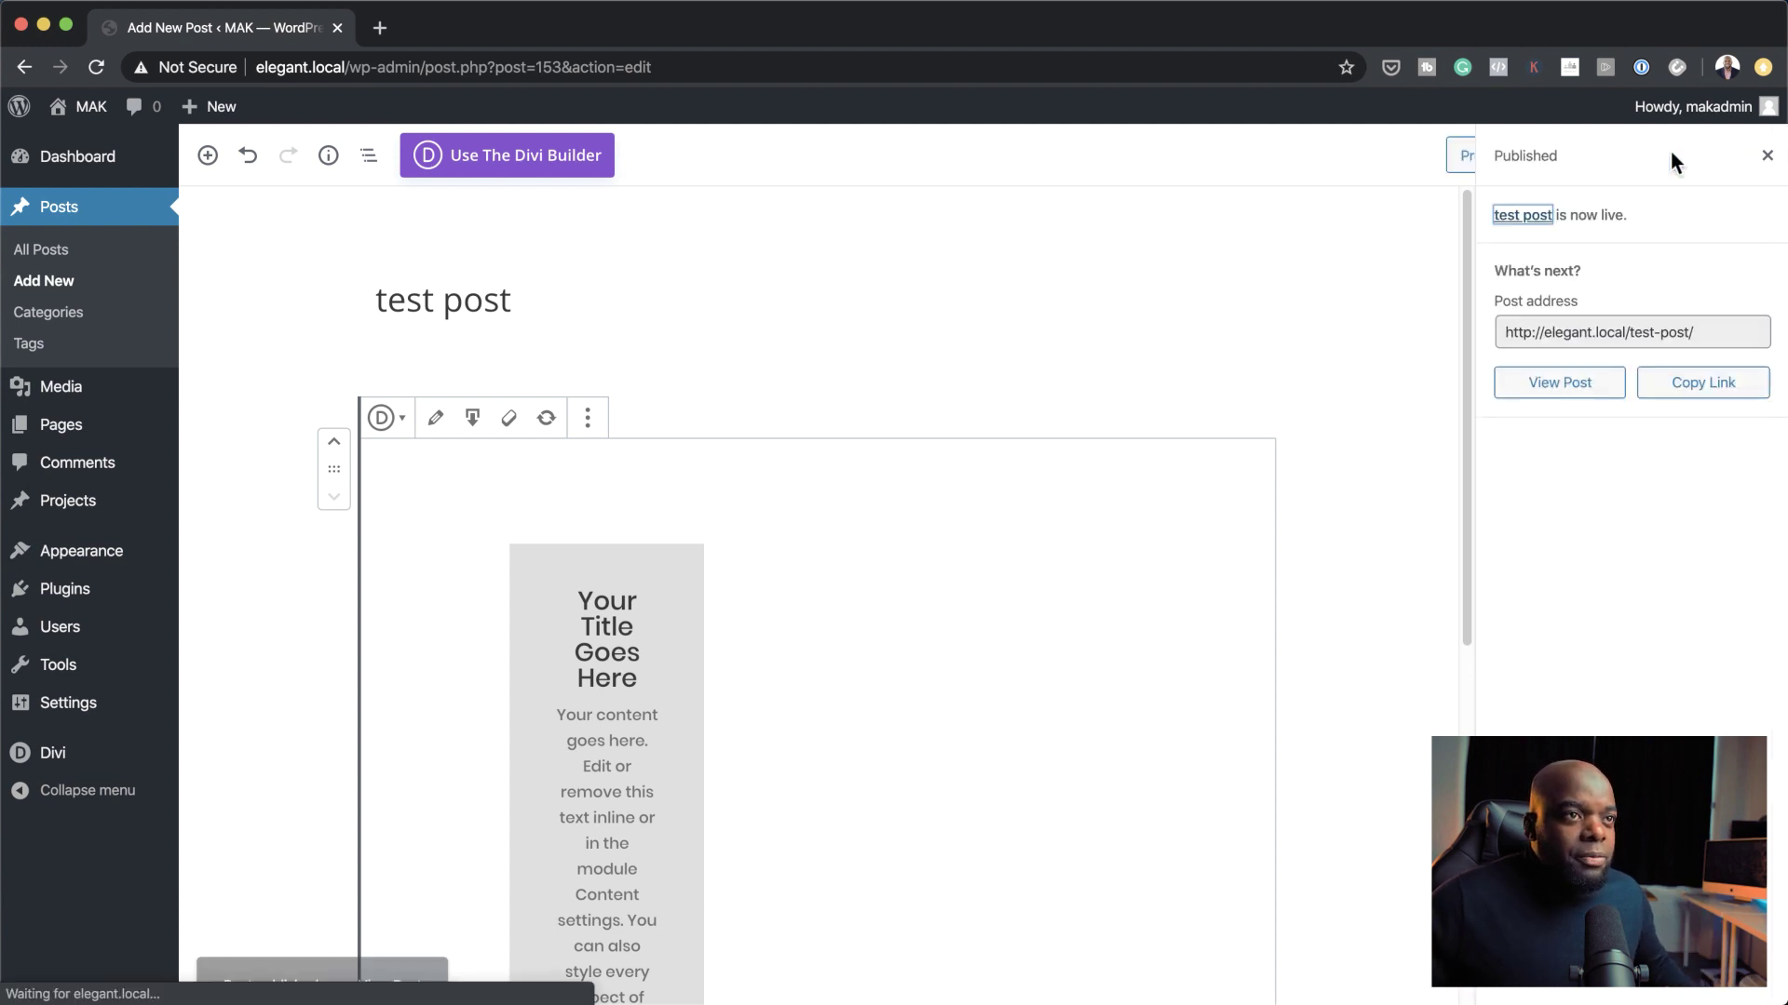
{"action": "left_click", "coordinate": [1562, 385]}
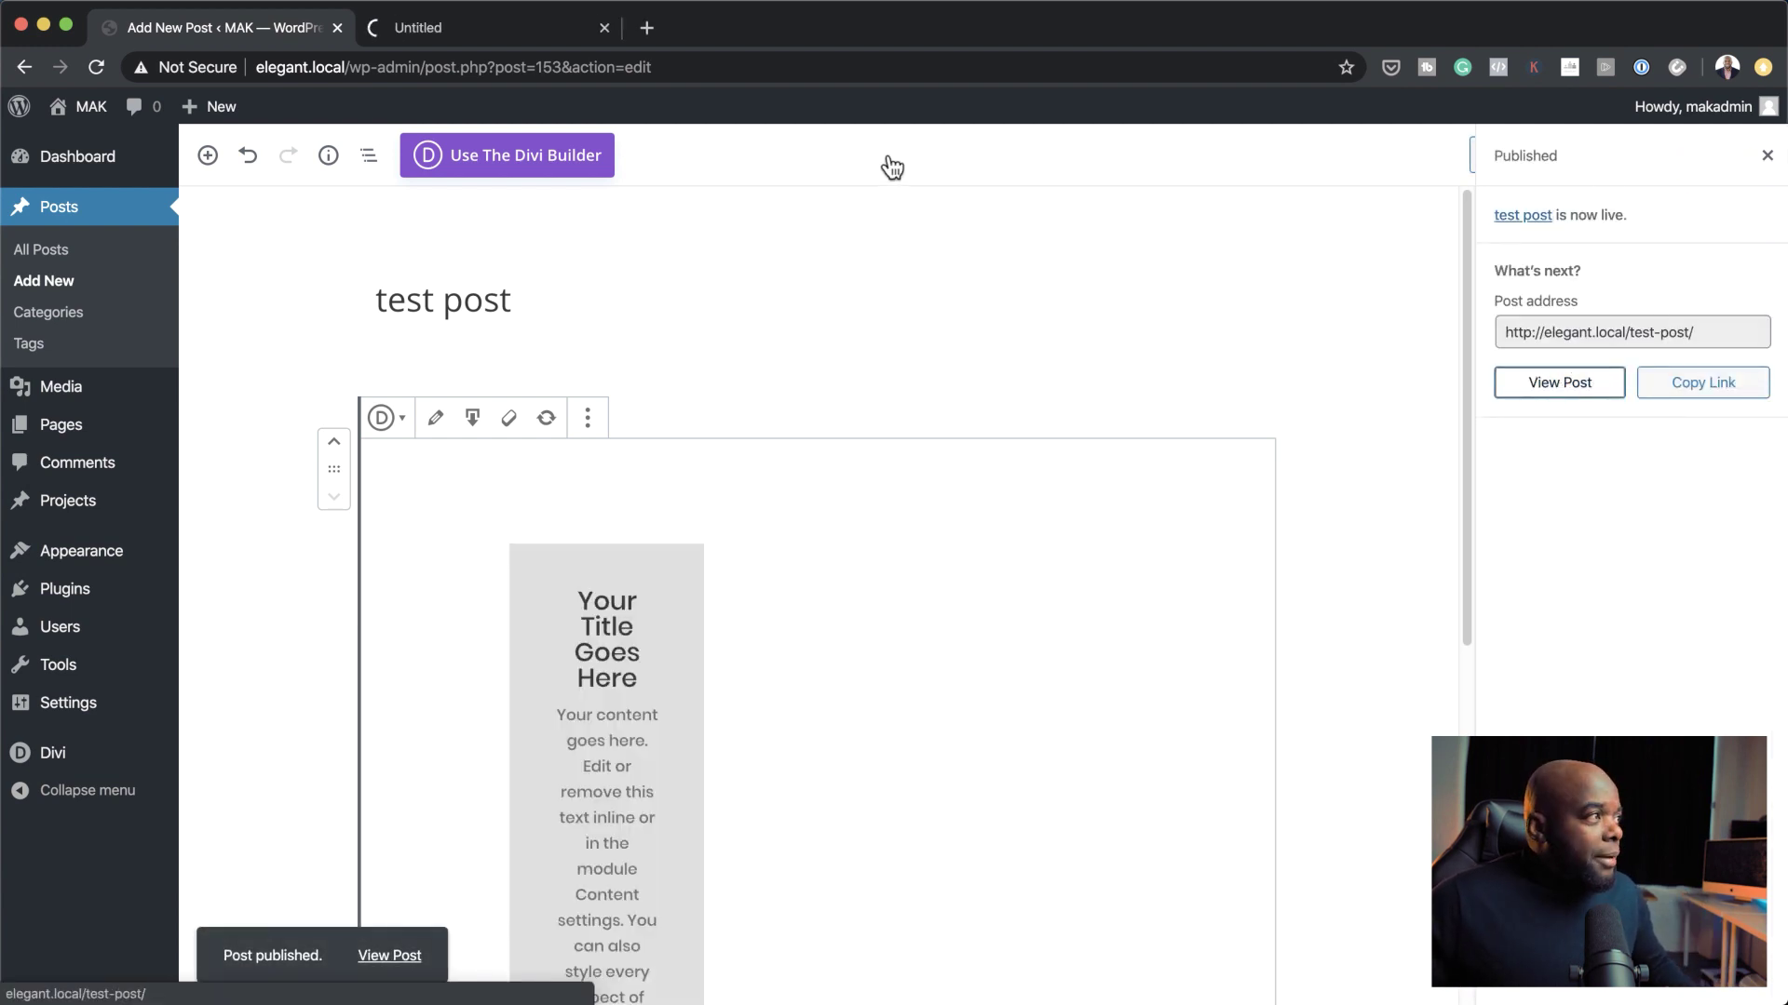
{"action": "left_click", "coordinate": [477, 28]}
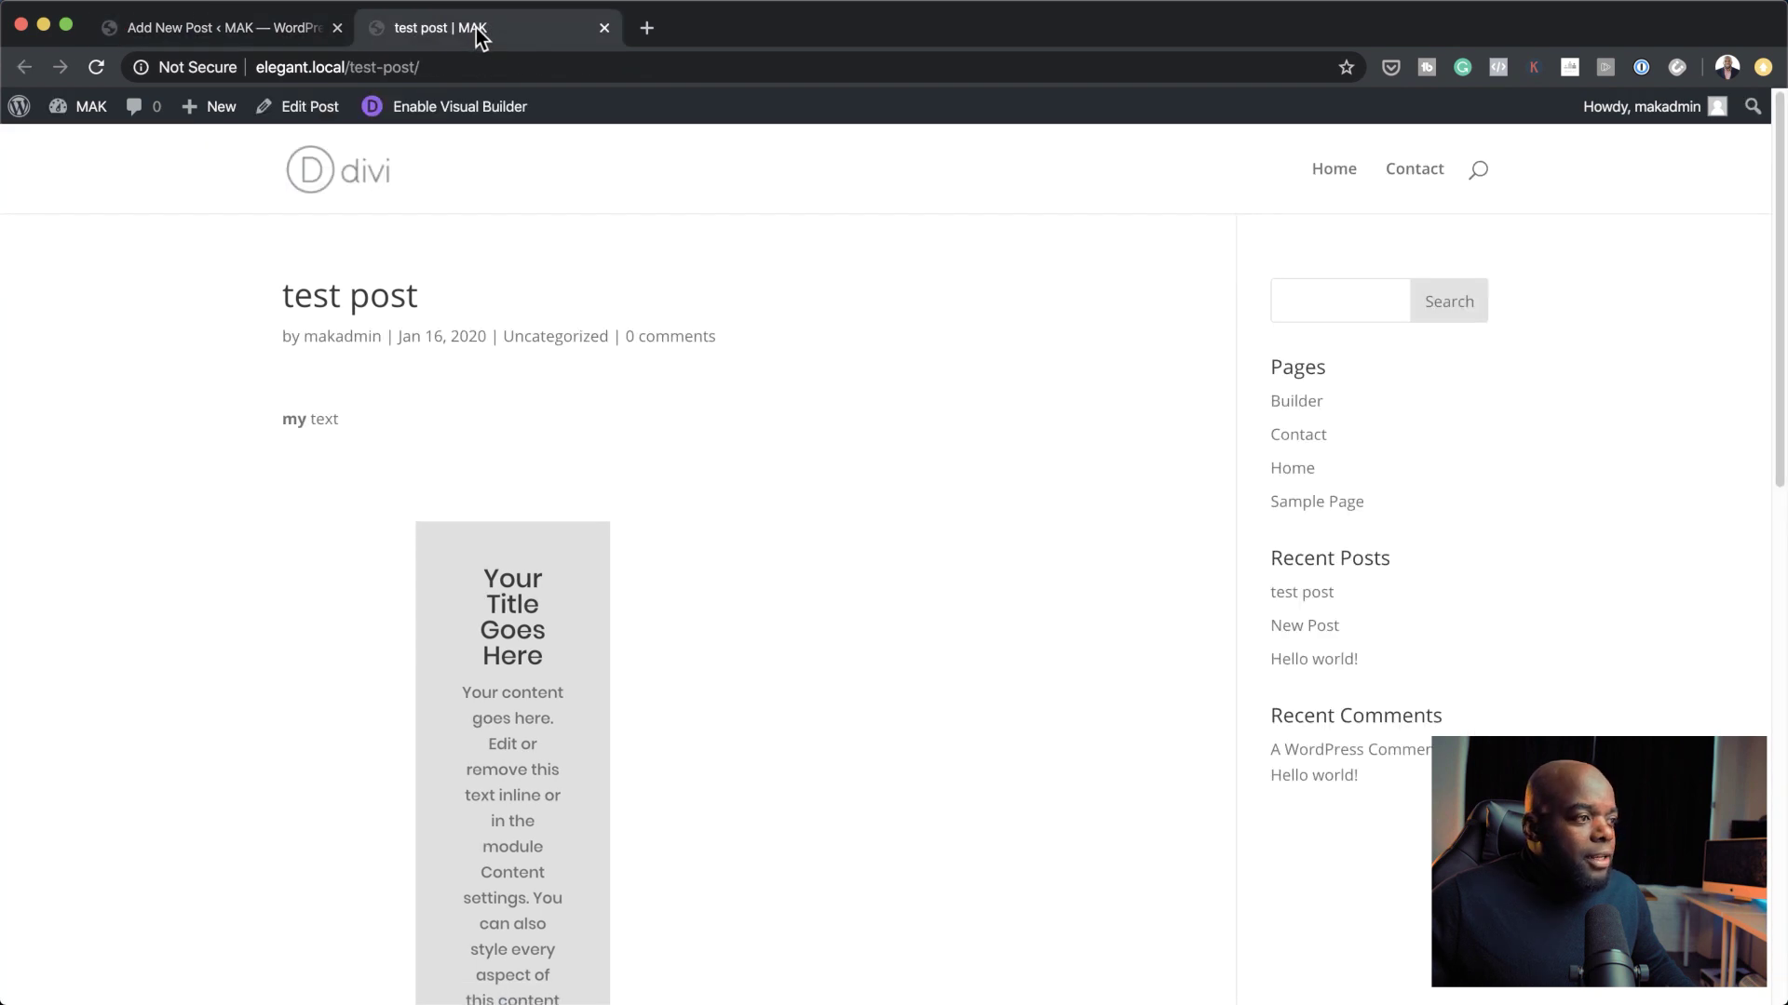
- Examine the Call To Action layout block on the published post, then return to the post editor
{"action": "scroll", "coordinate": [740, 612], "scroll_direction": "down", "scroll_amount": 3}
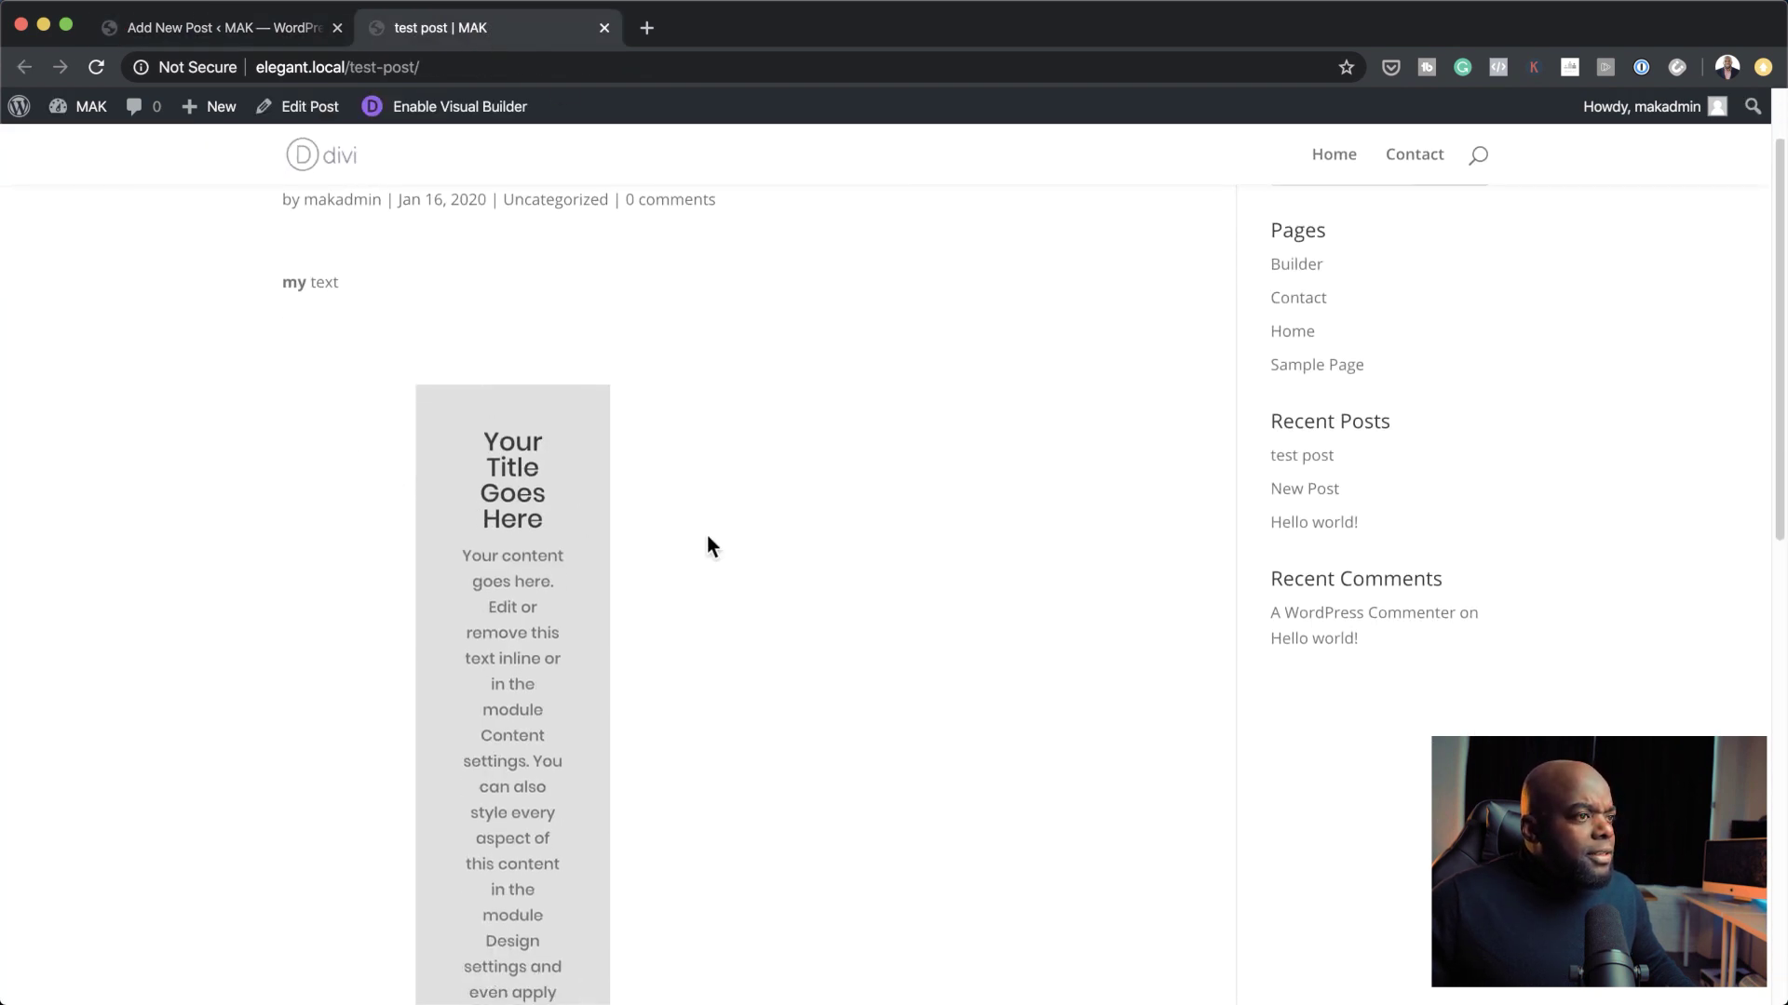
{"action": "scroll", "coordinate": [586, 637], "scroll_direction": "down", "scroll_amount": 2}
{"action": "scroll", "coordinate": [587, 633], "scroll_direction": "up", "scroll_amount": 5}
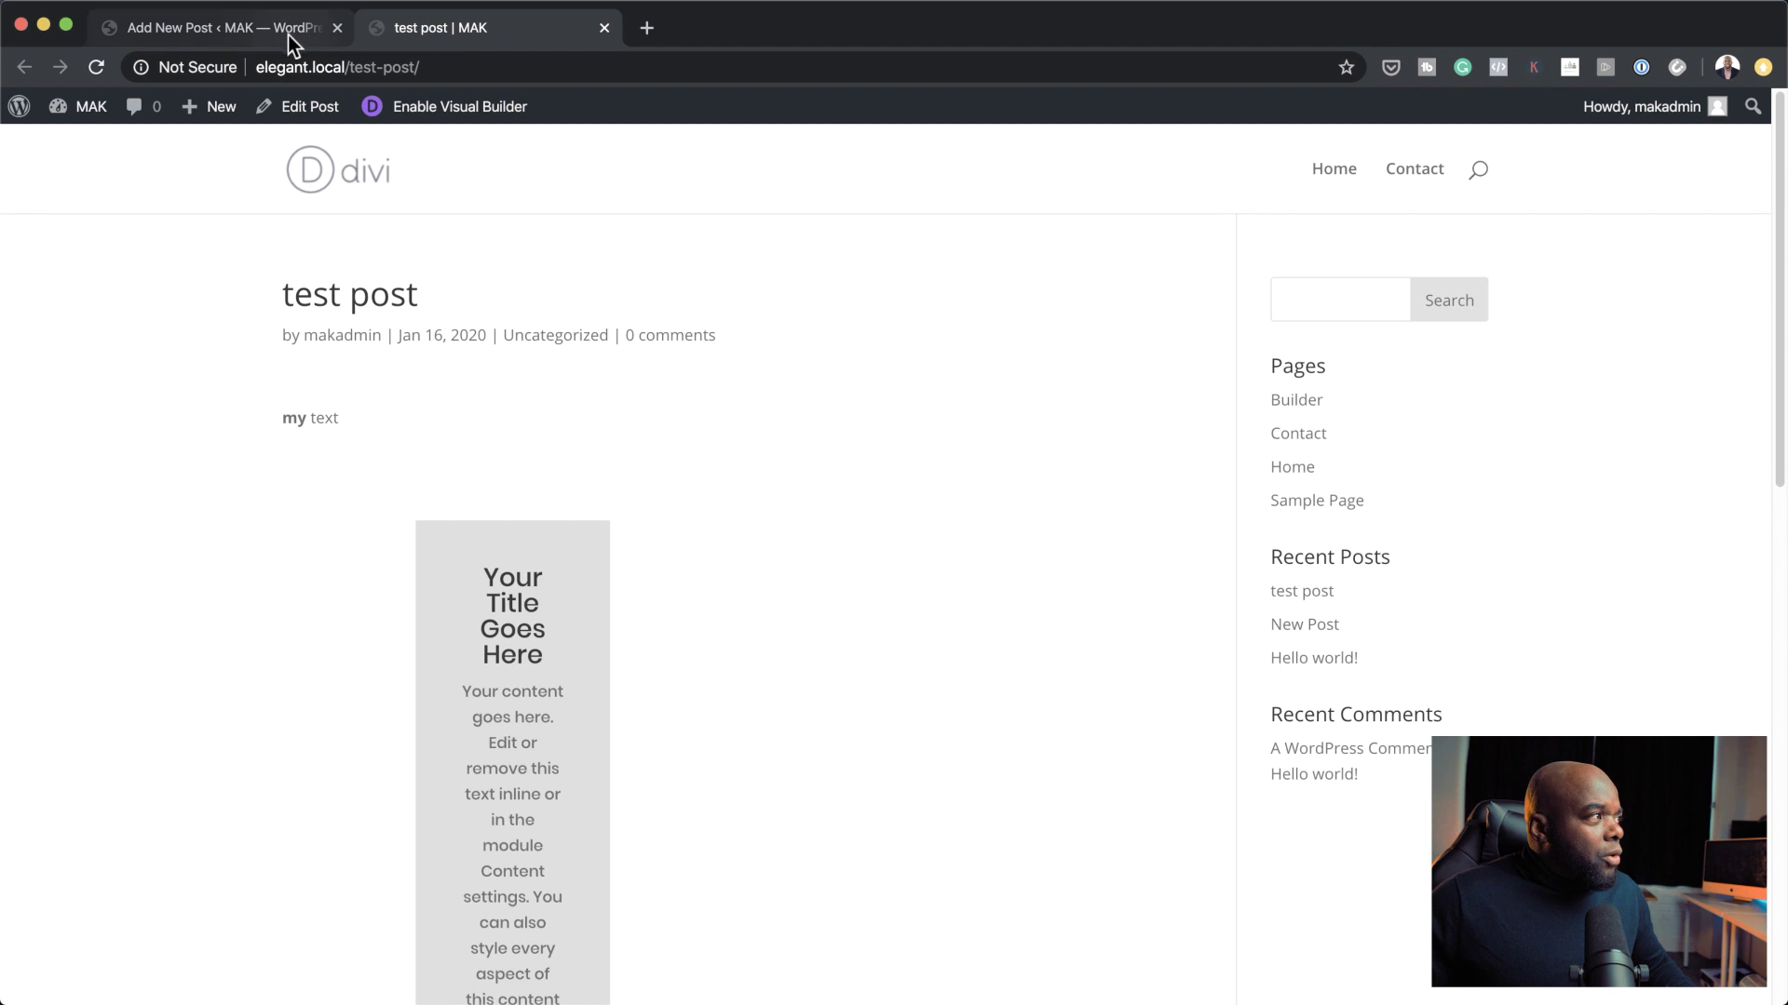
{"action": "left_click", "coordinate": [285, 30]}
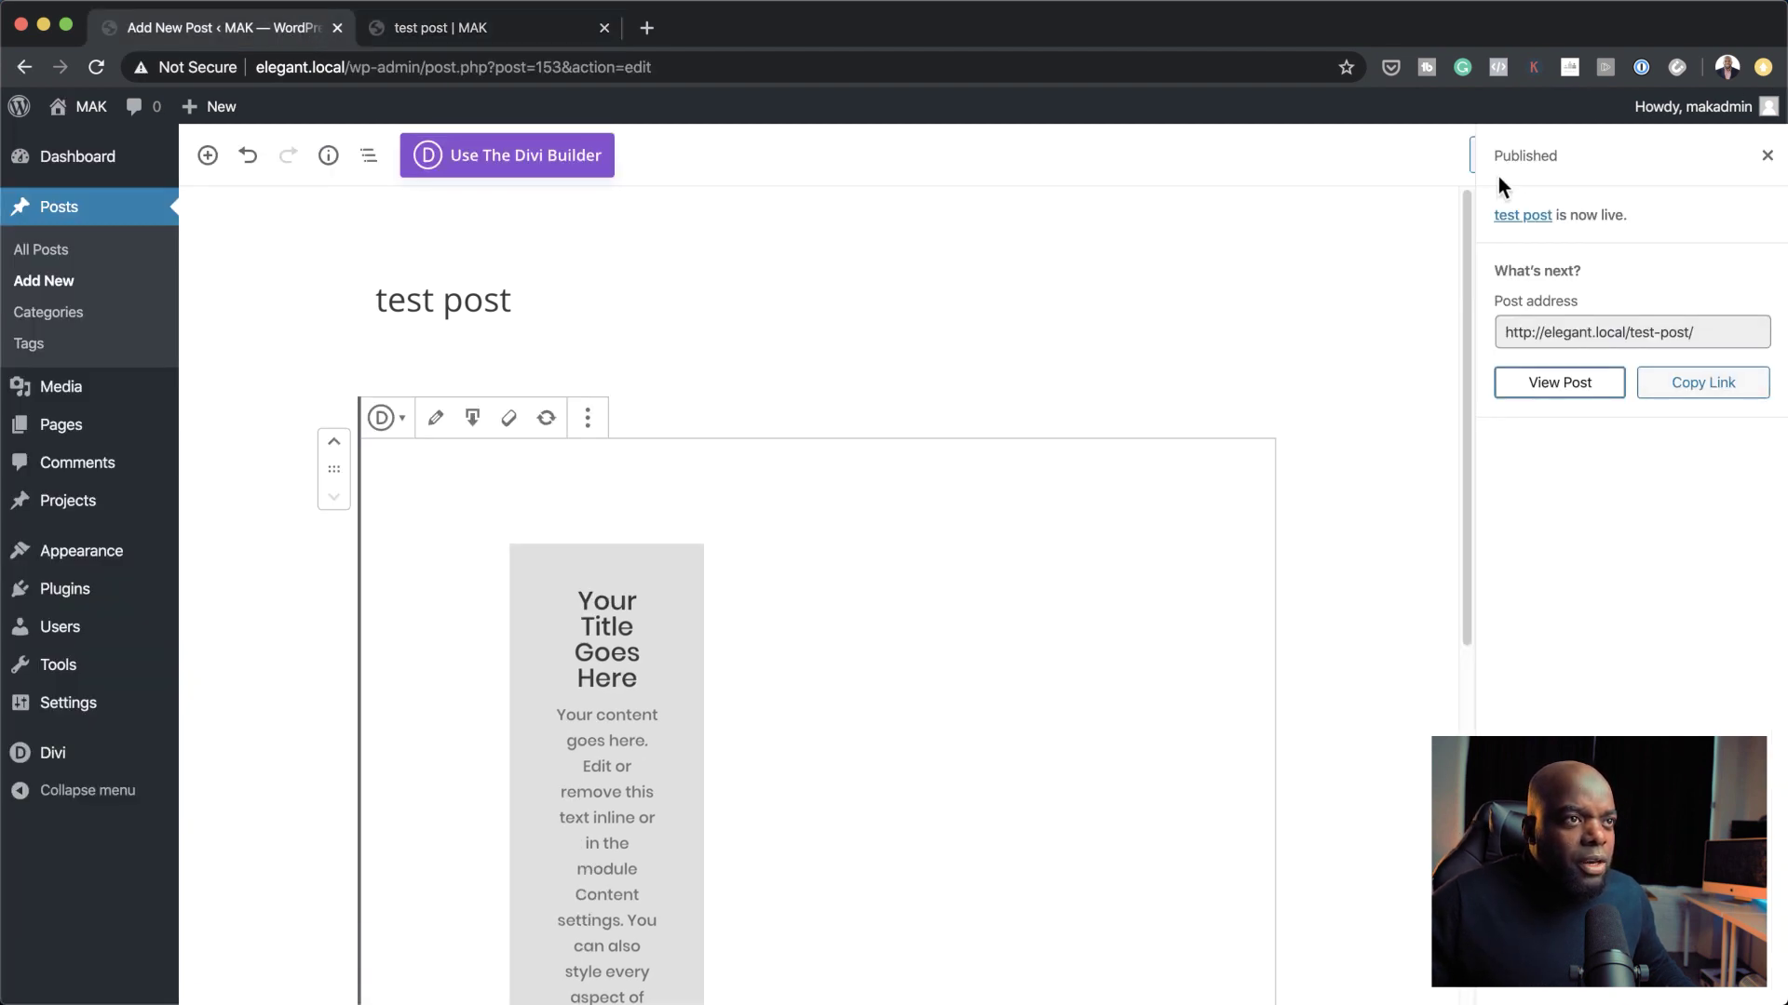
- Look through the premade layouts offered for replacing the Divi Layout block's layout, then close the library without choosing one
{"action": "left_click", "coordinate": [1766, 156]}
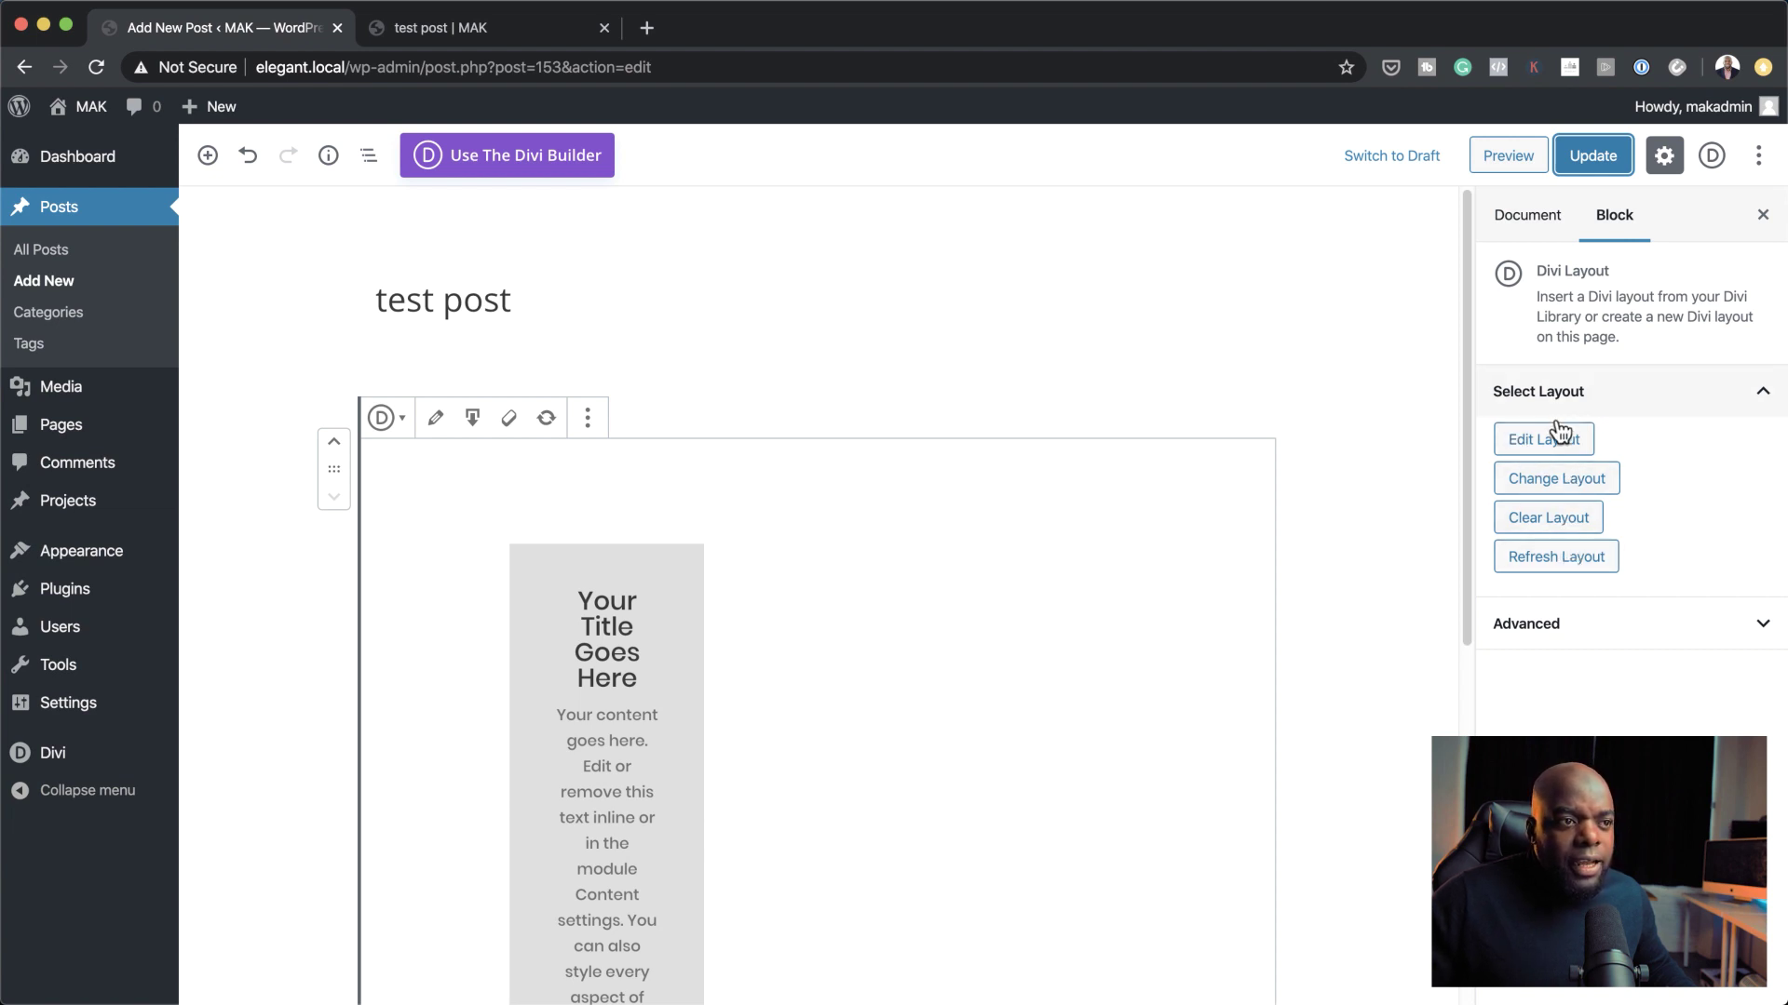
{"action": "left_click", "coordinate": [1571, 480]}
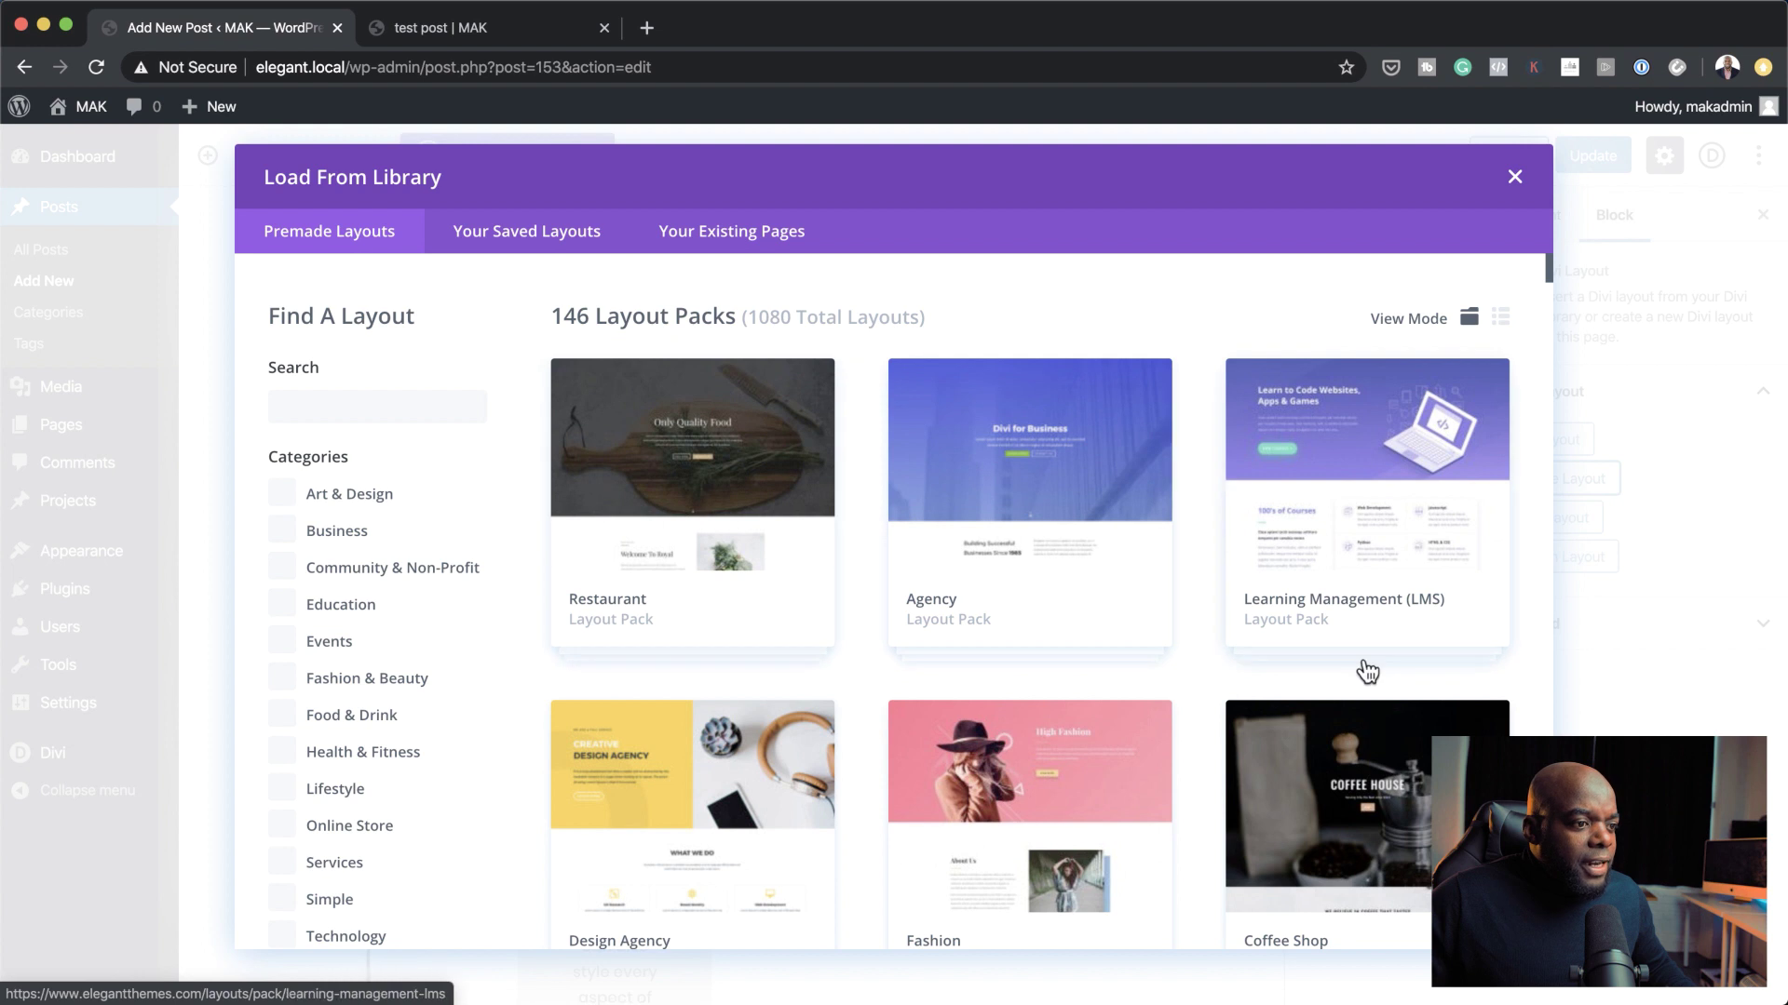
{"action": "left_click", "coordinate": [1515, 178]}
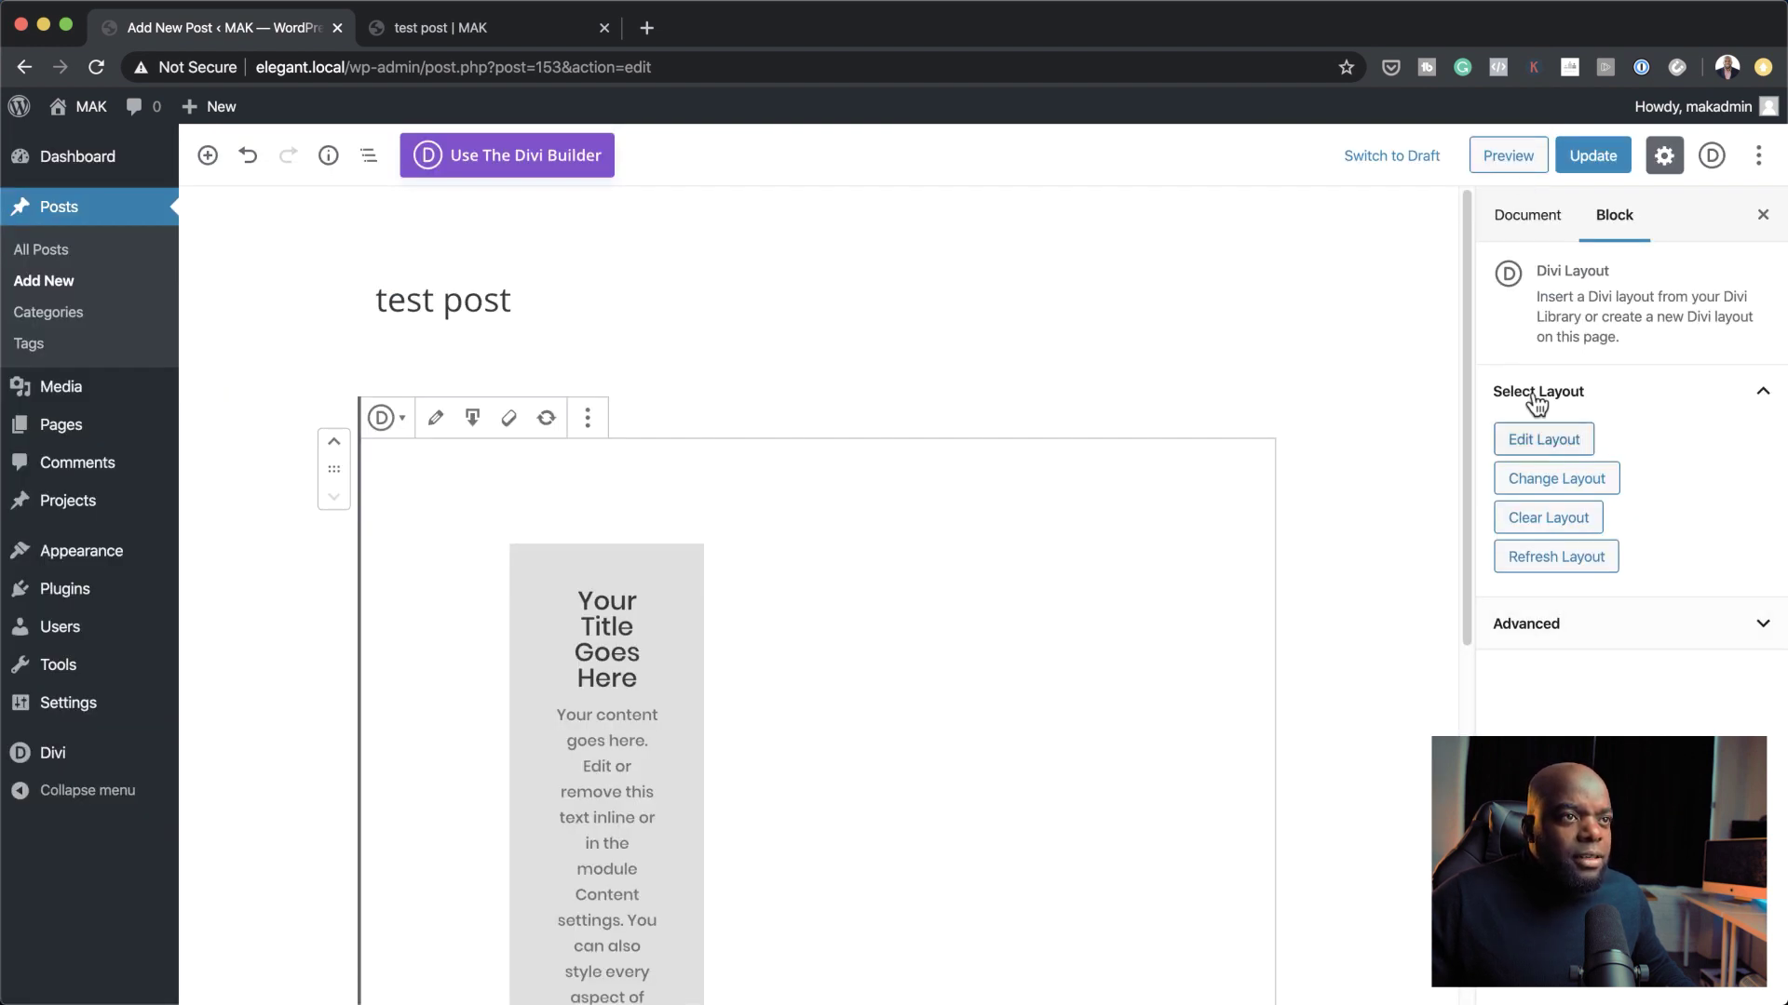
- Switch the post's page layout to one without a sidebar in the document settings and update the post
{"action": "left_click", "coordinate": [1519, 221]}
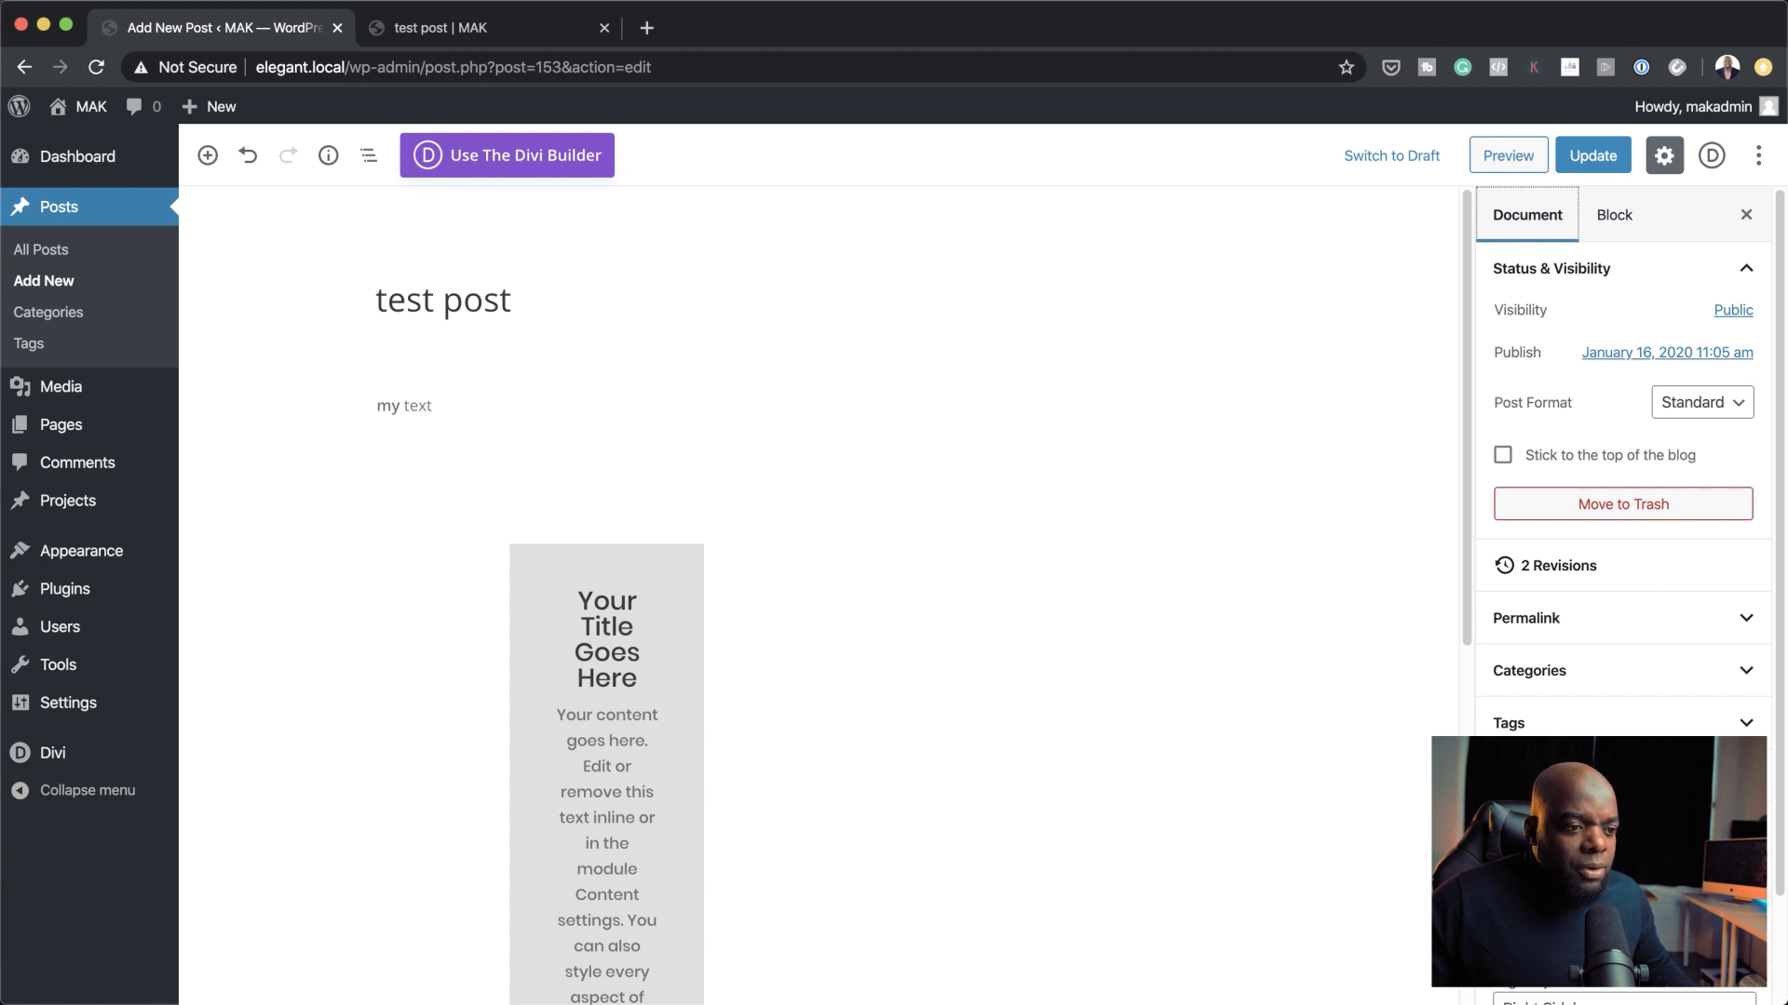
{"action": "scroll", "coordinate": [1623, 466], "scroll_direction": "down", "scroll_amount": 3}
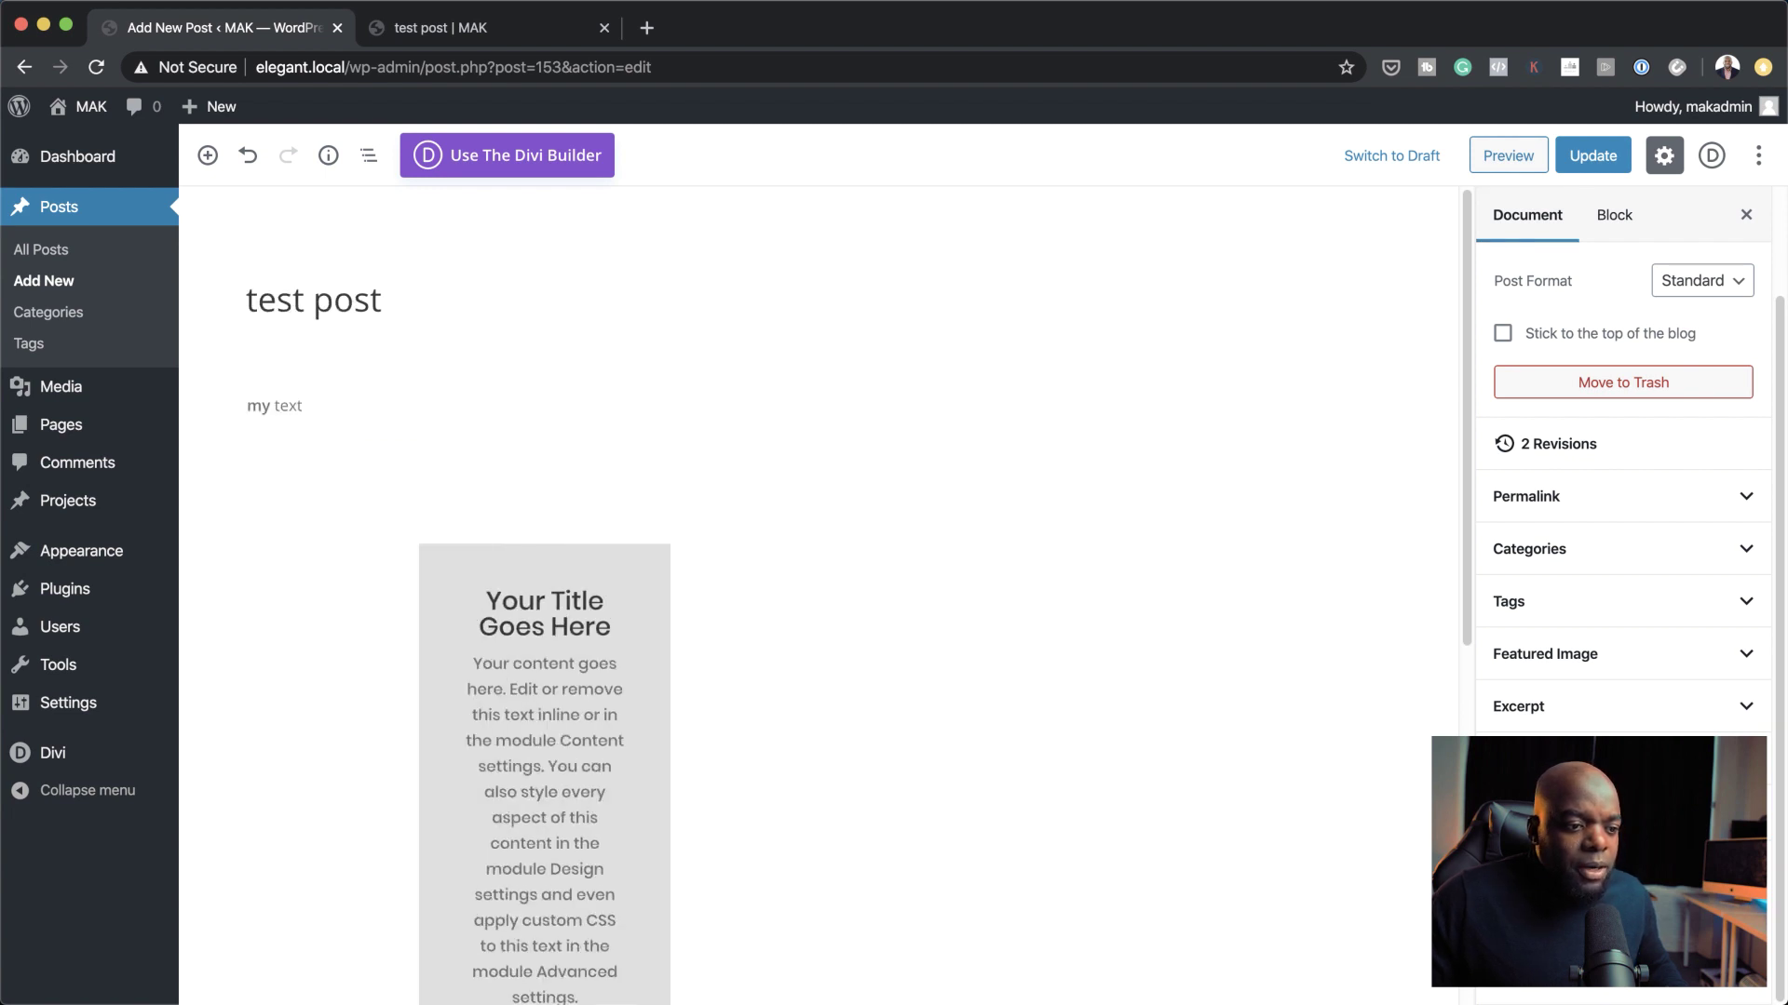
{"action": "left_click", "coordinate": [1605, 164]}
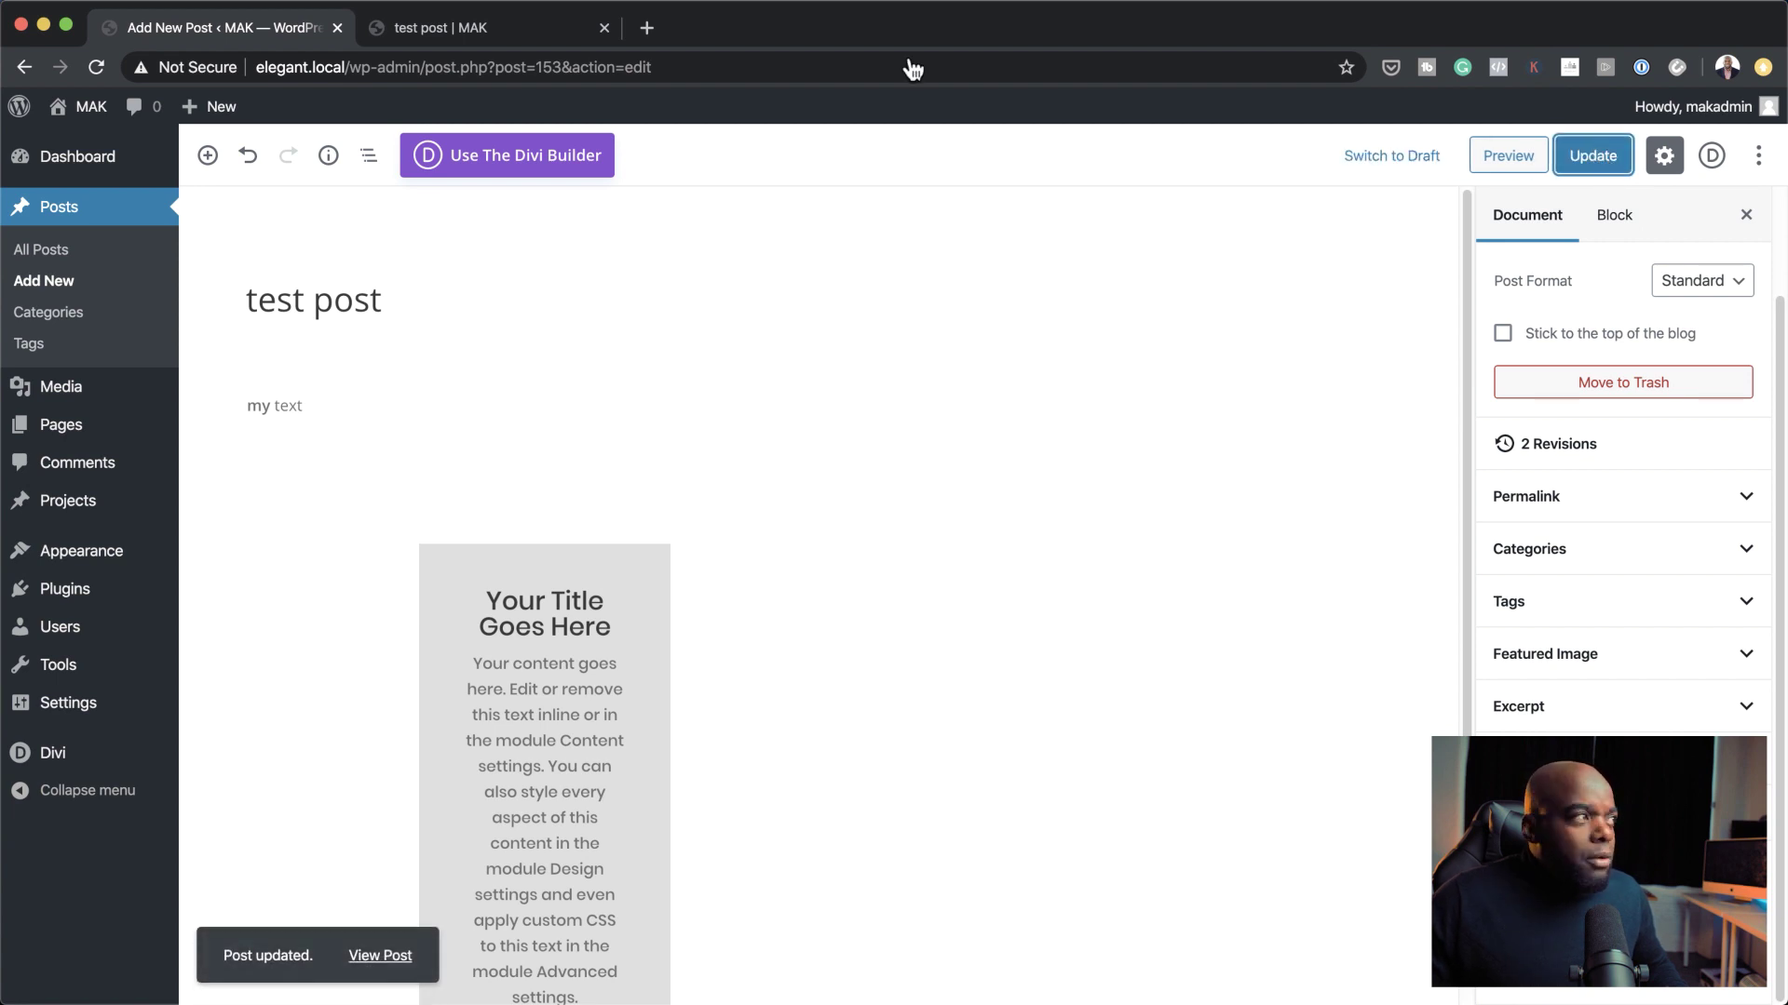
- Reload the live test post to check its layout without the sidebar, then return to the post editor
{"action": "left_click", "coordinate": [516, 26]}
{"action": "left_click", "coordinate": [98, 70]}
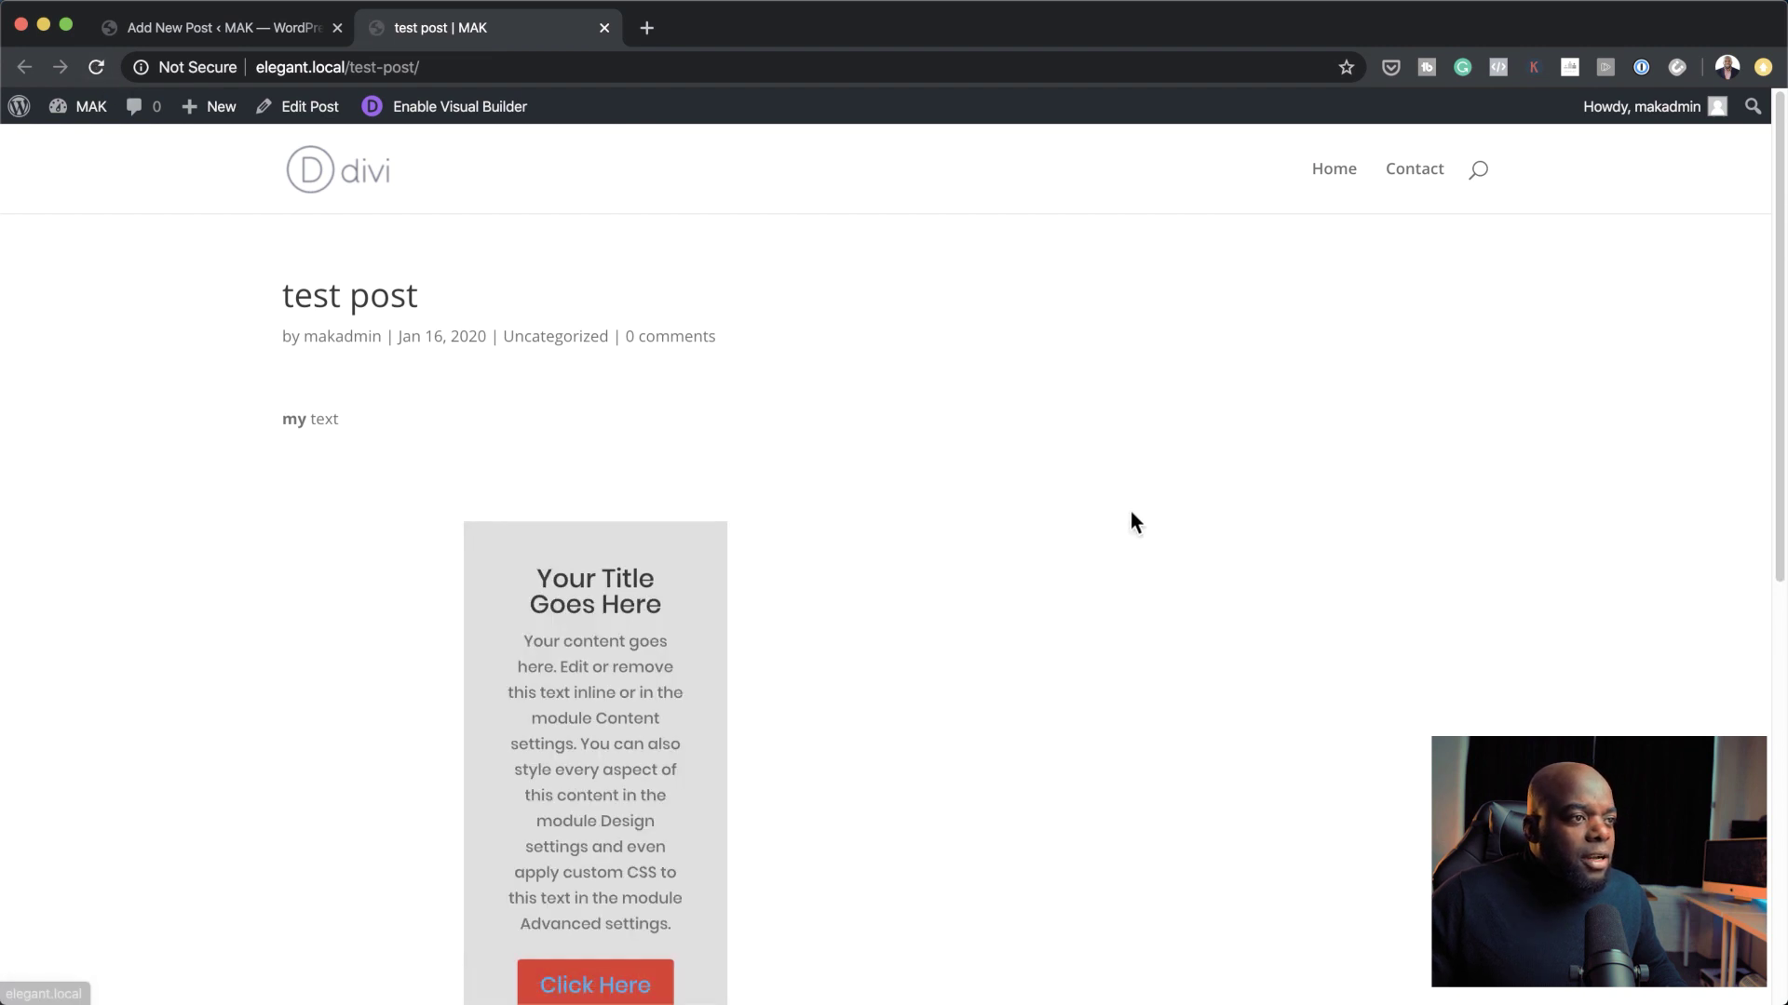
{"action": "left_click", "coordinate": [264, 32]}
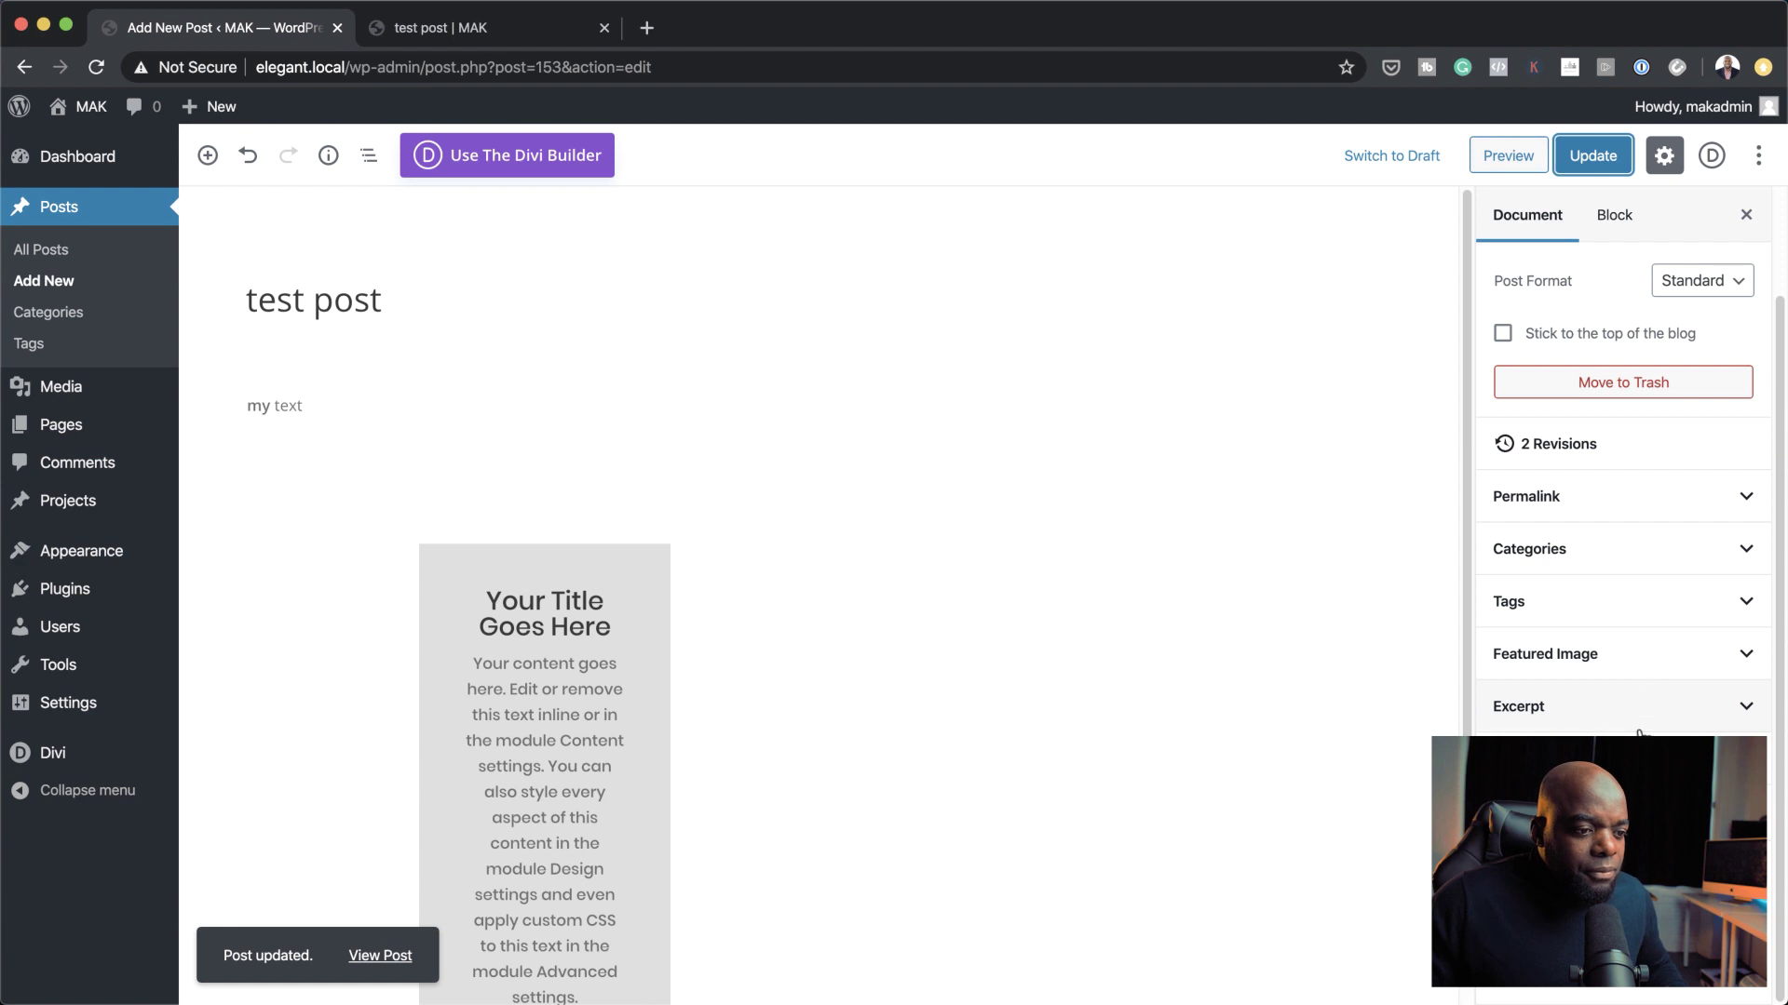
- Set the media library image adult-beautiful-cute-cutting-1153368.jpg as the post's featured image and update the post
{"action": "left_click", "coordinate": [1597, 663]}
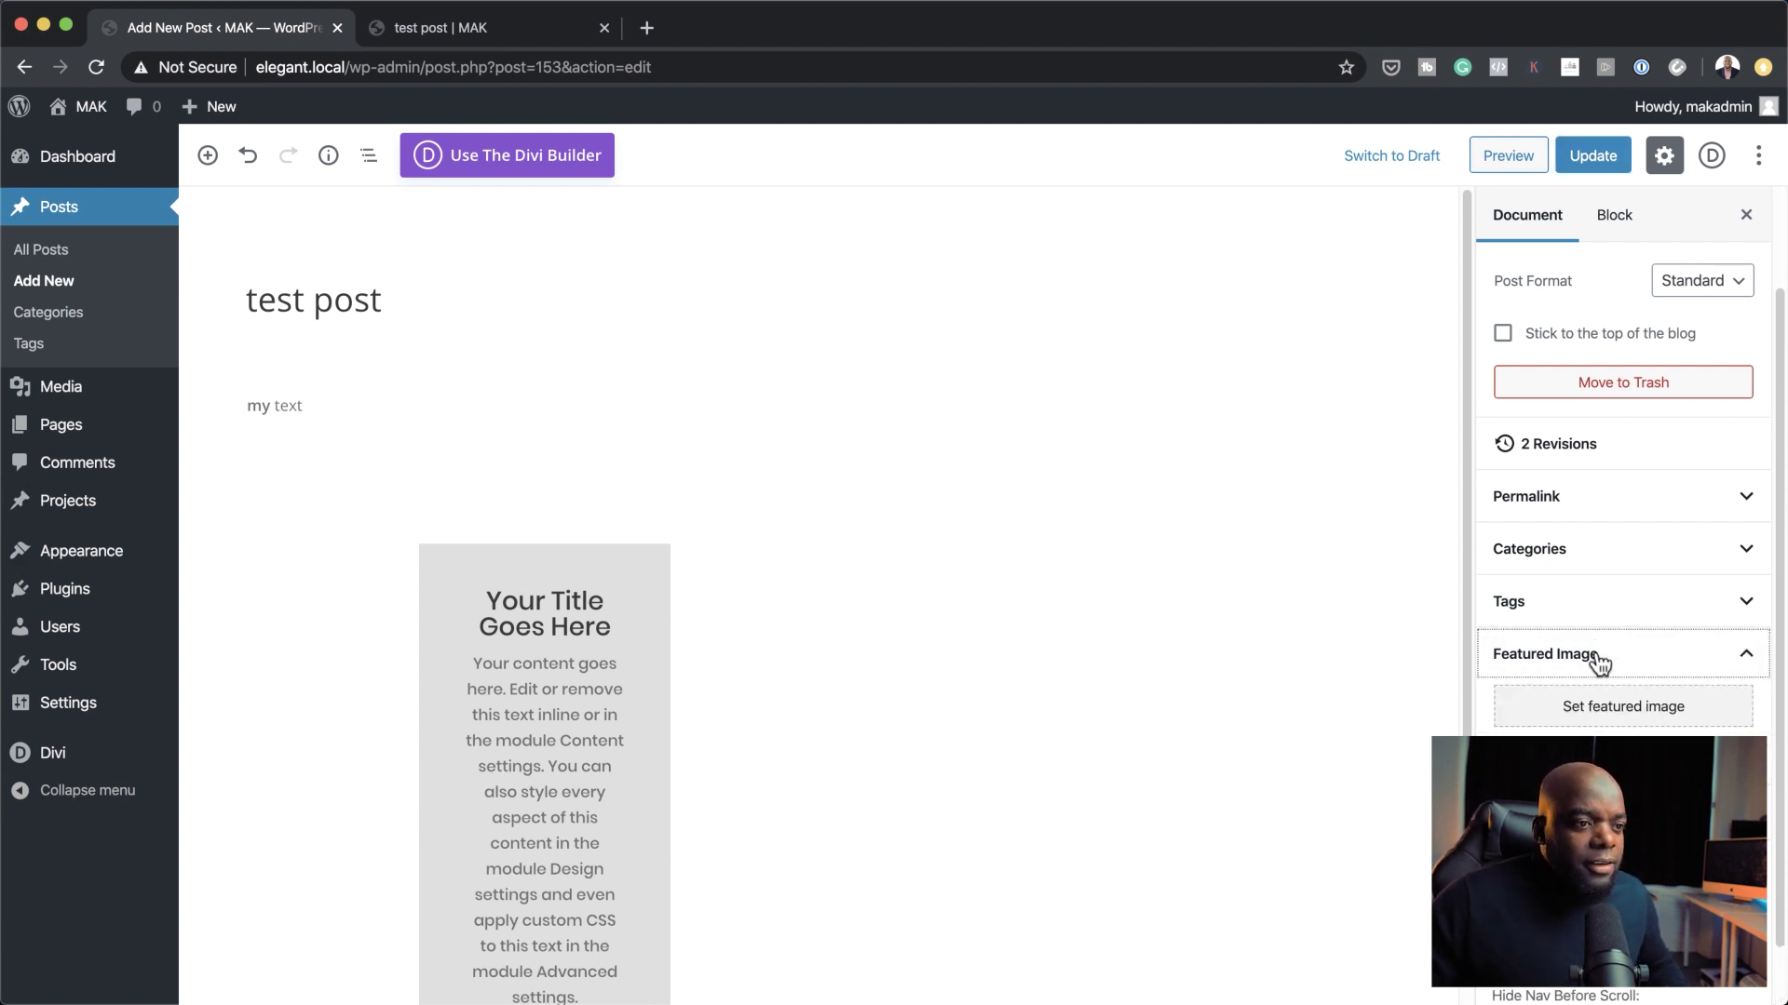
{"action": "left_click", "coordinate": [1624, 705]}
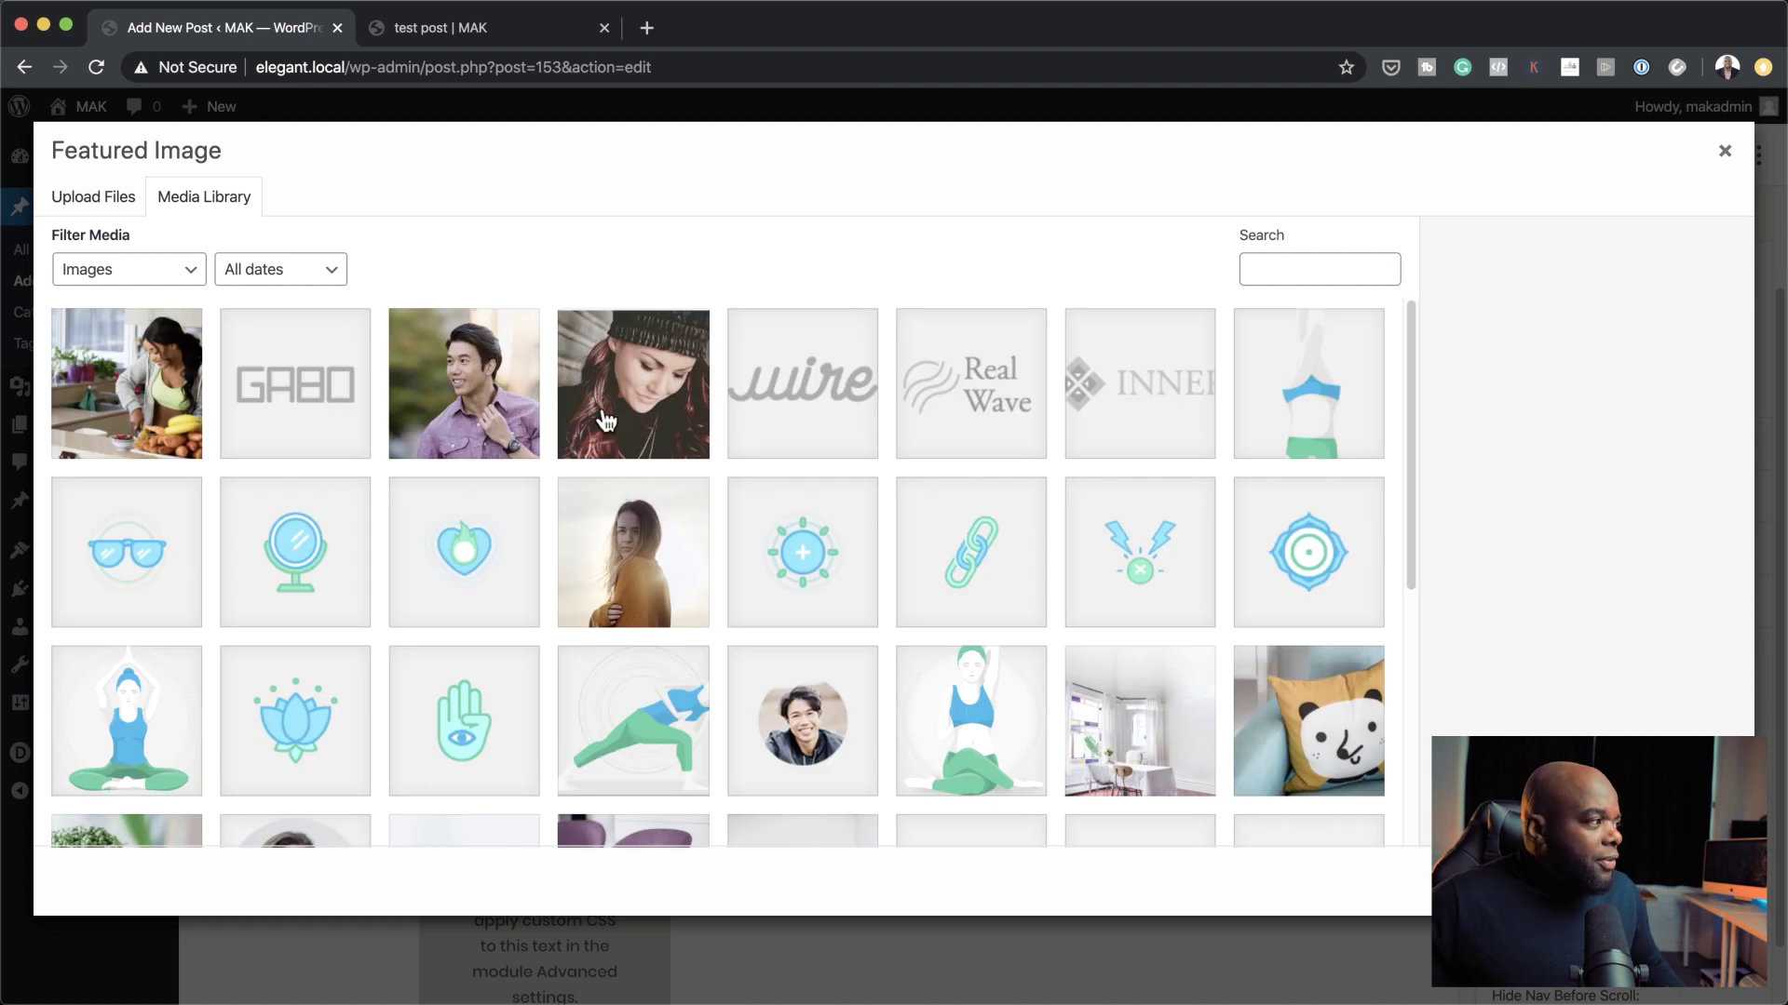
{"action": "left_click", "coordinate": [127, 383]}
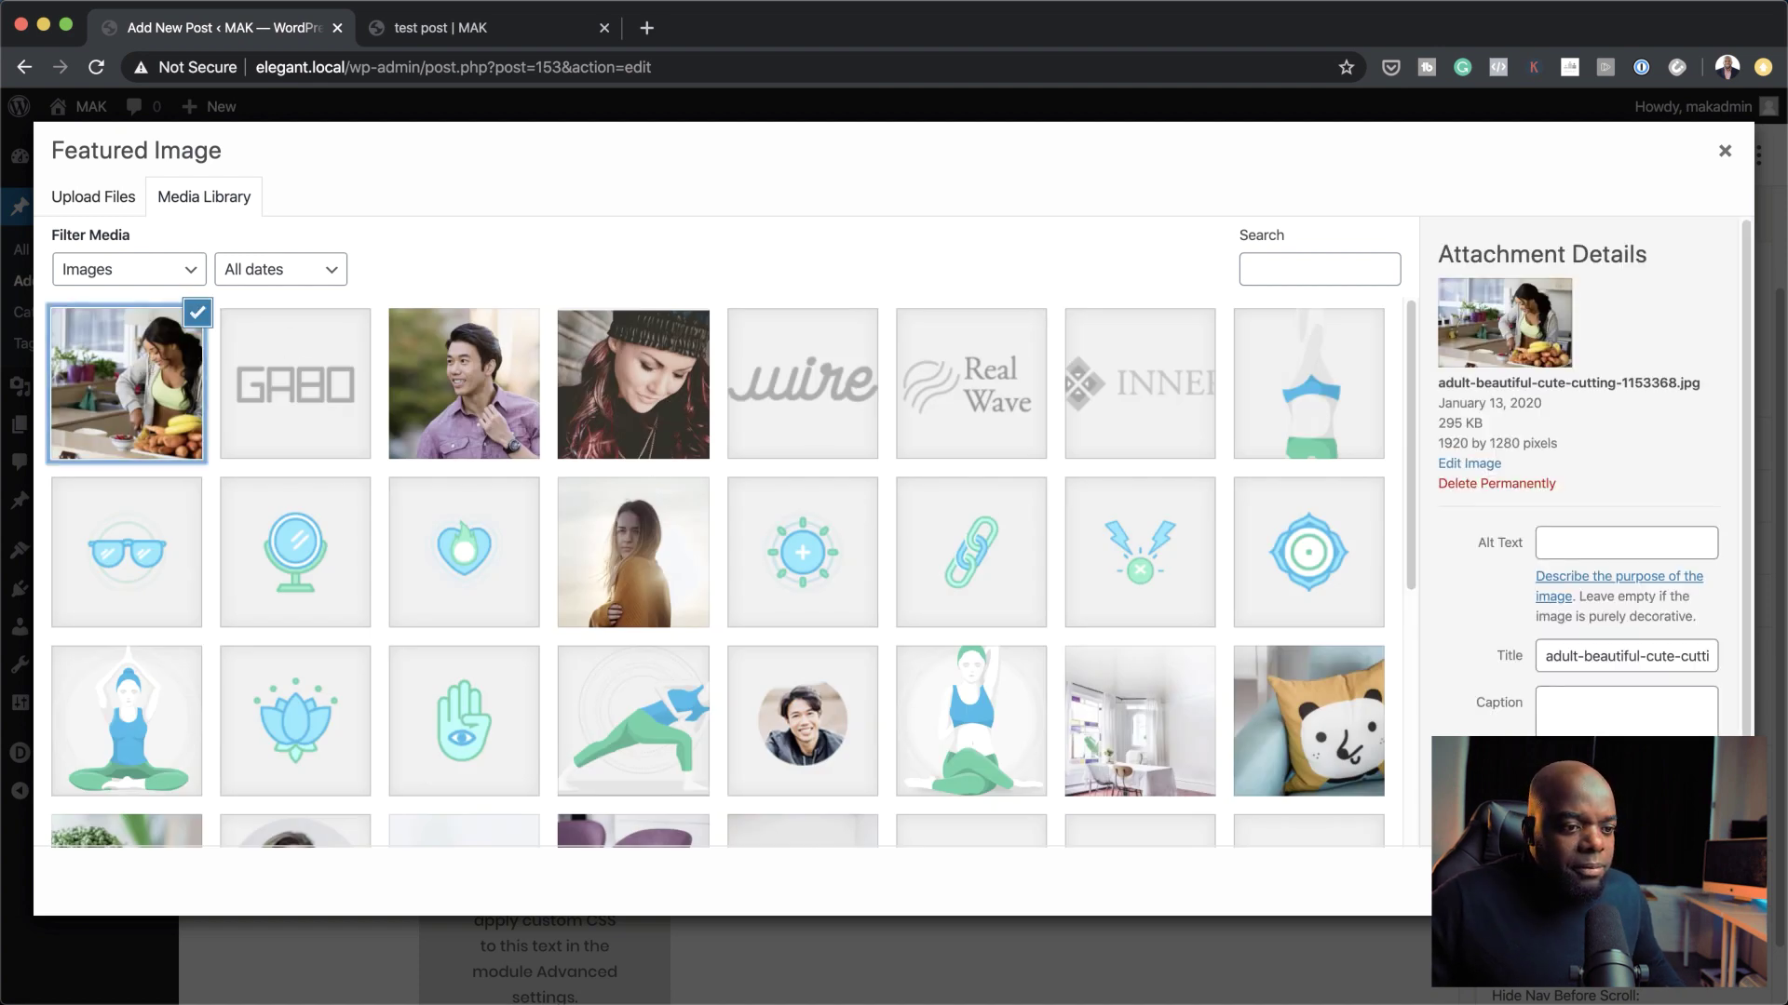
{"action": "left_click", "coordinate": [1667, 880]}
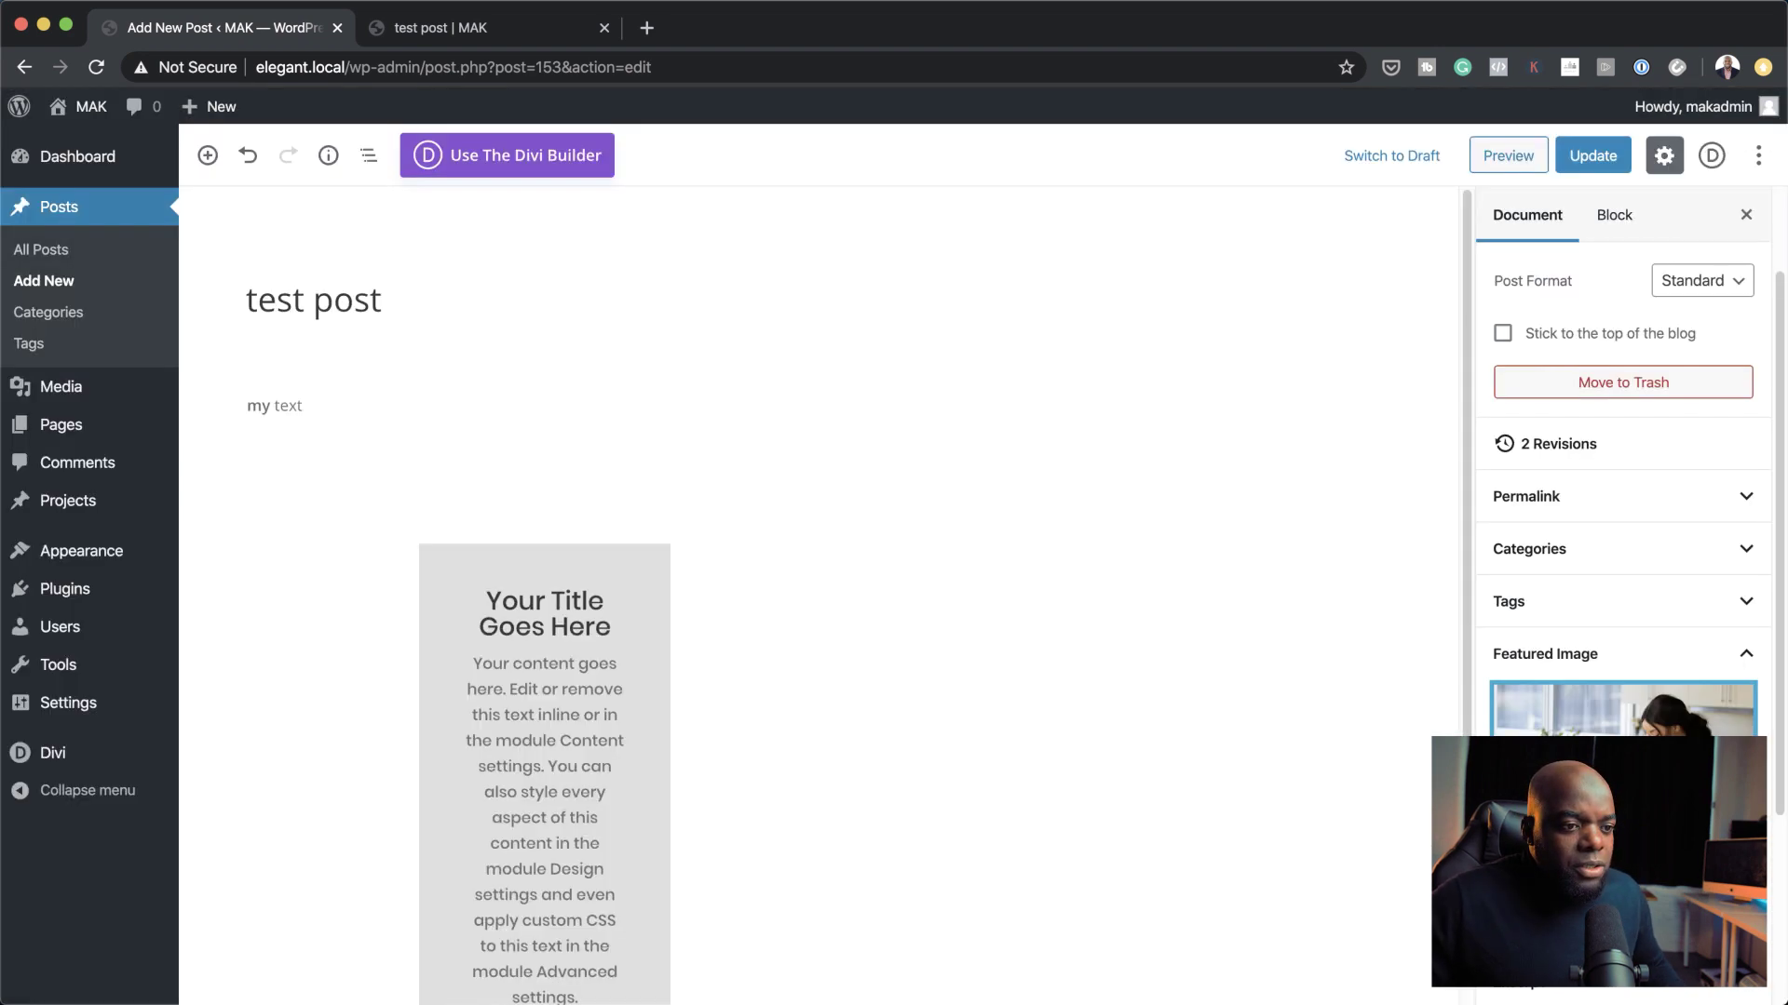
{"action": "left_click", "coordinate": [1601, 156]}
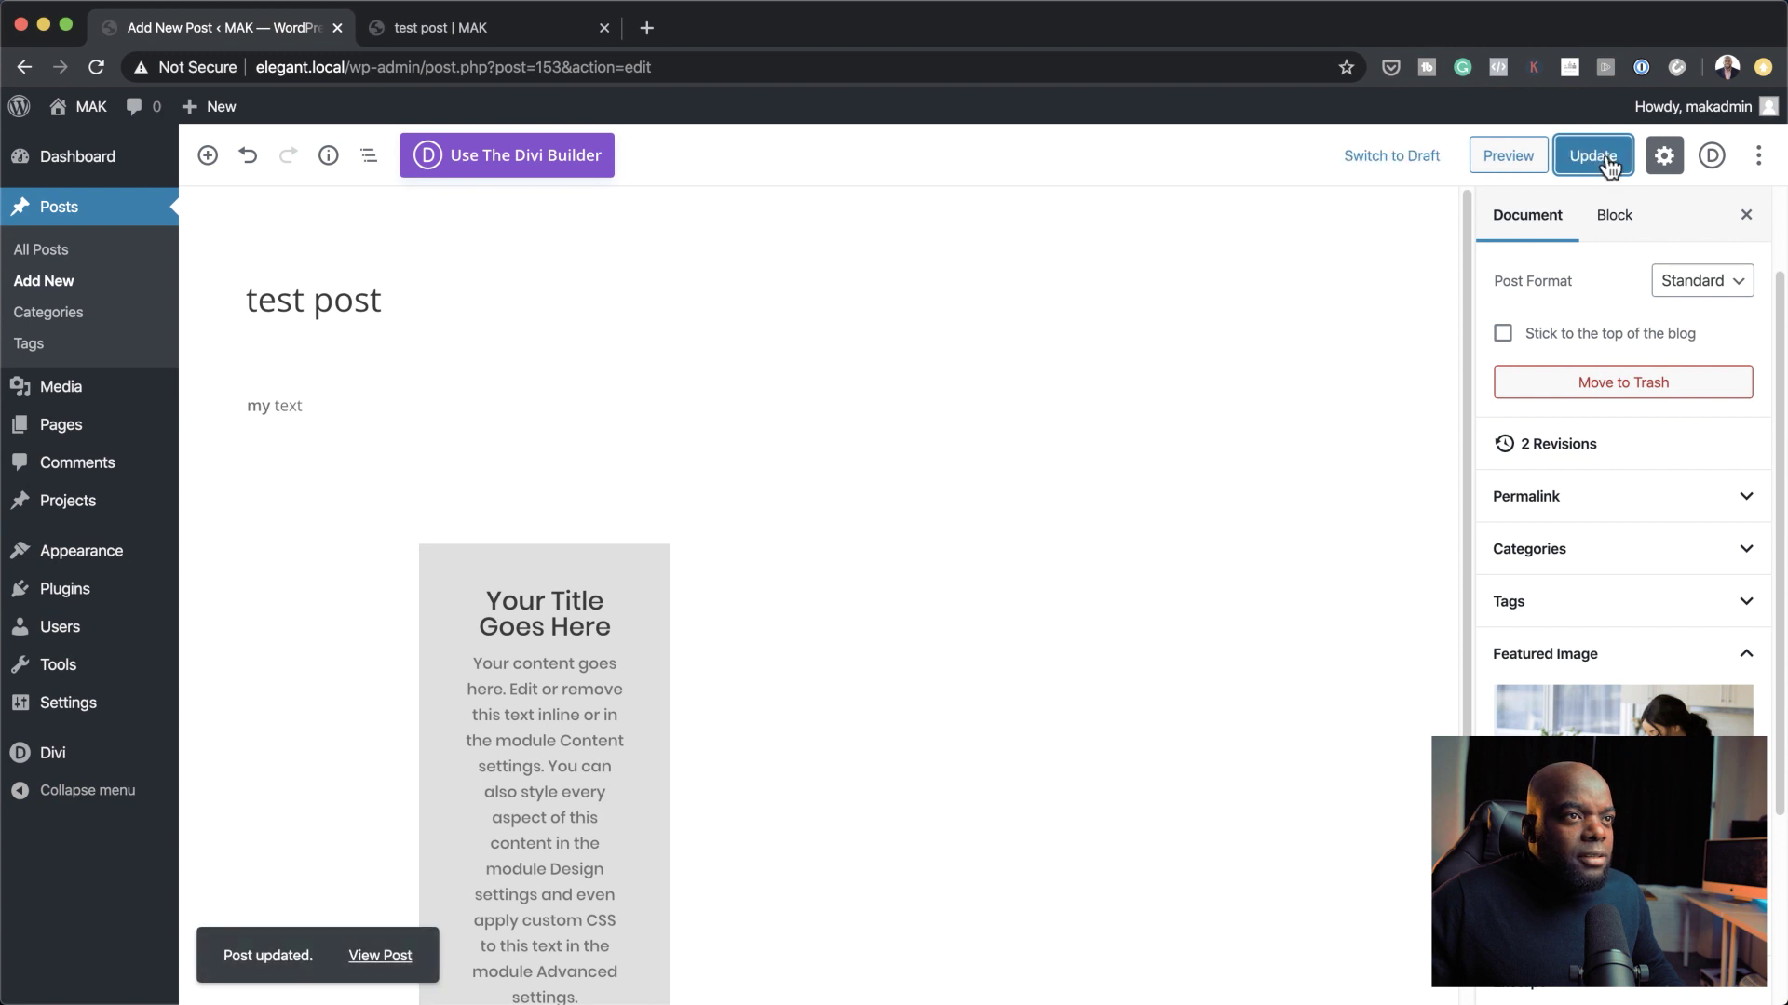
- Reload the live test post, examine the featured image, text and Call To Action, then return to the post editor
{"action": "left_click", "coordinate": [538, 37]}
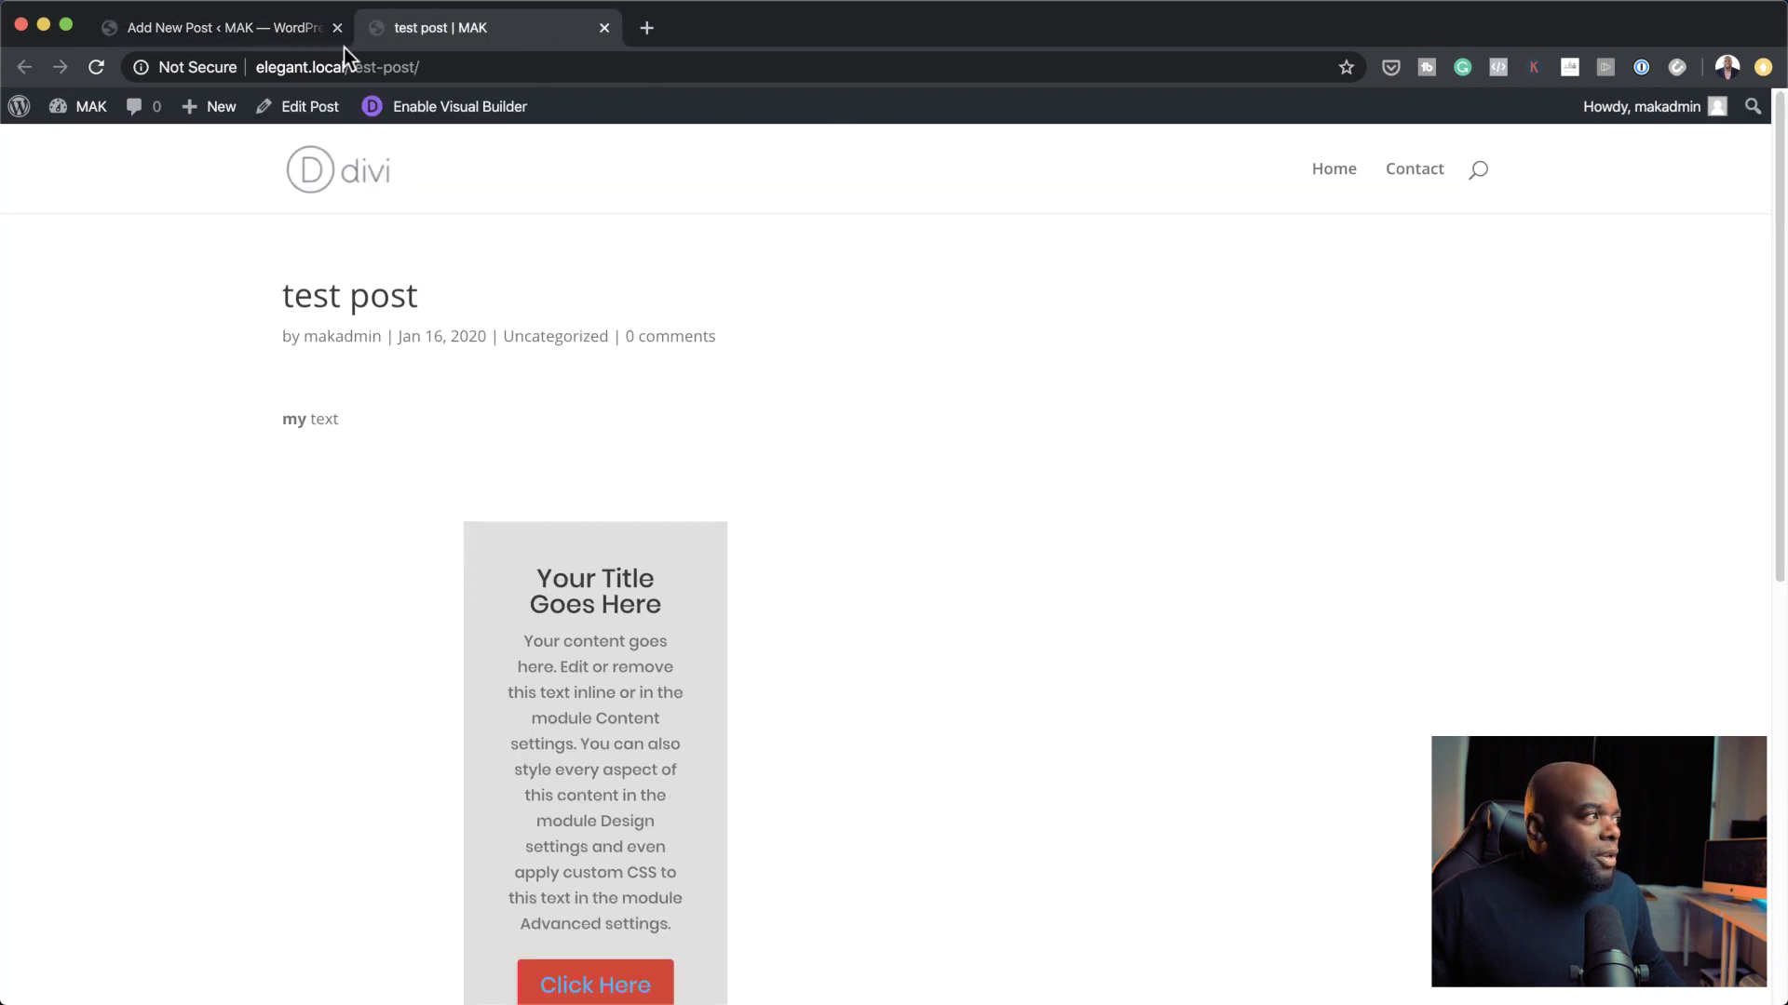
{"action": "left_click", "coordinate": [95, 67]}
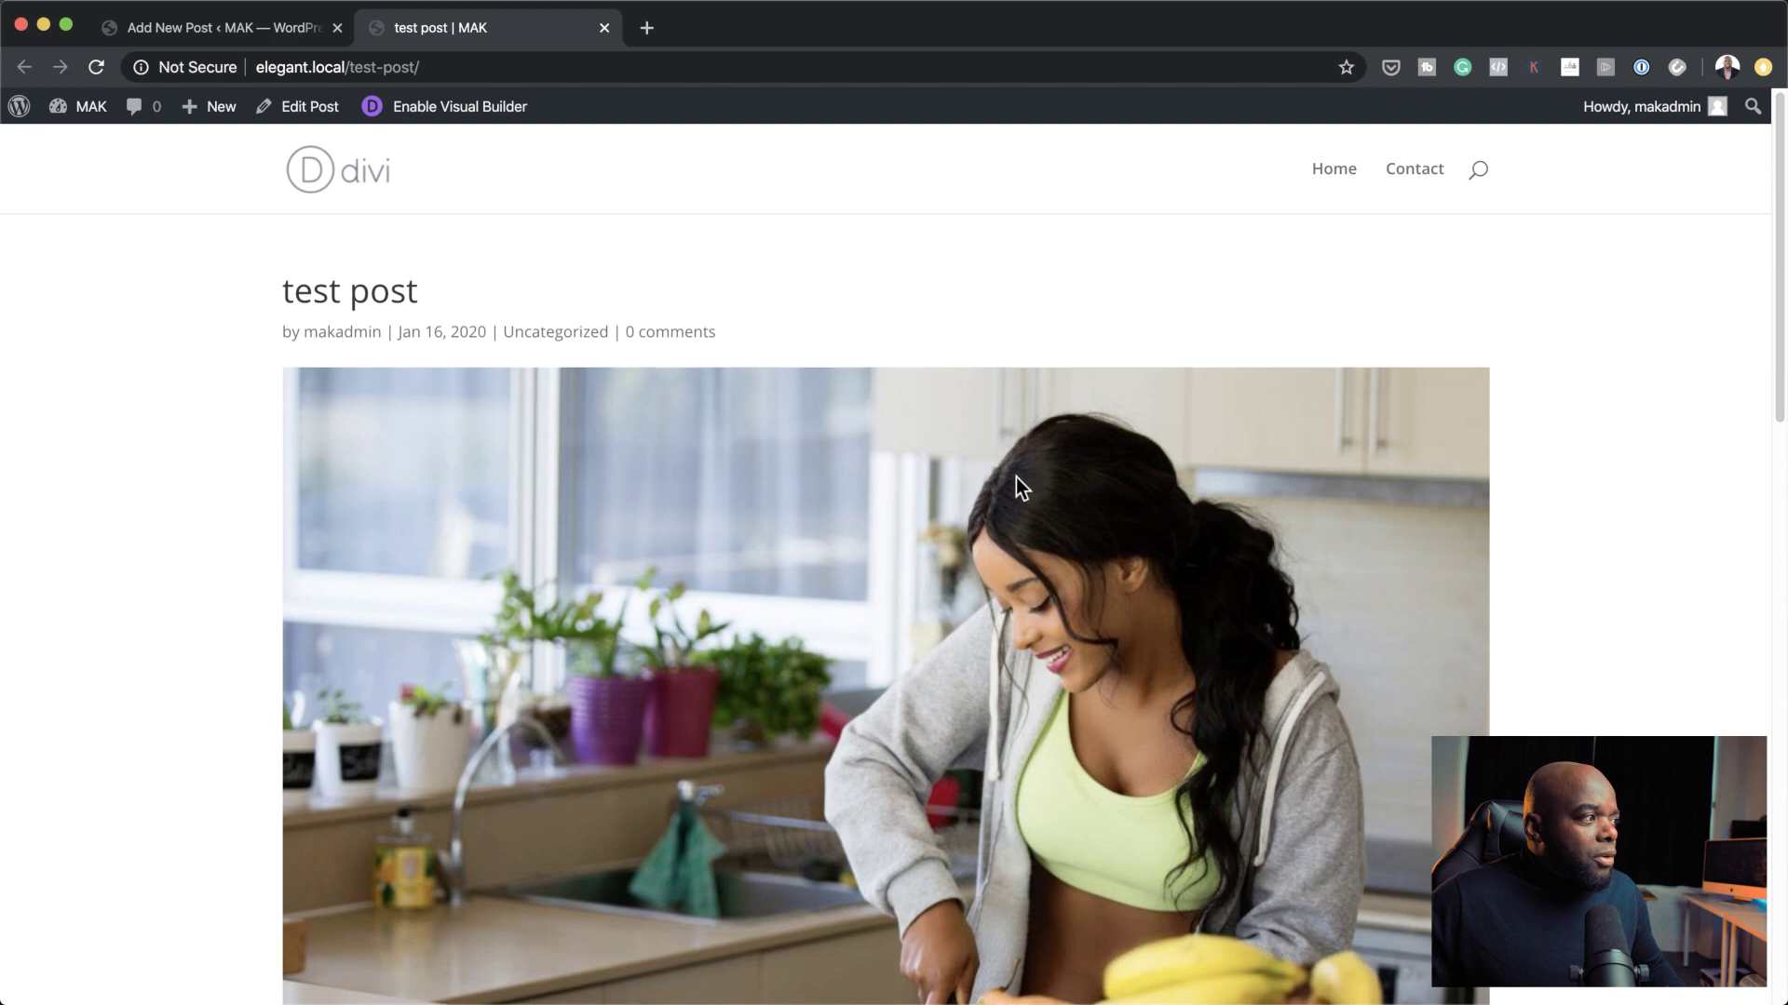
{"action": "scroll", "coordinate": [1016, 475], "scroll_direction": "down", "scroll_amount": 2}
{"action": "scroll", "coordinate": [1081, 441], "scroll_direction": "down", "scroll_amount": 5}
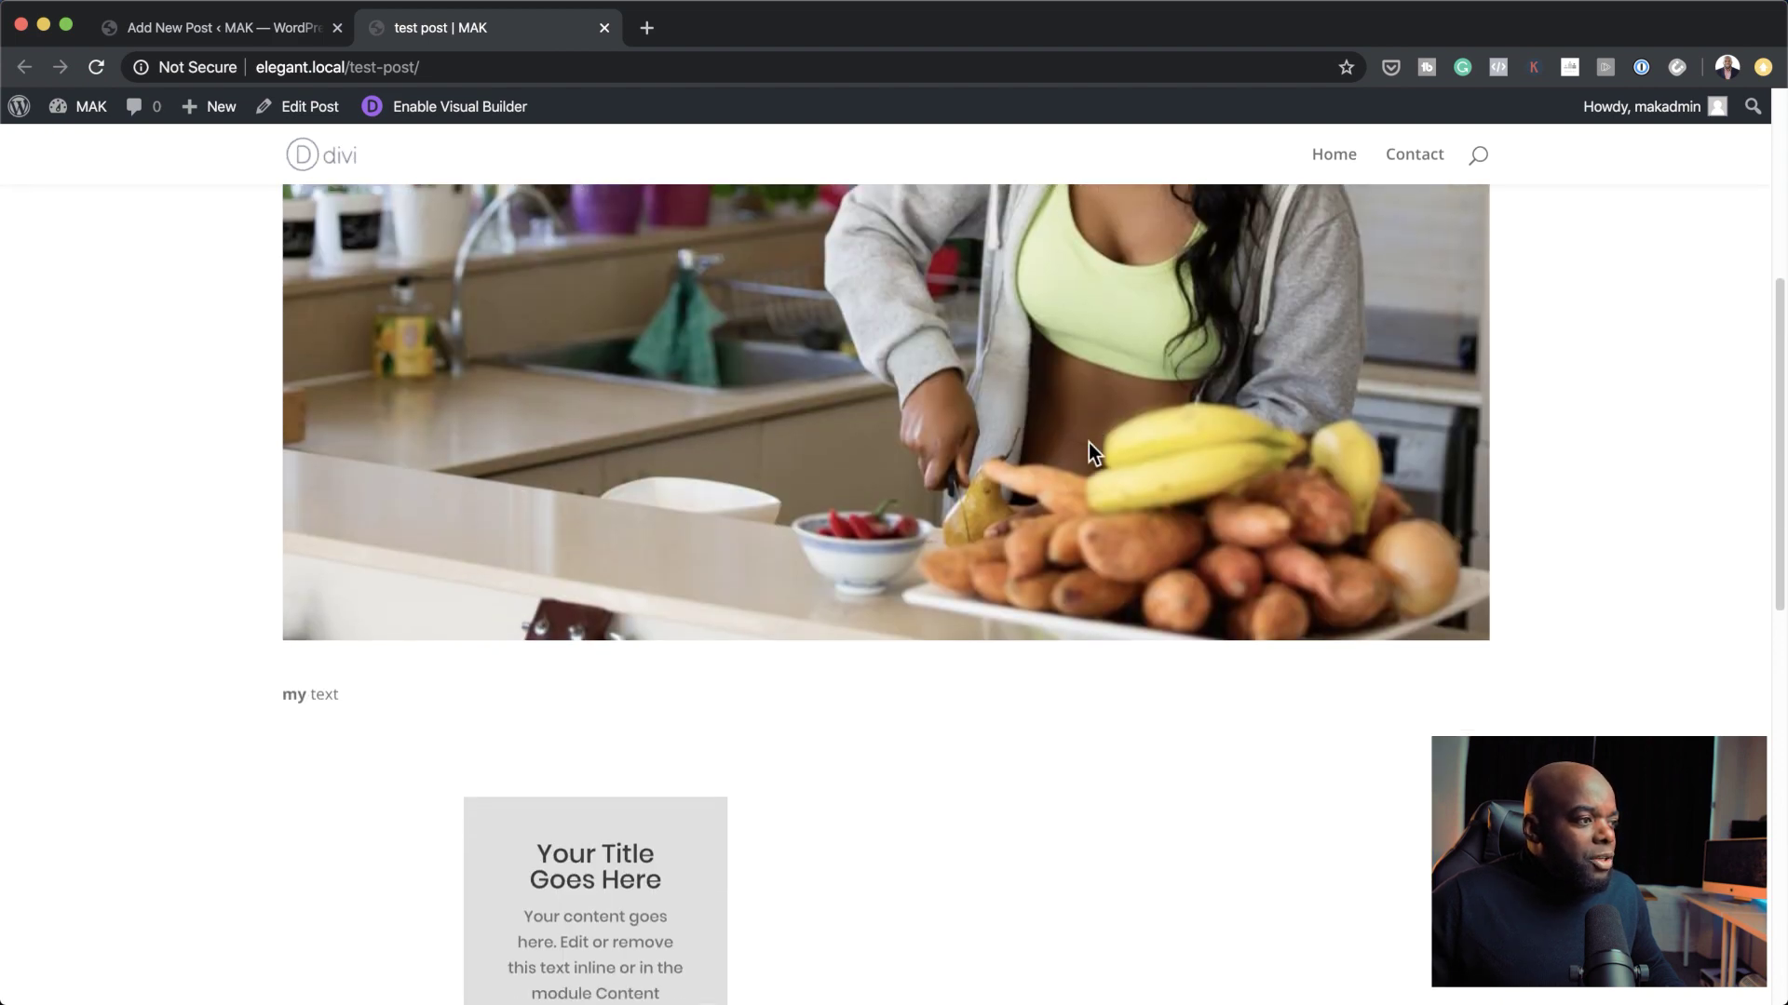
{"action": "scroll", "coordinate": [1091, 453], "scroll_direction": "down", "scroll_amount": 4}
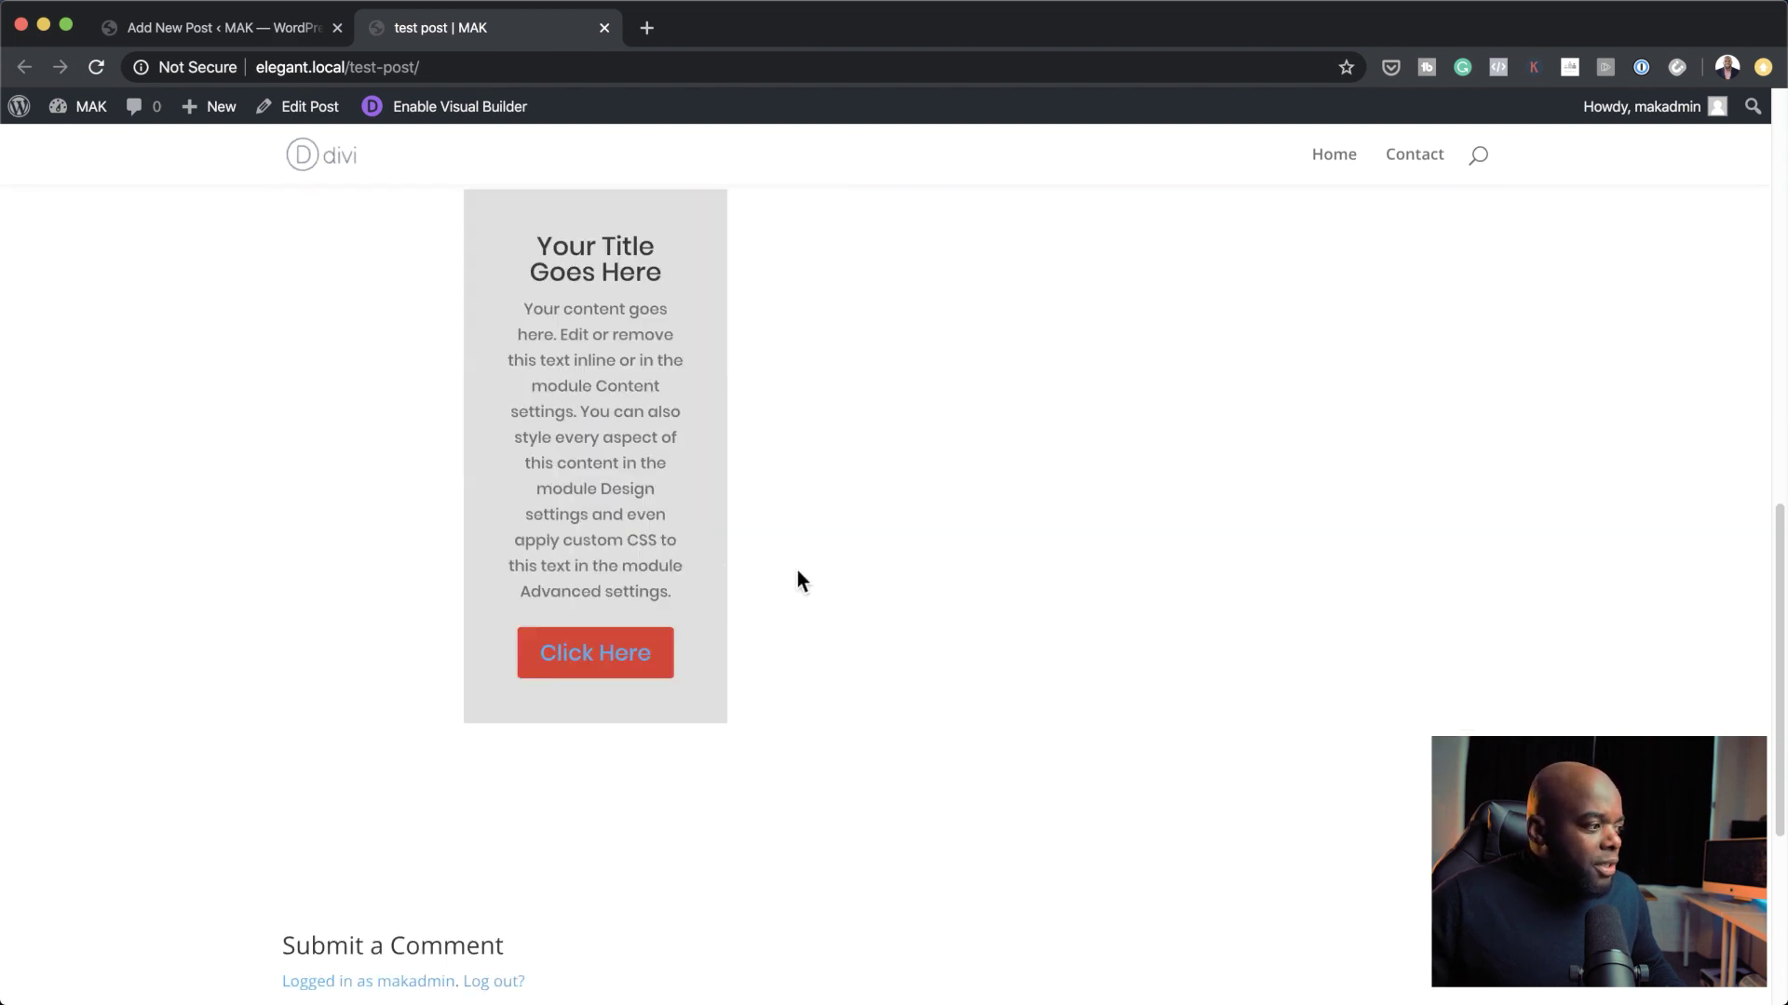
{"action": "scroll", "coordinate": [820, 550], "scroll_direction": "up", "scroll_amount": 4}
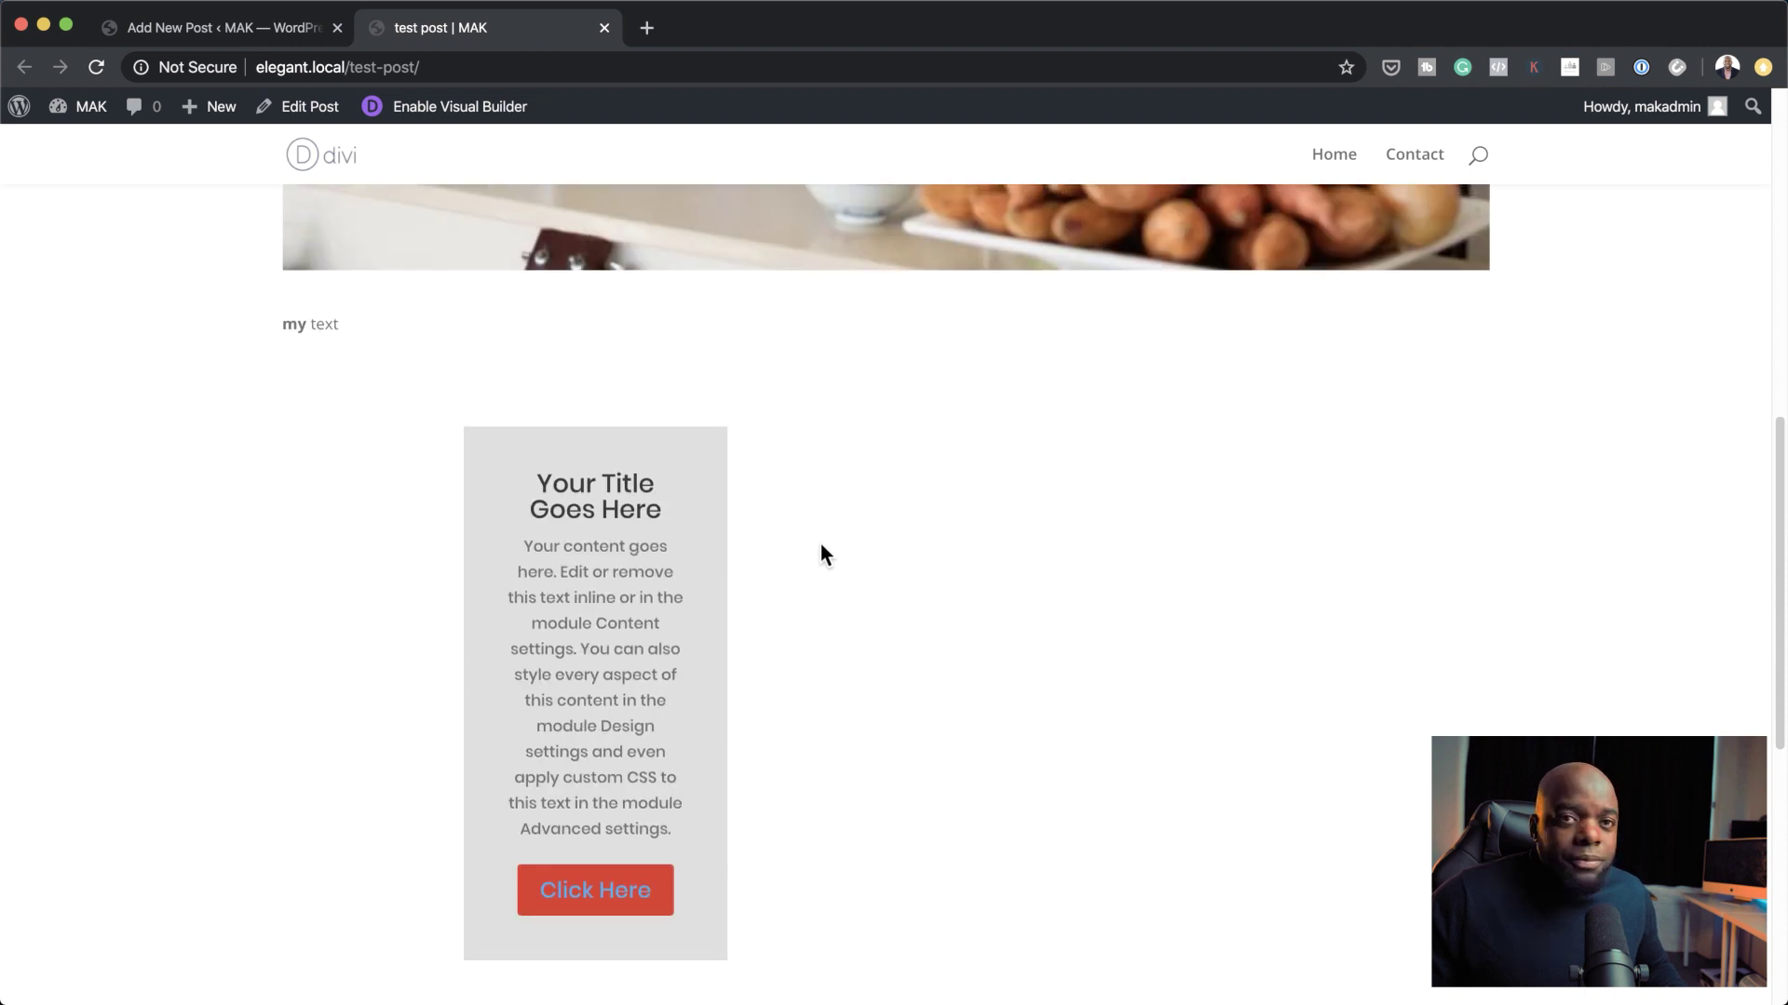
{"action": "scroll", "coordinate": [819, 549], "scroll_direction": "up", "scroll_amount": 6}
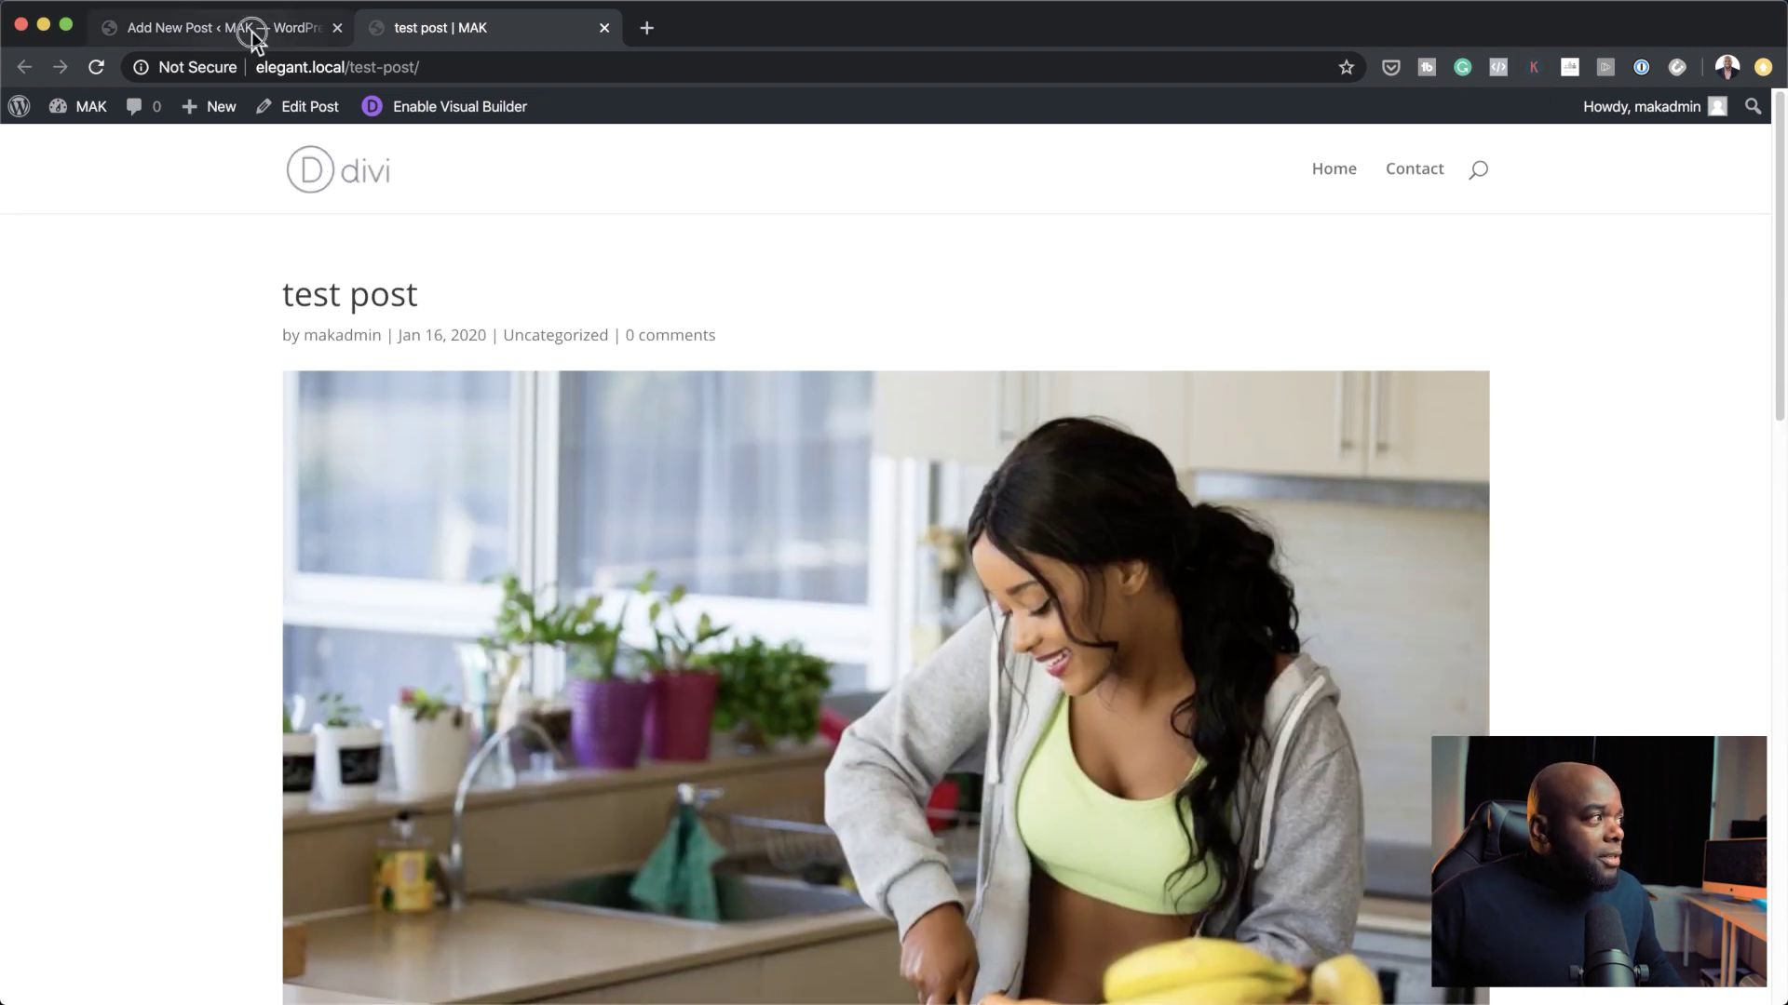
{"action": "left_click", "coordinate": [260, 30]}
- Select the Divi Layout block in the post and view the block types it can be transformed to
{"action": "scroll", "coordinate": [774, 713], "scroll_direction": "down", "scroll_amount": 3}
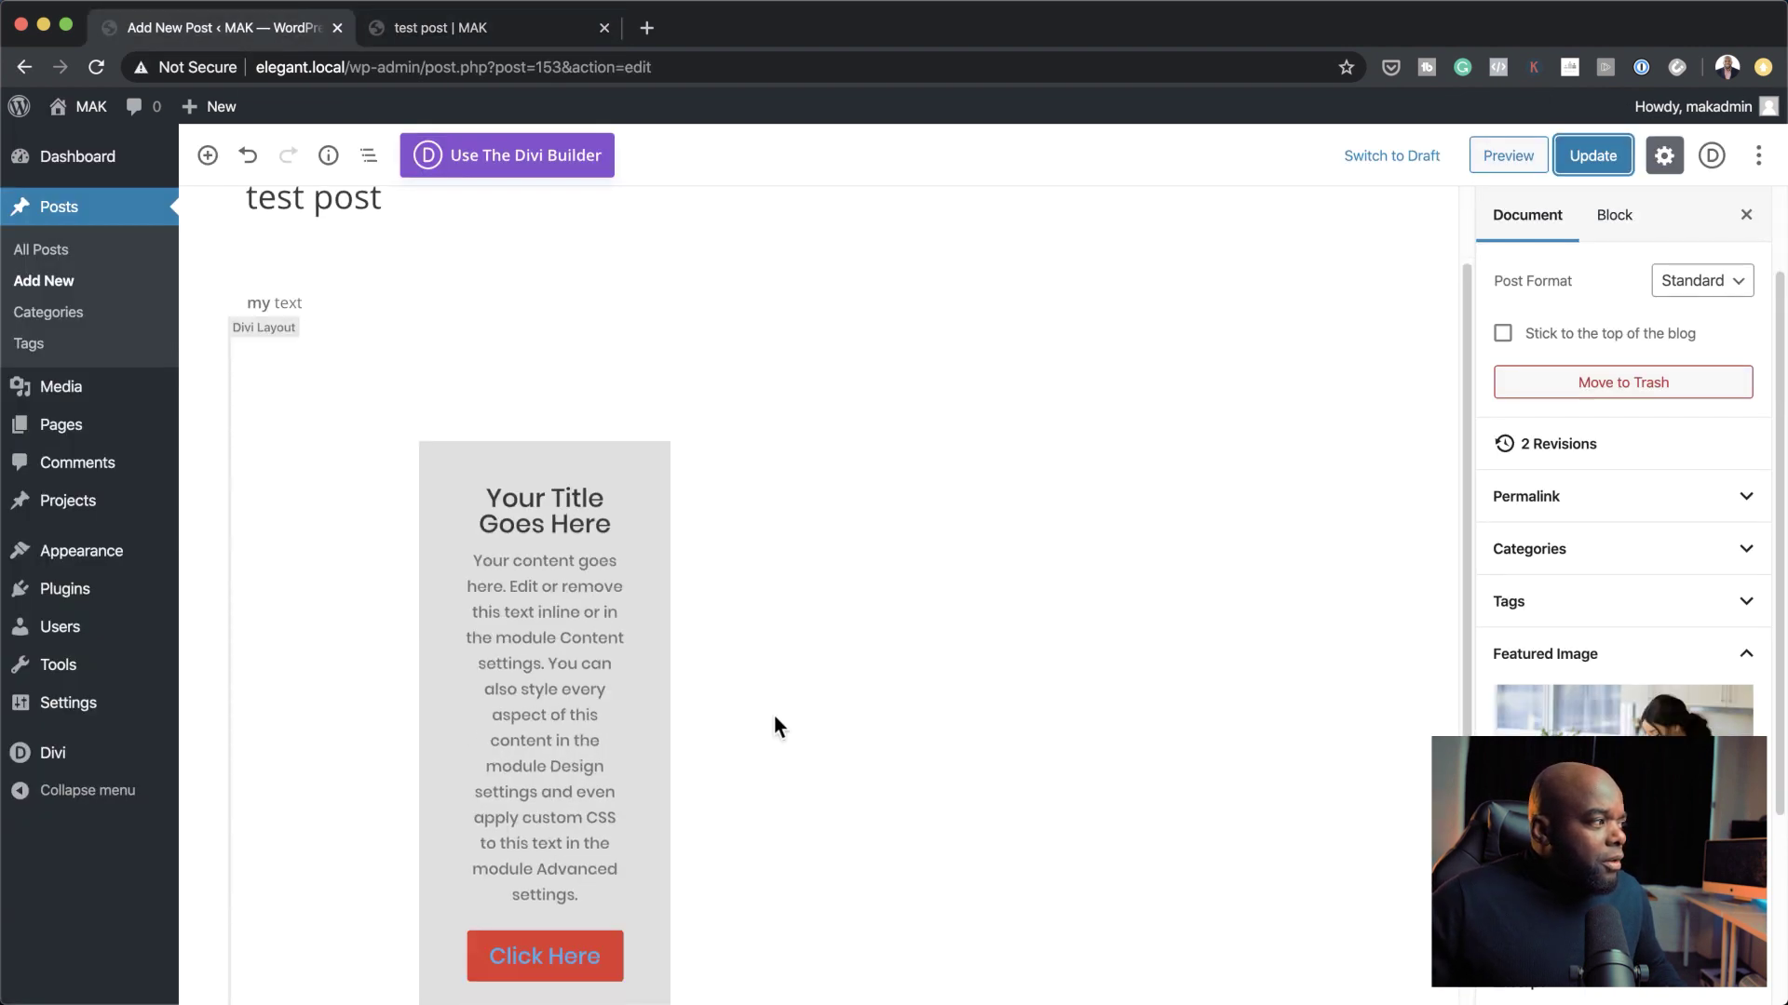
{"action": "scroll", "coordinate": [870, 662], "scroll_direction": "up", "scroll_amount": 3}
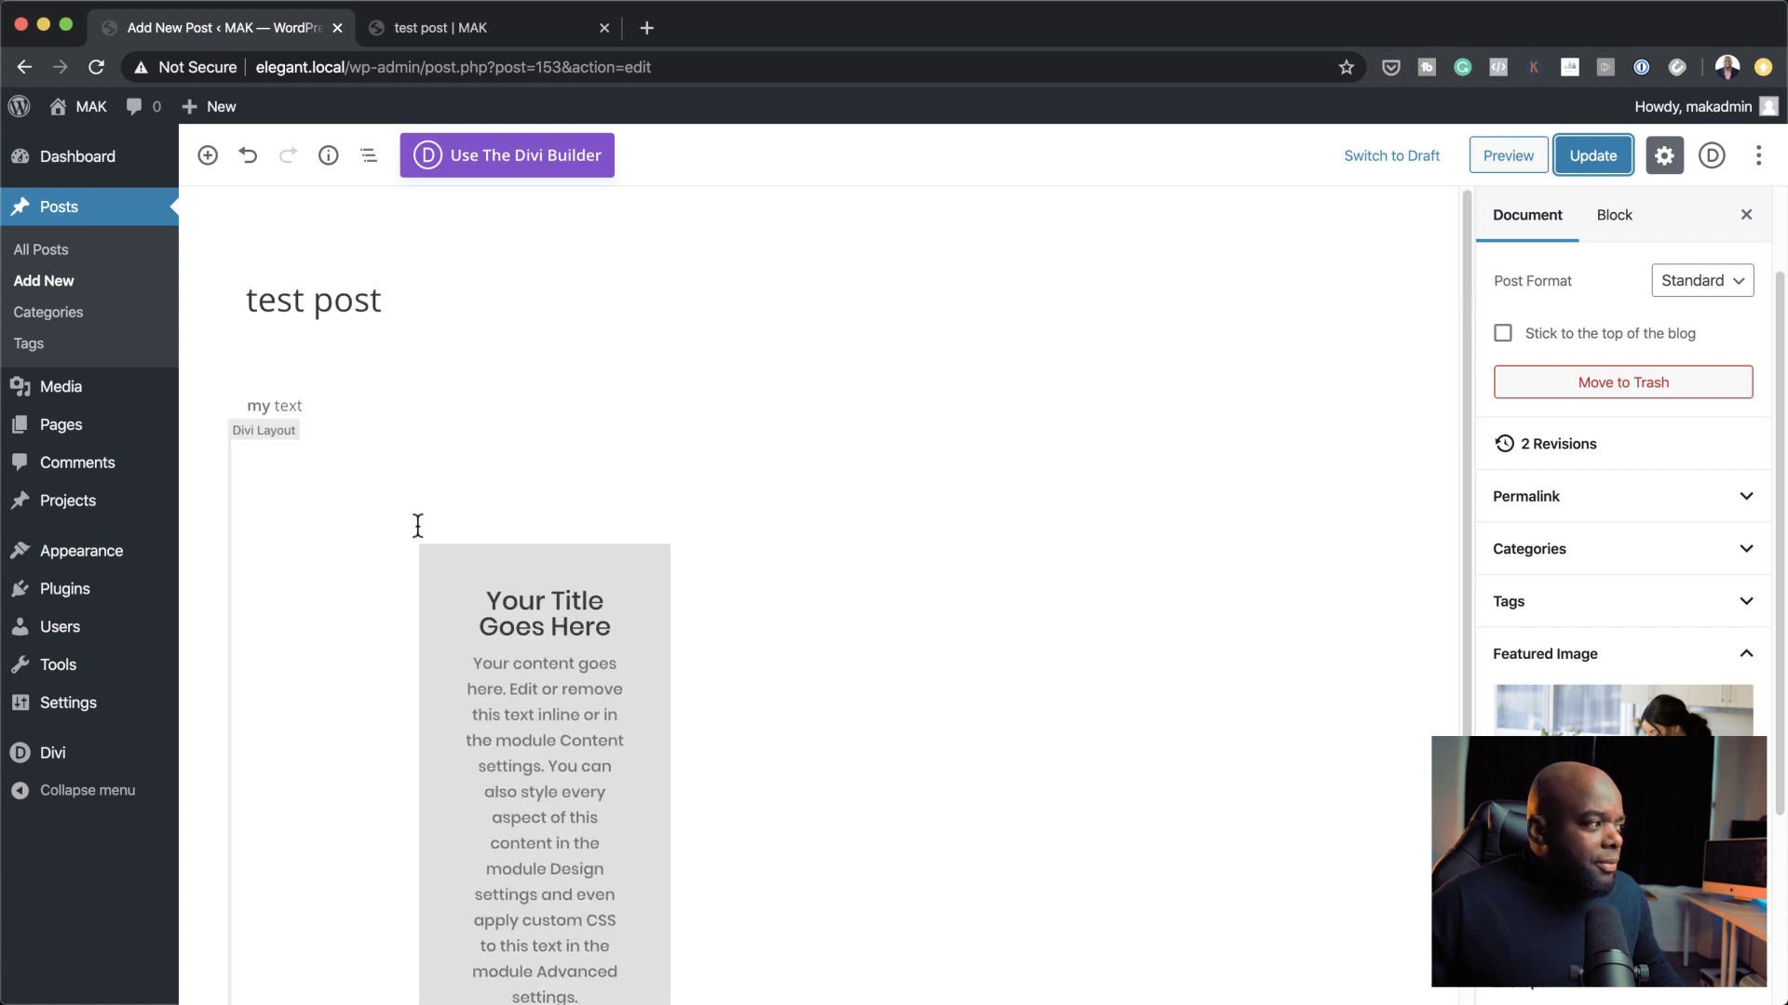
{"action": "left_click", "coordinate": [343, 544]}
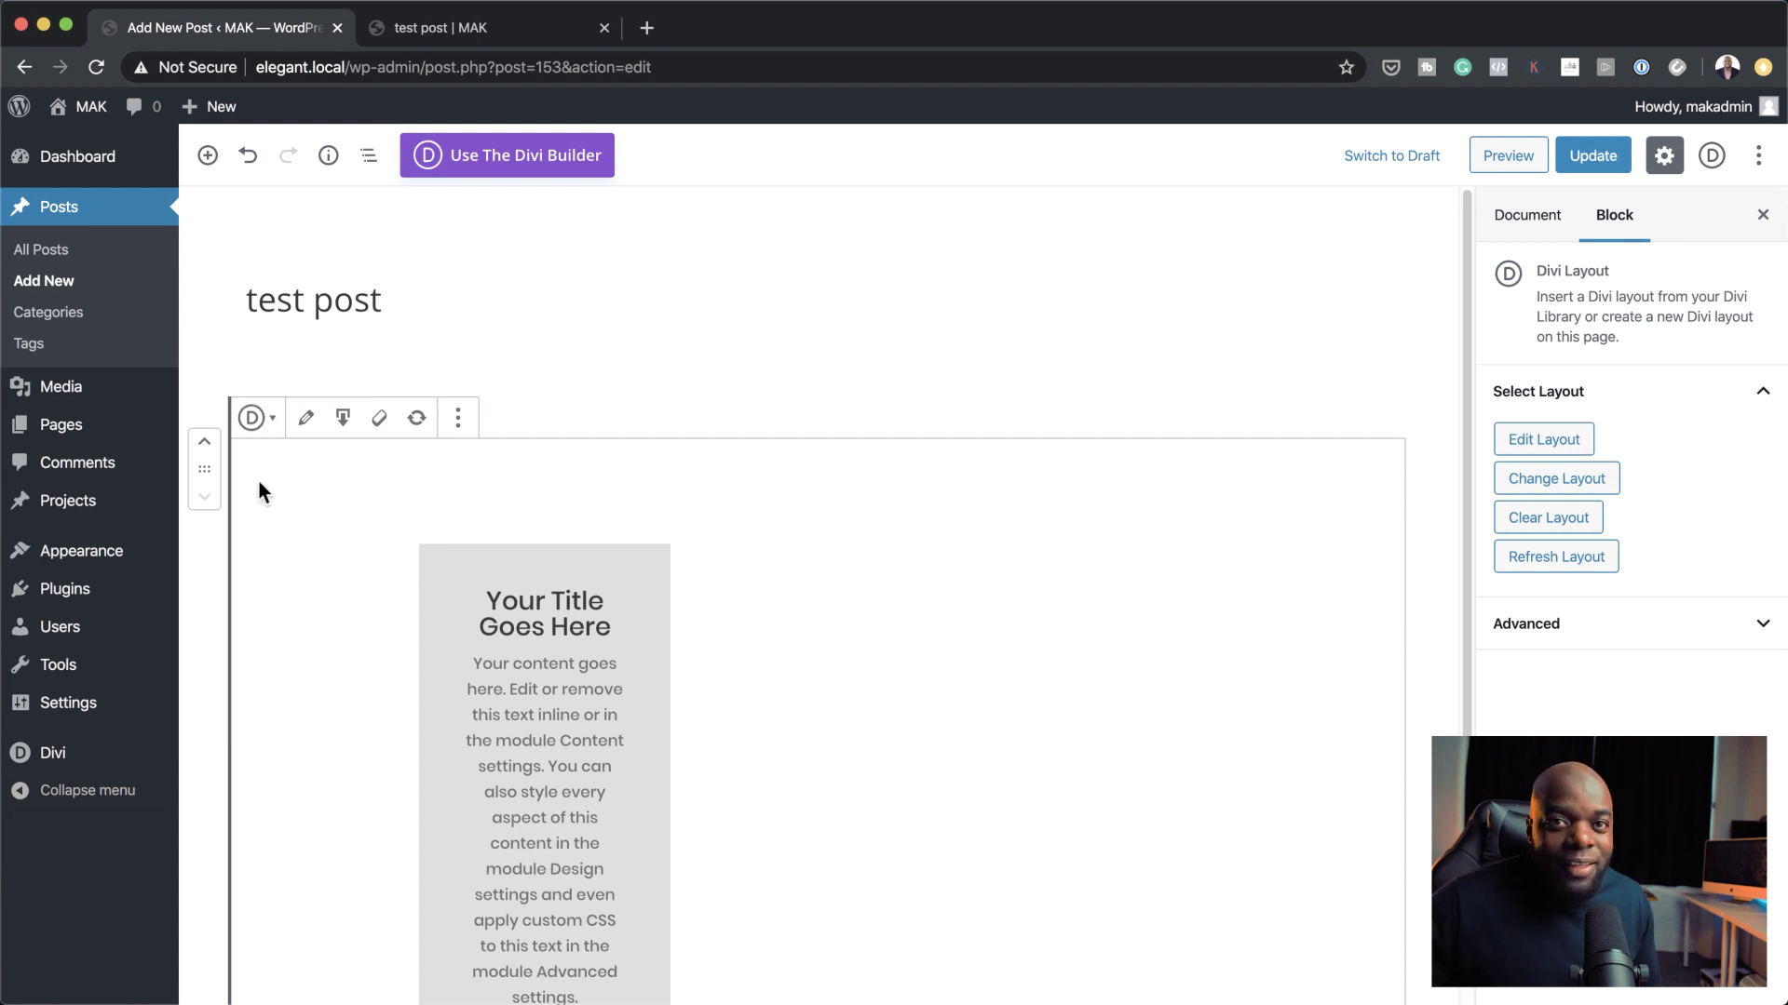
{"action": "left_click", "coordinate": [257, 421]}
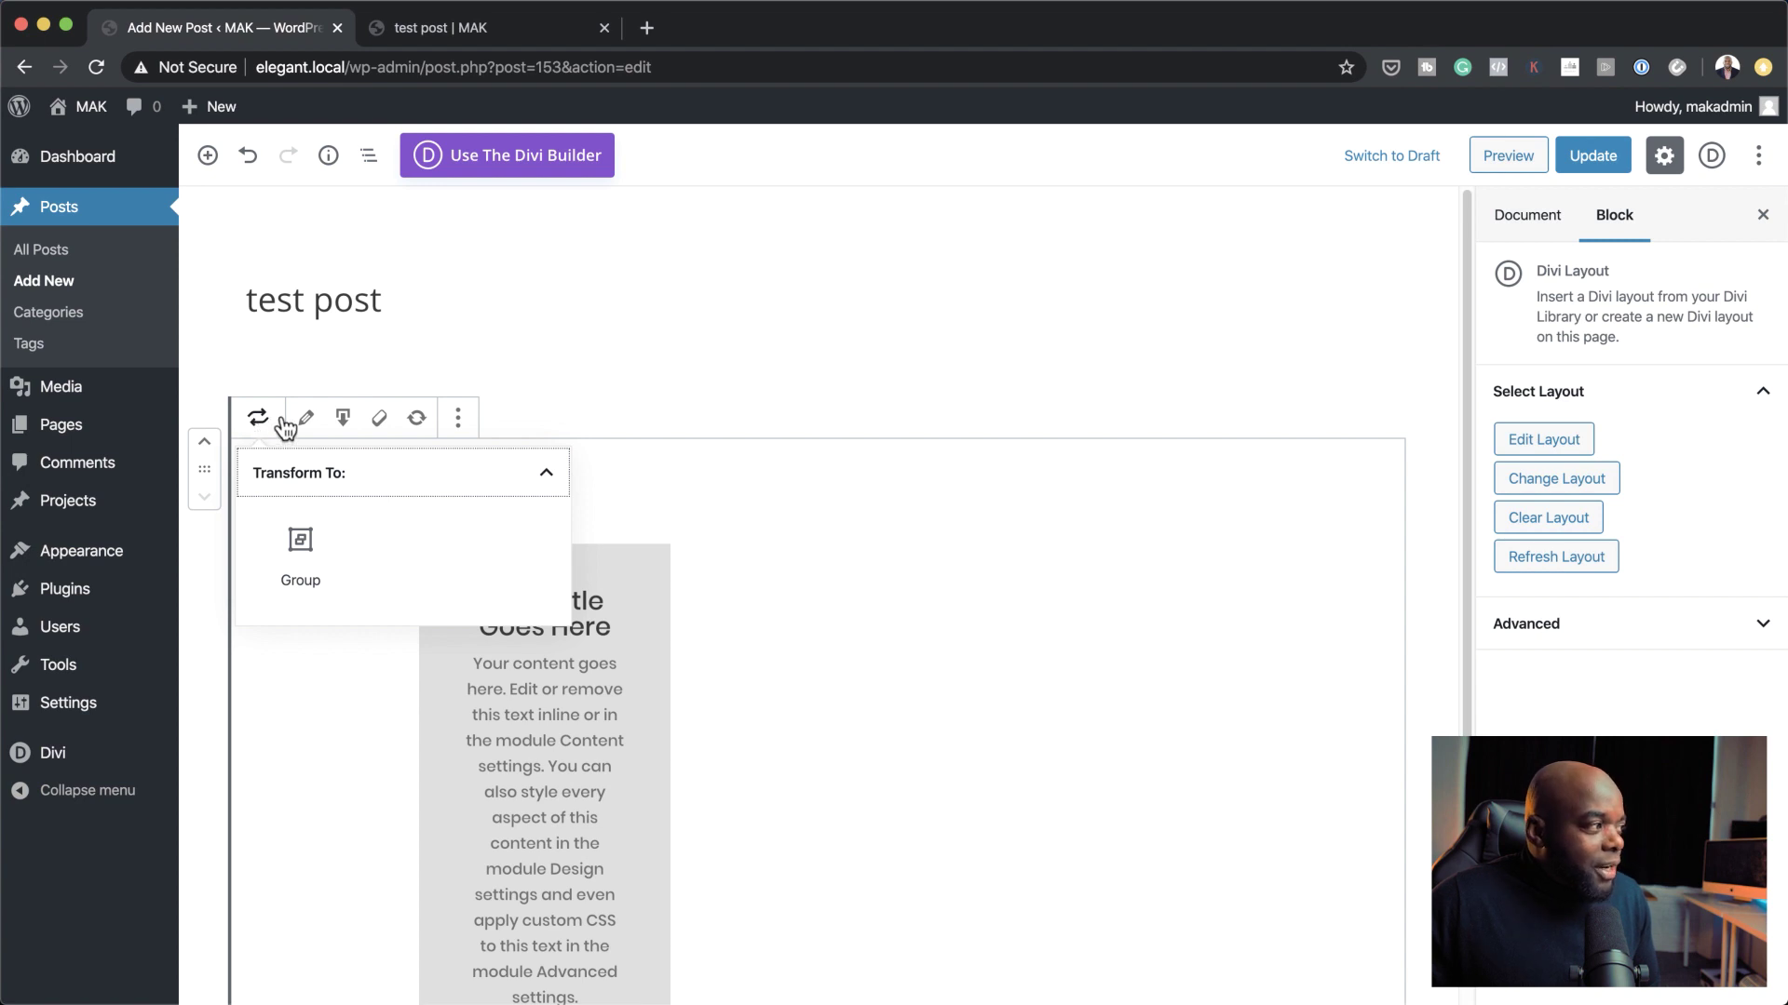
{"action": "left_click", "coordinate": [577, 636]}
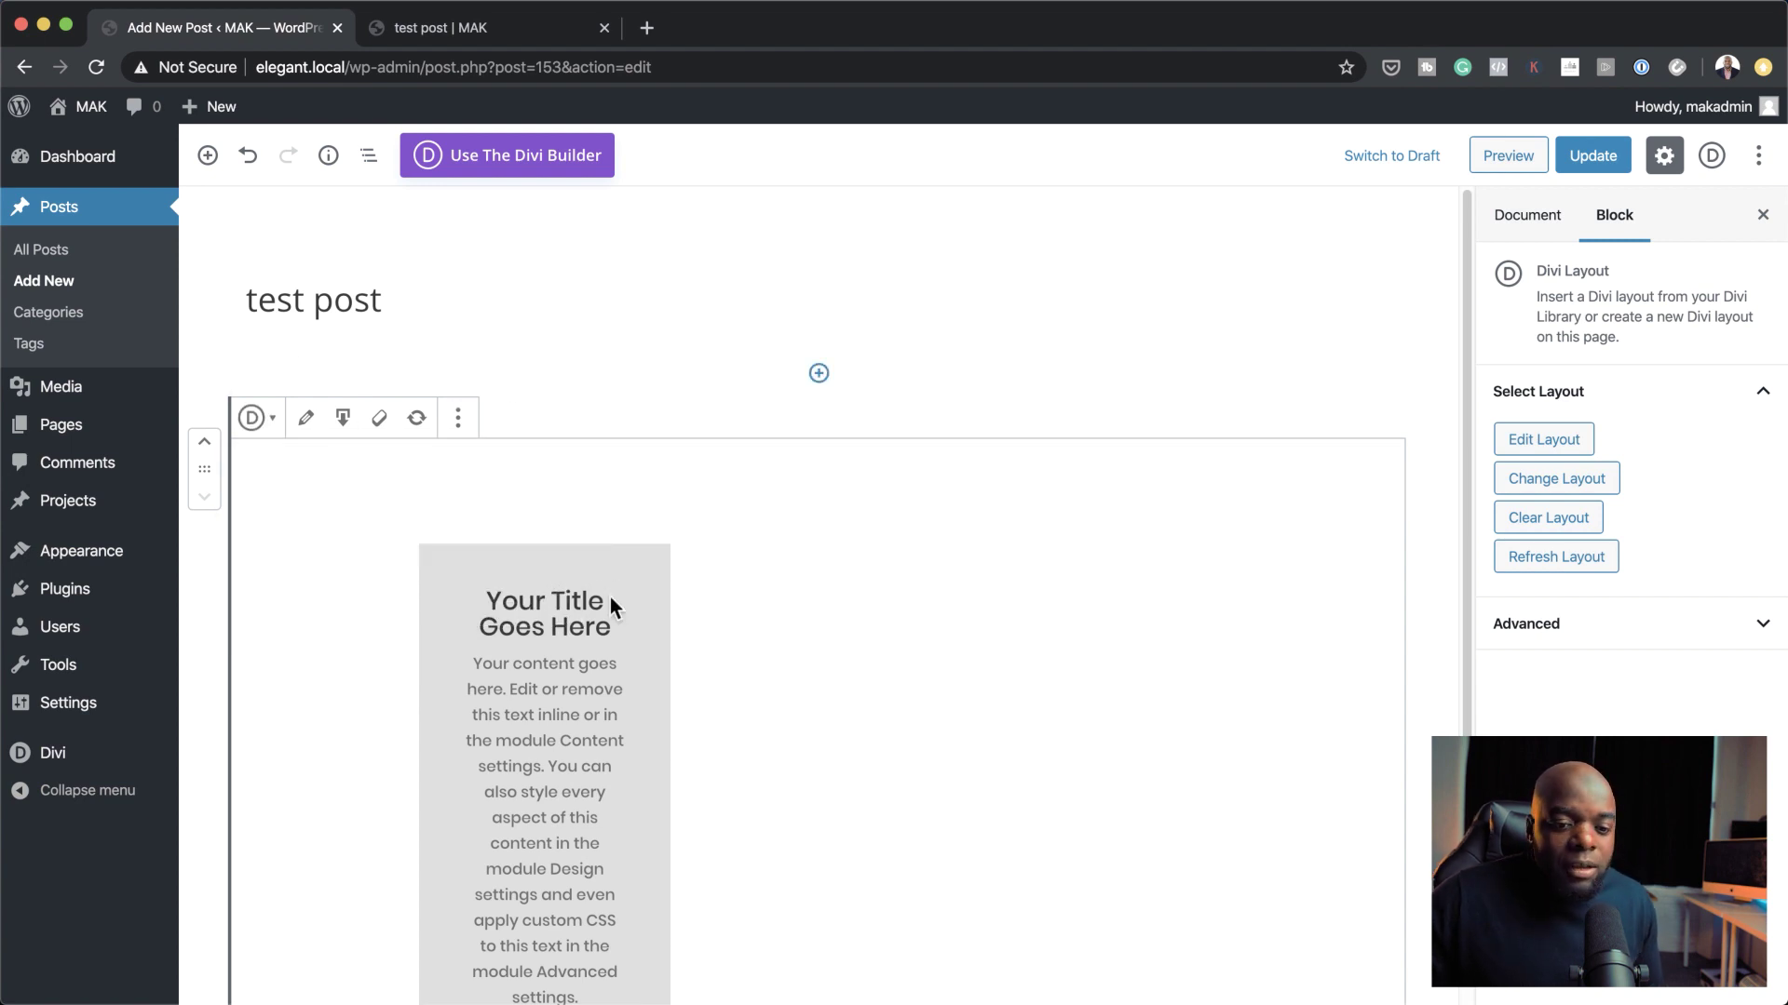
- Open the layout block for editing and change the Call To Action's row to a single full-width column
{"action": "left_click", "coordinate": [307, 421]}
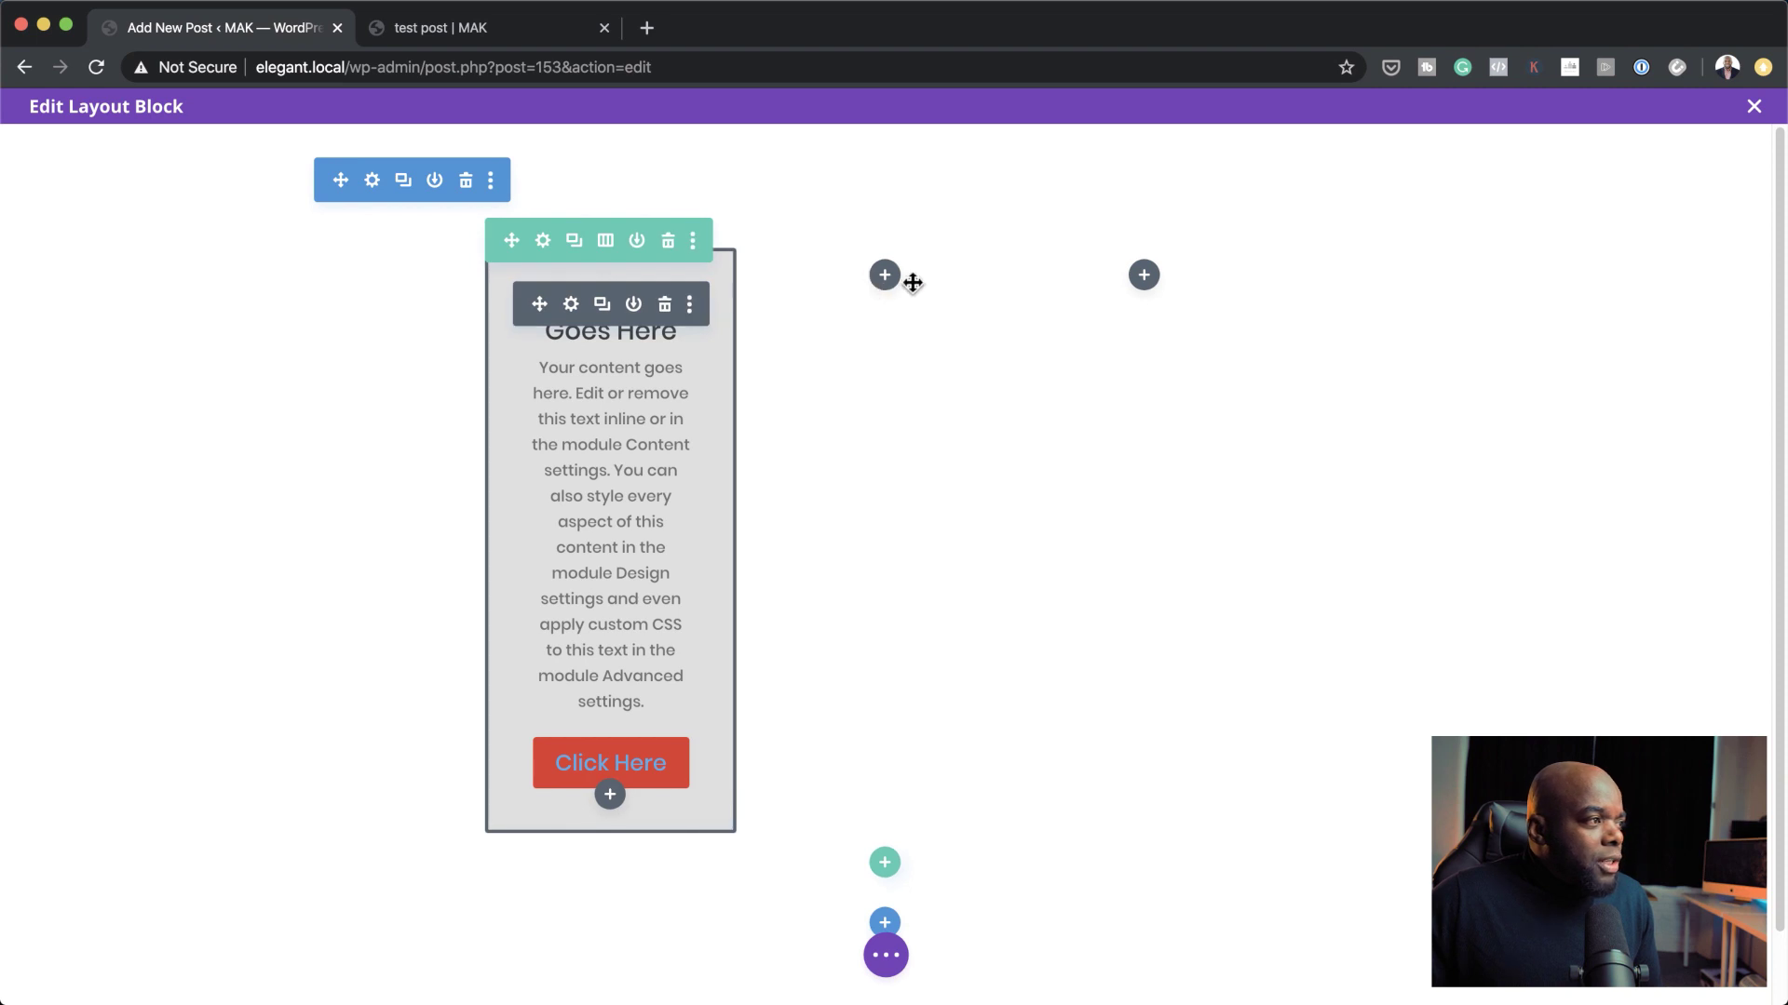
{"action": "left_click", "coordinate": [607, 241]}
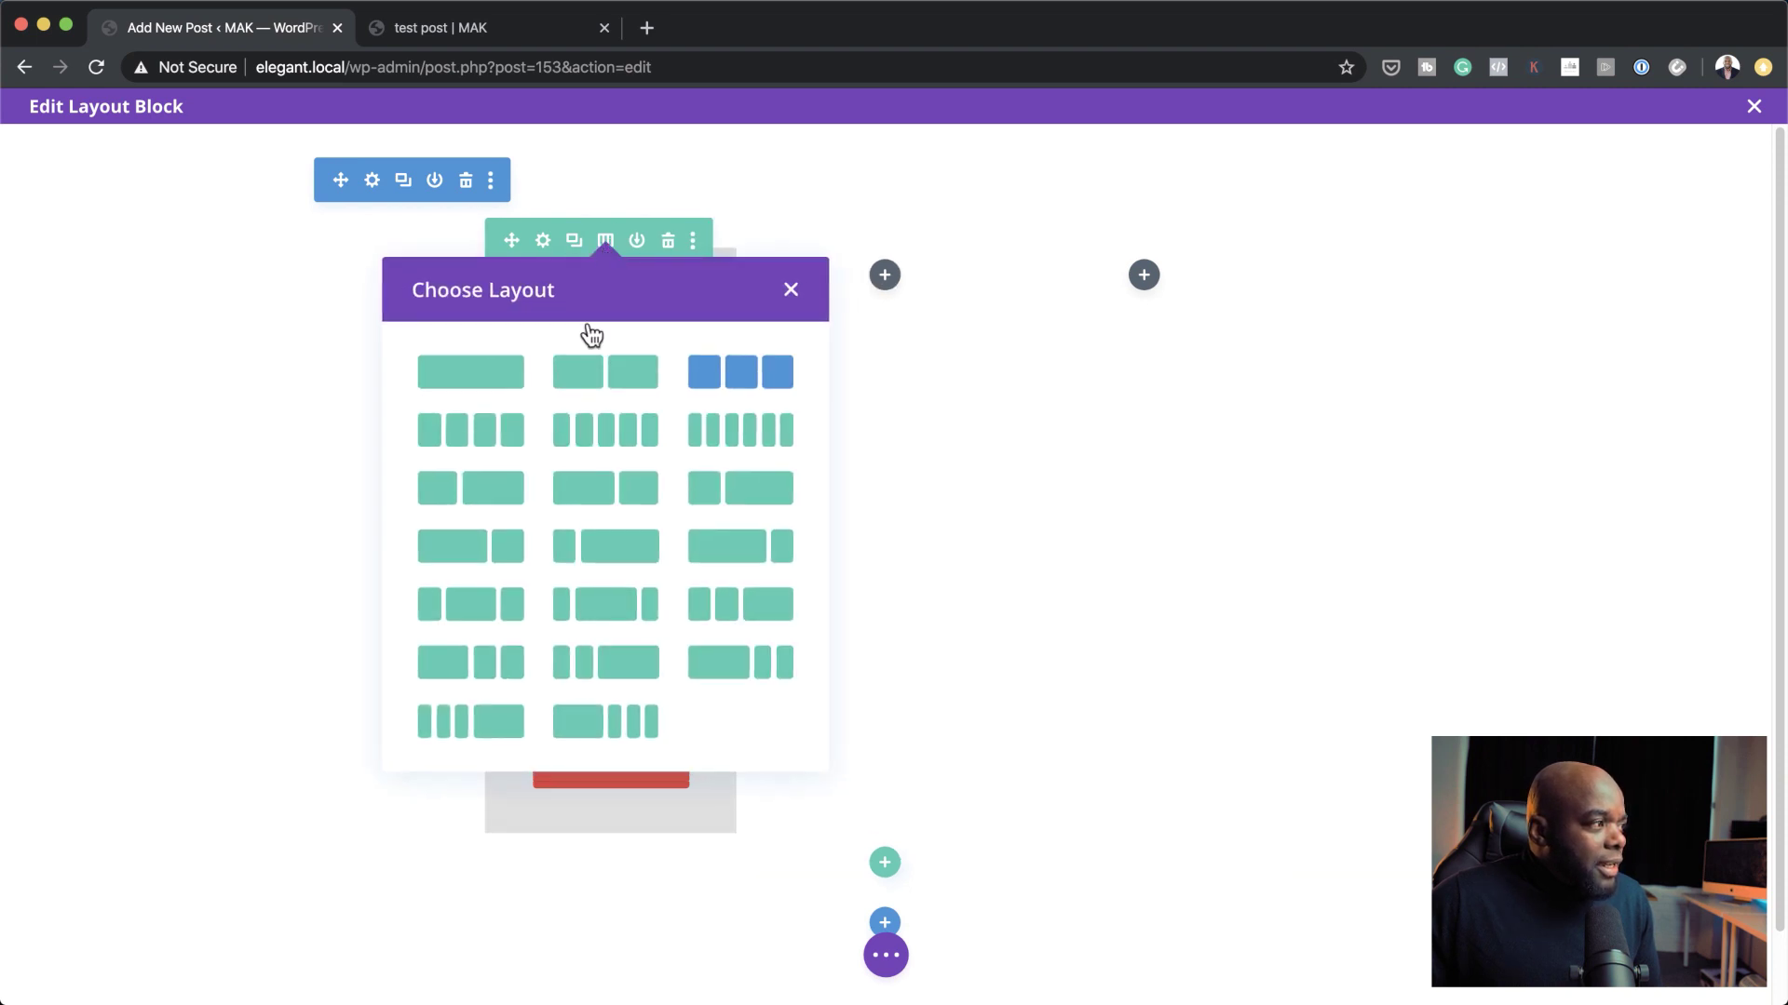
{"action": "left_click", "coordinate": [489, 391]}
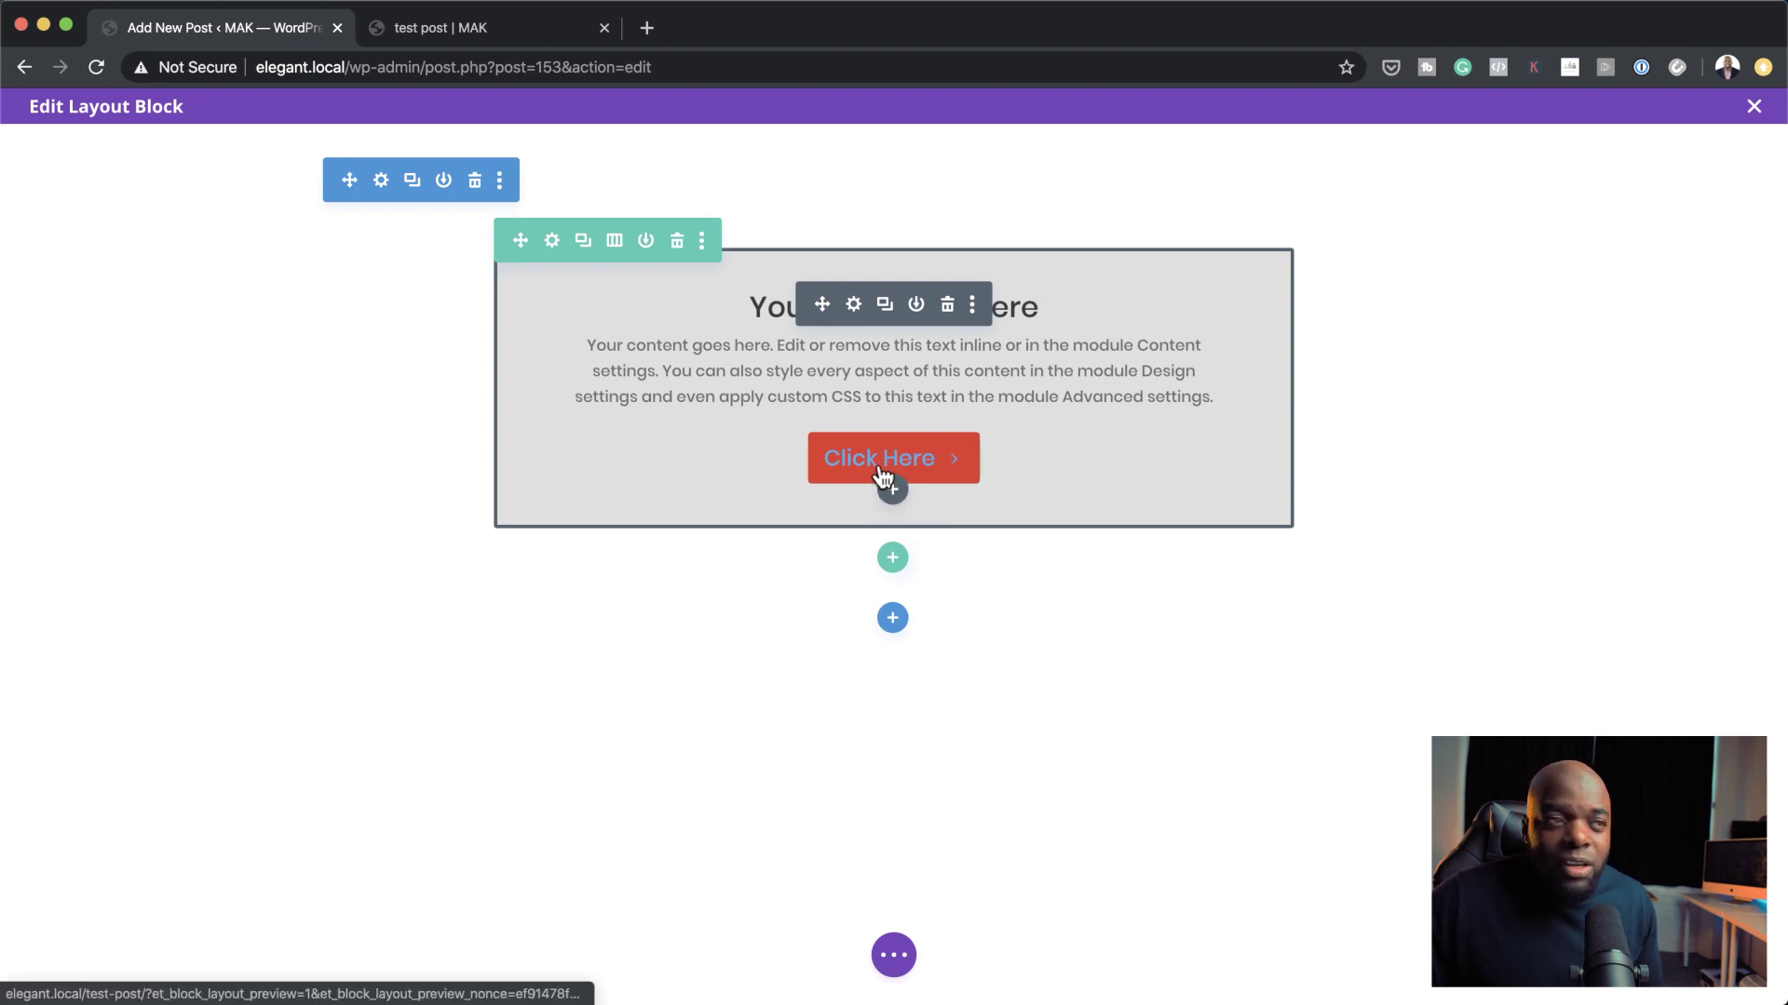
- Set the Call To Action module's button text color to white and save the module settings
{"action": "left_click", "coordinate": [854, 307]}
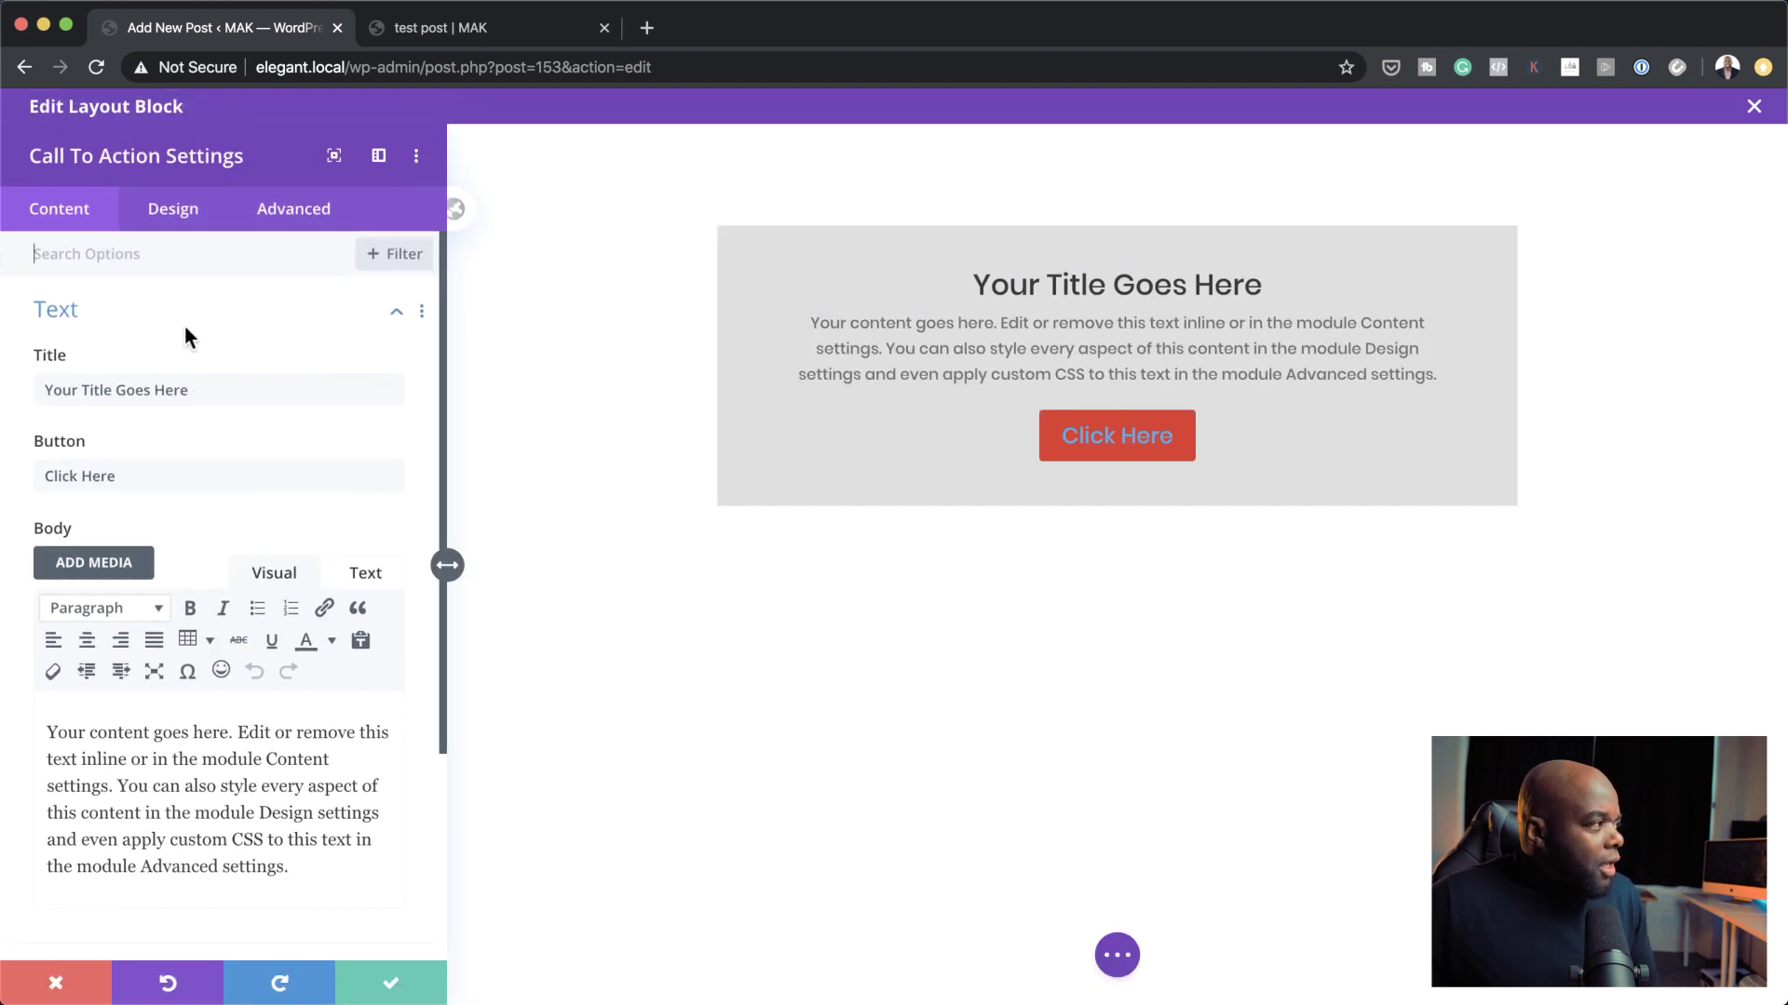
{"action": "left_click", "coordinate": [170, 222]}
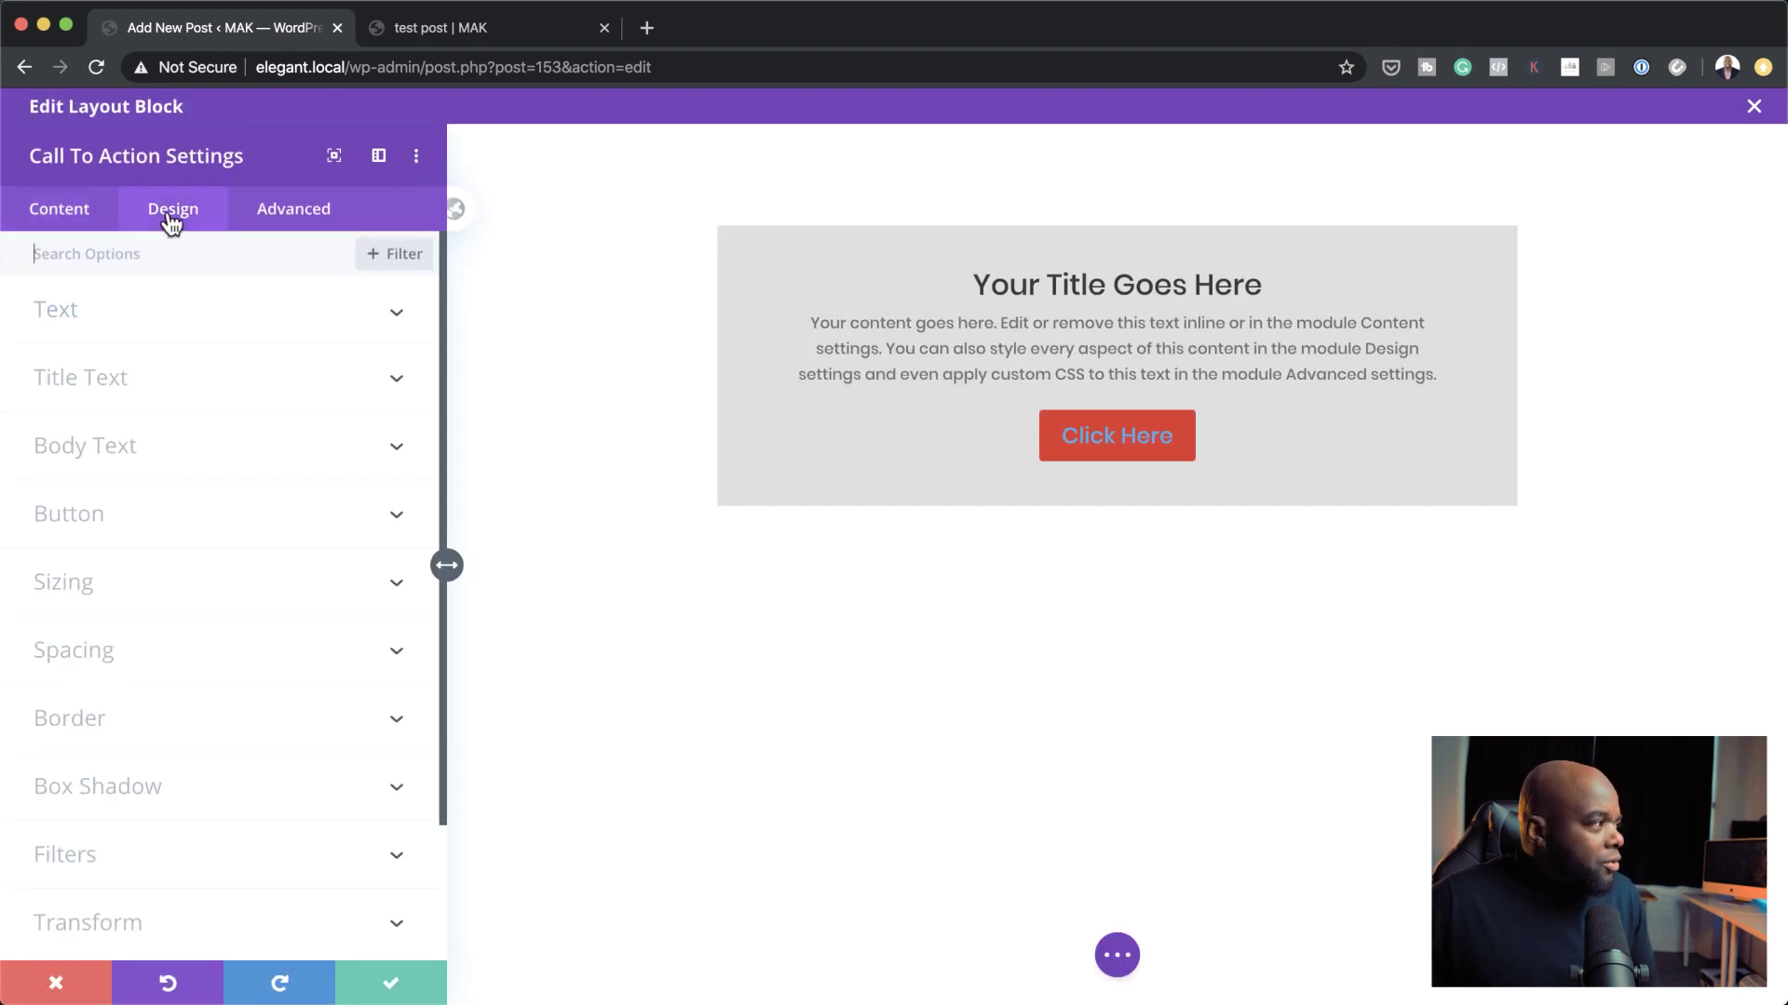
{"action": "left_click", "coordinate": [68, 515]}
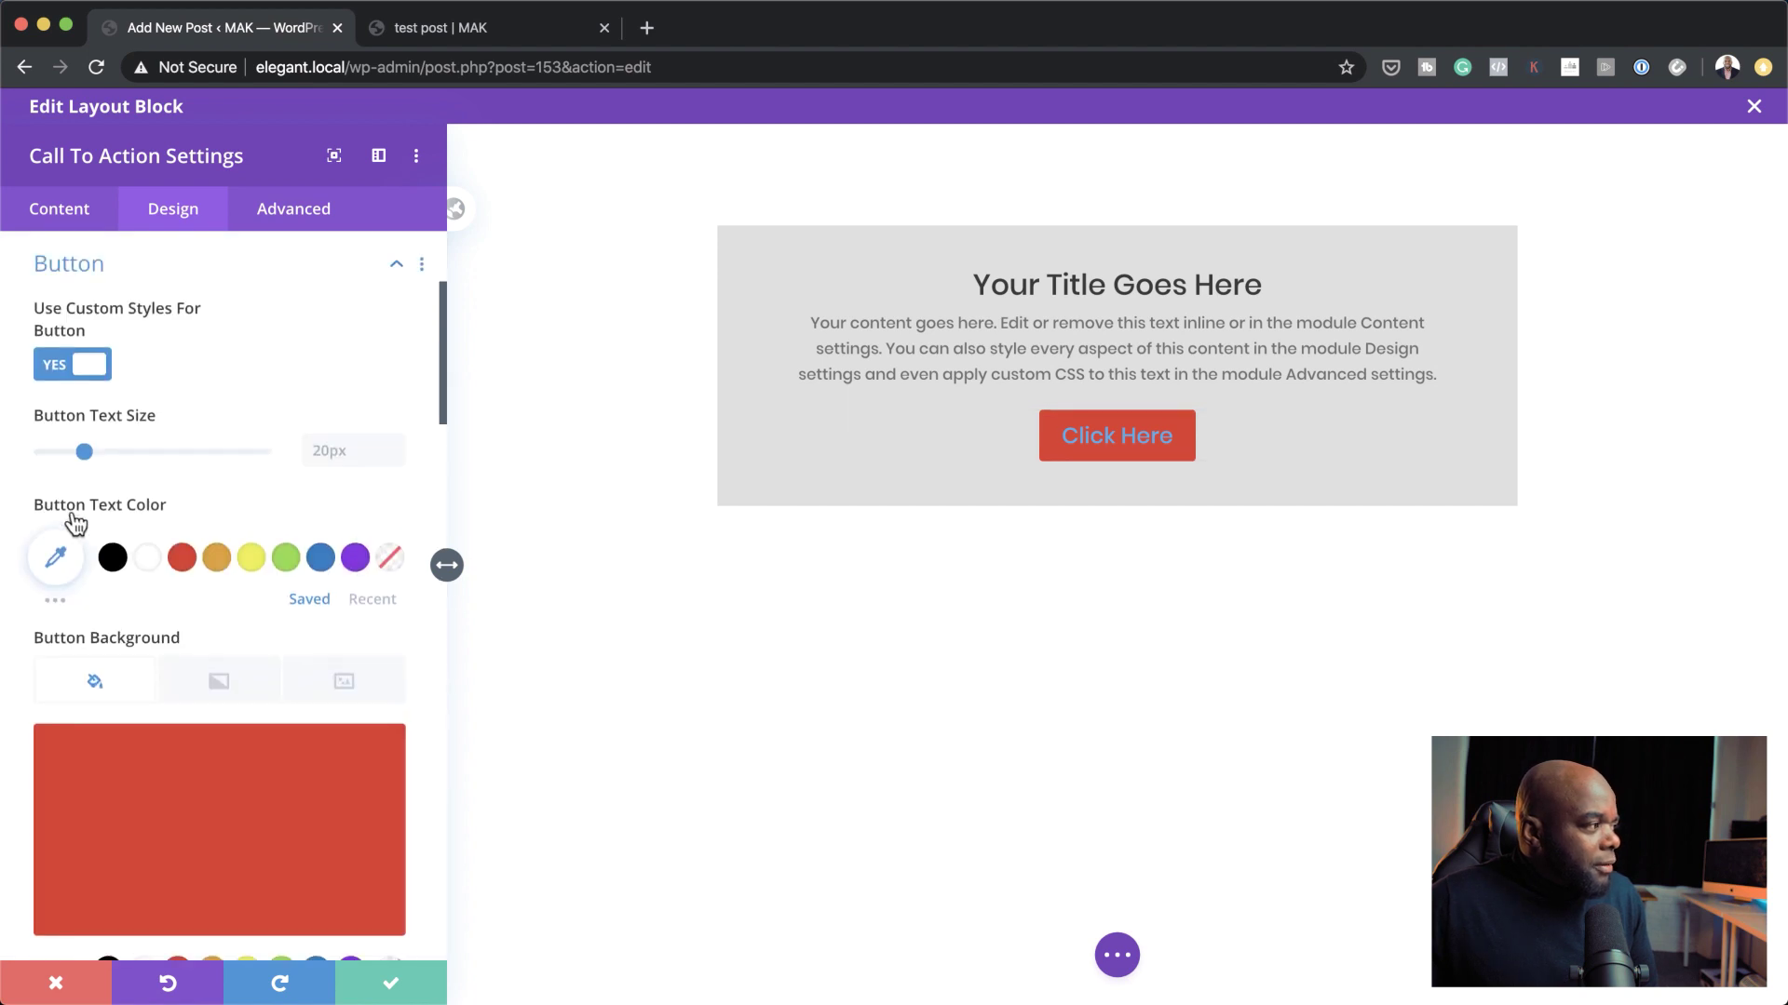
{"action": "left_click", "coordinate": [144, 556]}
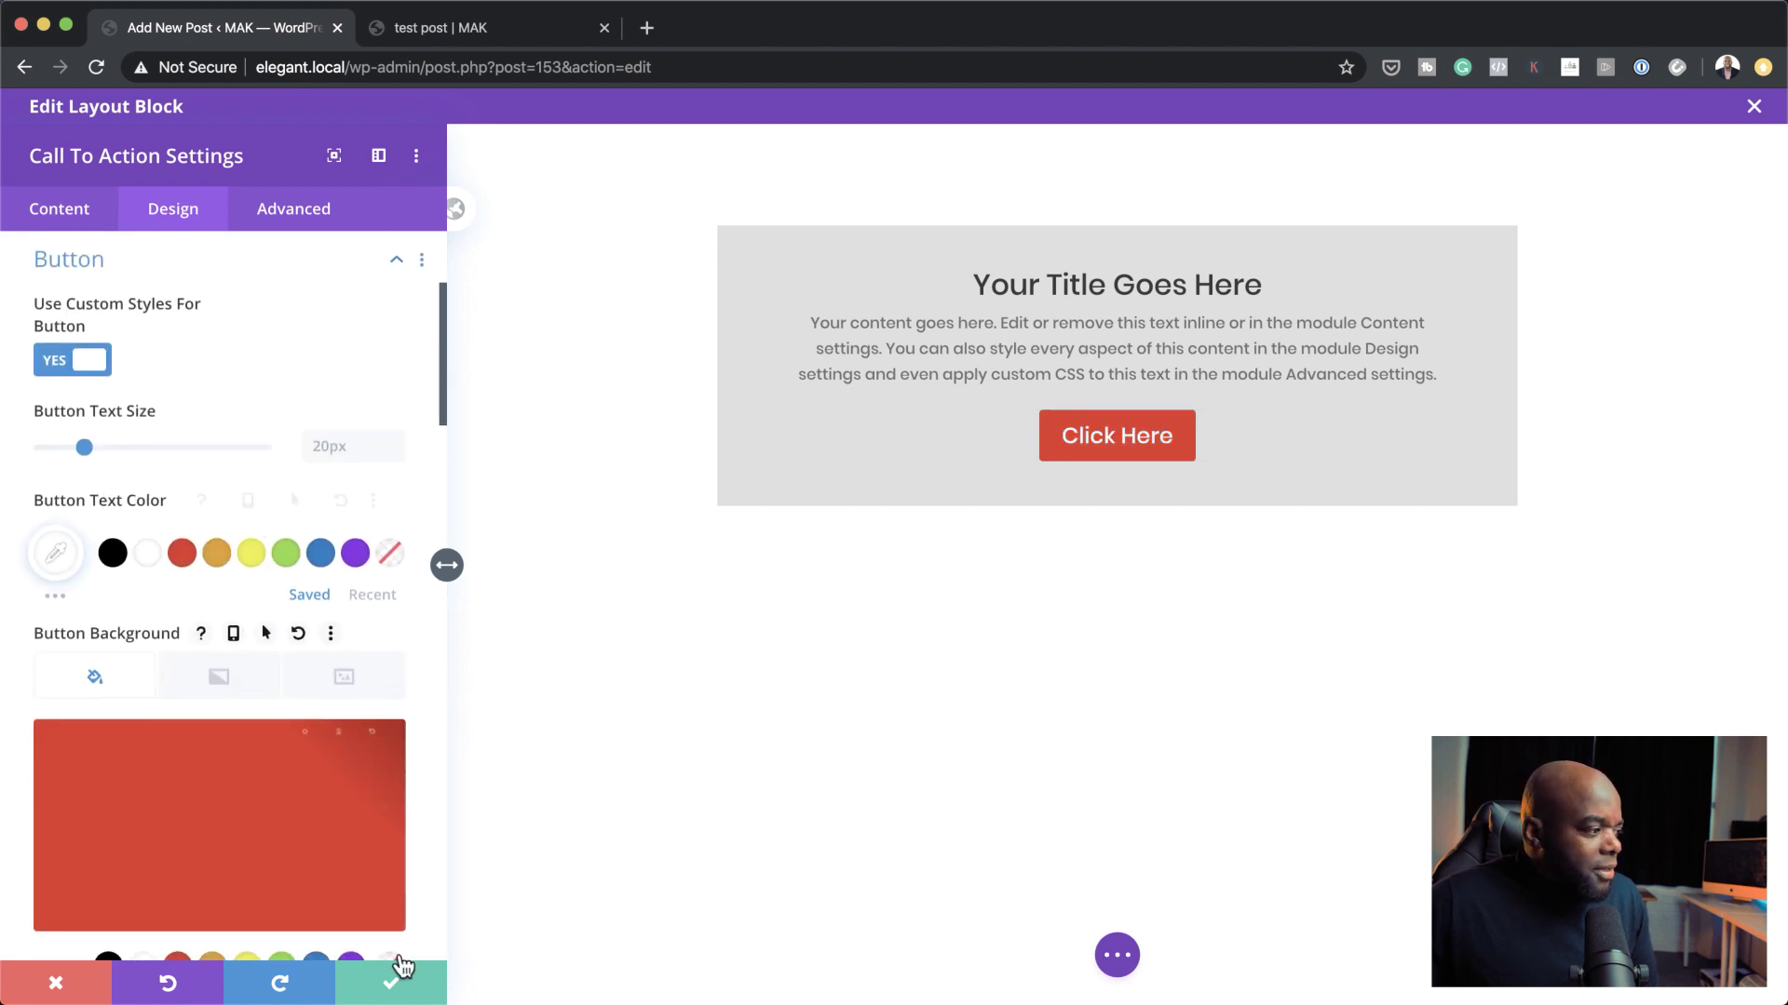
{"action": "left_click", "coordinate": [392, 985]}
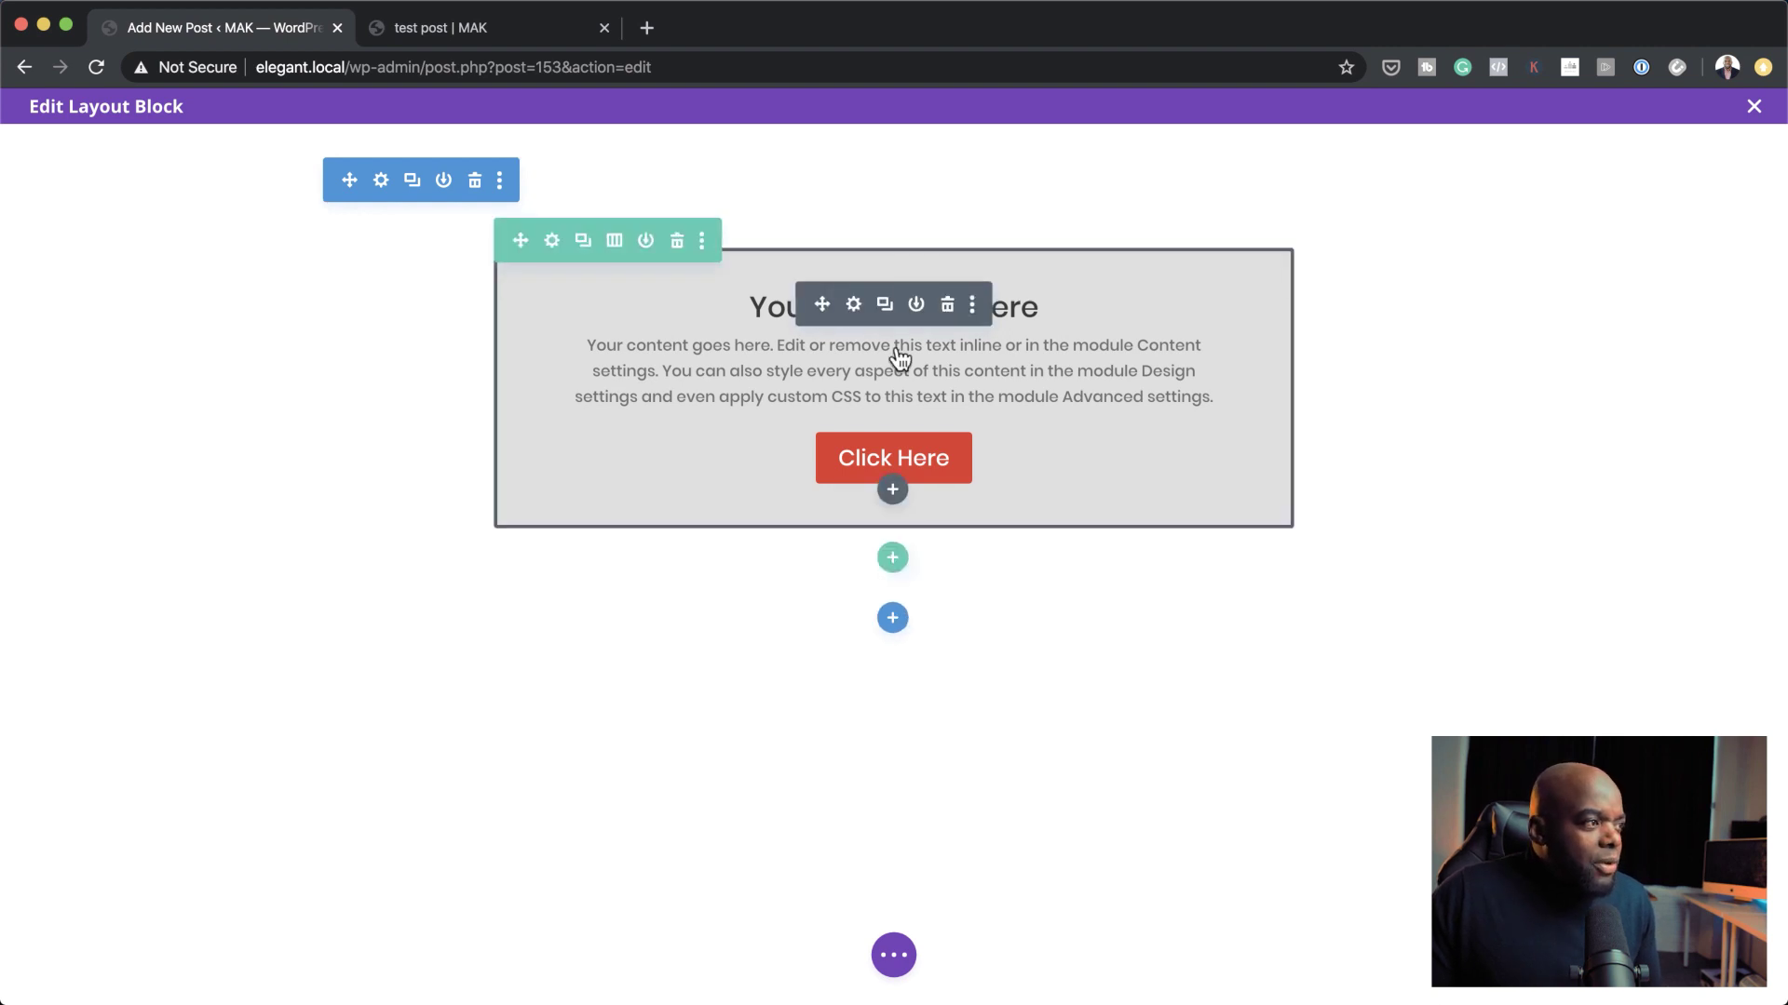
{"action": "left_click", "coordinate": [894, 620]}
{"action": "left_click", "coordinate": [764, 545]}
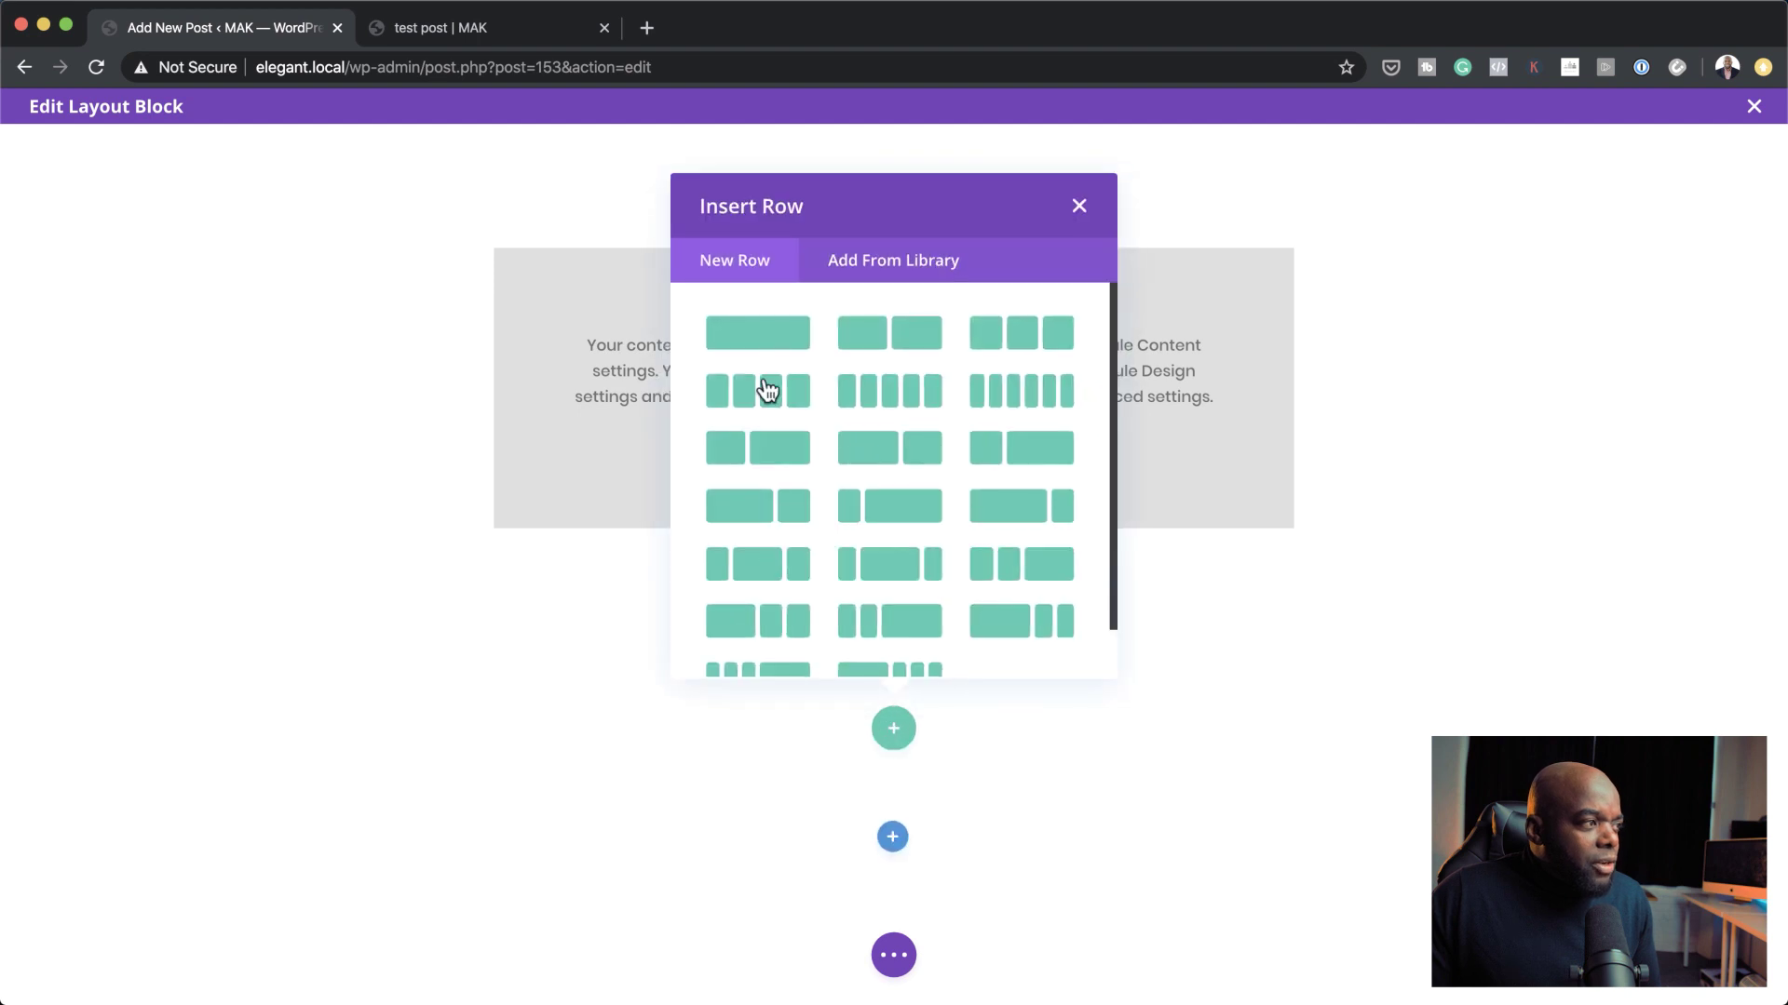
{"action": "left_click", "coordinate": [774, 323]}
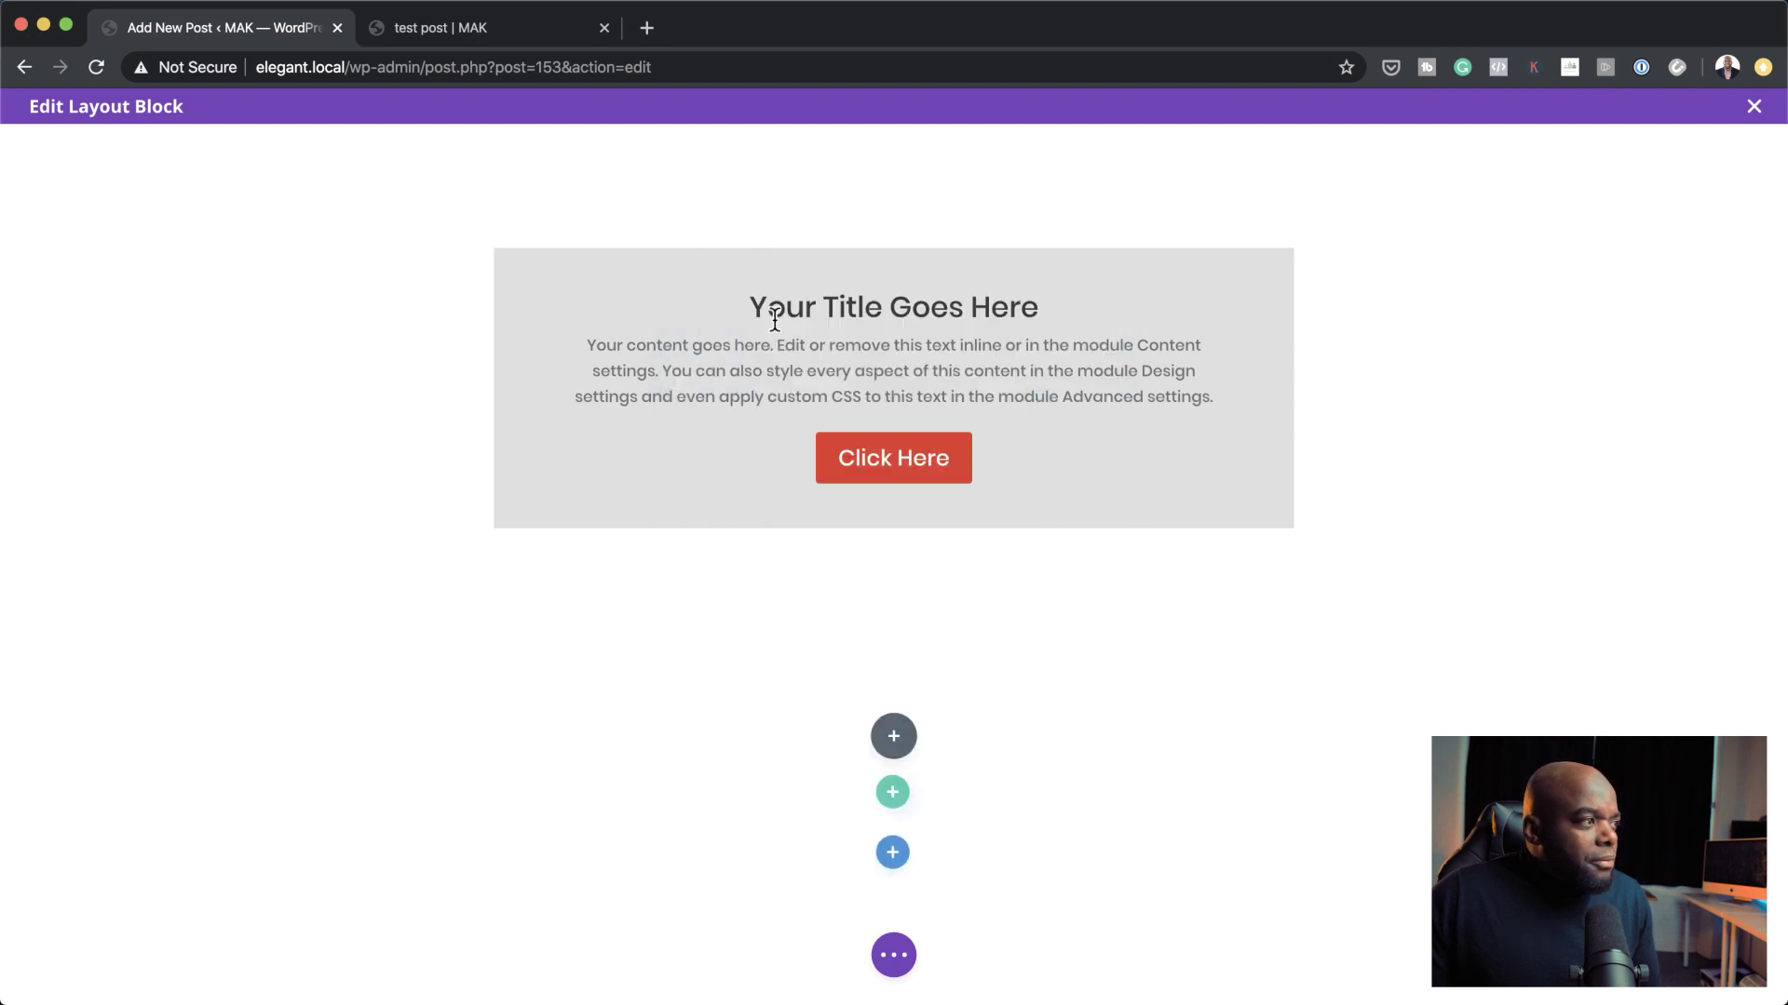
{"action": "scroll", "coordinate": [973, 561], "scroll_direction": "down", "scroll_amount": 2}
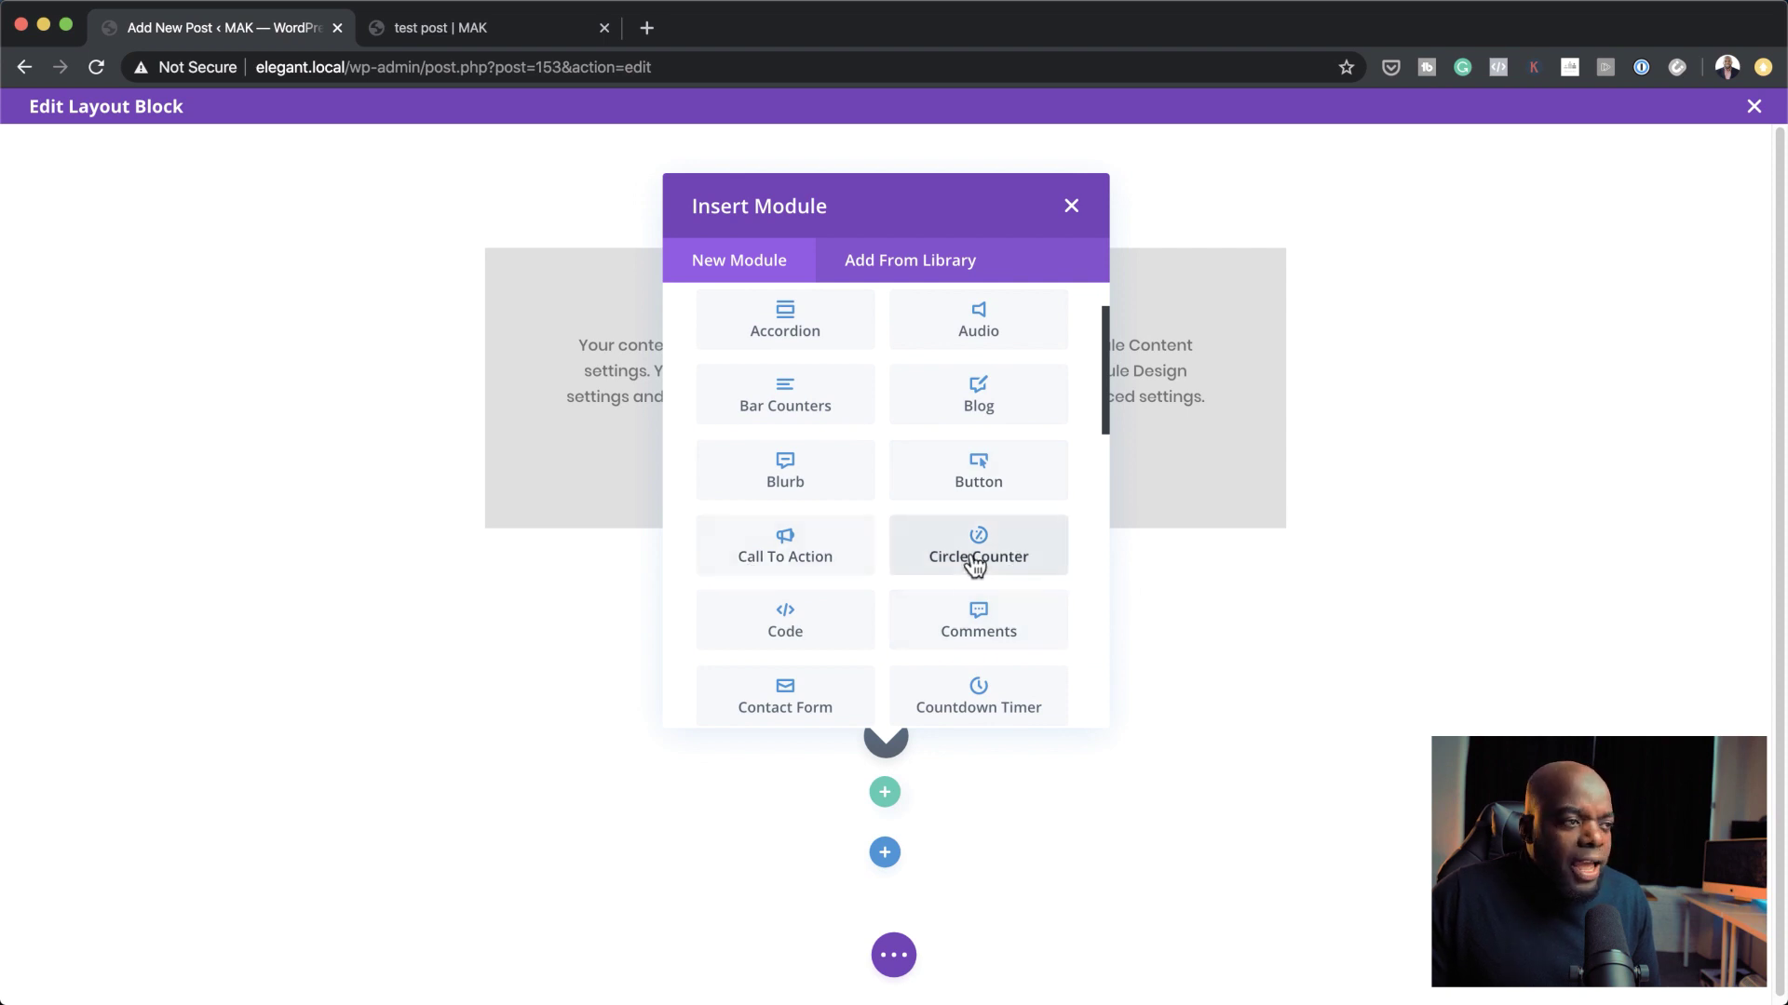
{"action": "left_click", "coordinate": [1072, 207]}
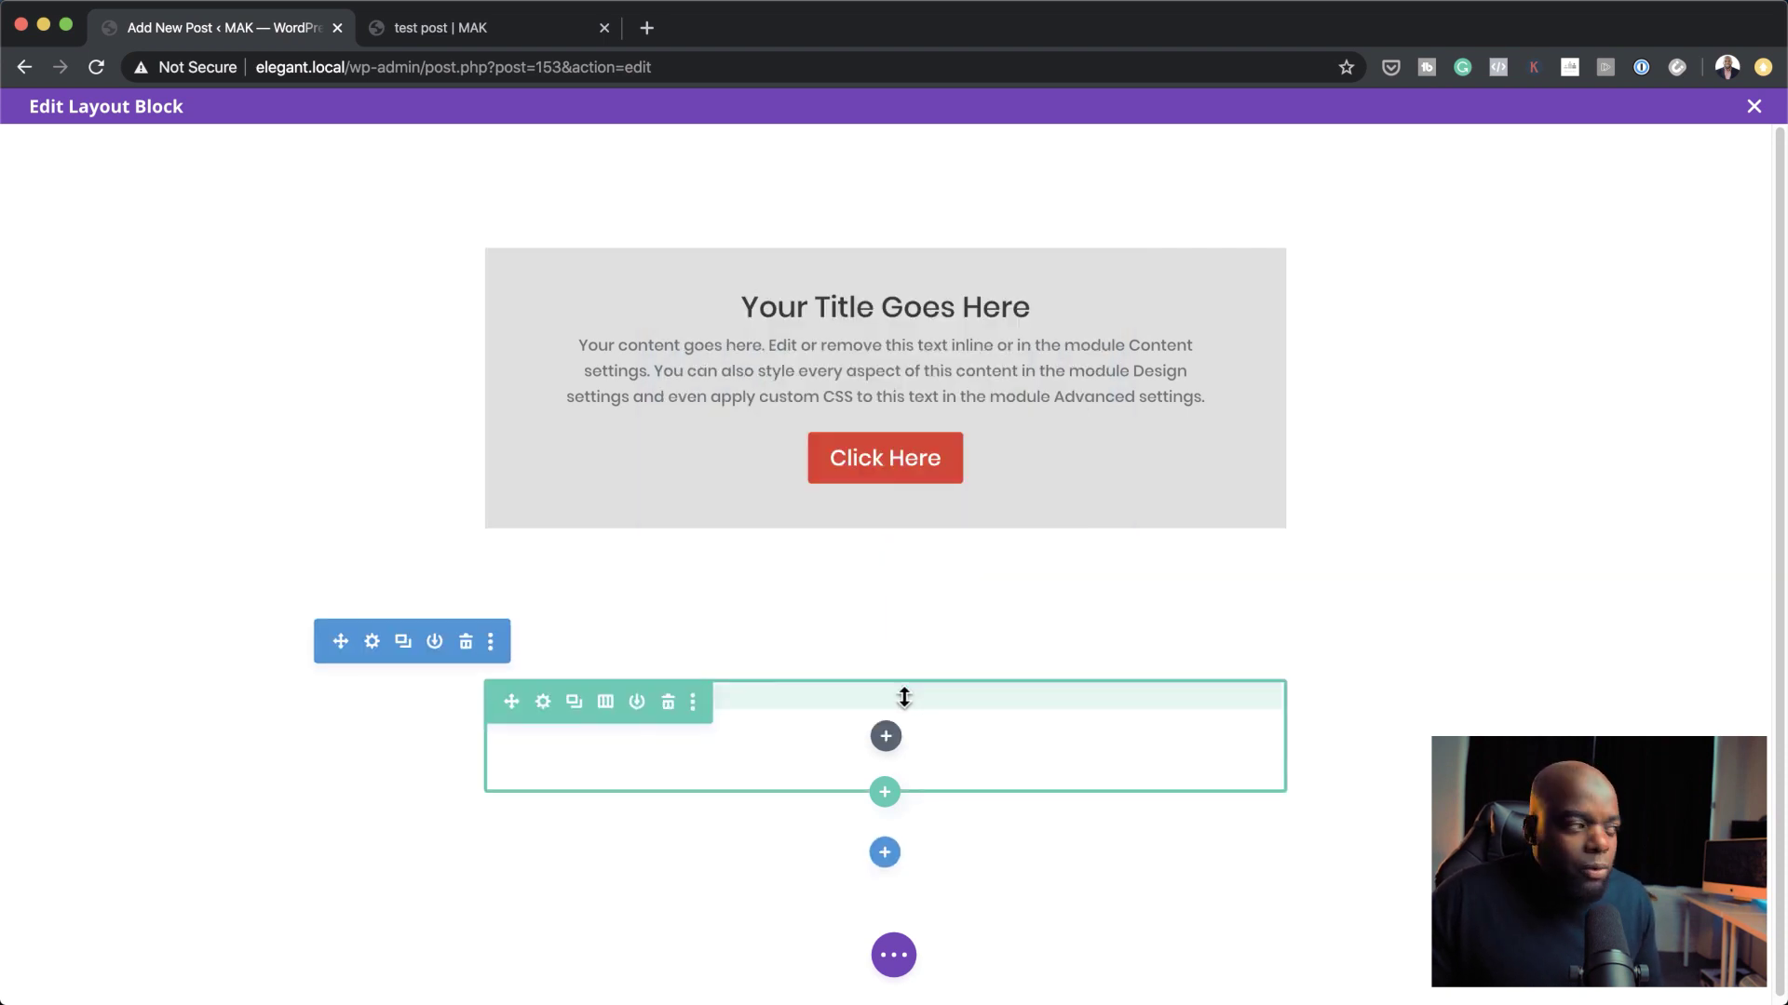
{"action": "left_click", "coordinate": [465, 642]}
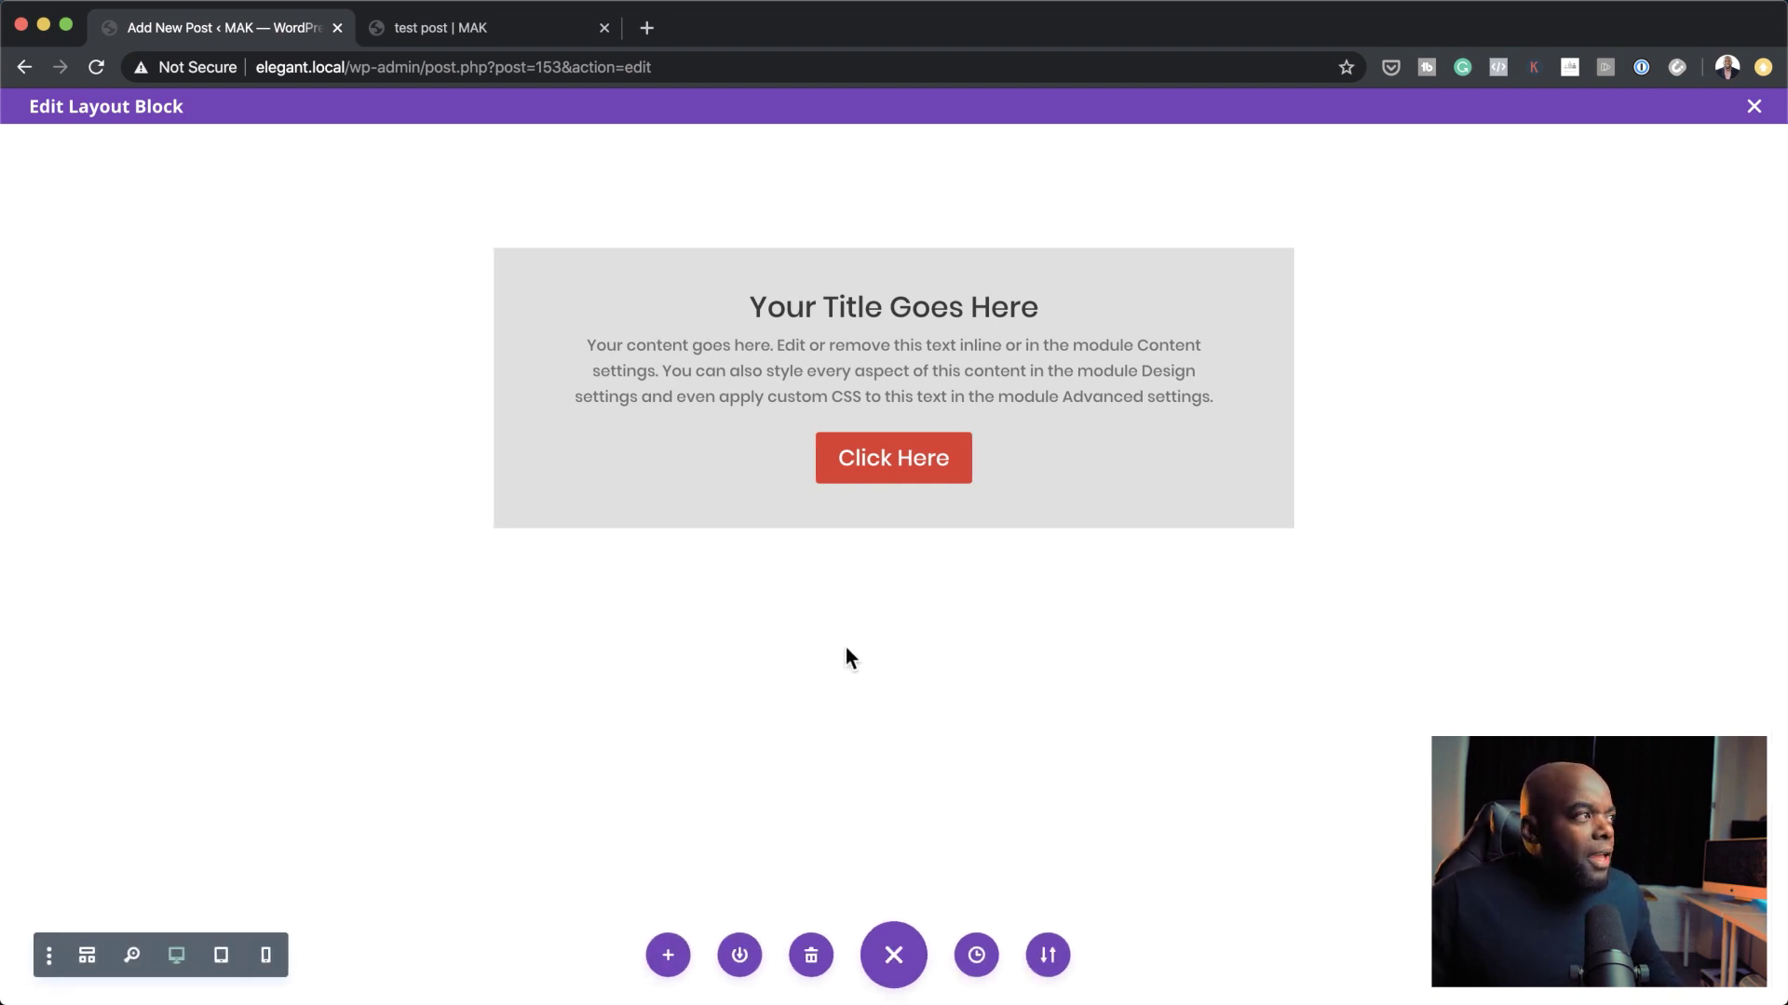
- Leave the layout block editor and reload the live test post to check its Call To Action
{"action": "key", "text": "Escape"}
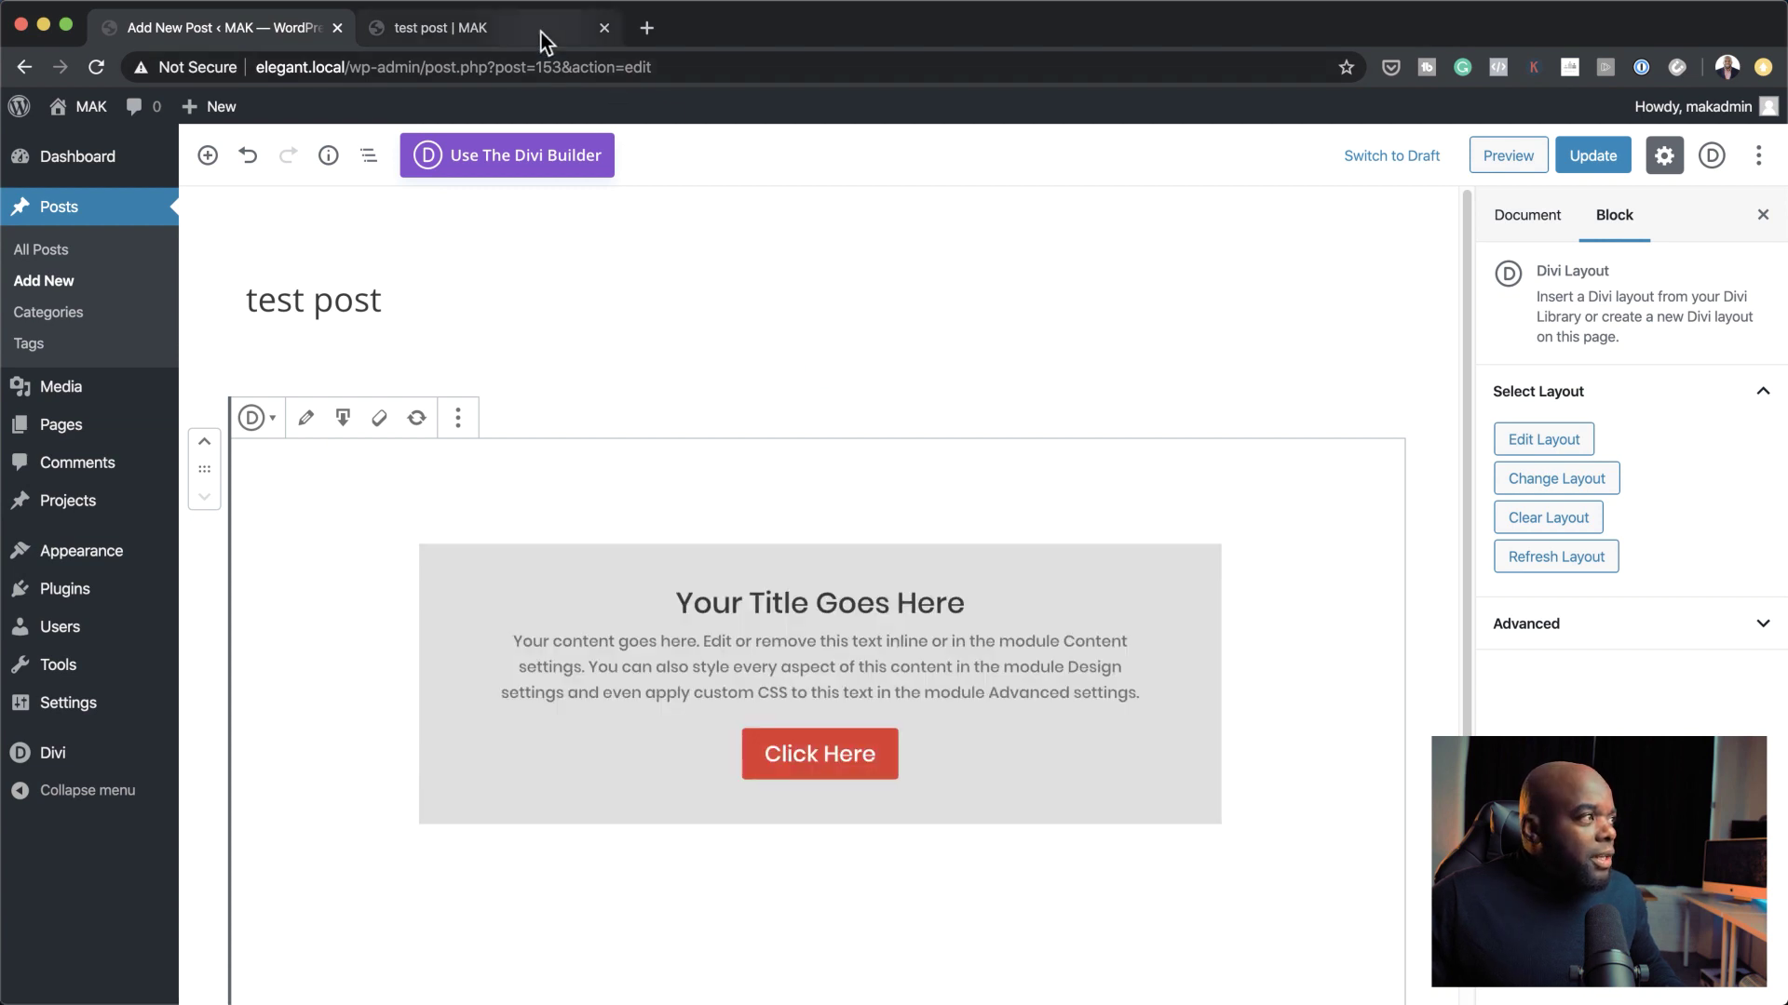
{"action": "left_click", "coordinate": [526, 32]}
{"action": "left_click", "coordinate": [97, 67]}
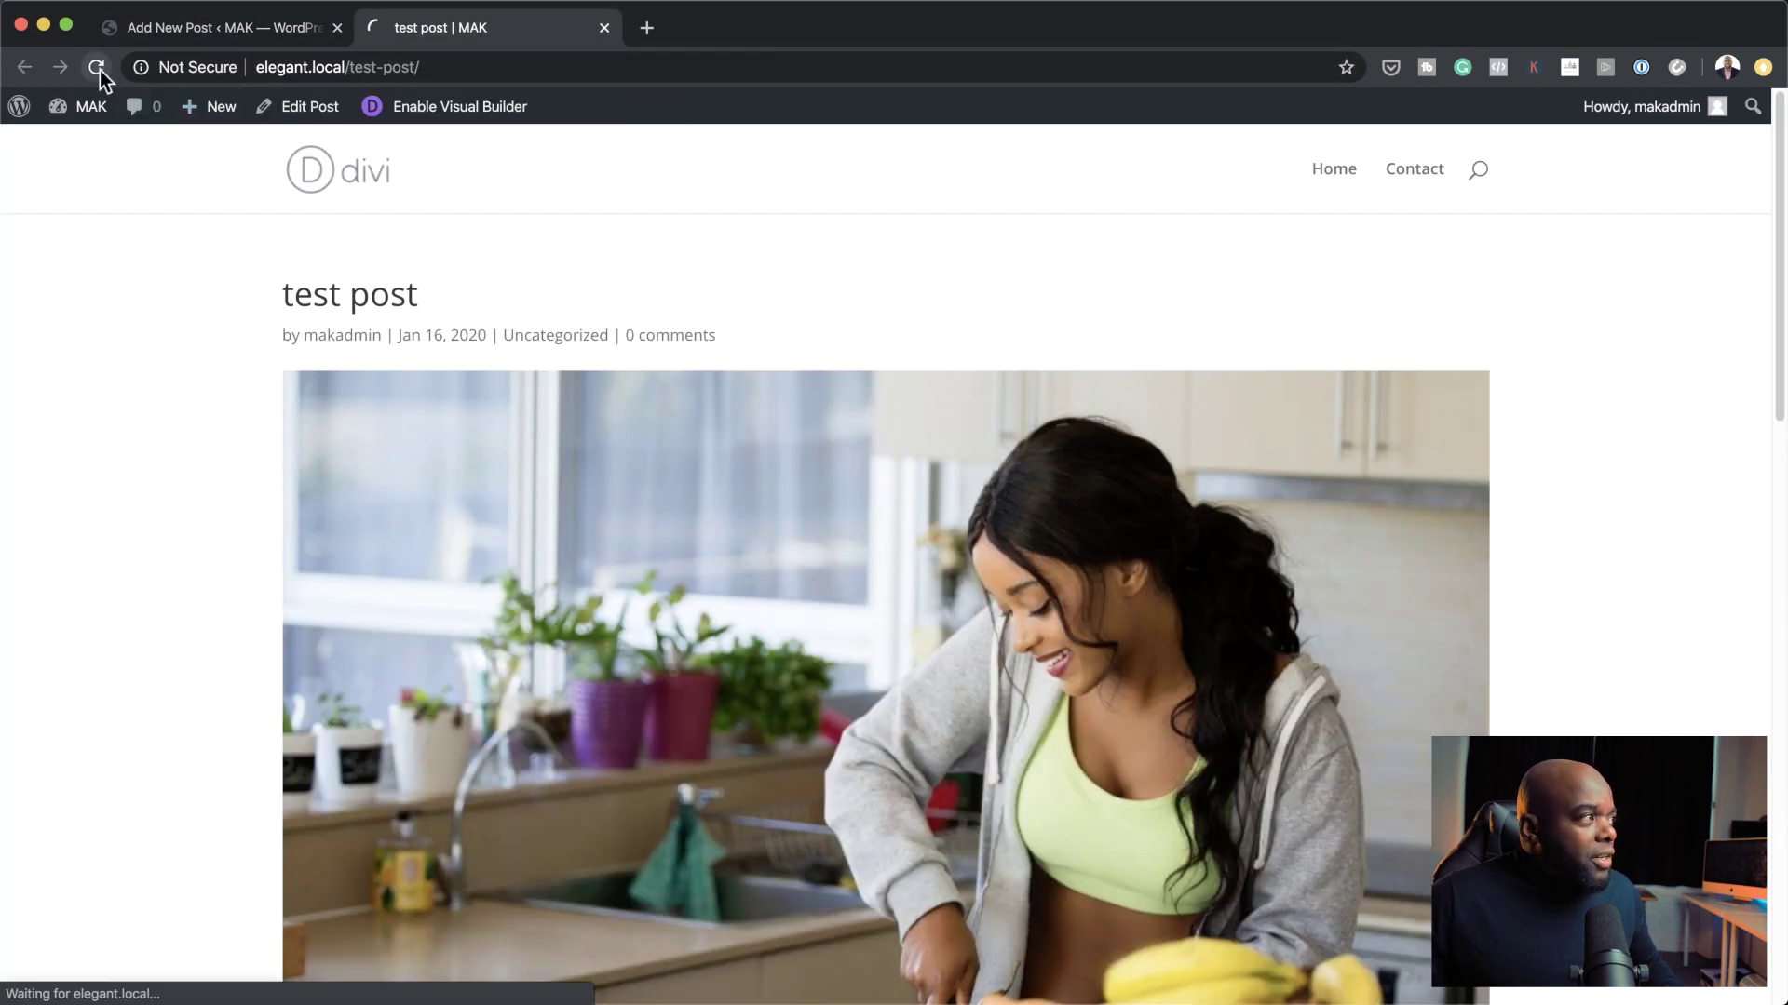
{"action": "scroll", "coordinate": [1117, 531], "scroll_direction": "down", "scroll_amount": 8}
{"action": "scroll", "coordinate": [1119, 521], "scroll_direction": "down", "scroll_amount": 4}
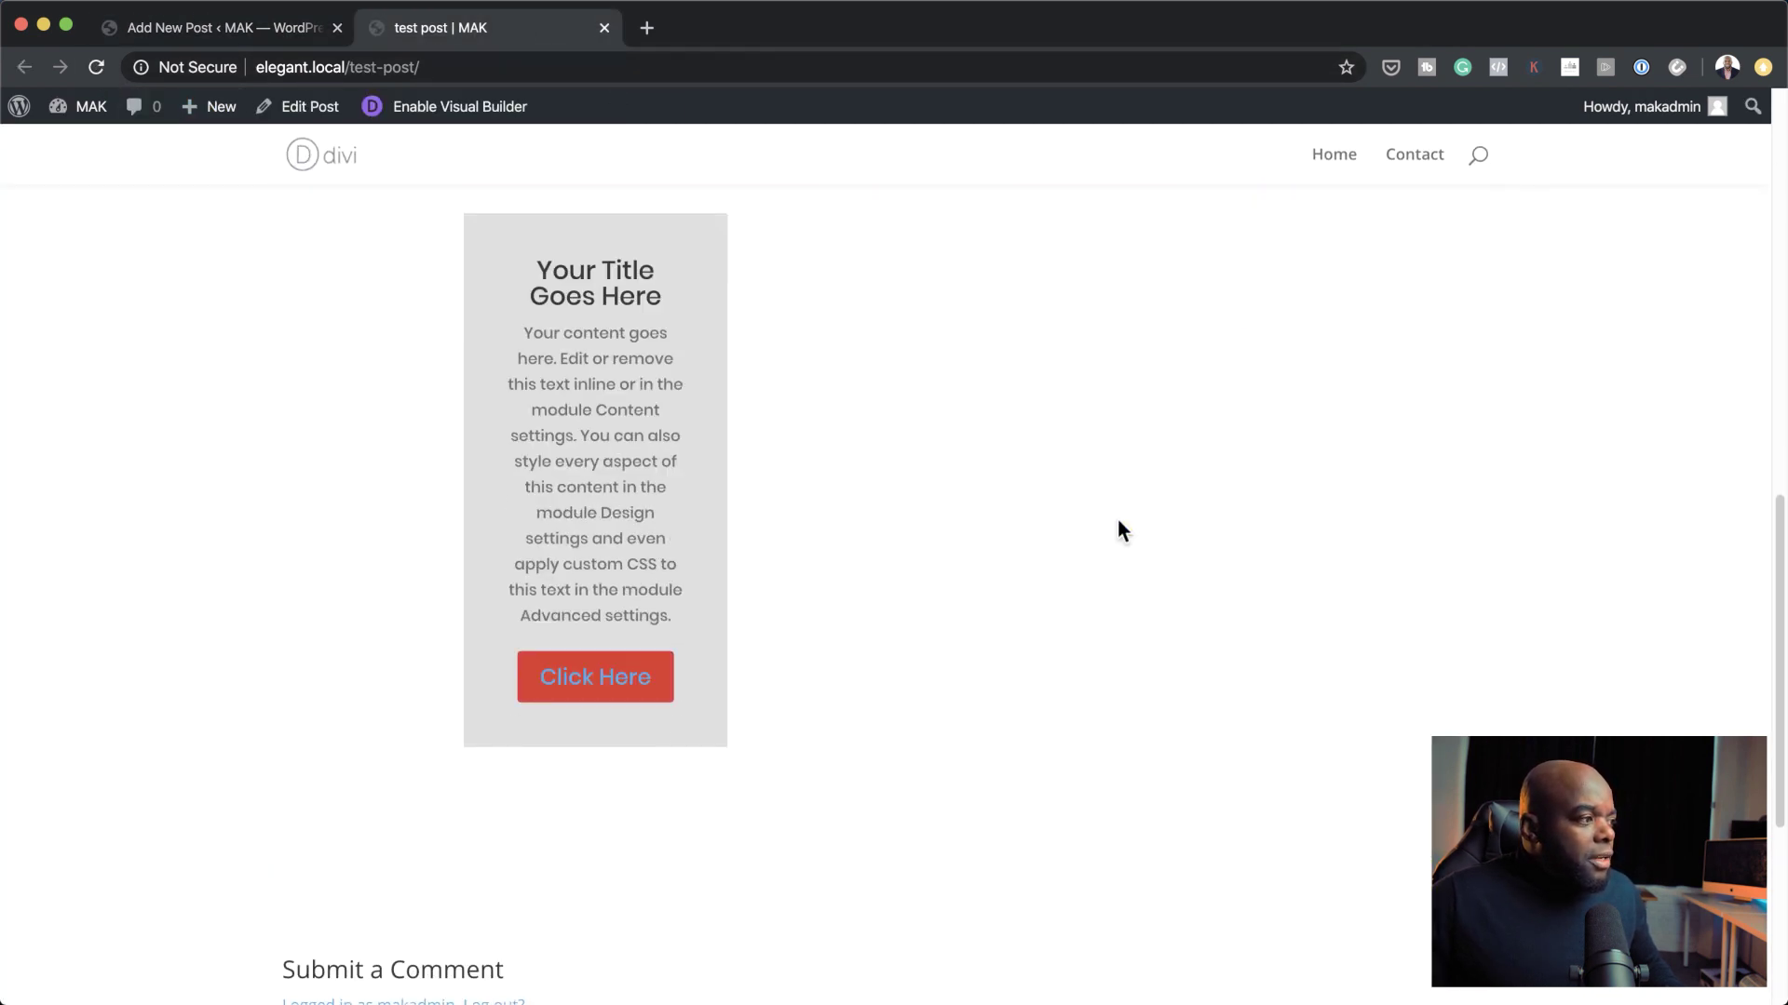
- Update the test post and examine the Call To Action on its reloaded live page before returning to the editor
{"action": "left_click", "coordinate": [267, 37]}
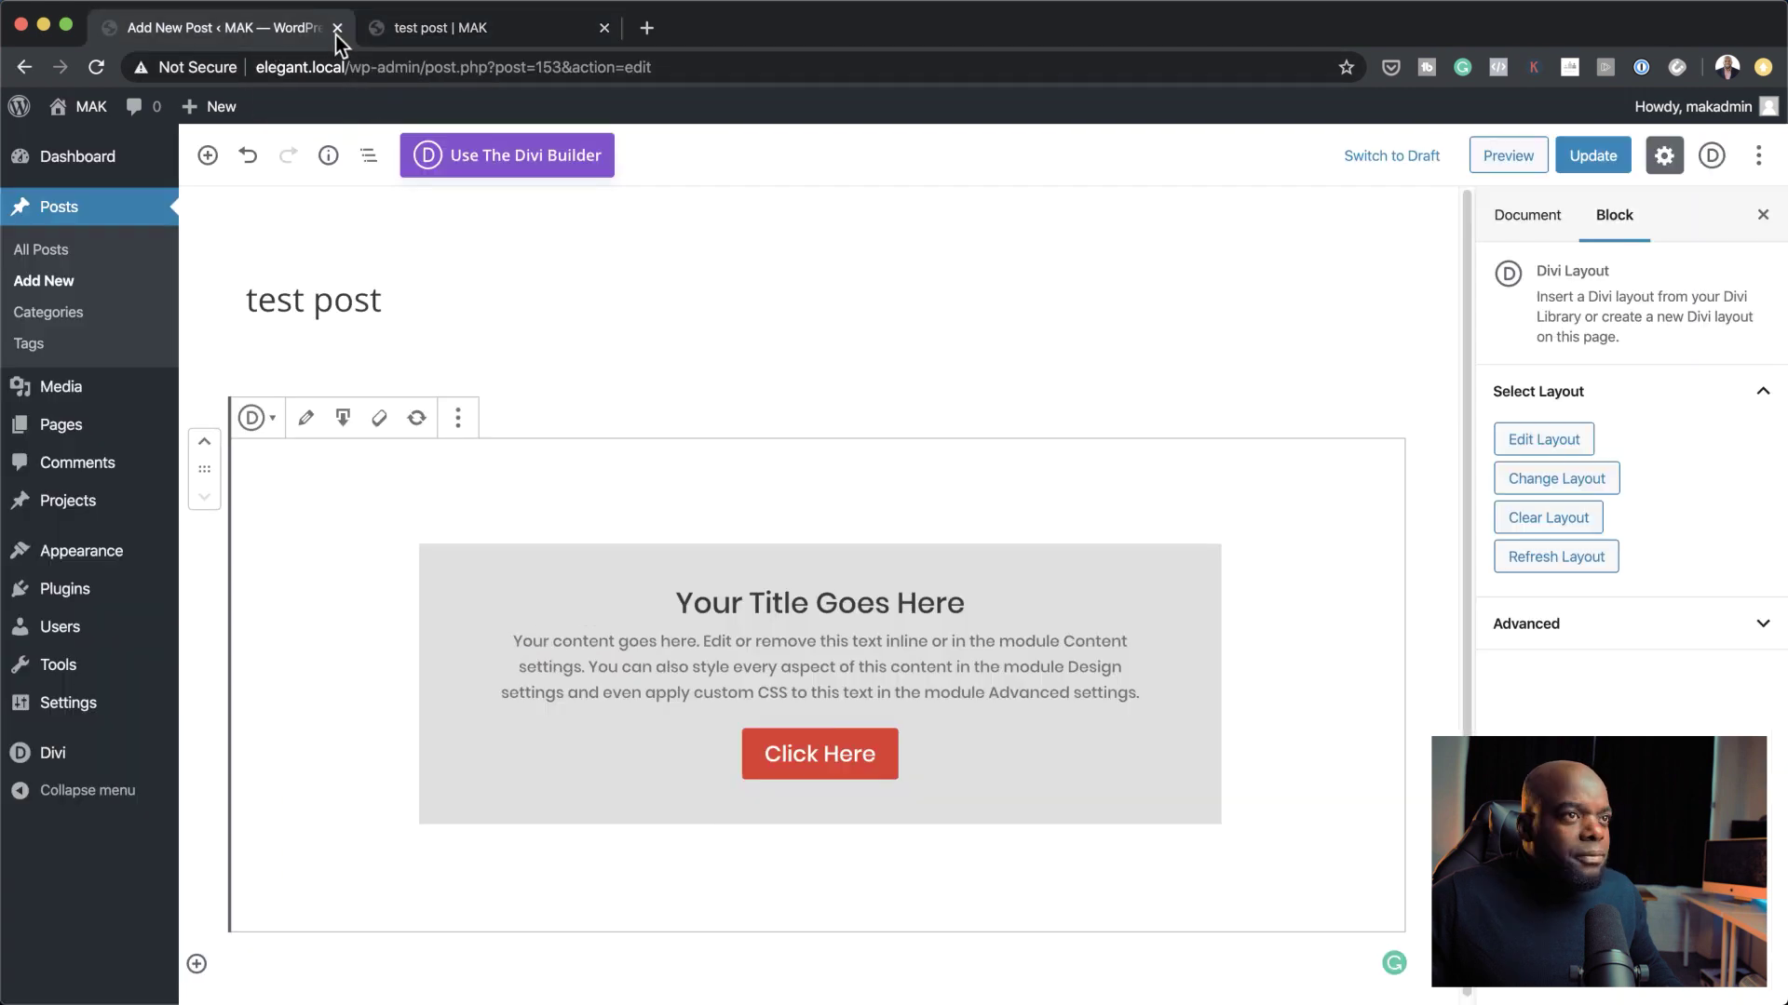
{"action": "left_click", "coordinate": [1581, 155]}
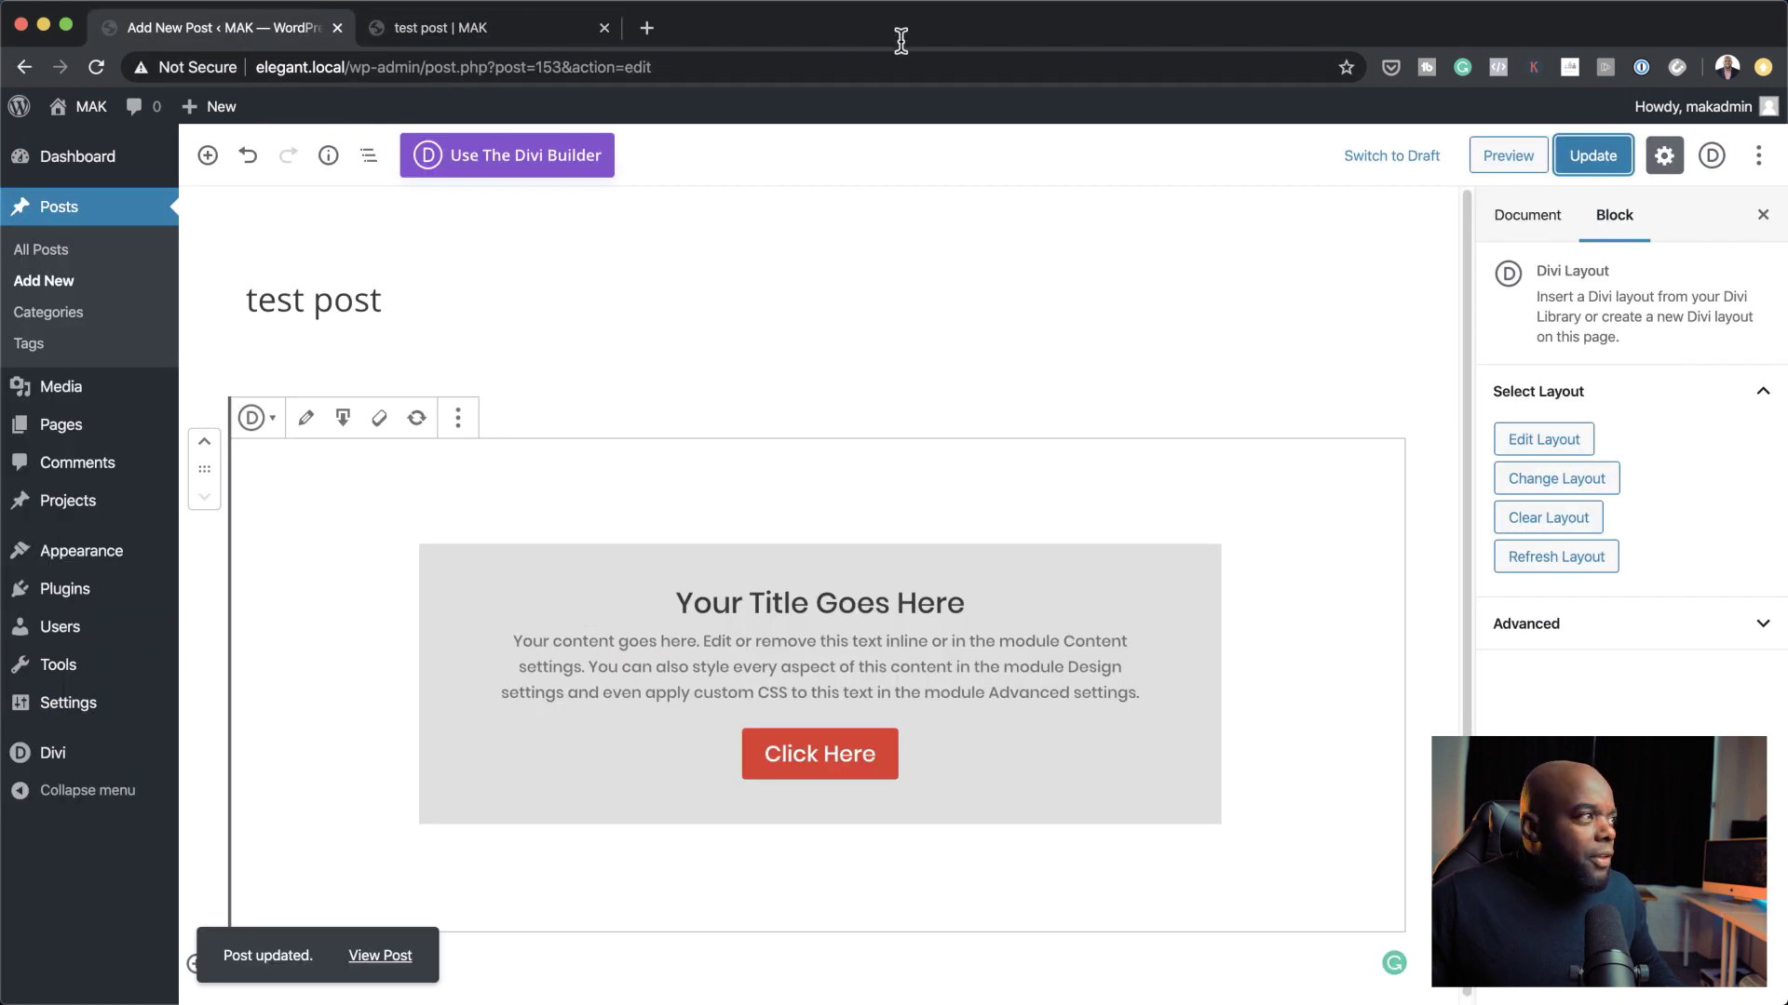
{"action": "left_click", "coordinate": [495, 31]}
{"action": "left_click", "coordinate": [94, 68]}
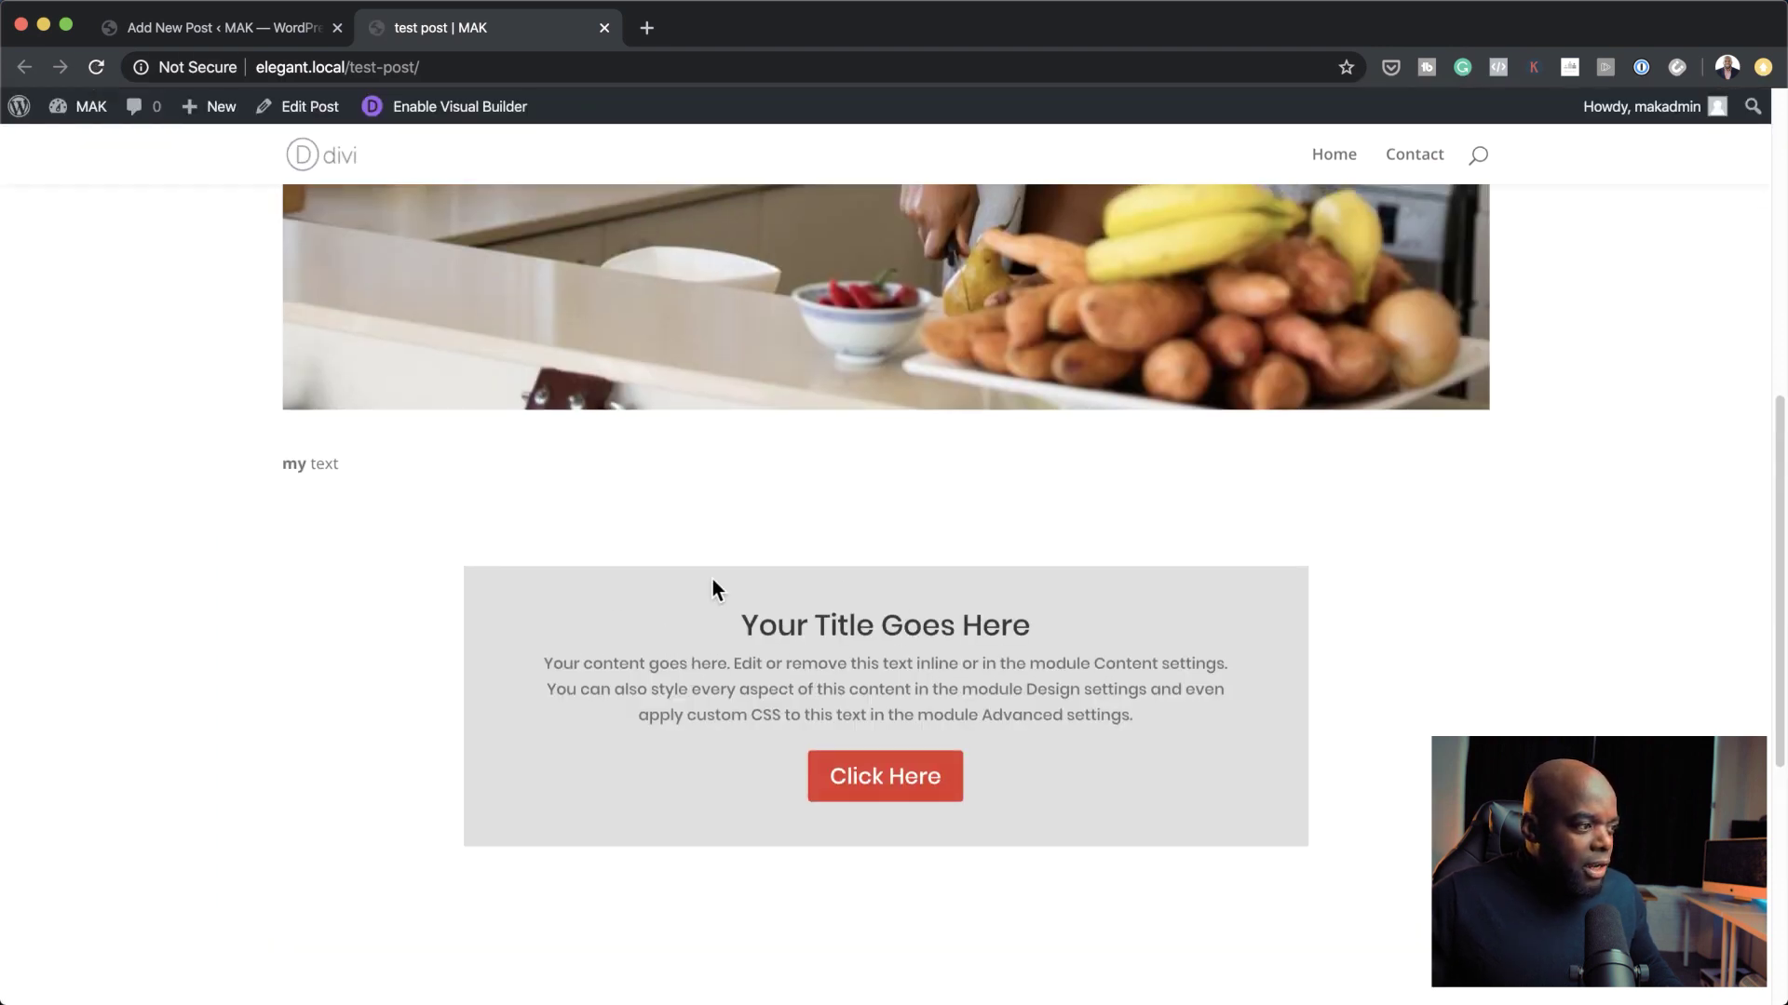
{"action": "left_click", "coordinate": [279, 32]}
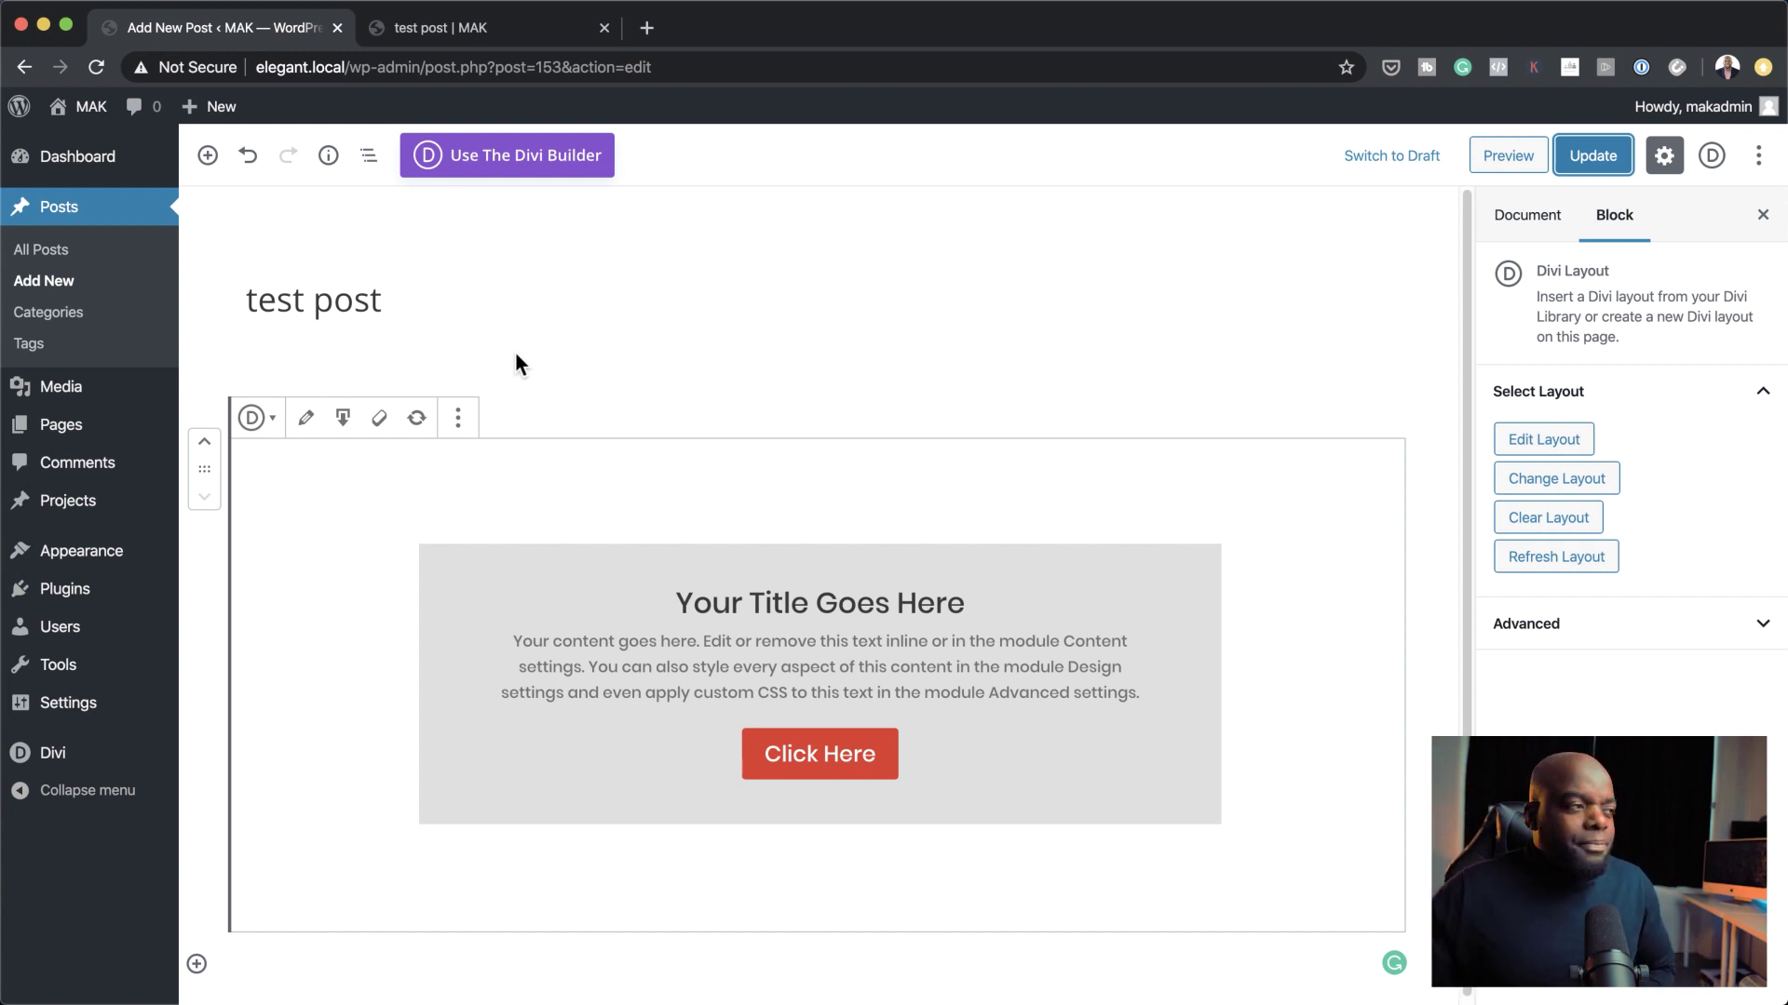
{"action": "scroll", "coordinate": [1053, 540], "scroll_direction": "down", "scroll_amount": 1}
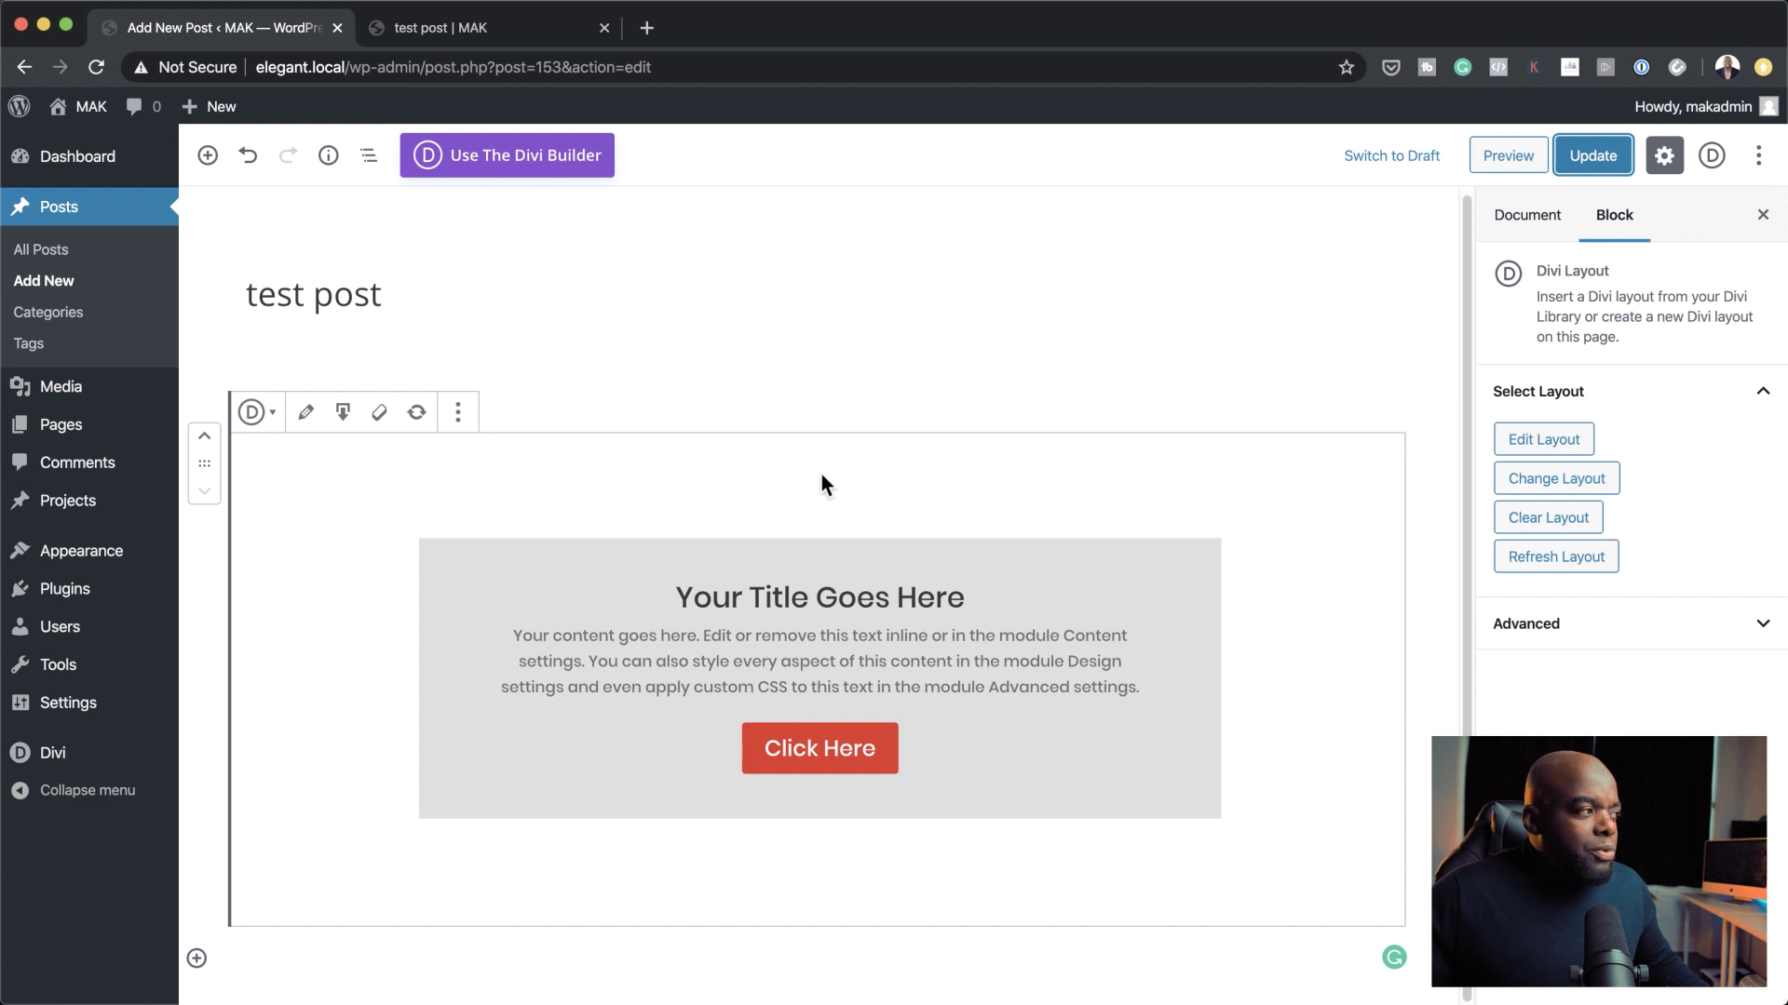
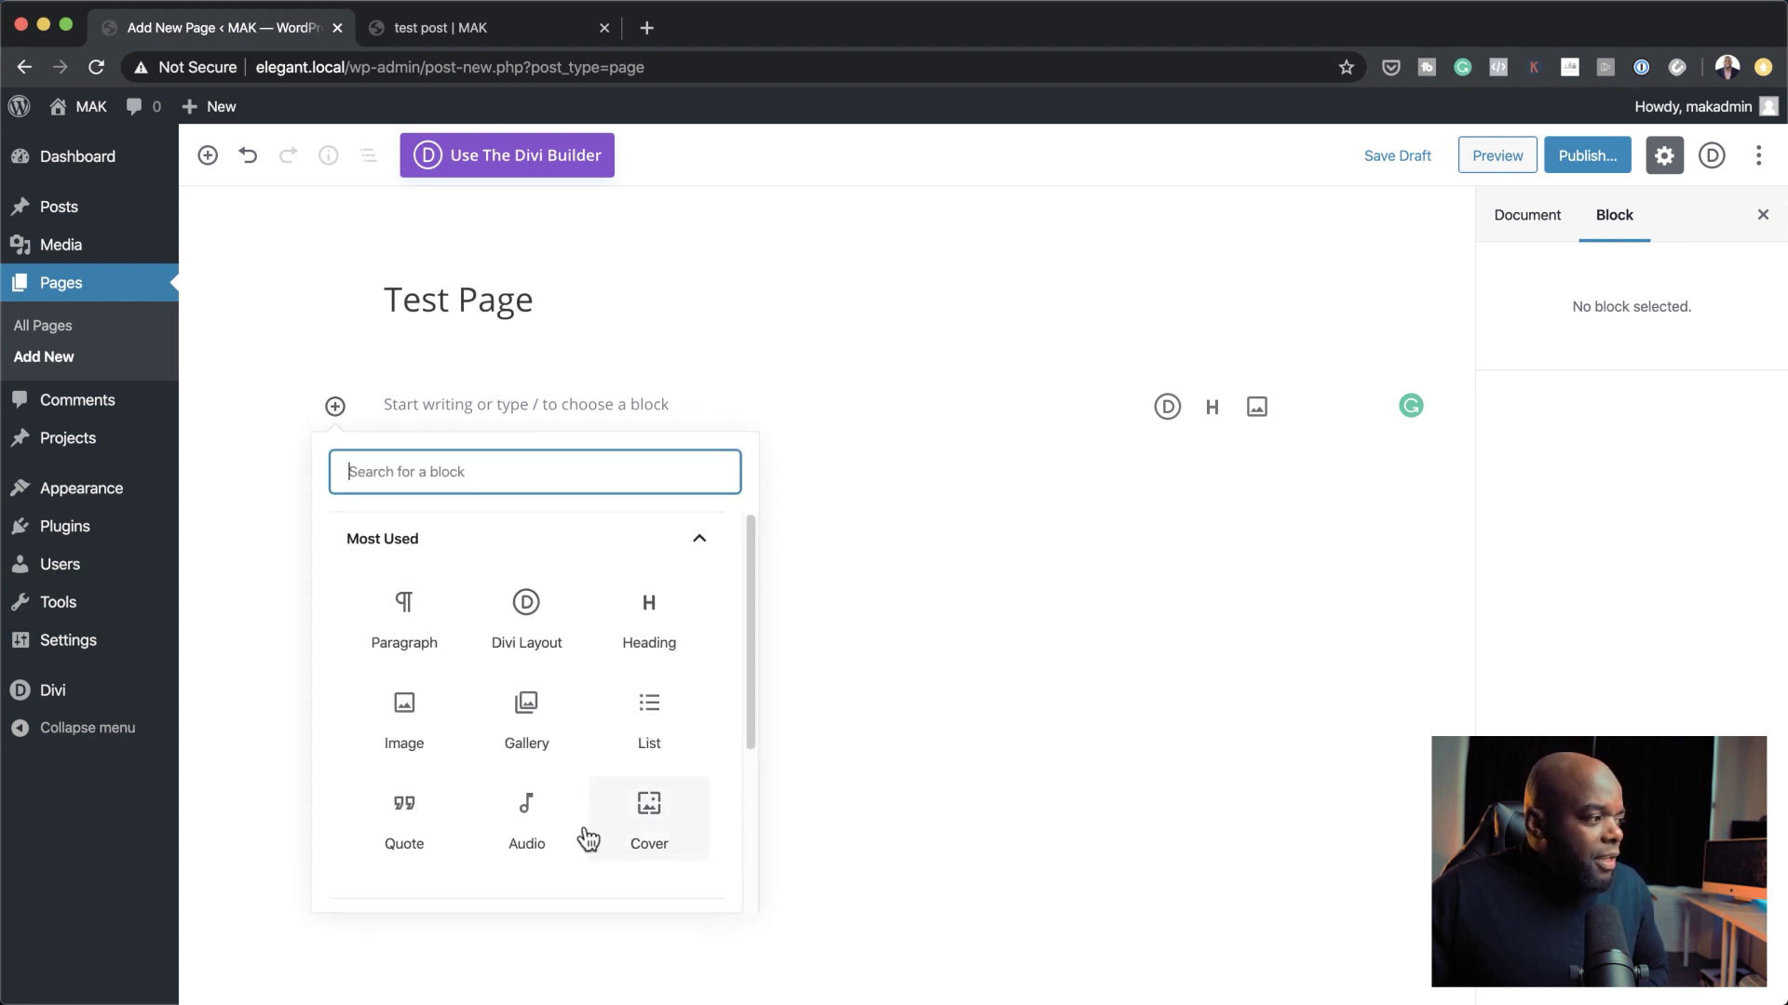
- Insert a Divi Layout block in the Test Page and load the premade Agency Landing Page layout into it
{"action": "left_click_drag", "start_coordinate": [752, 683], "coordinate": [735, 599]}
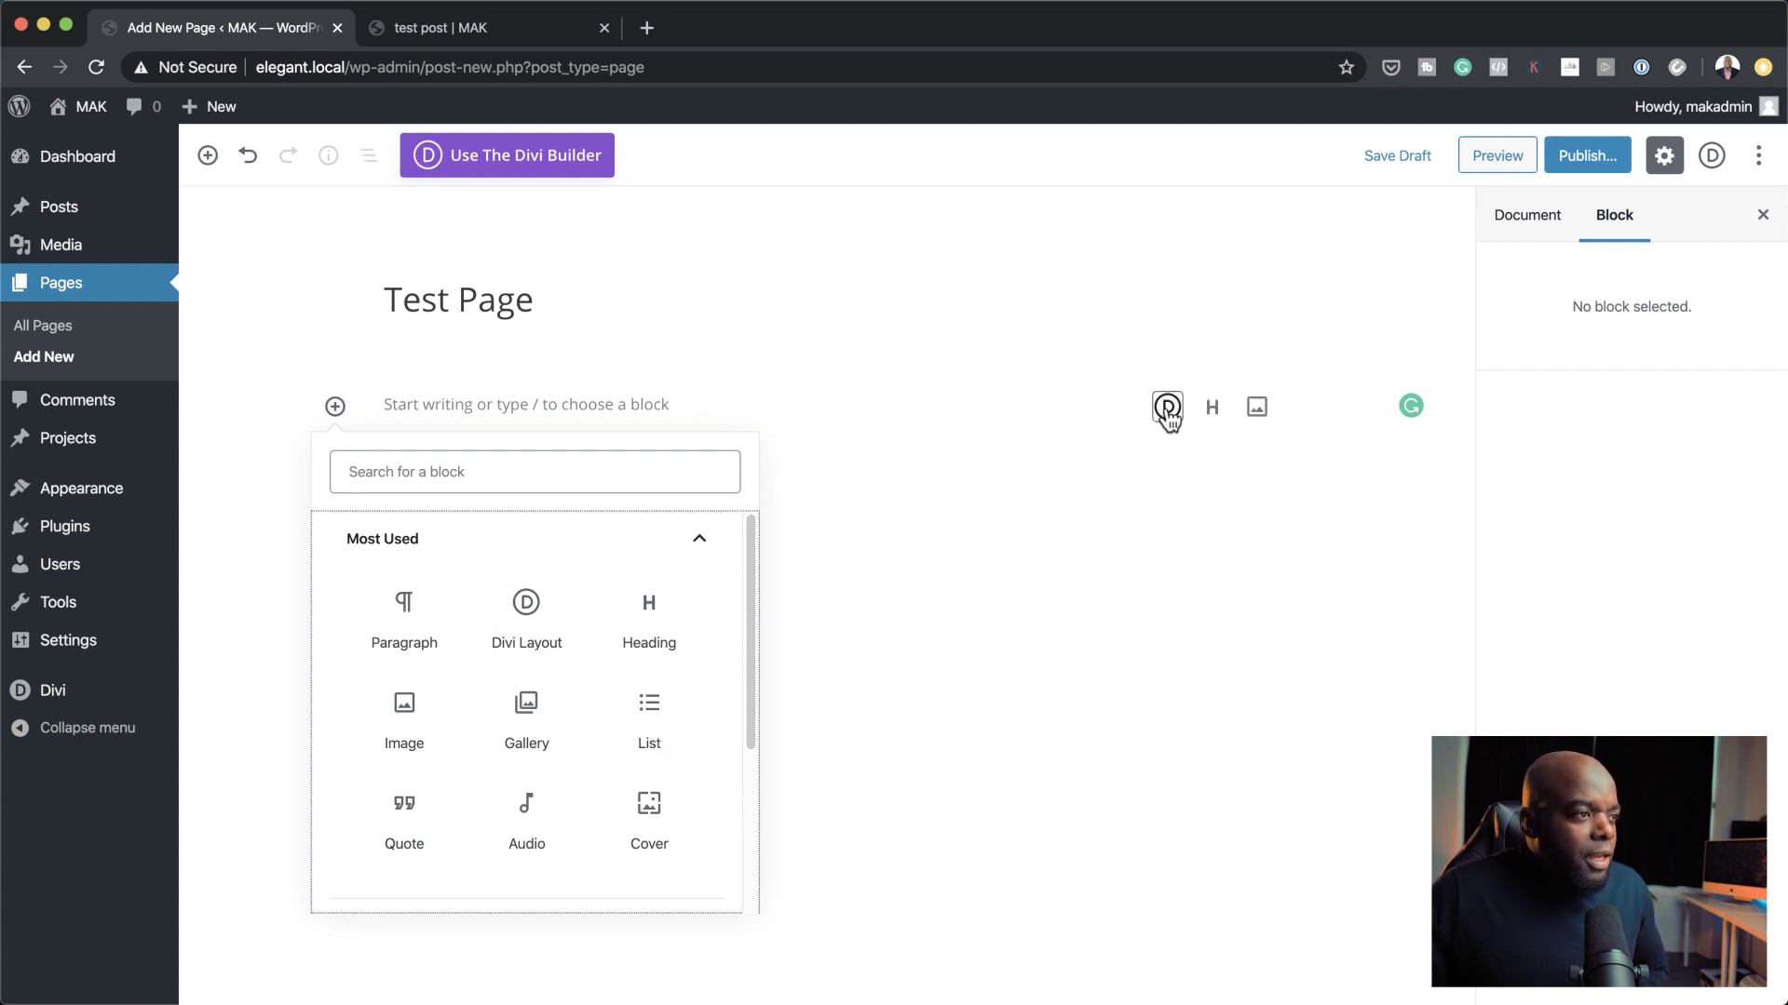
{"action": "left_click", "coordinate": [524, 619]}
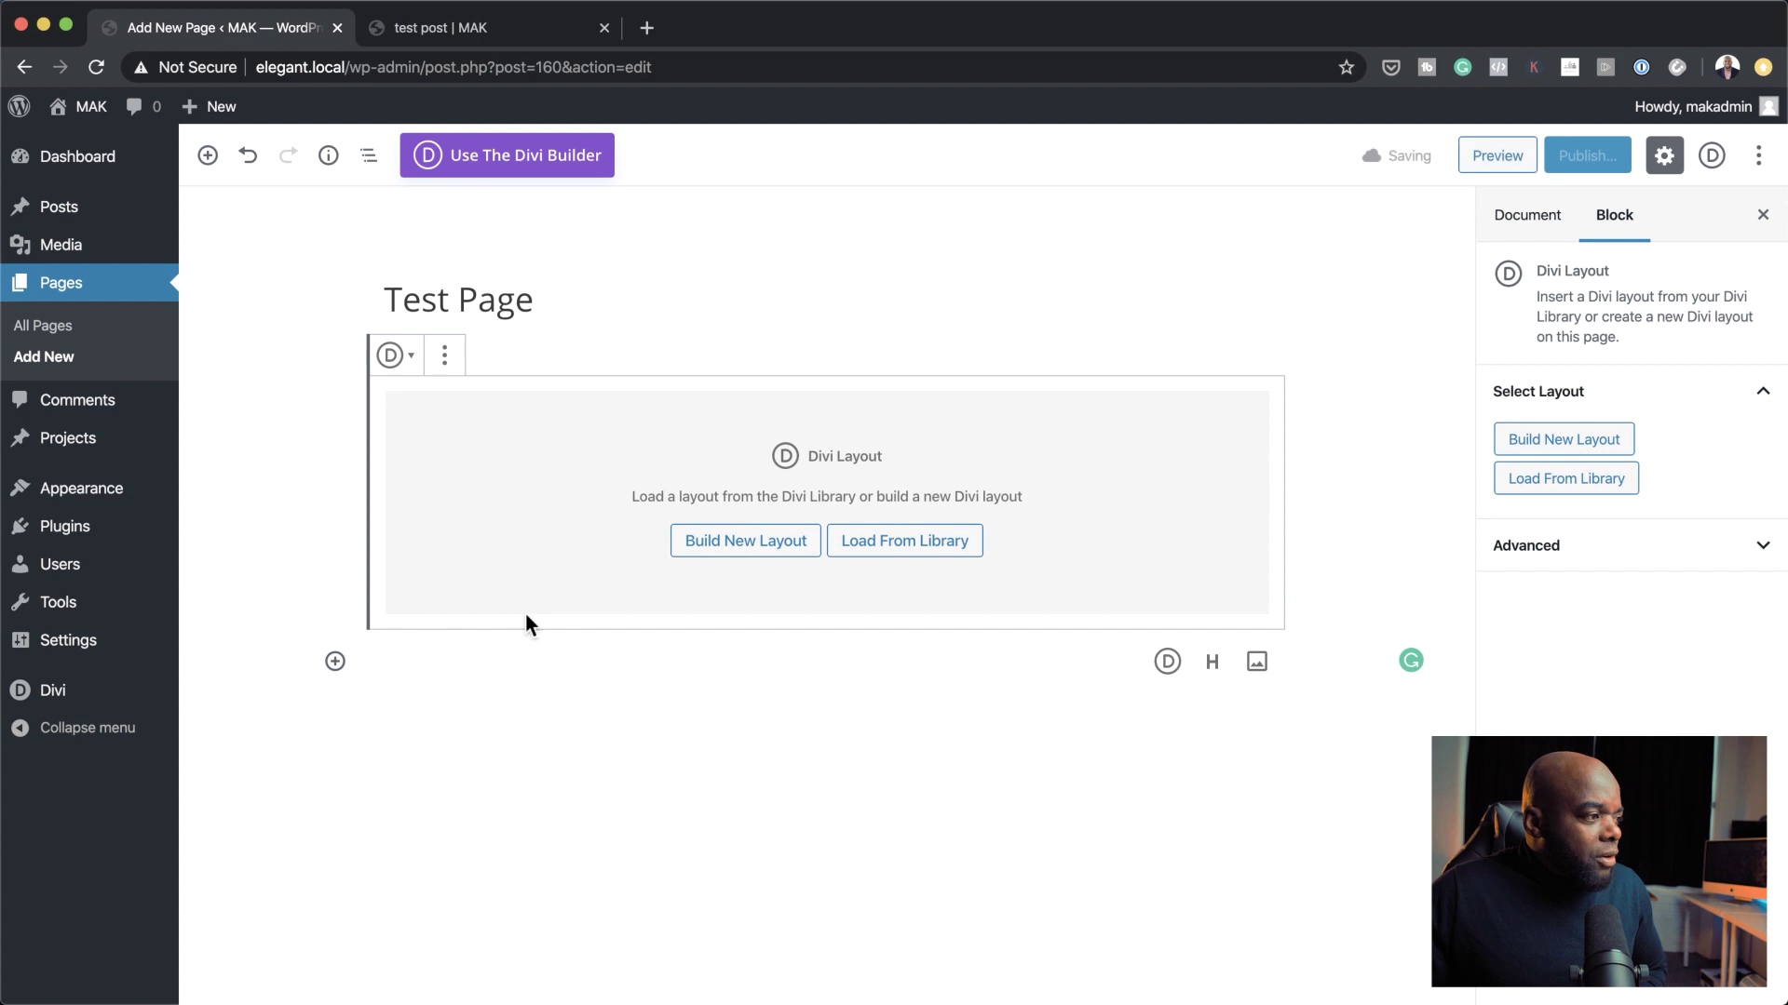
{"action": "left_click", "coordinate": [950, 544]}
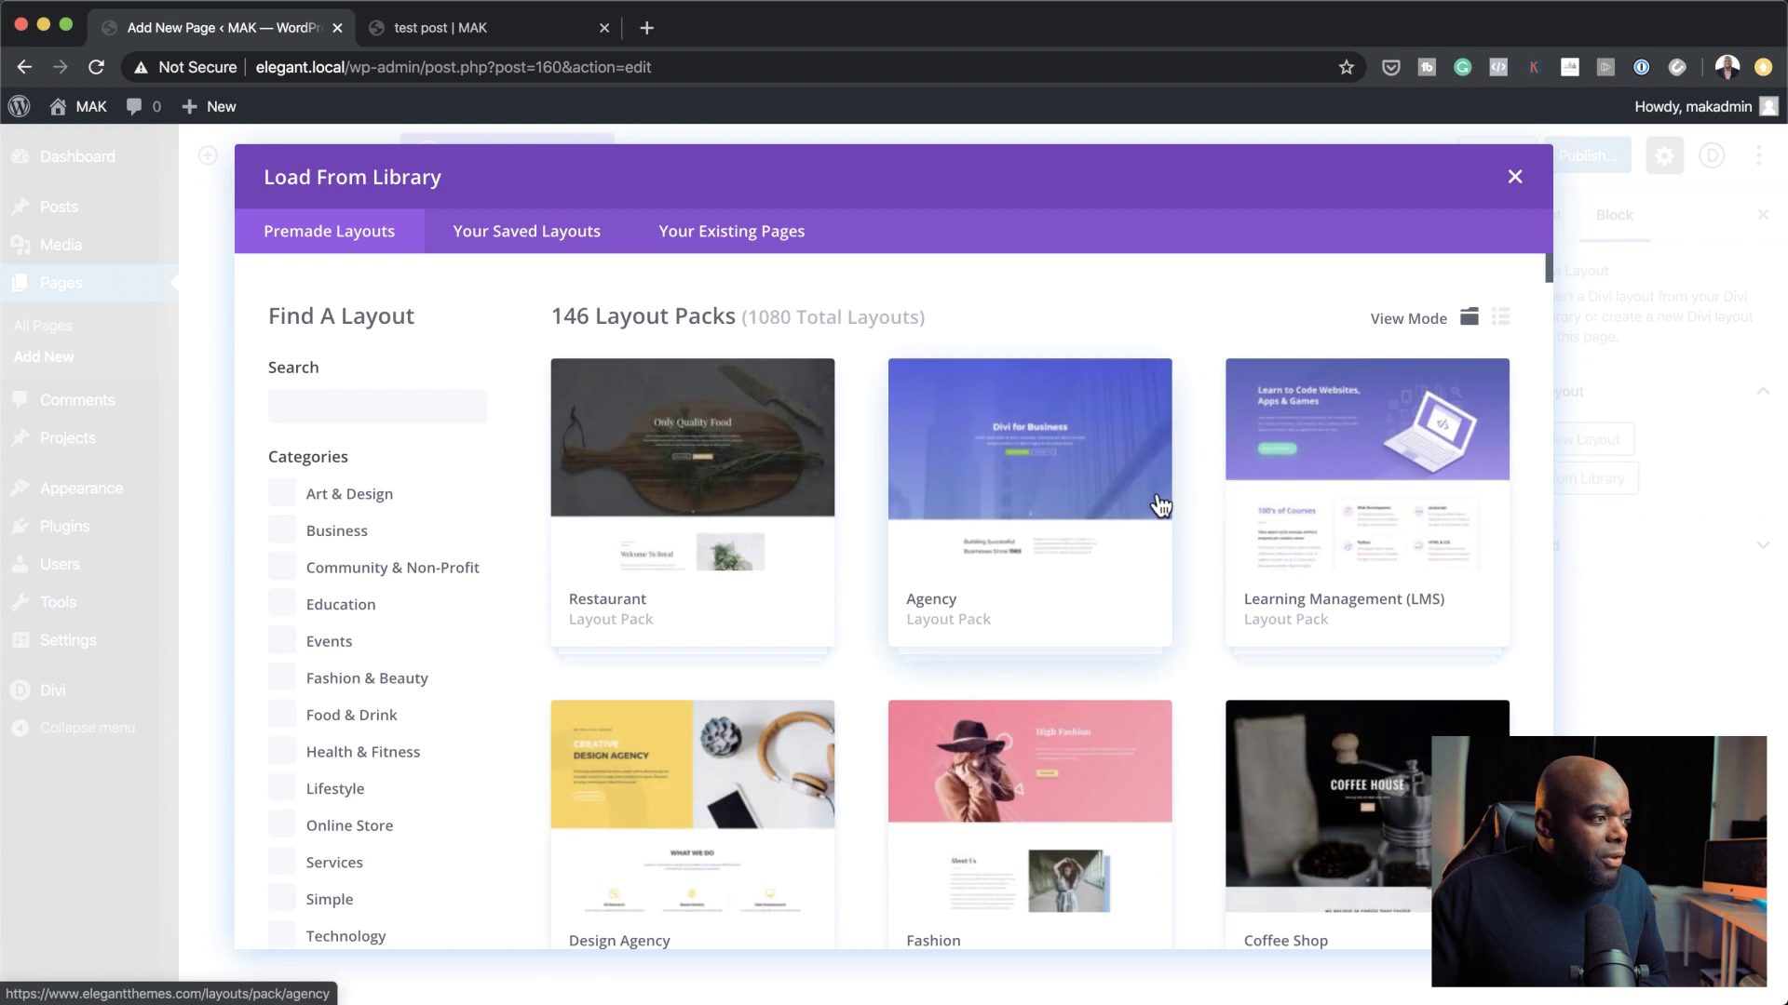
{"action": "scroll", "coordinate": [1082, 651], "scroll_direction": "down", "scroll_amount": 1}
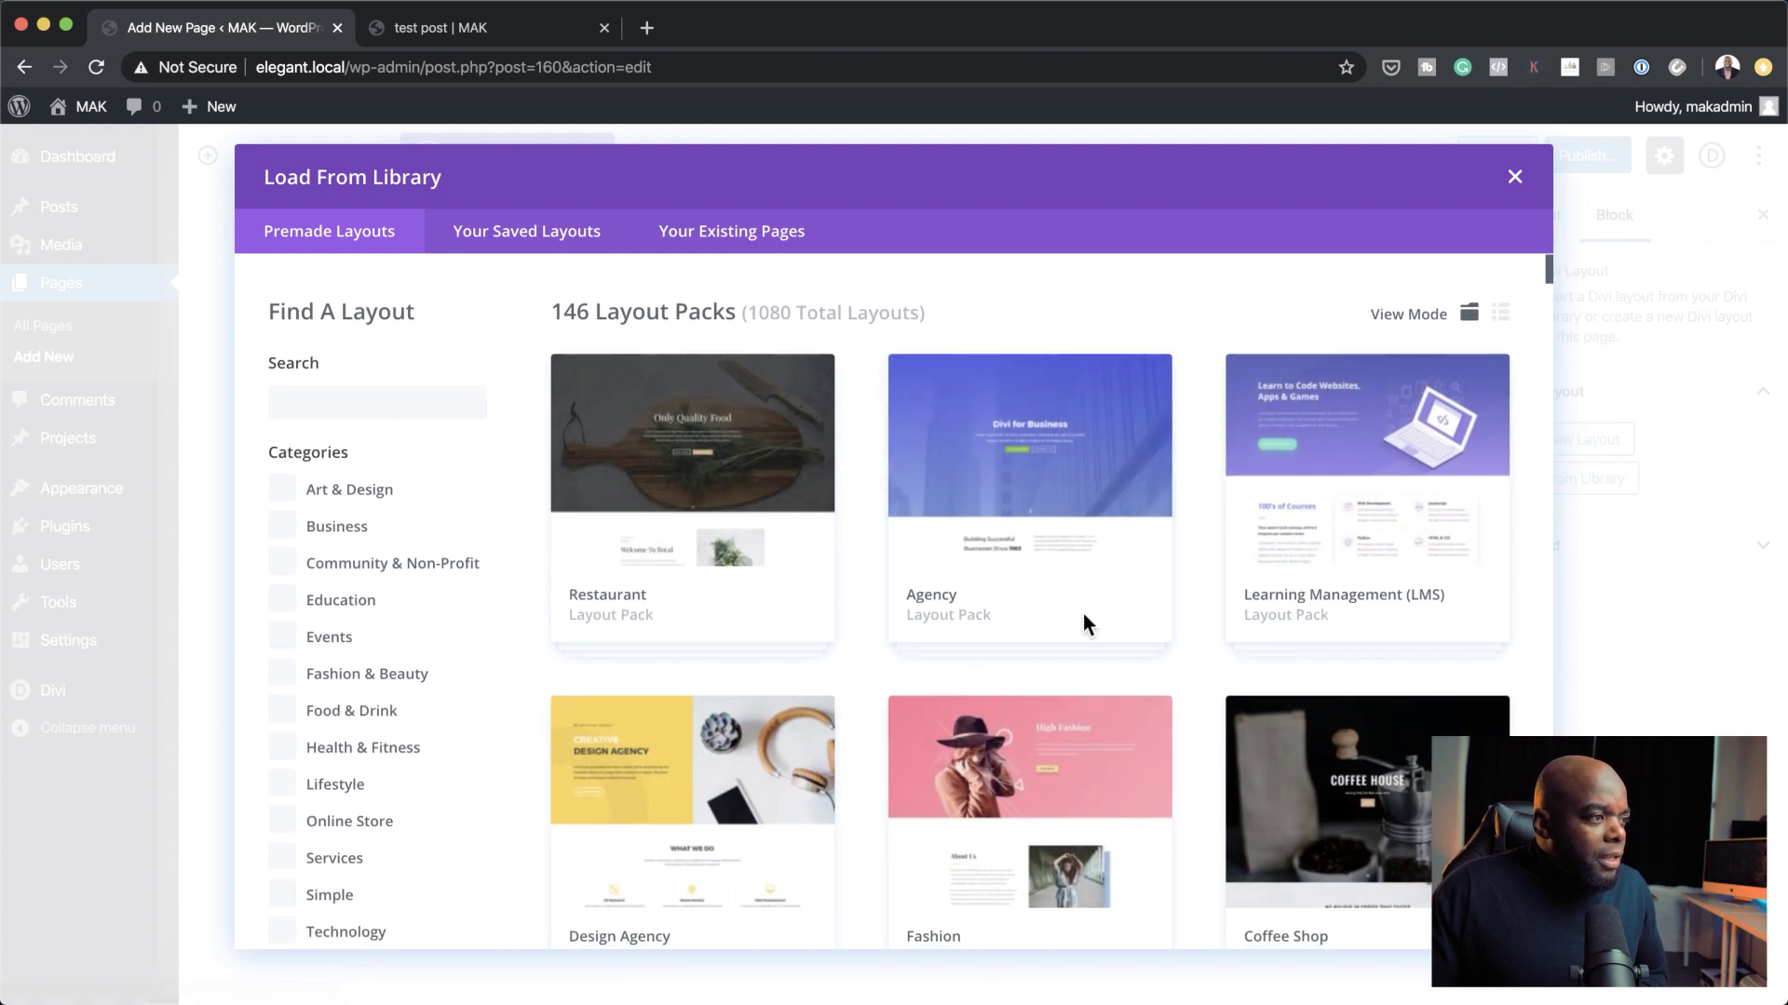
{"action": "left_click", "coordinate": [1074, 470]}
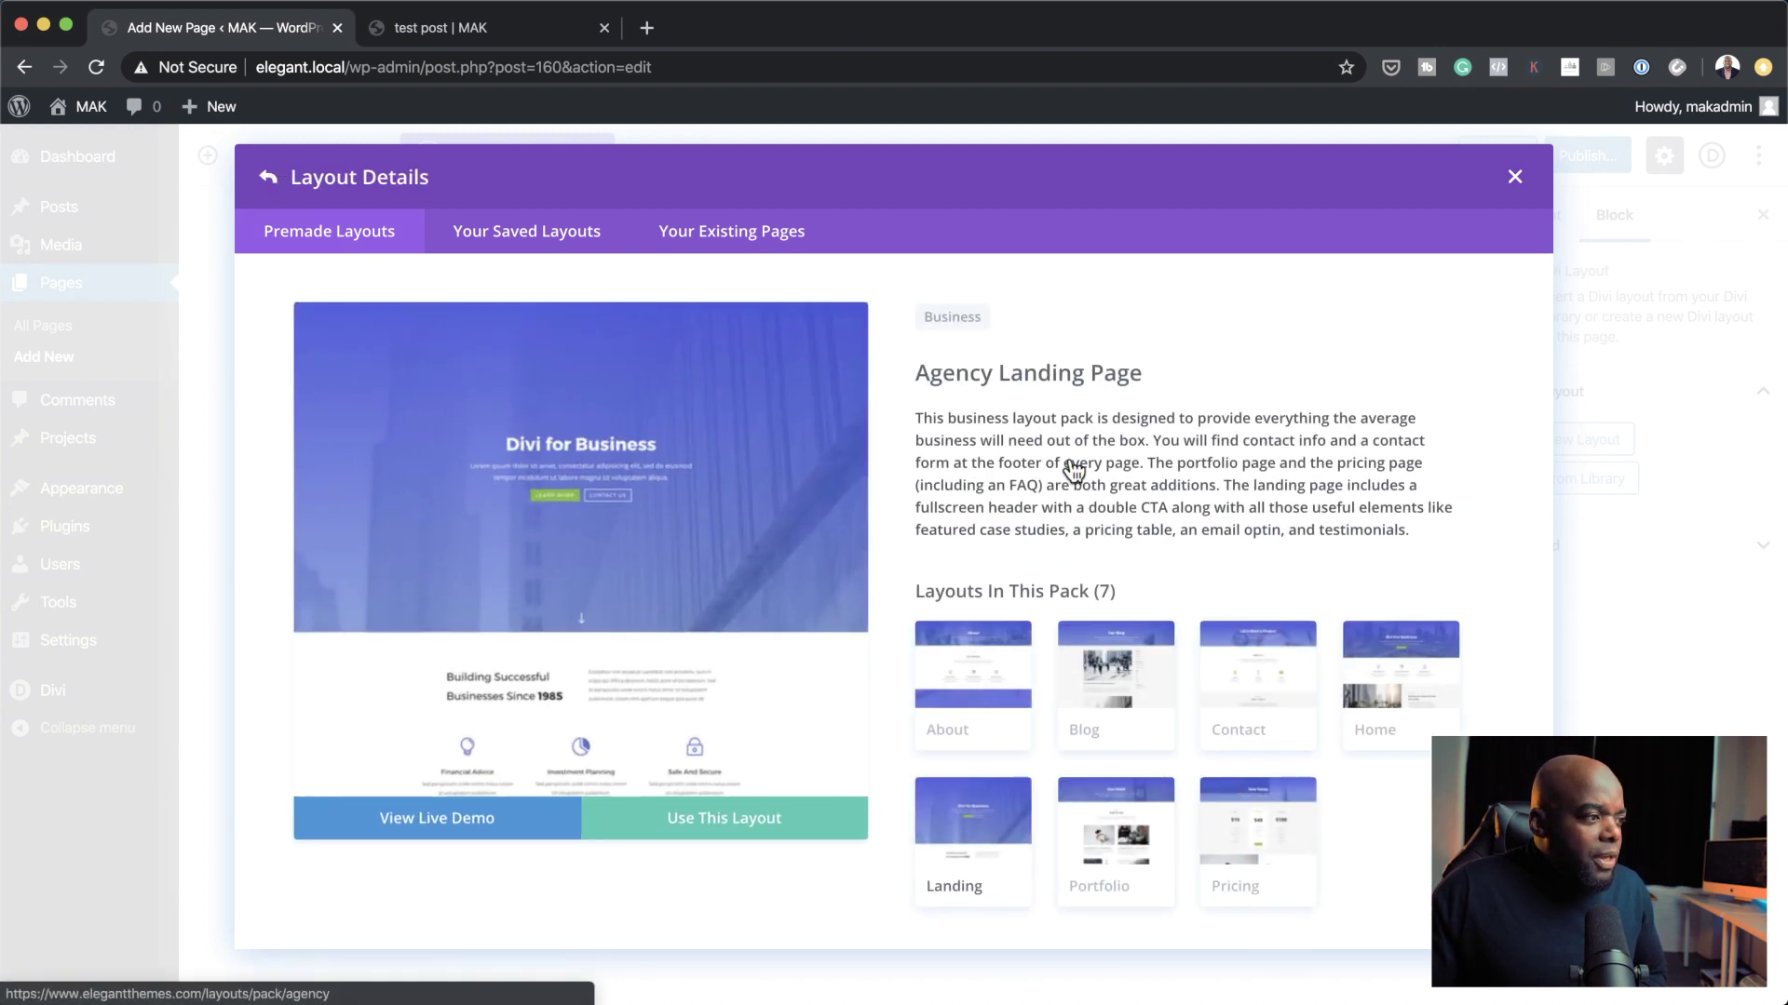
{"action": "left_click", "coordinate": [738, 844]}
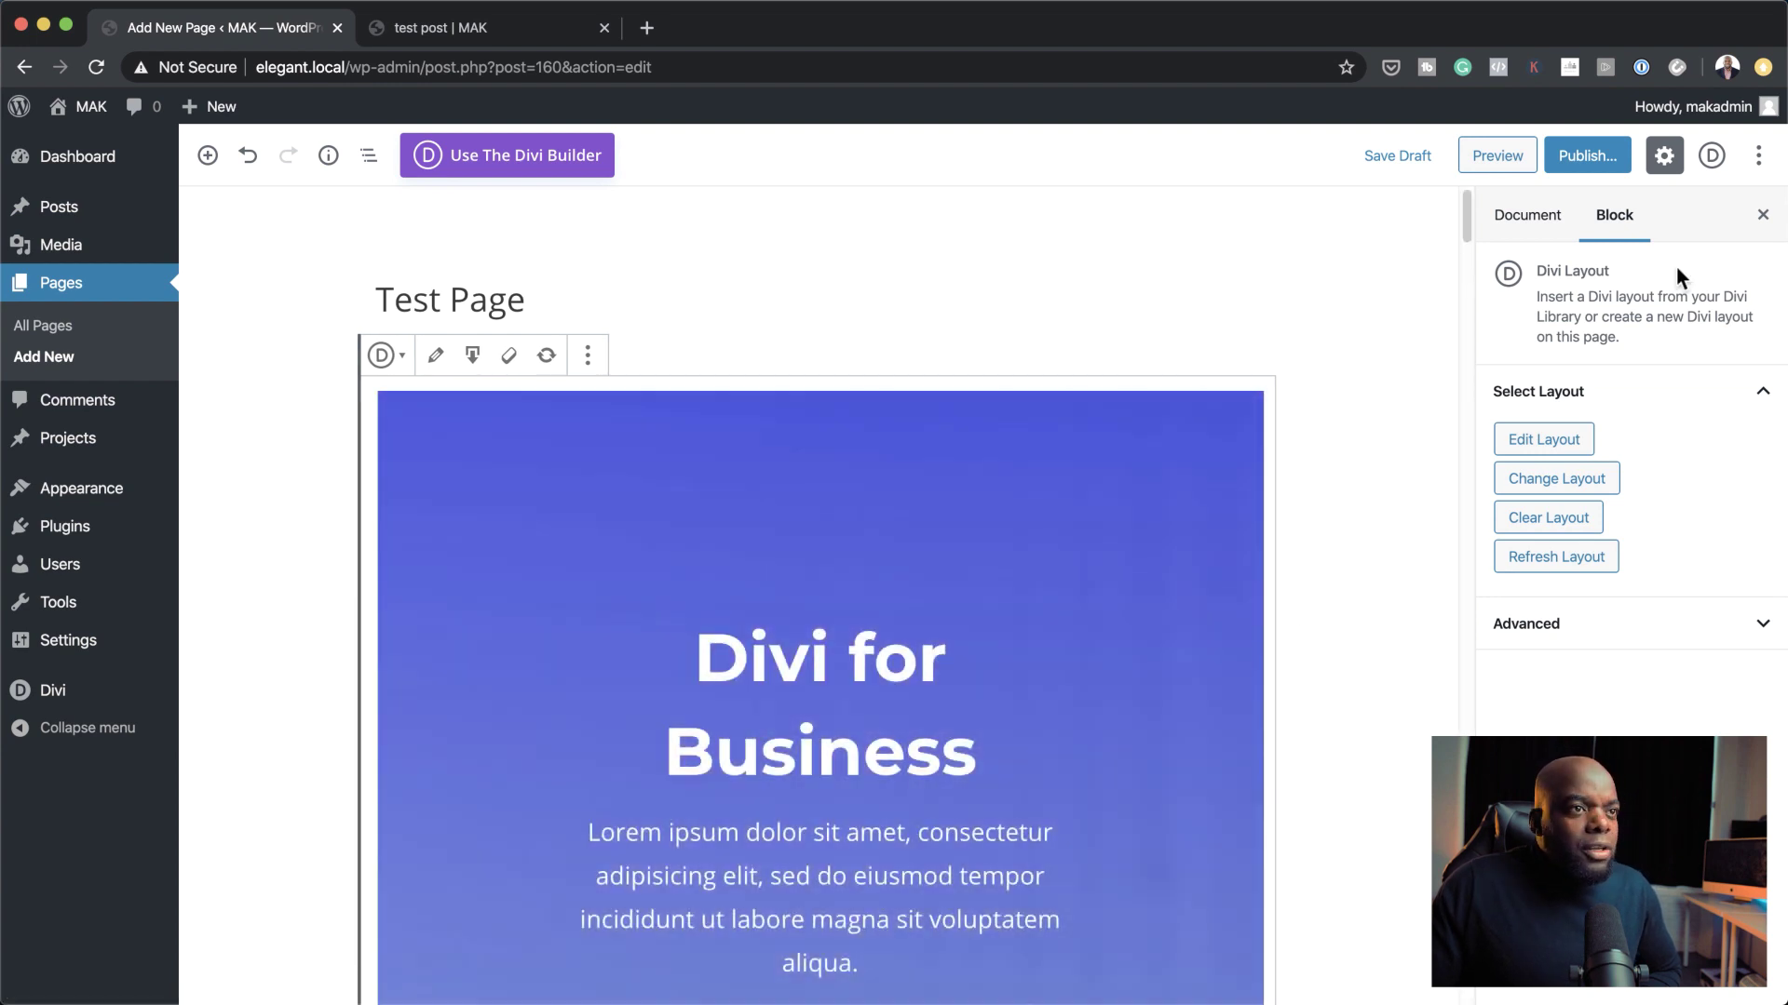
- Publish the Test Page after reviewing its document settings, and open its live version
{"action": "left_click", "coordinate": [1531, 219]}
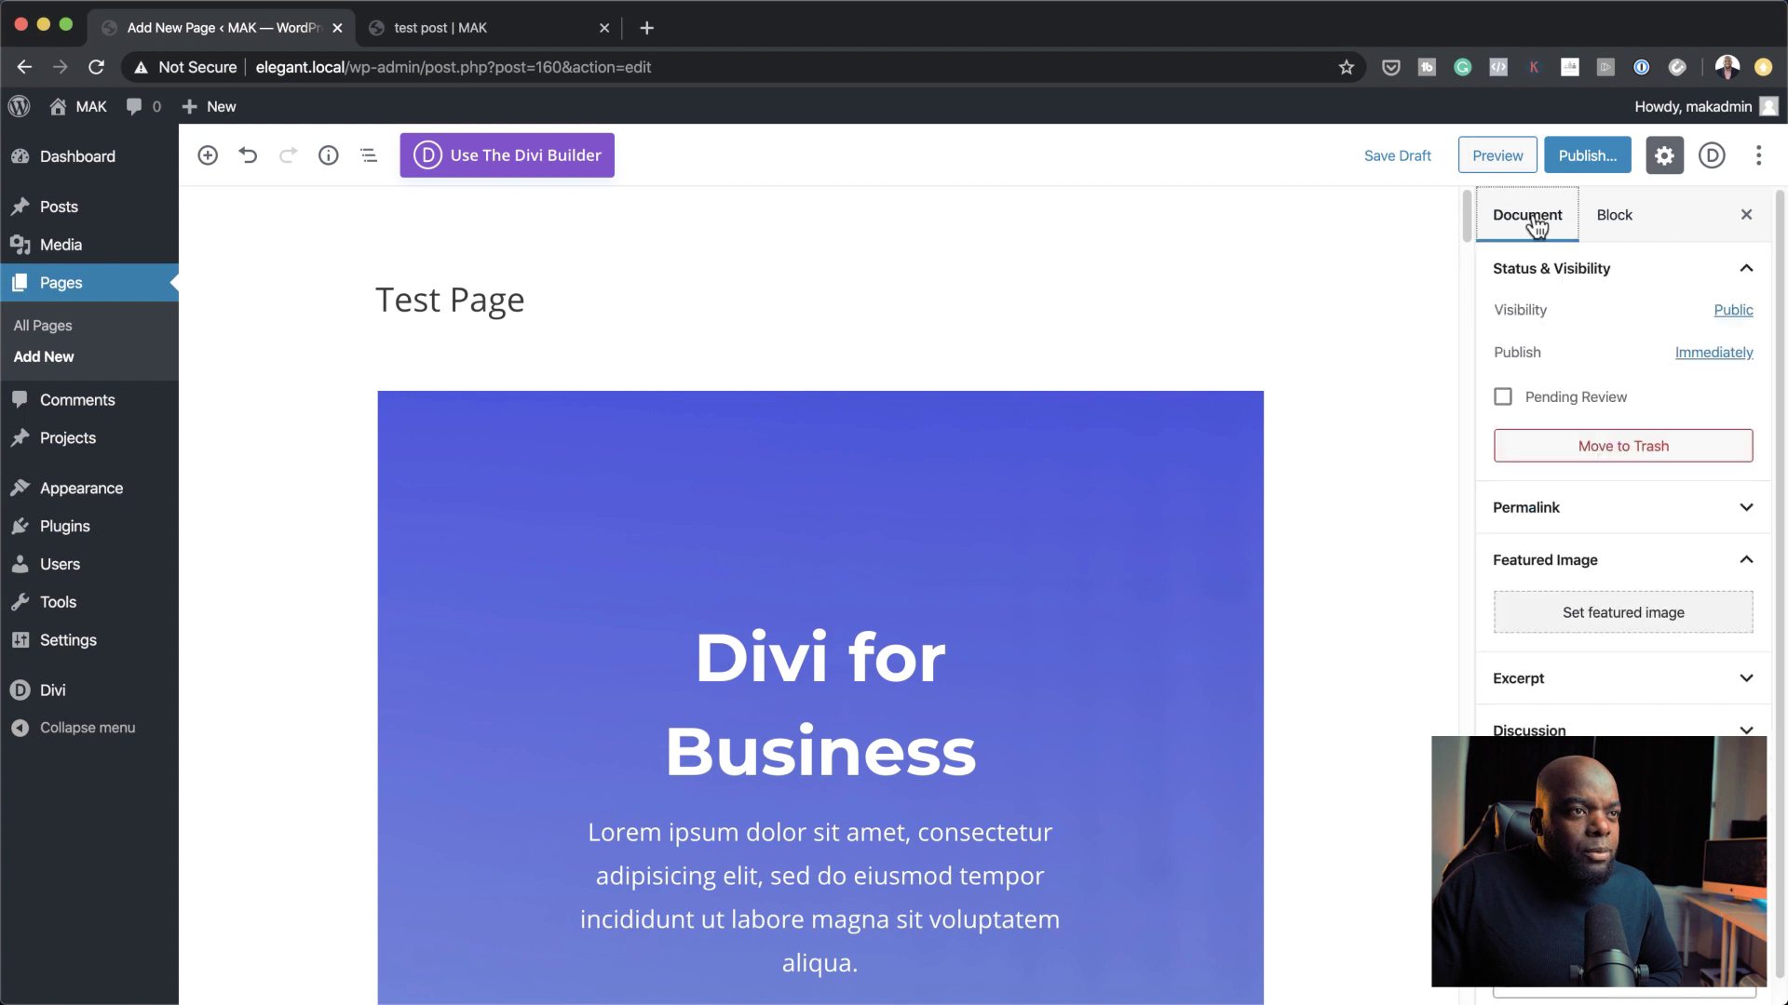
{"action": "scroll", "coordinate": [1648, 722], "scroll_direction": "down", "scroll_amount": 1}
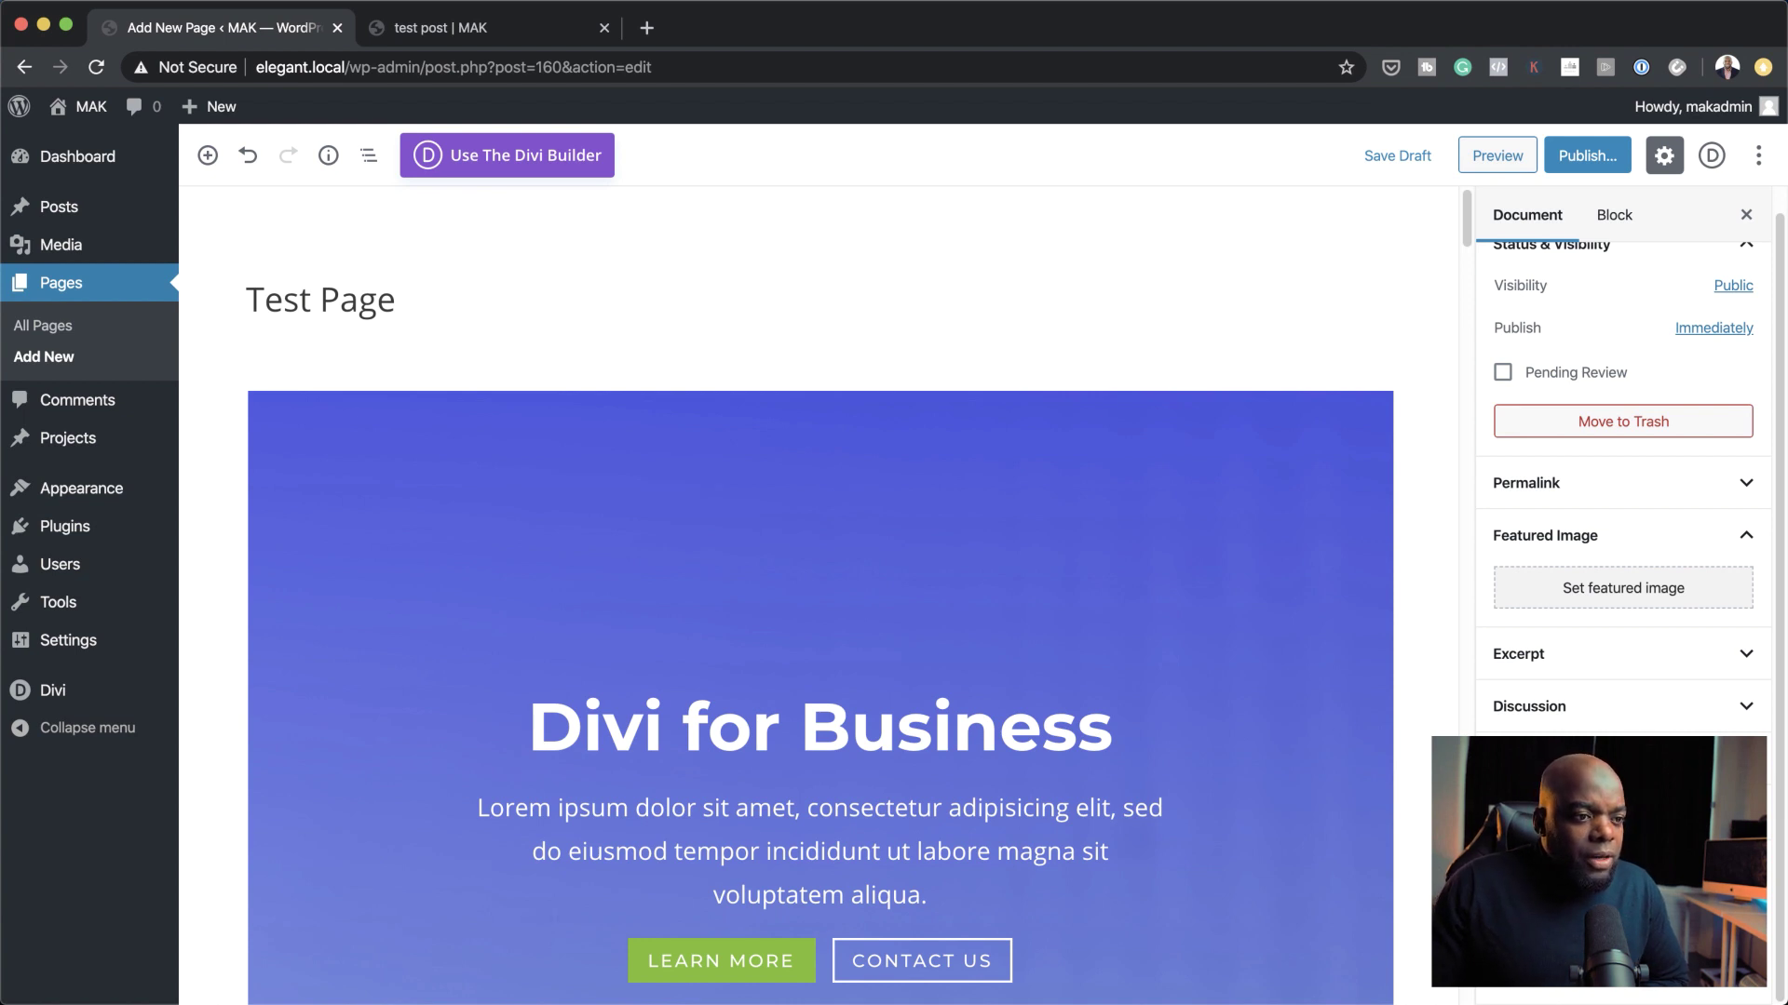
{"action": "left_click", "coordinate": [1605, 157]}
{"action": "left_click", "coordinate": [1654, 155]}
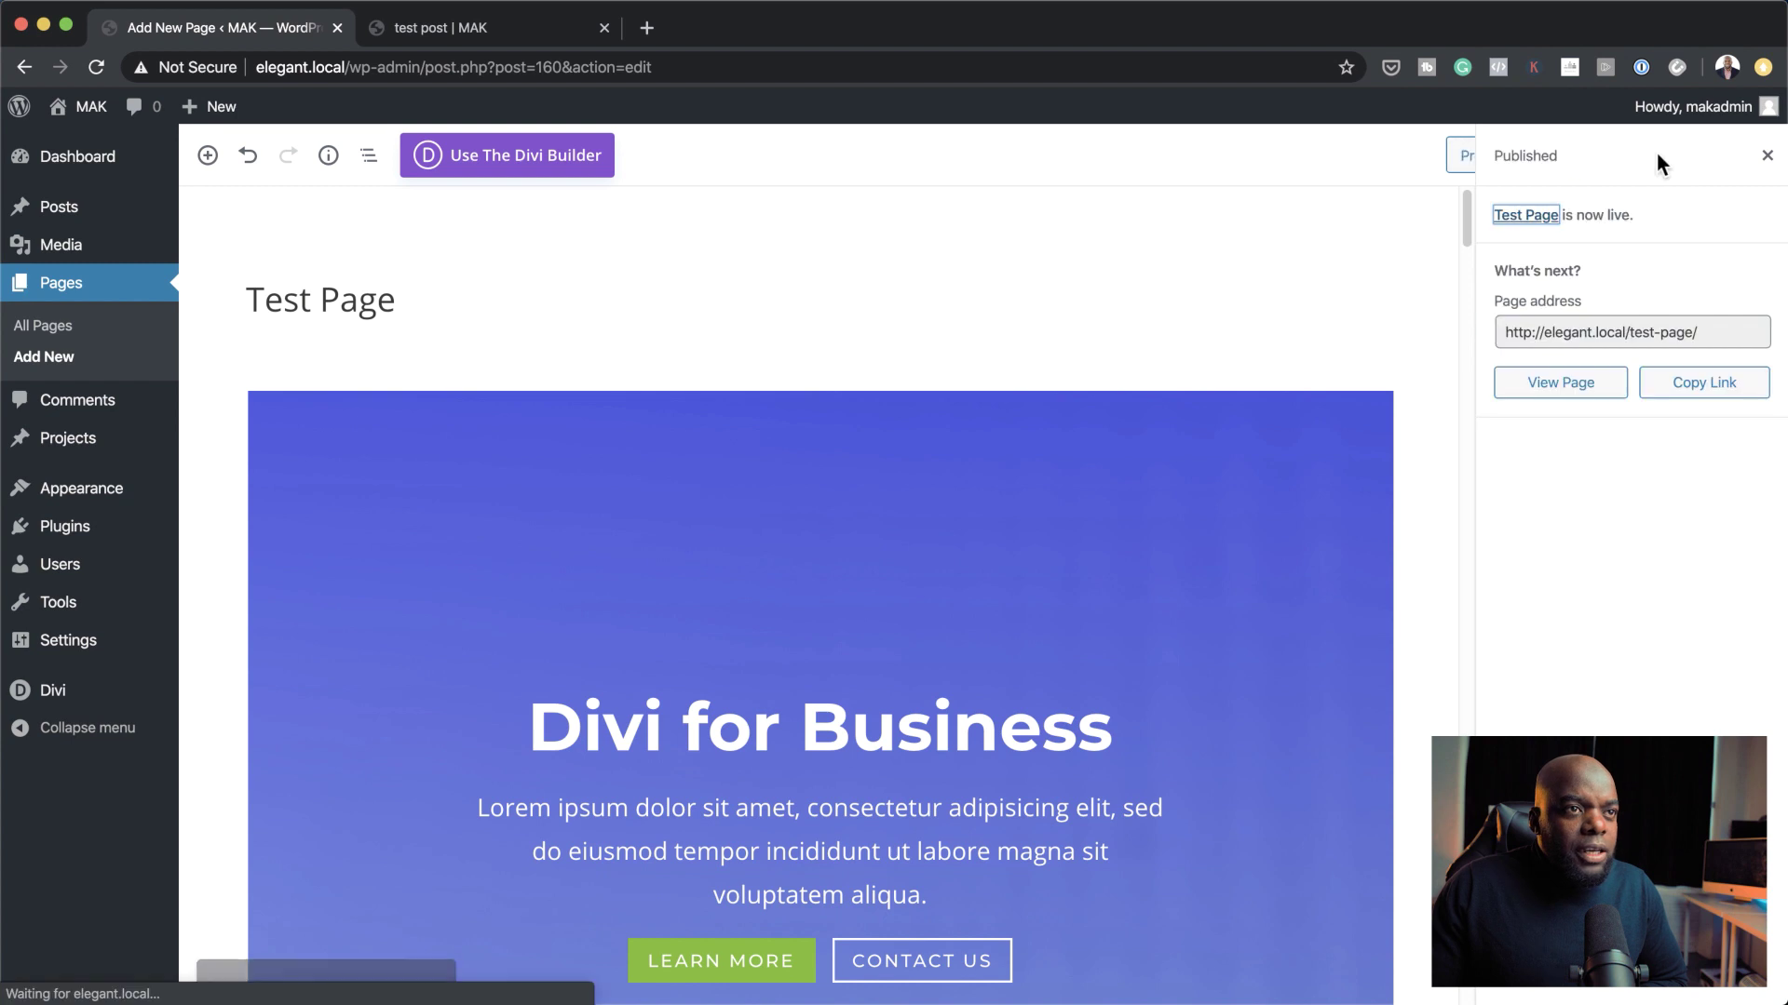
{"action": "left_click", "coordinate": [1570, 389]}
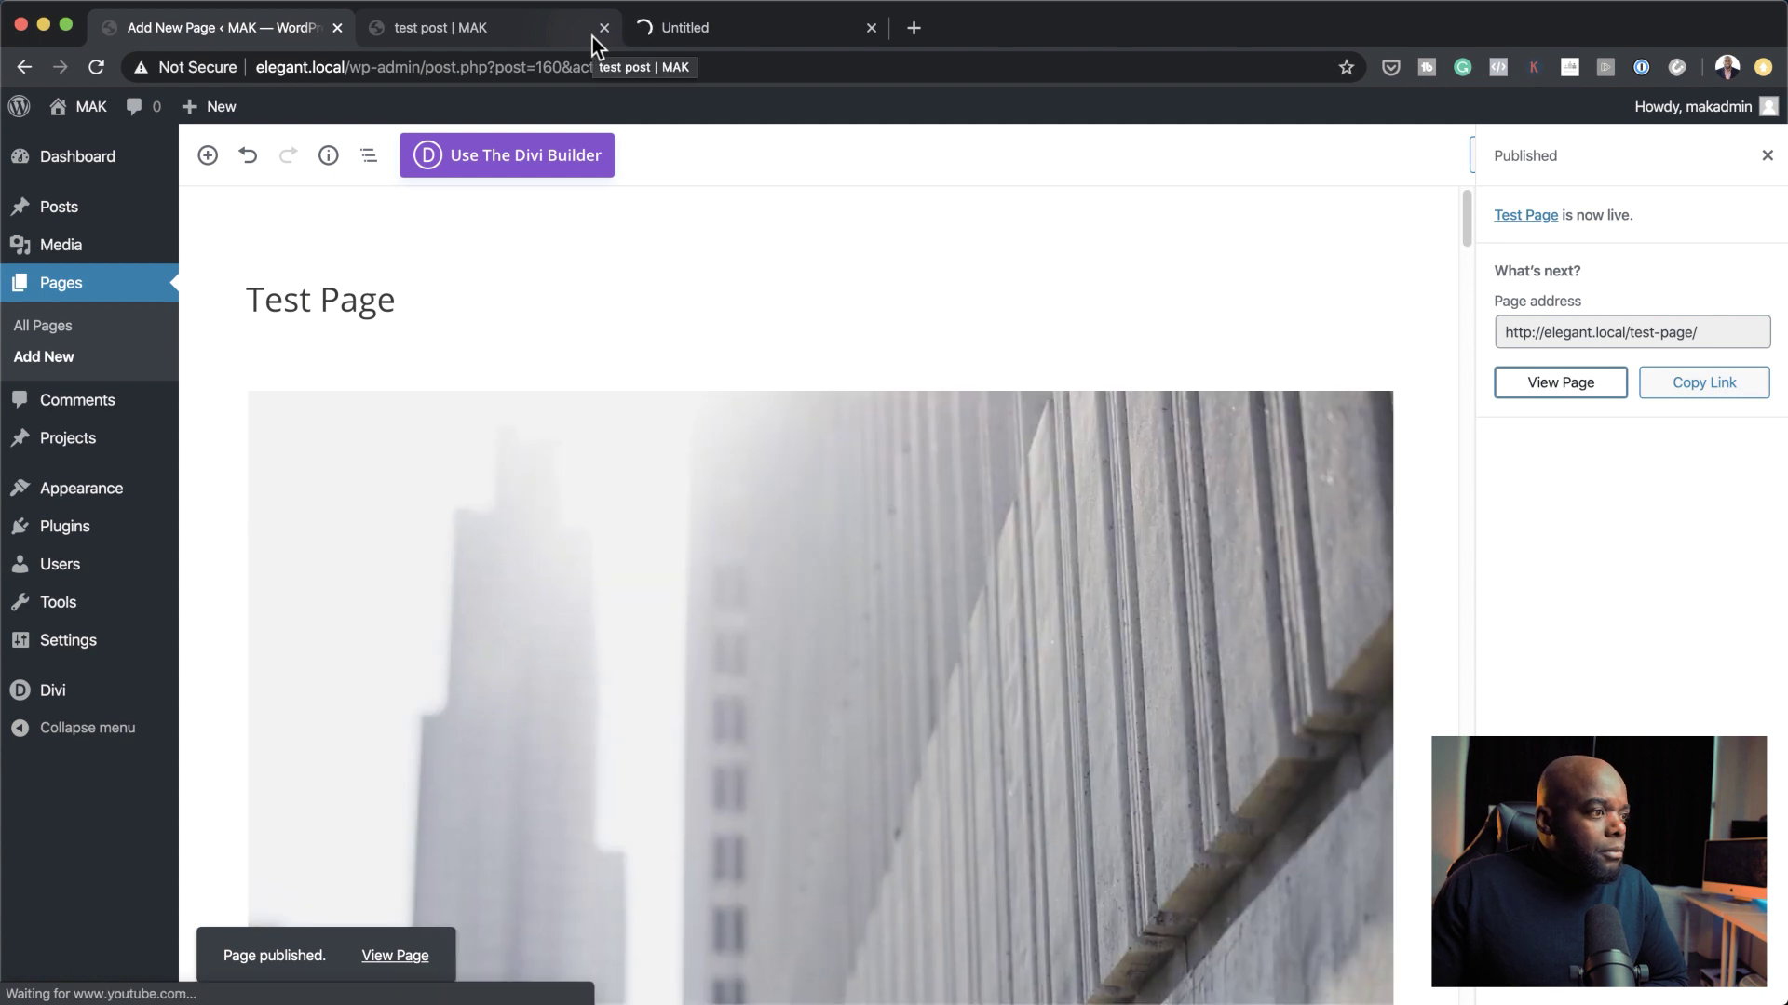
- Examine all sections of the Agency landing layout in the page editor, from the header through the Creative Team and beyond
{"action": "scroll", "coordinate": [1267, 575], "scroll_direction": "down", "scroll_amount": 10}
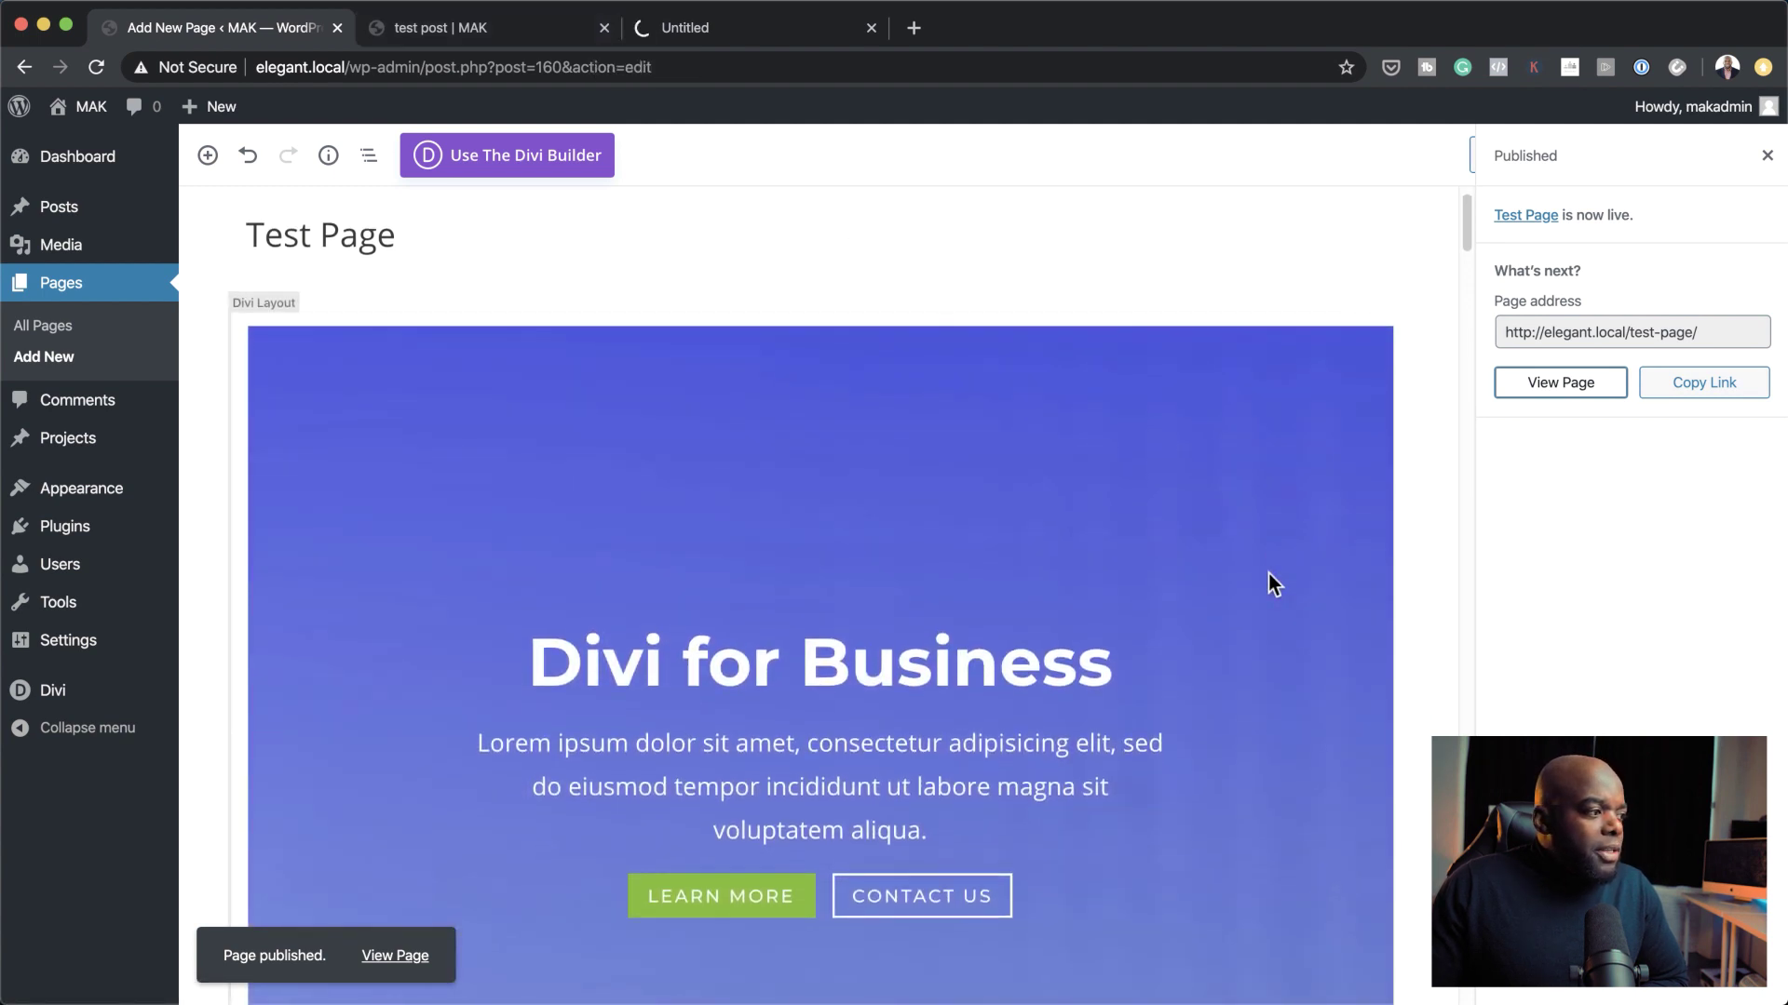
{"action": "scroll", "coordinate": [1270, 573], "scroll_direction": "down", "scroll_amount": 13}
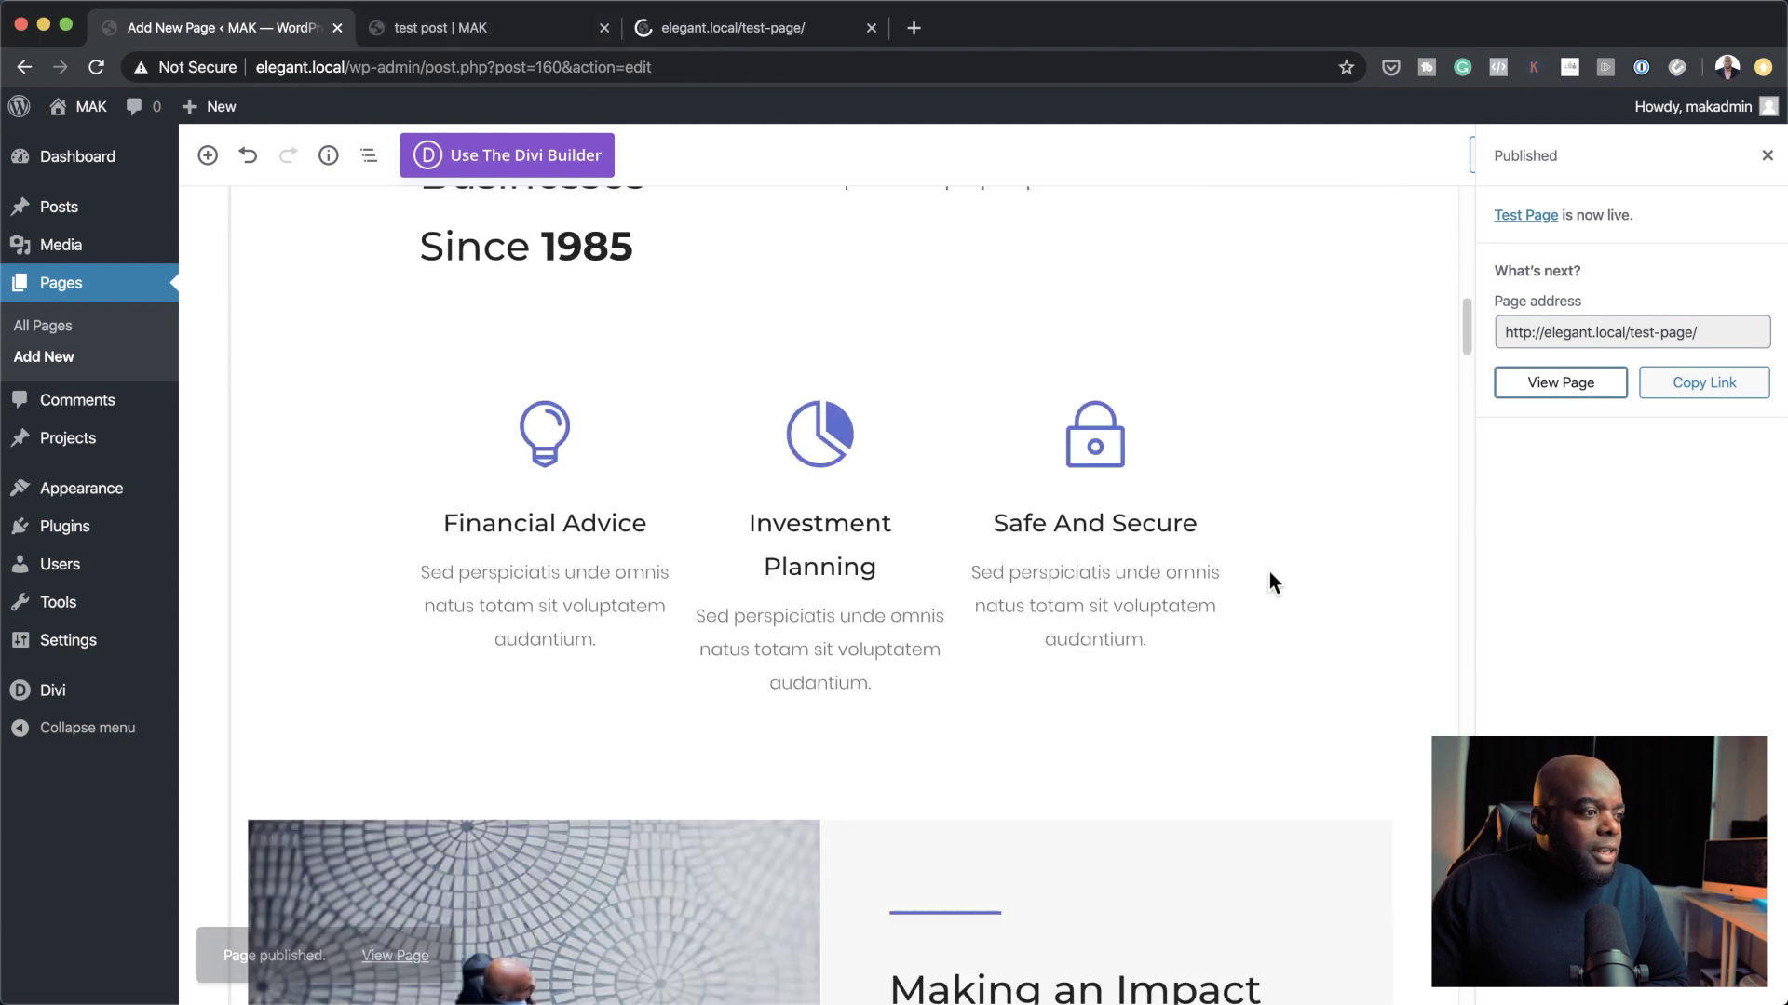
{"action": "scroll", "coordinate": [1269, 579], "scroll_direction": "down", "scroll_amount": 15}
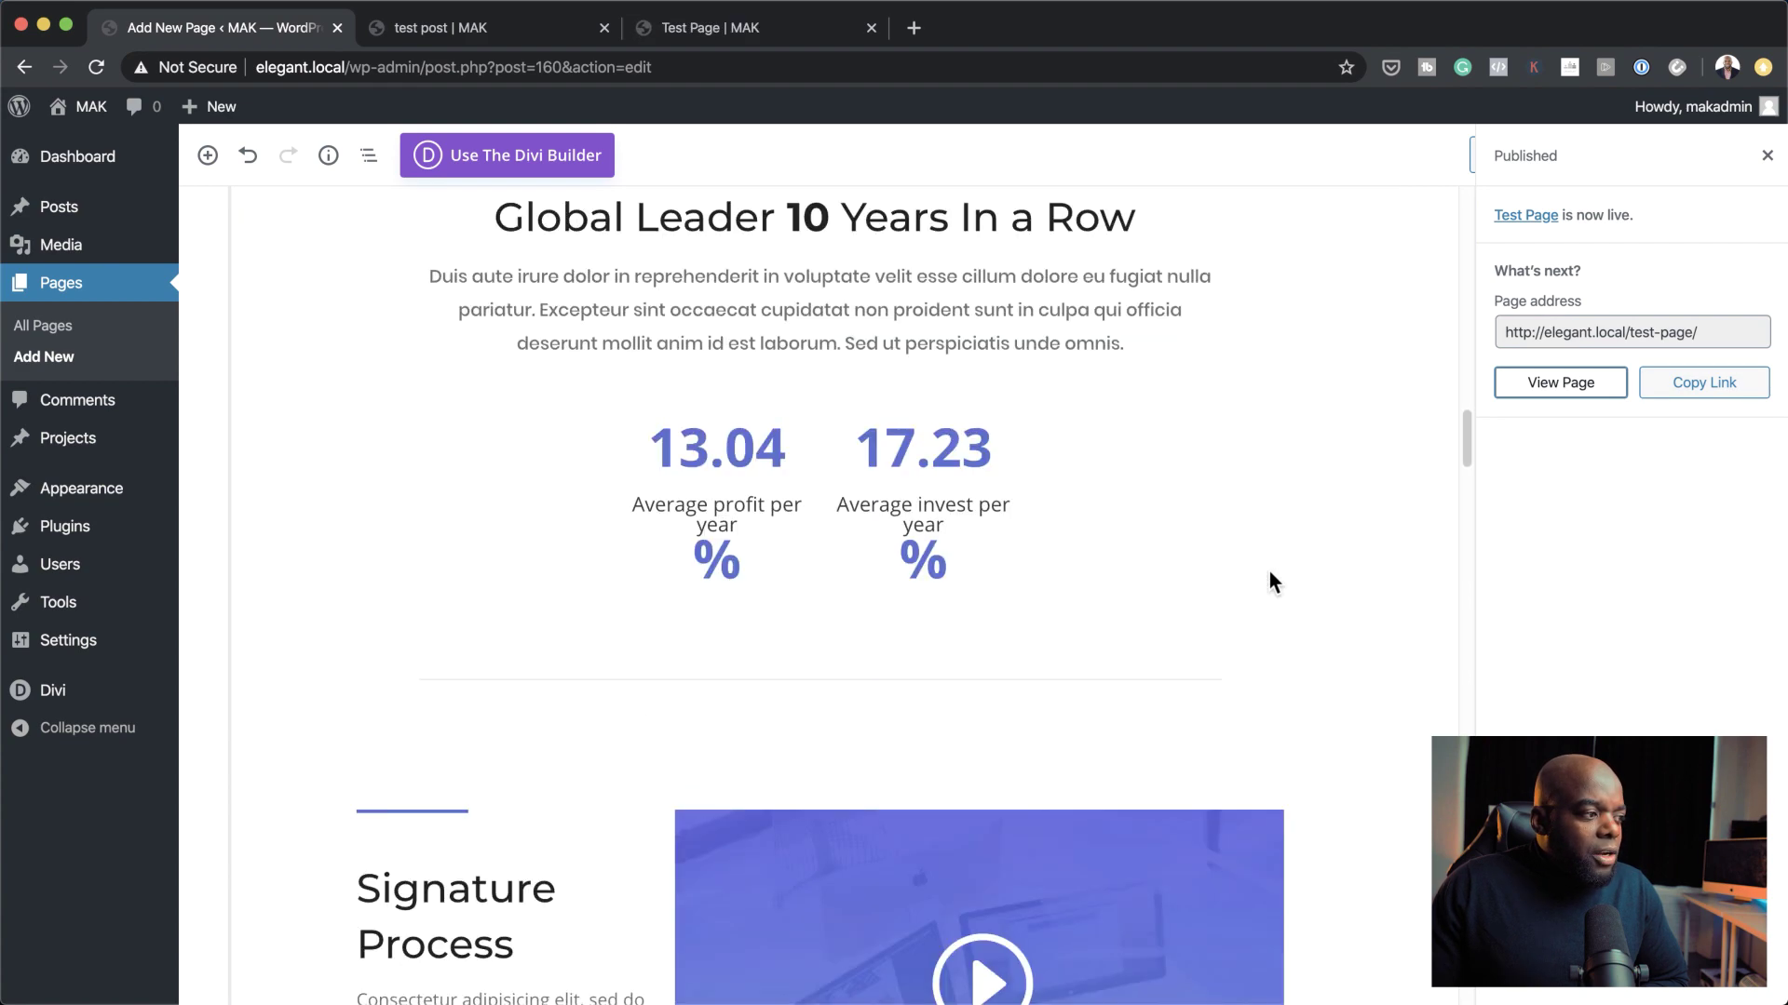
{"action": "scroll", "coordinate": [1270, 579], "scroll_direction": "down", "scroll_amount": 15}
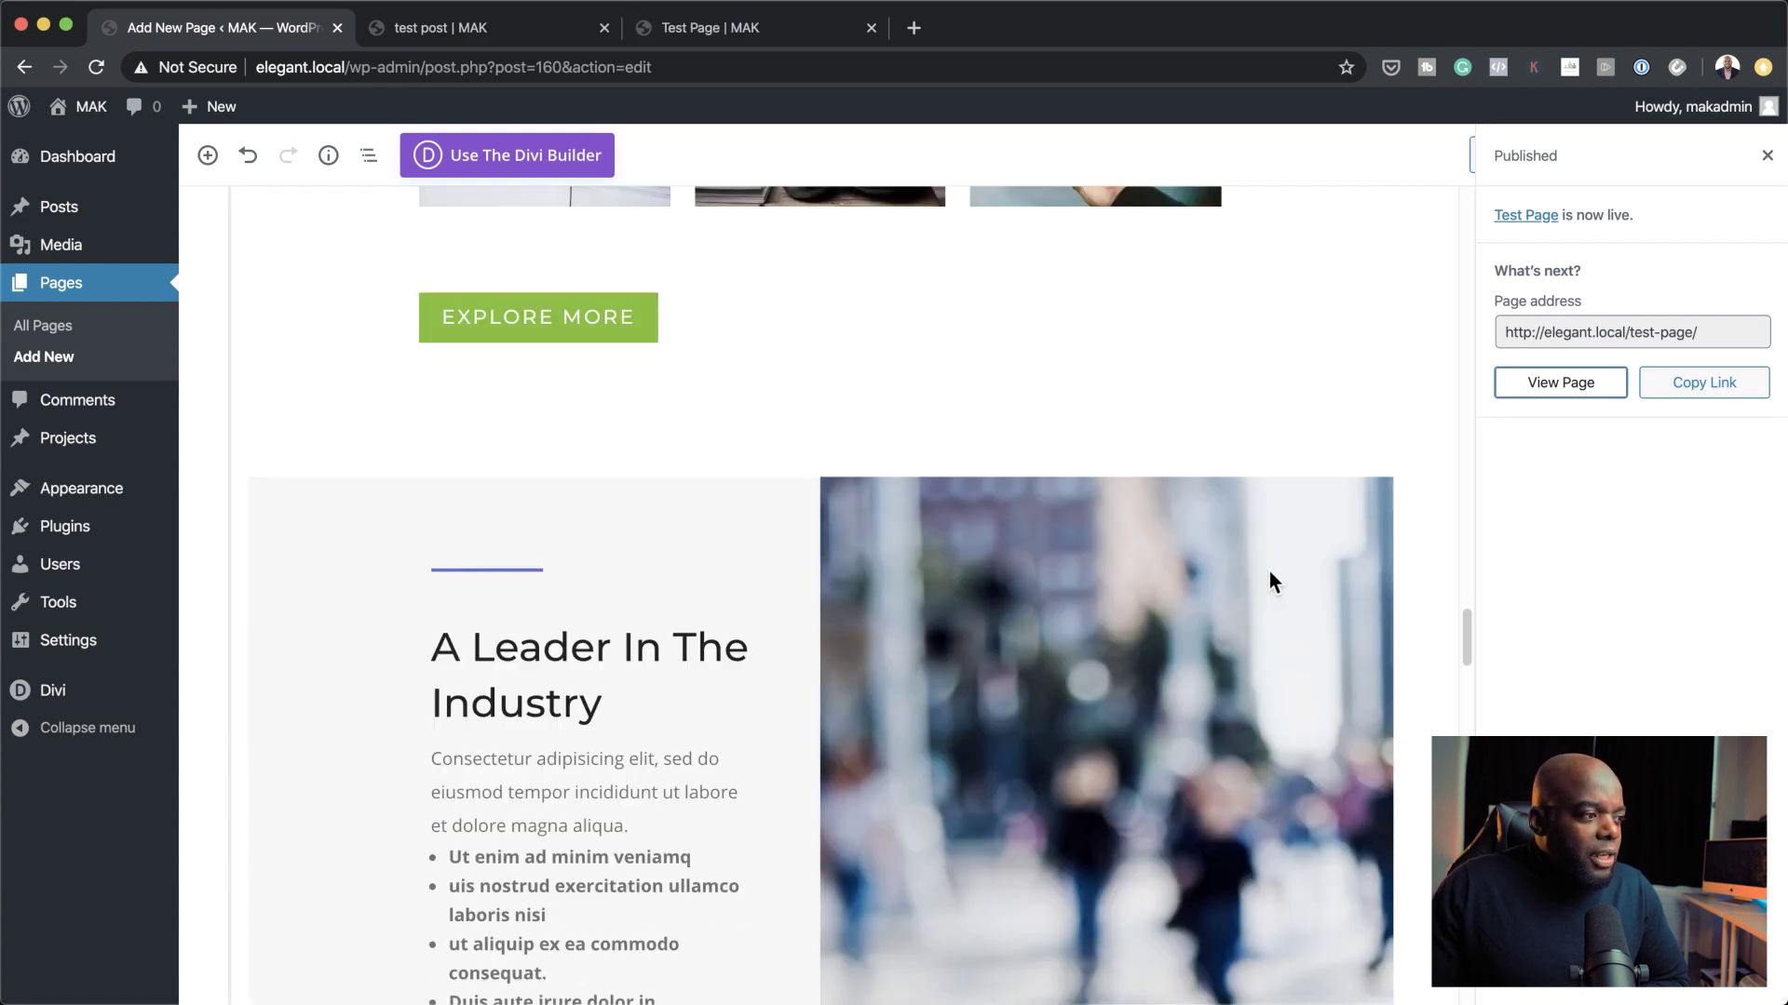
{"action": "scroll", "coordinate": [1273, 582], "scroll_direction": "down", "scroll_amount": 1}
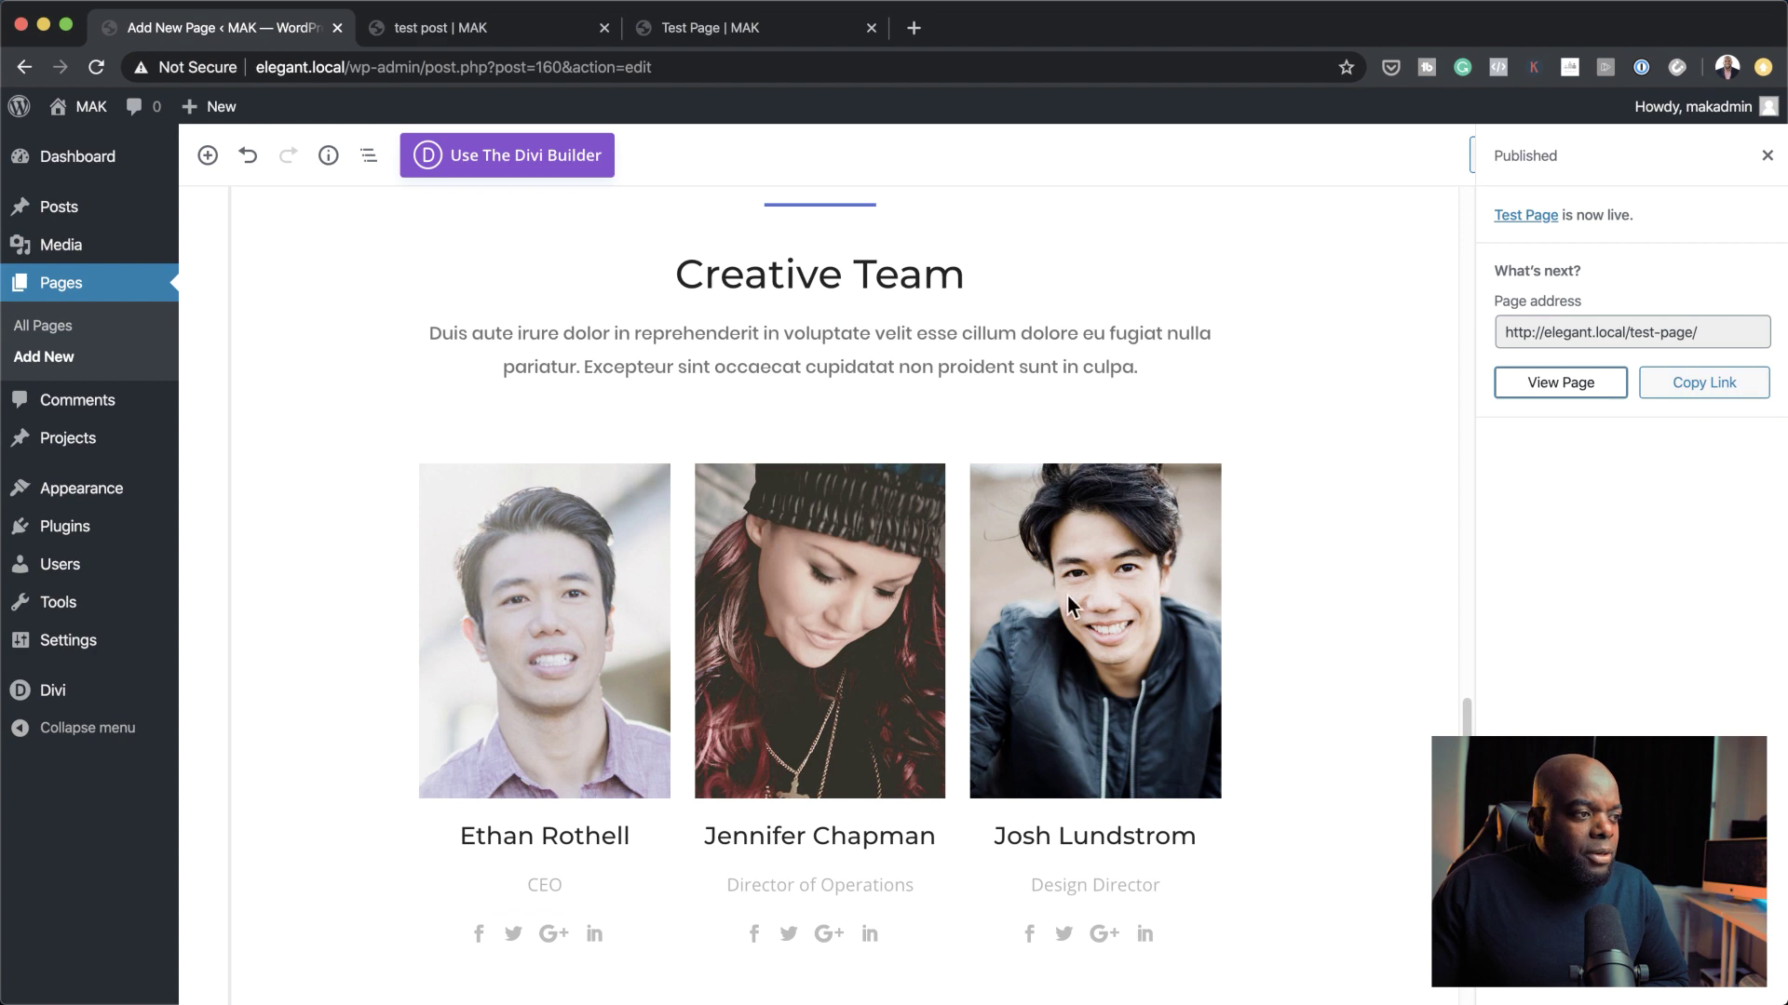
{"action": "scroll", "coordinate": [1119, 594], "scroll_direction": "down", "scroll_amount": 1}
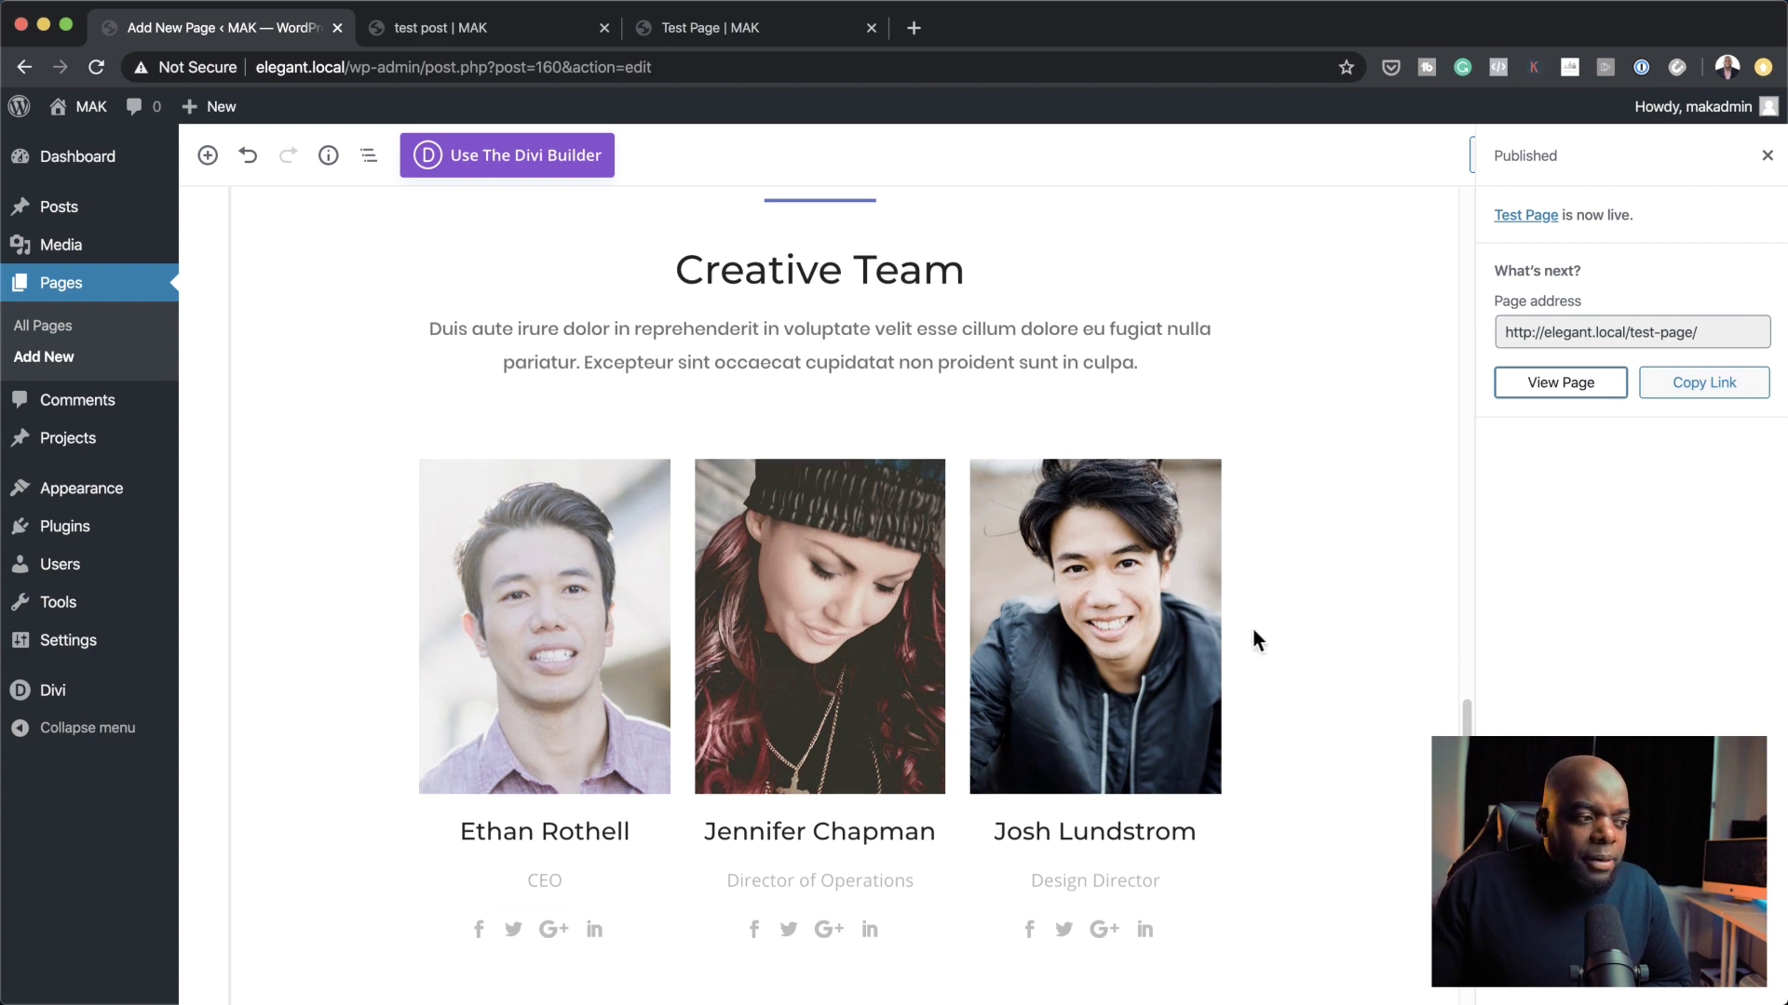
{"action": "scroll", "coordinate": [1251, 630], "scroll_direction": "down", "scroll_amount": 15}
{"action": "scroll", "coordinate": [1255, 640], "scroll_direction": "up", "scroll_amount": 20}
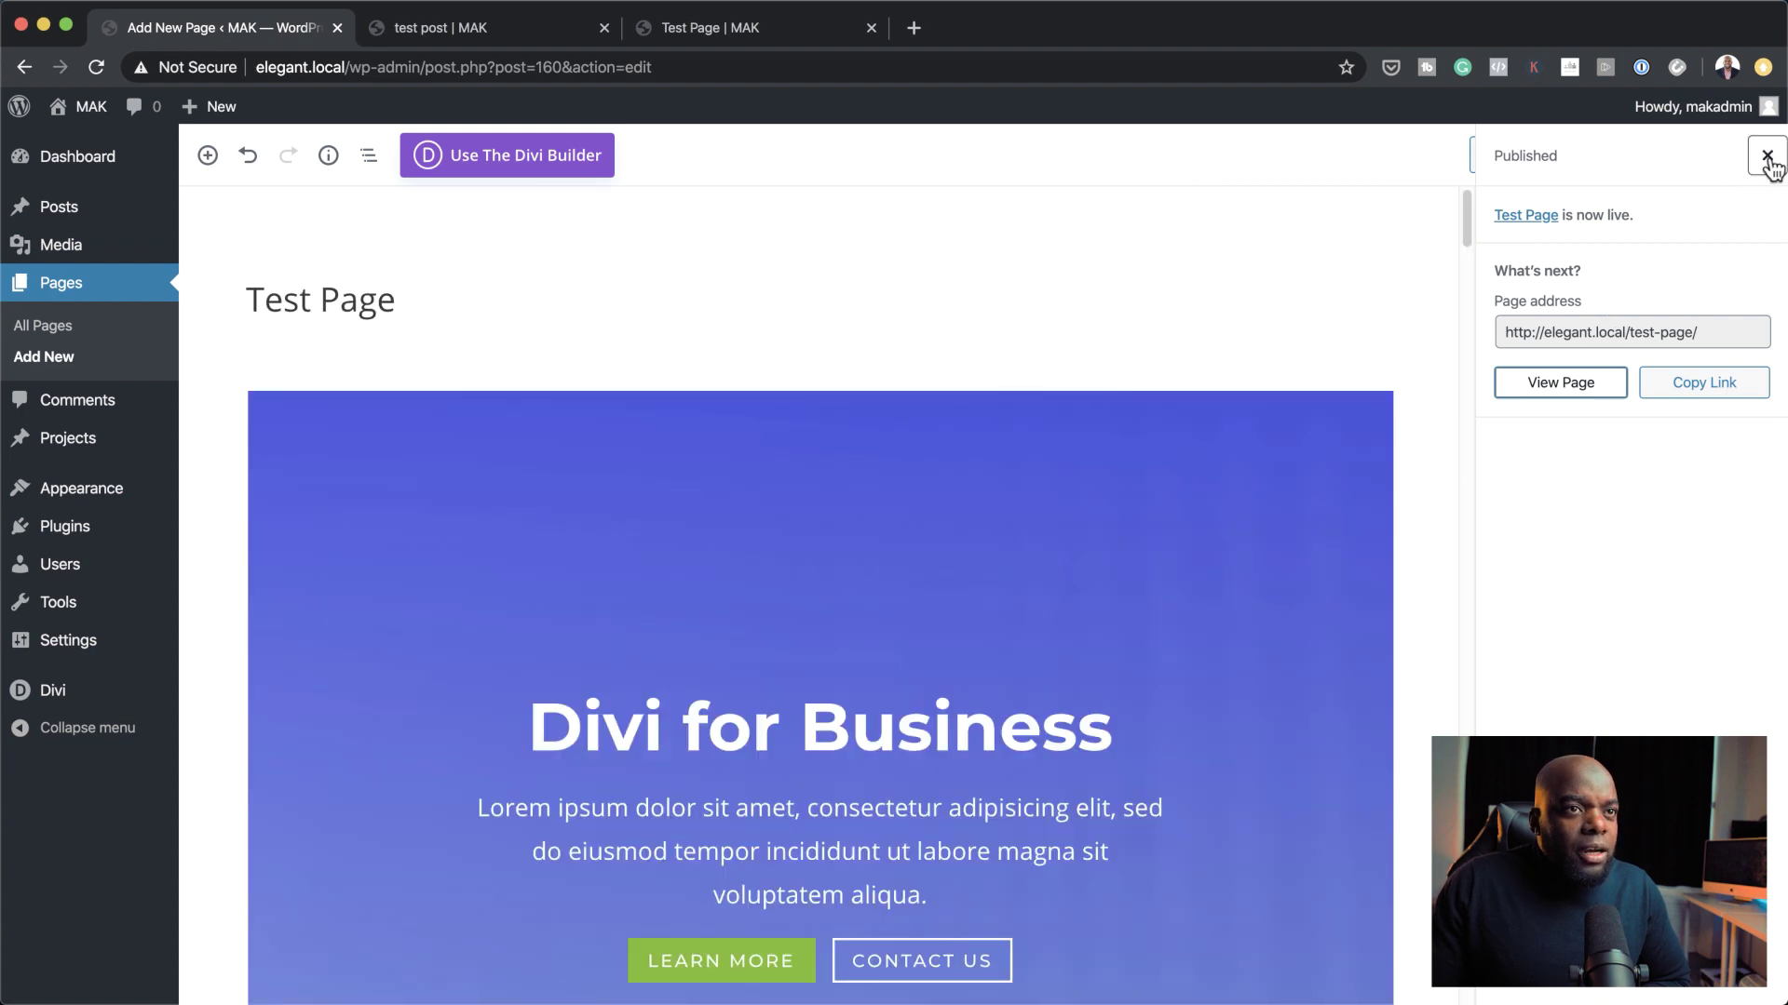
- Set the Test Page's template to Blank Page in its page attributes and update the page
{"action": "left_click", "coordinate": [1768, 157]}
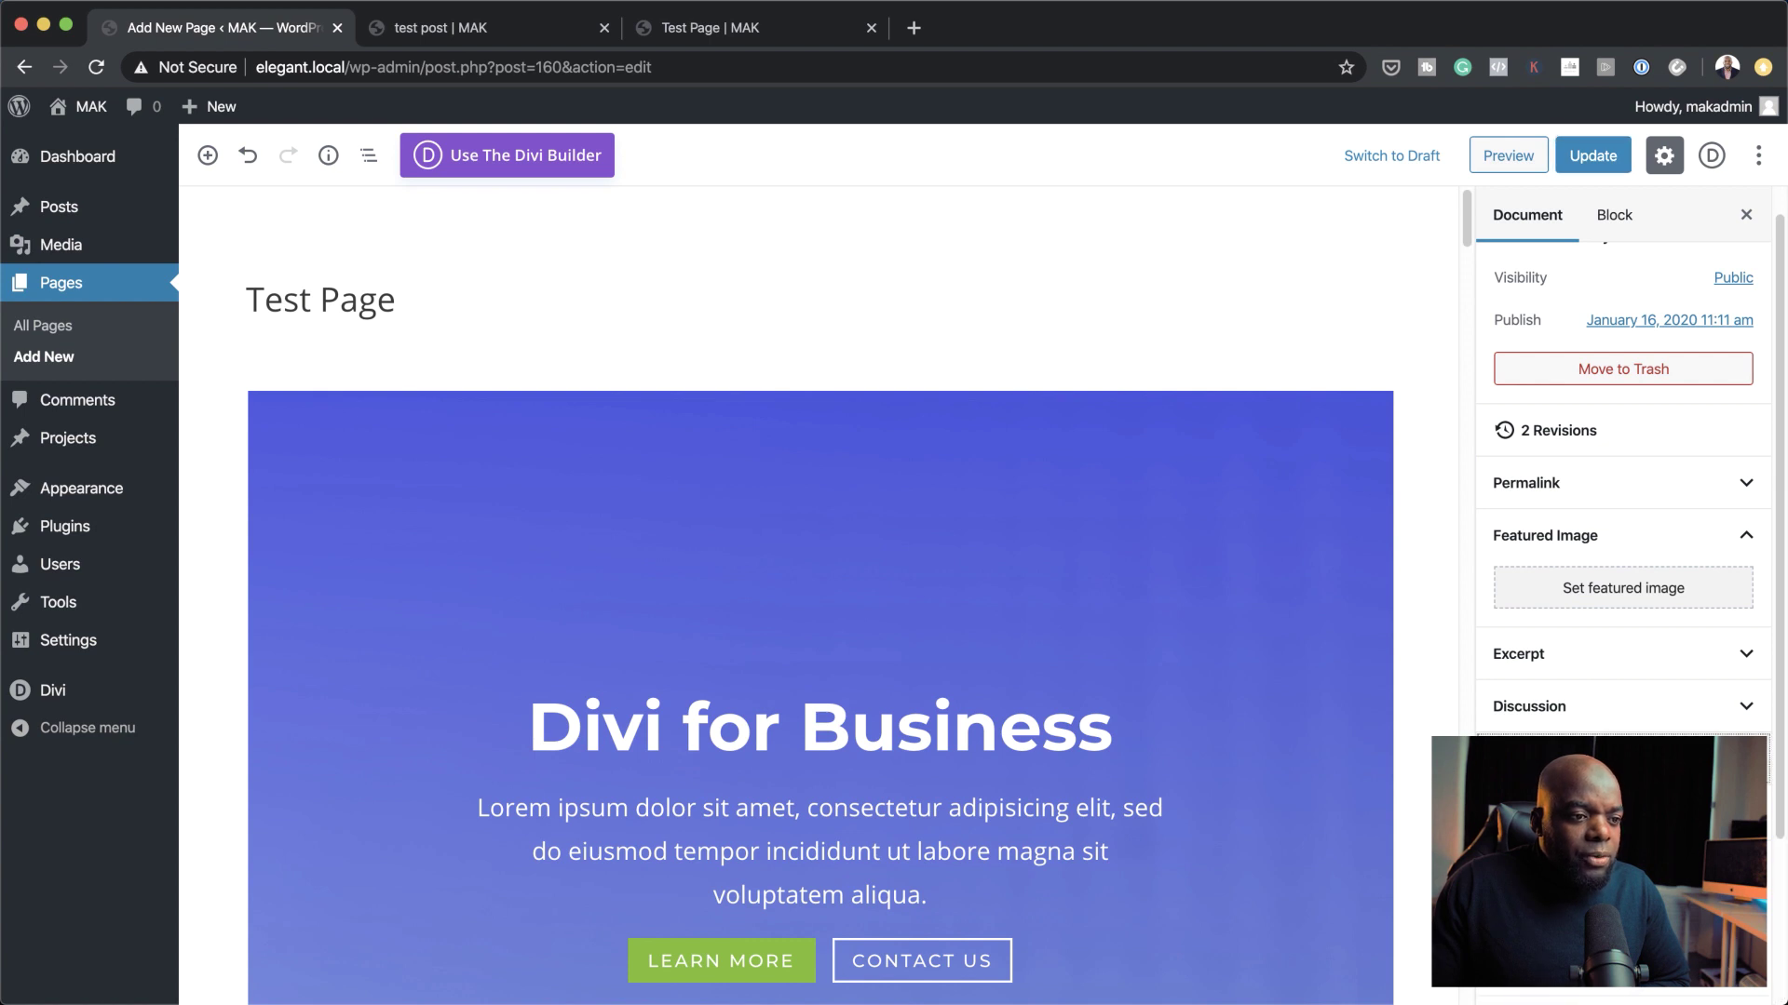
{"action": "left_click", "coordinate": [1546, 757]}
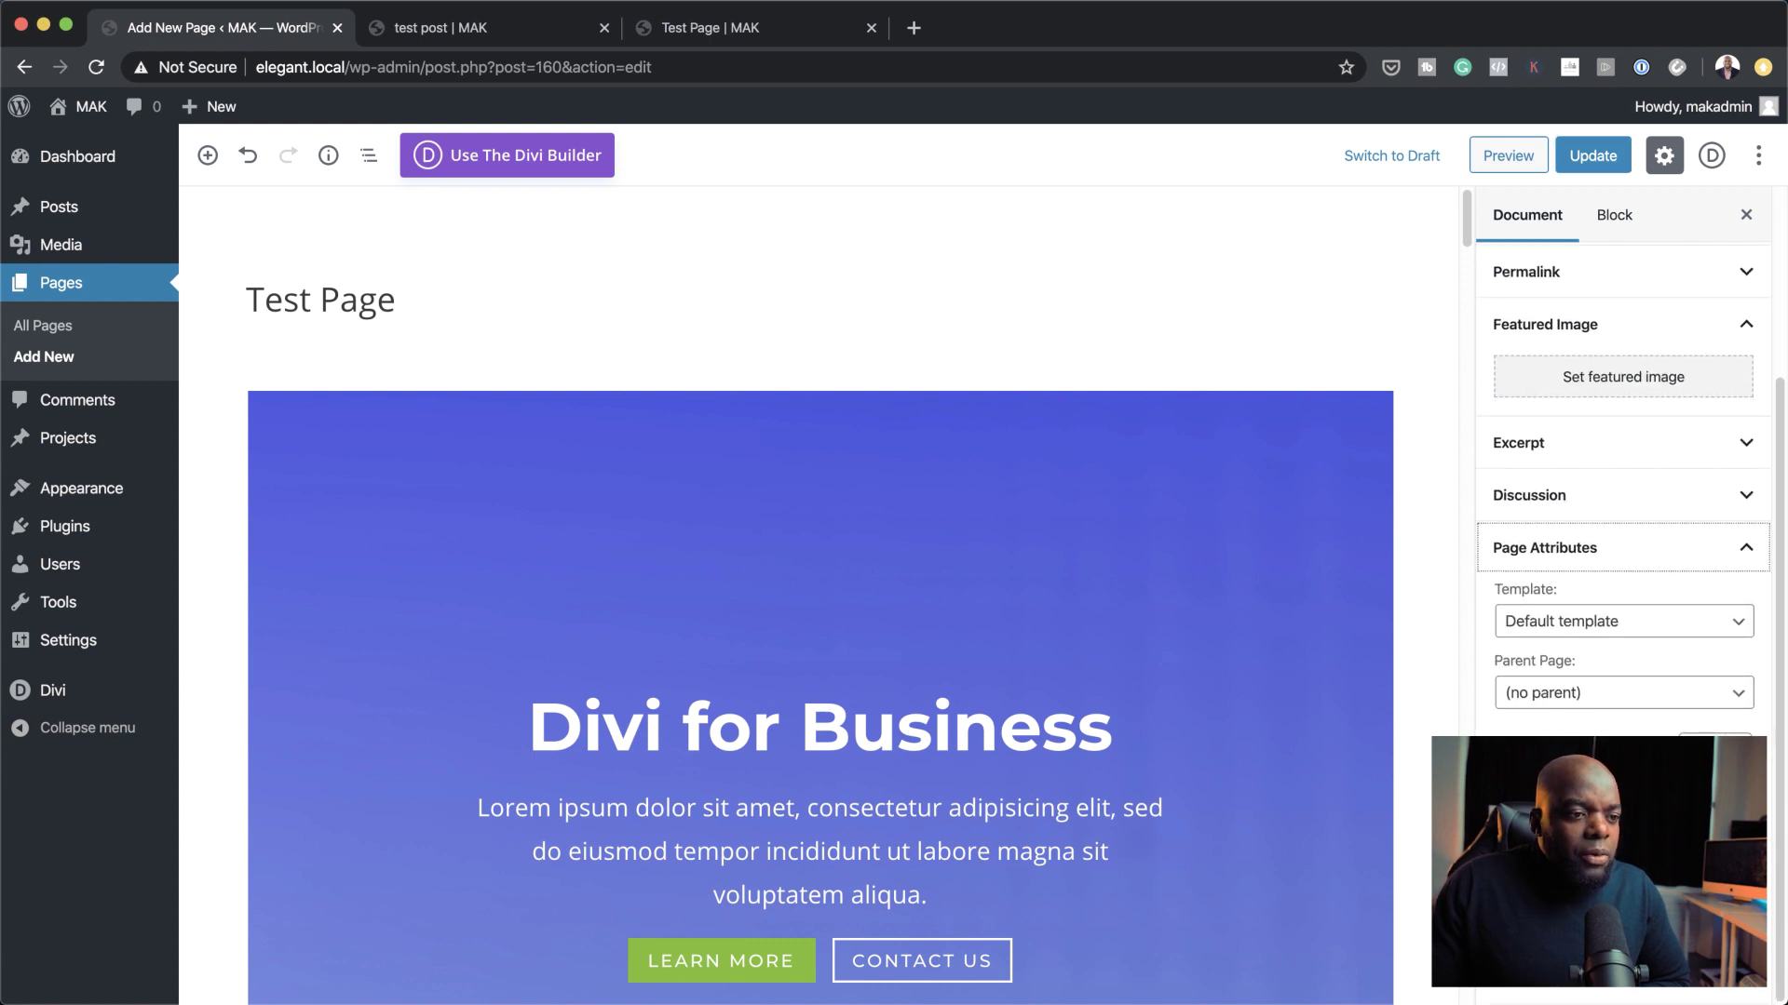
{"action": "left_click", "coordinate": [1634, 630]}
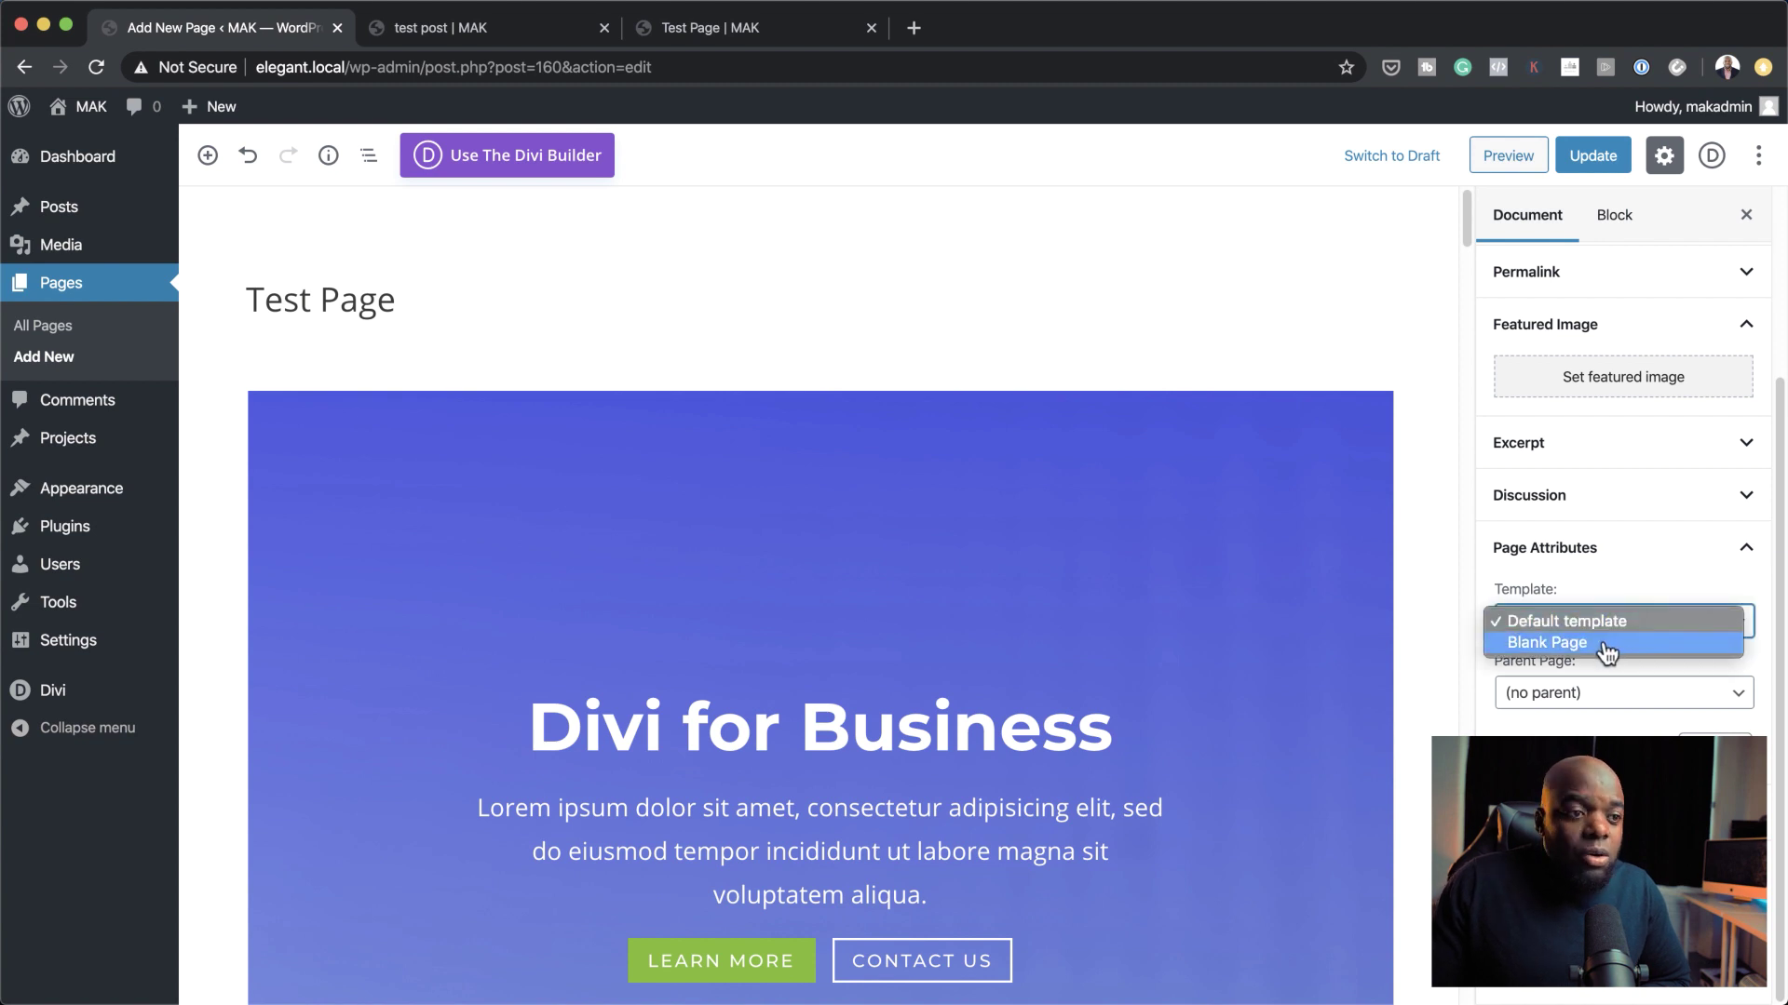
{"action": "left_click", "coordinate": [1600, 648]}
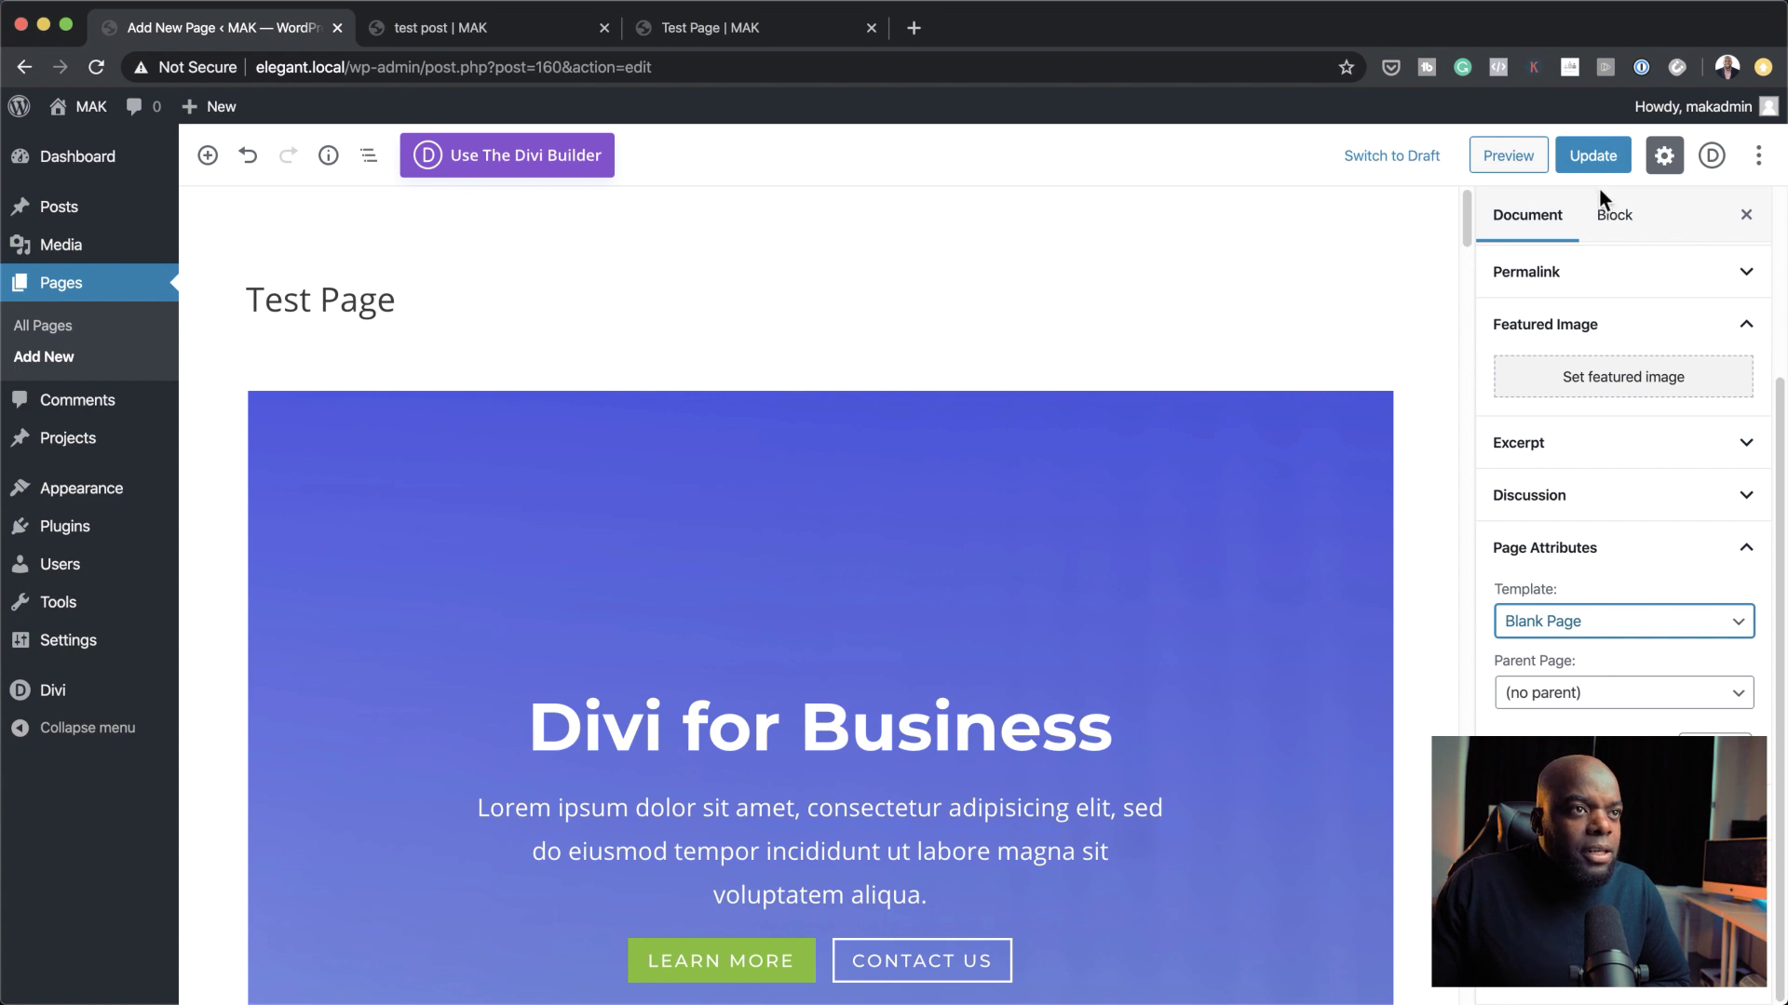
{"action": "left_click", "coordinate": [1597, 158]}
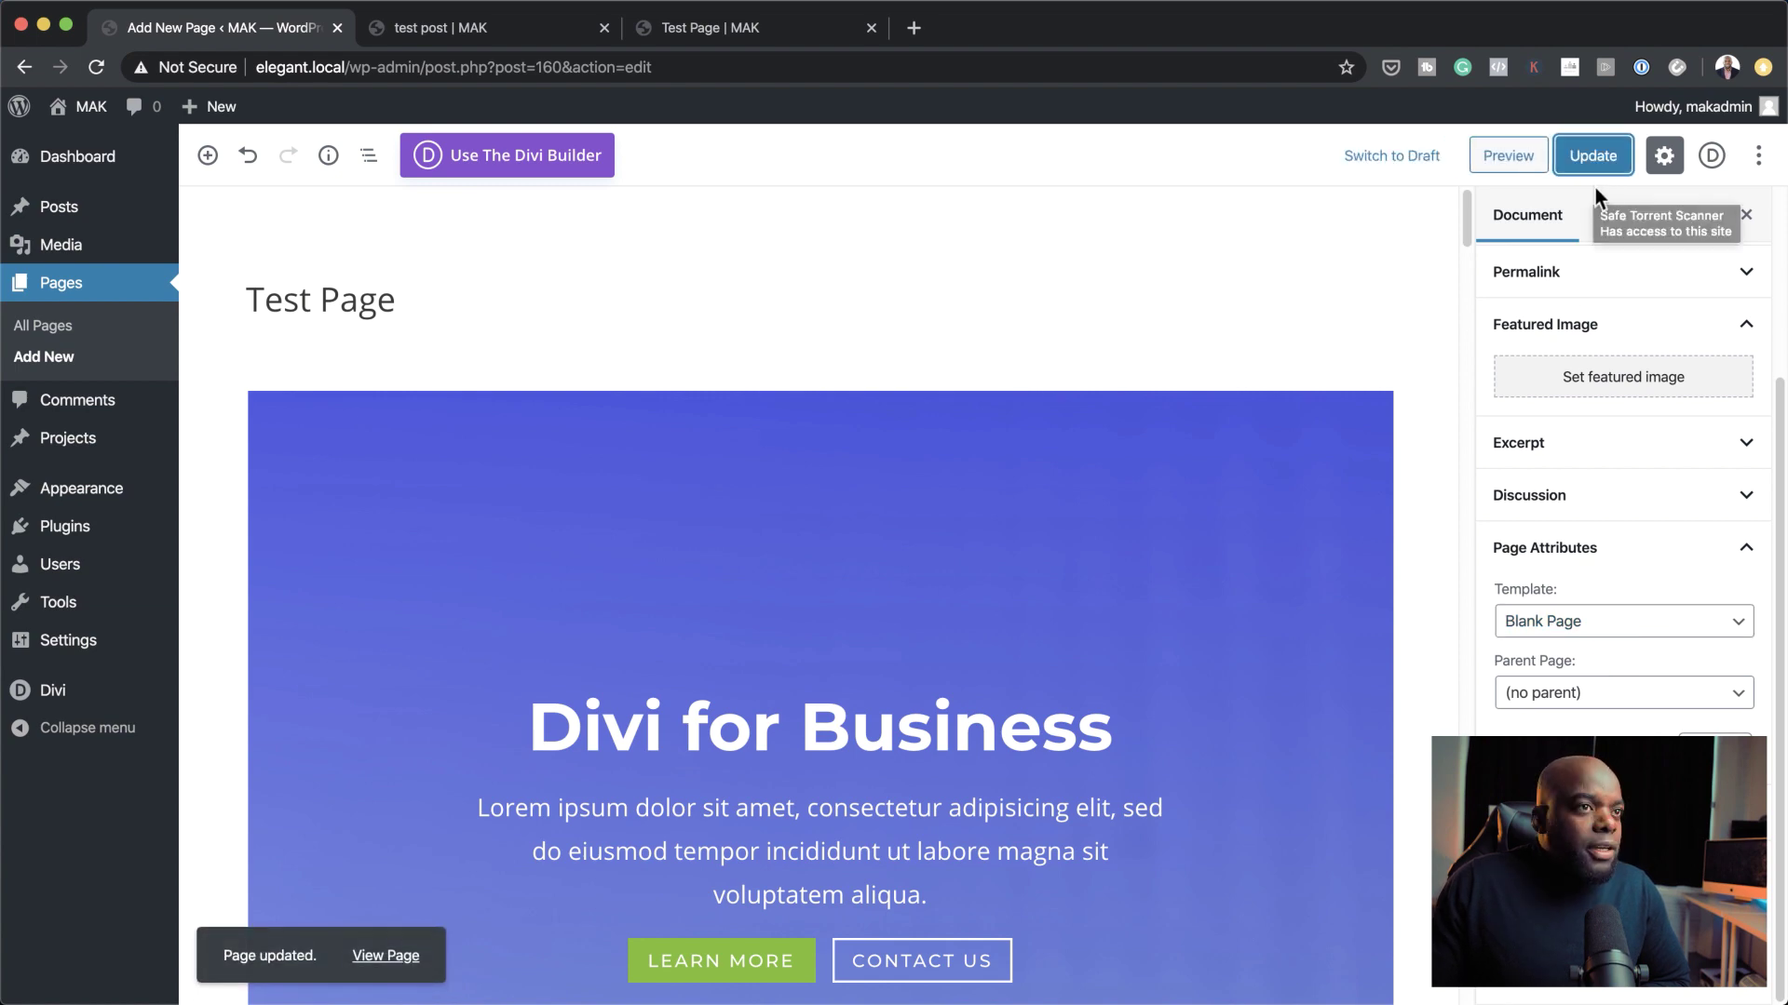
- Reload the live Test Page and examine the Blank Page template from the title down to the contact form
{"action": "left_click", "coordinate": [745, 29]}
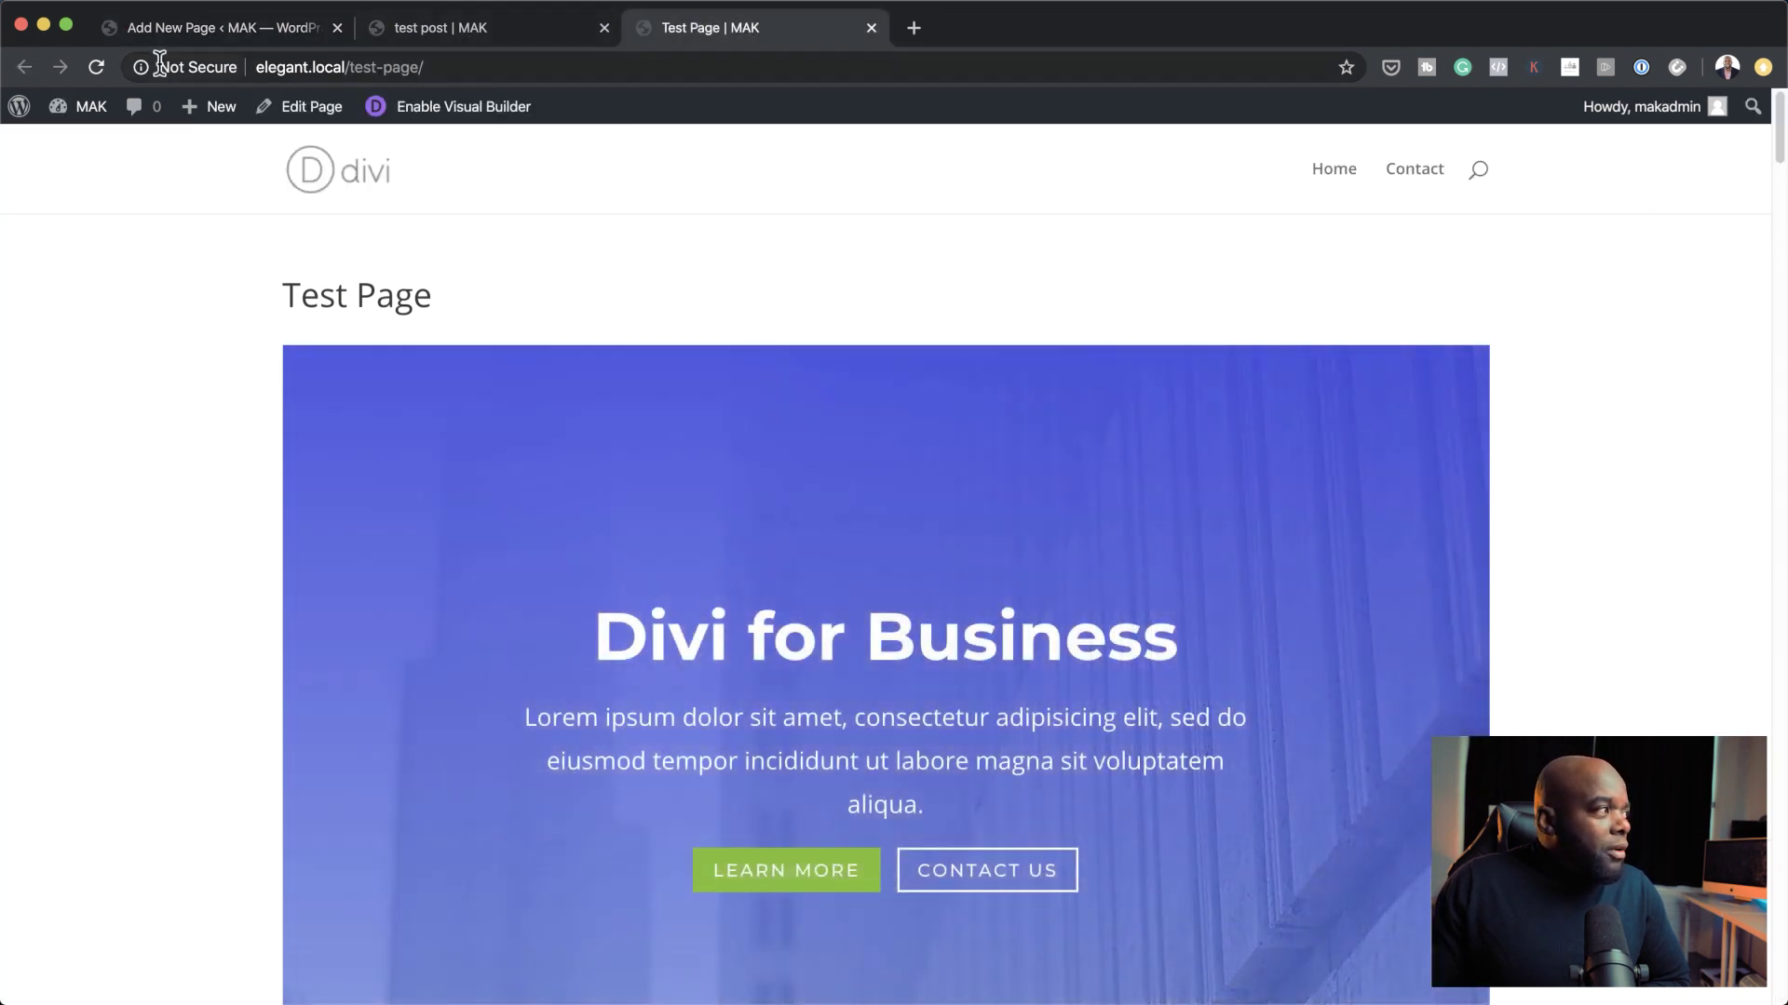
{"action": "left_click", "coordinate": [96, 68]}
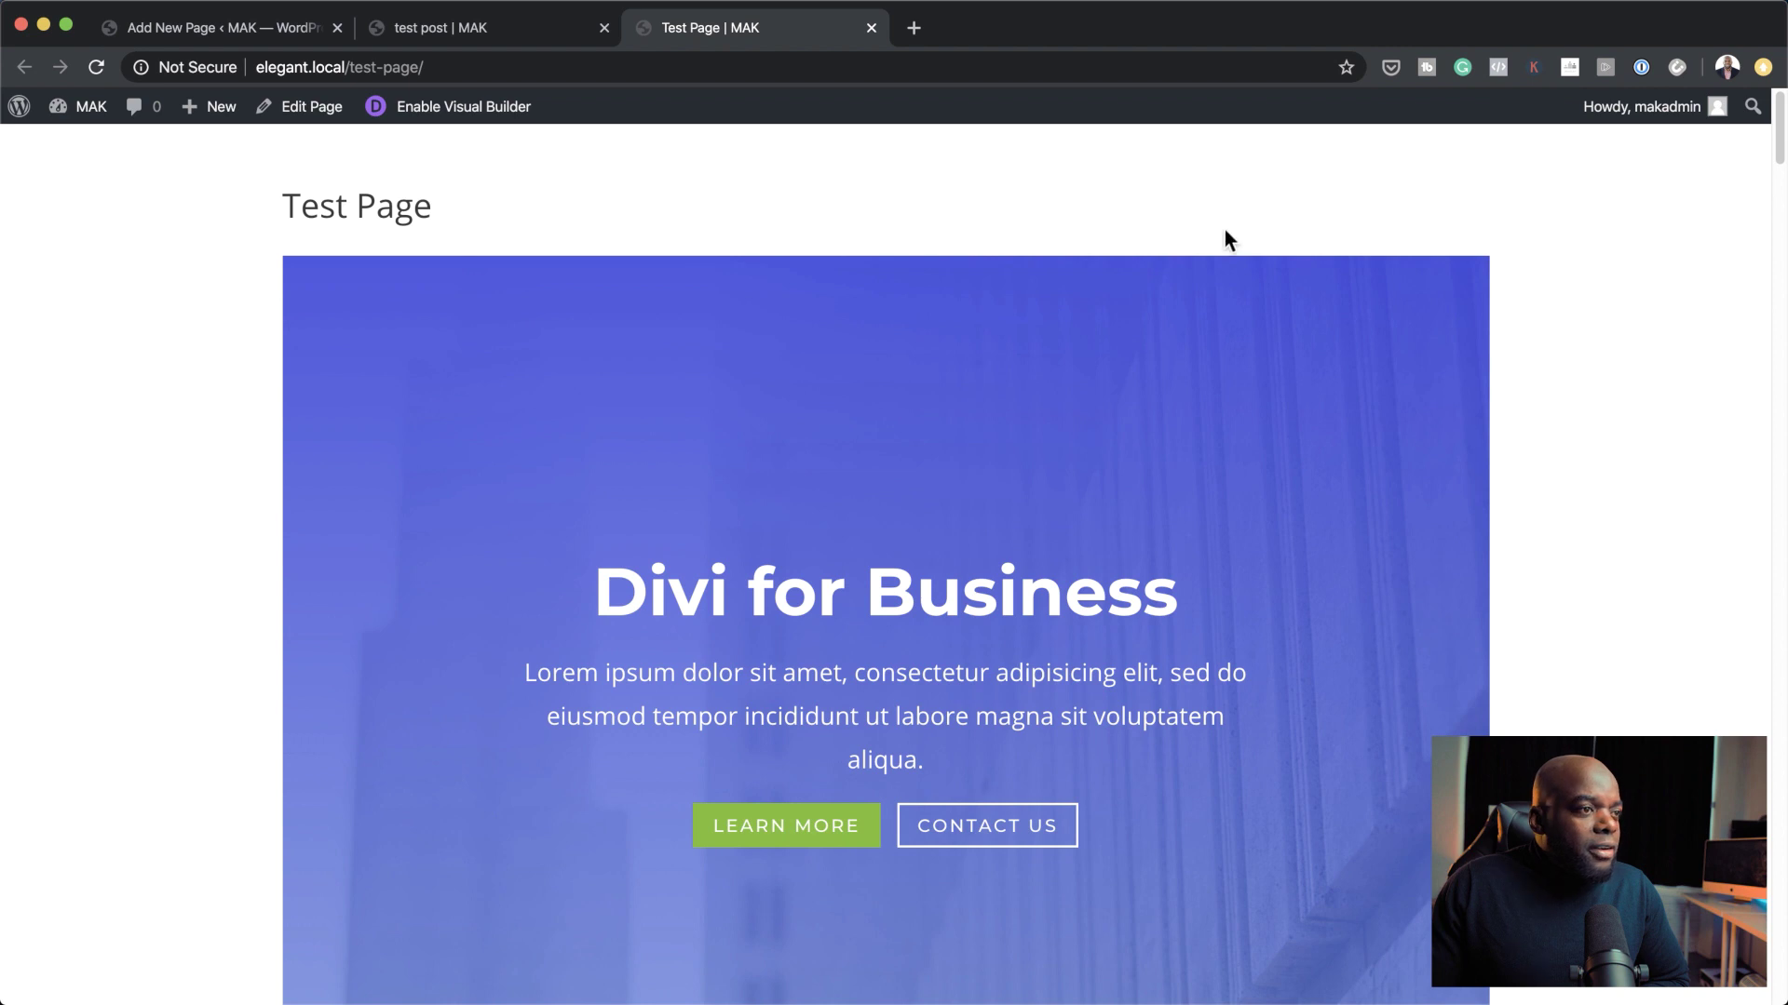
{"action": "scroll", "coordinate": [1631, 546], "scroll_direction": "down", "scroll_amount": 20}
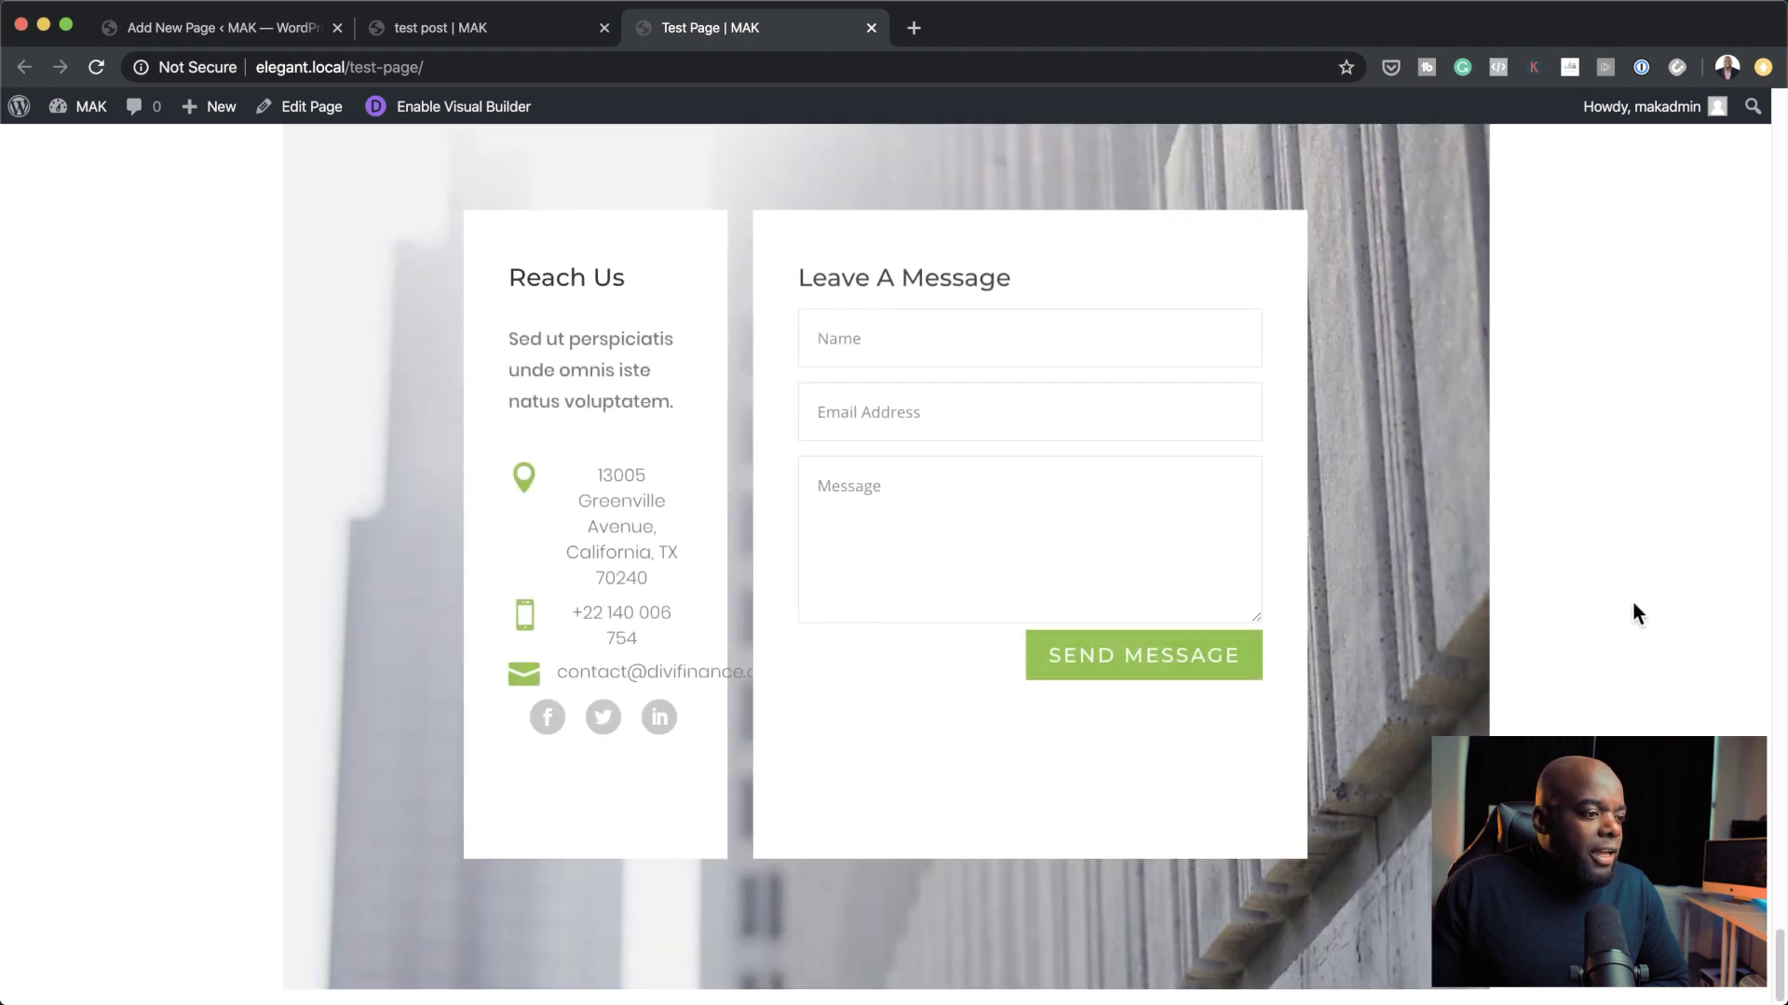